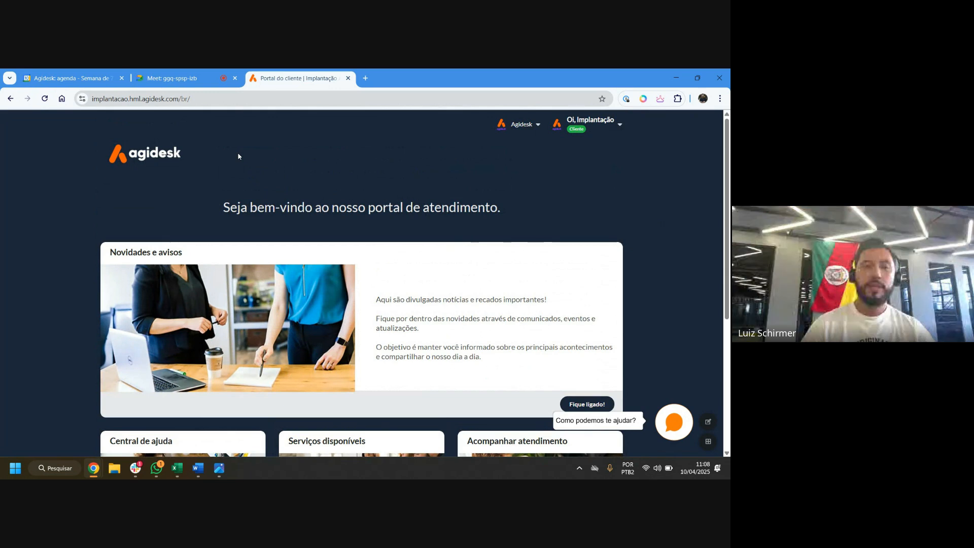
Open the available services page of the client portal and look through its featured sections
scroll(240, 156, "down", 1)
scroll(241, 157, "down", 3)
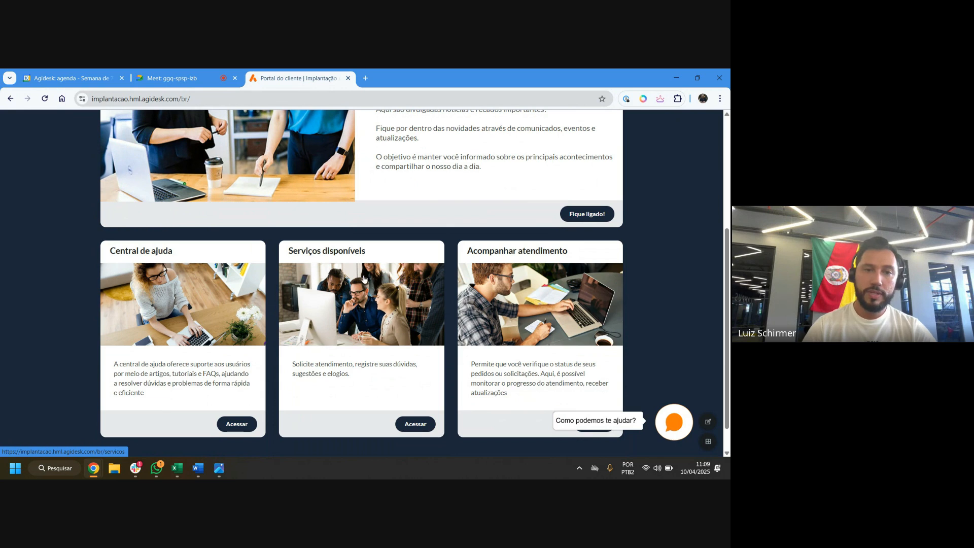
left_click(368, 293)
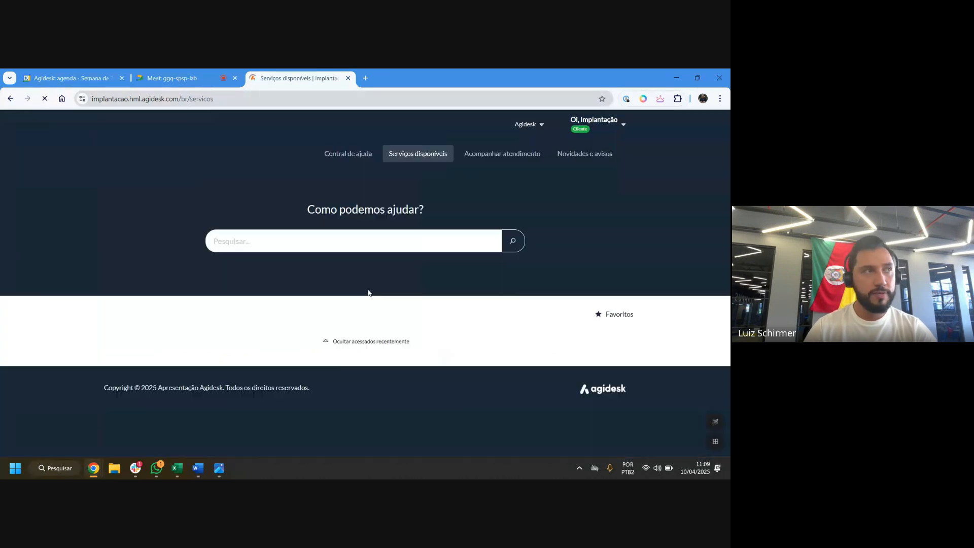
scroll(389, 267, "down", 3)
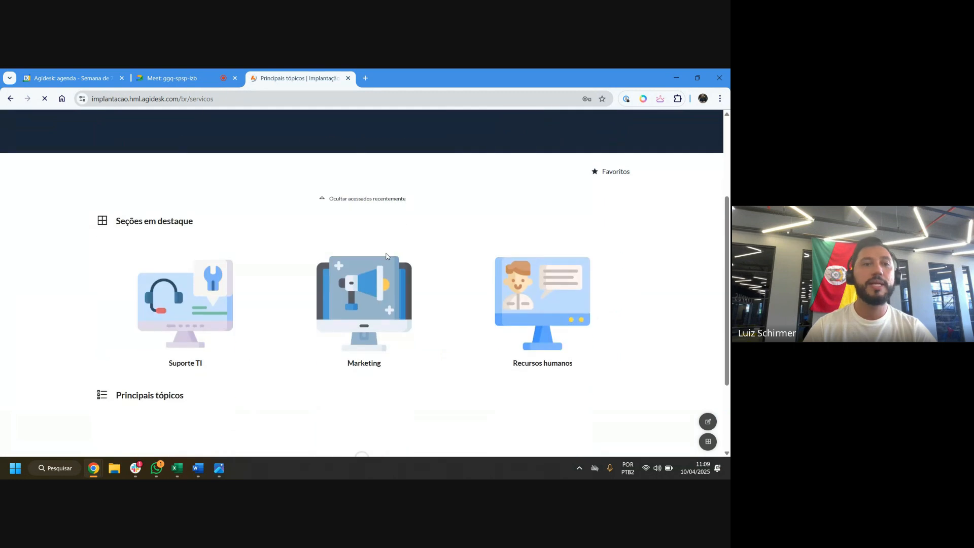
scroll(249, 369, "down", 3)
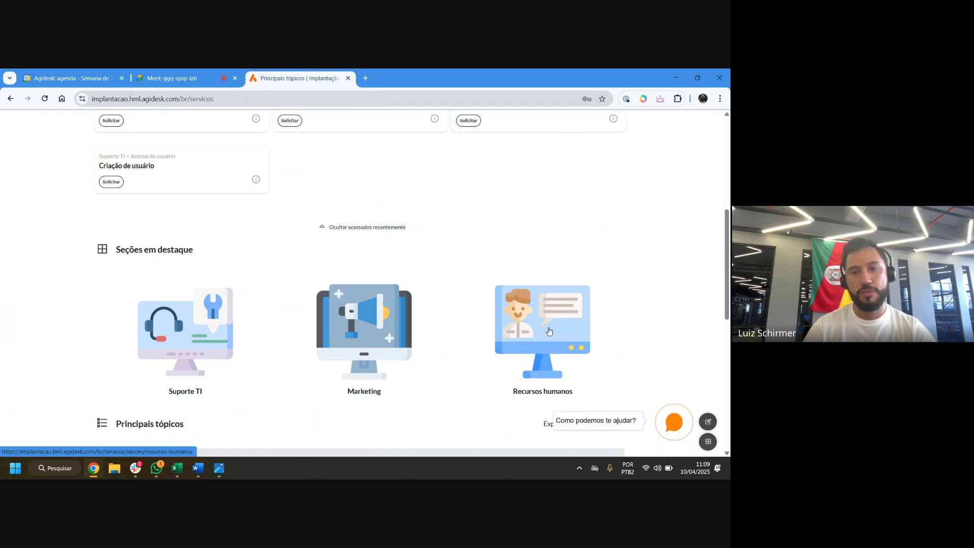
Open the Suporte TI section and expand its Acesso de usuário topic to view the services inside
left_click(193, 332)
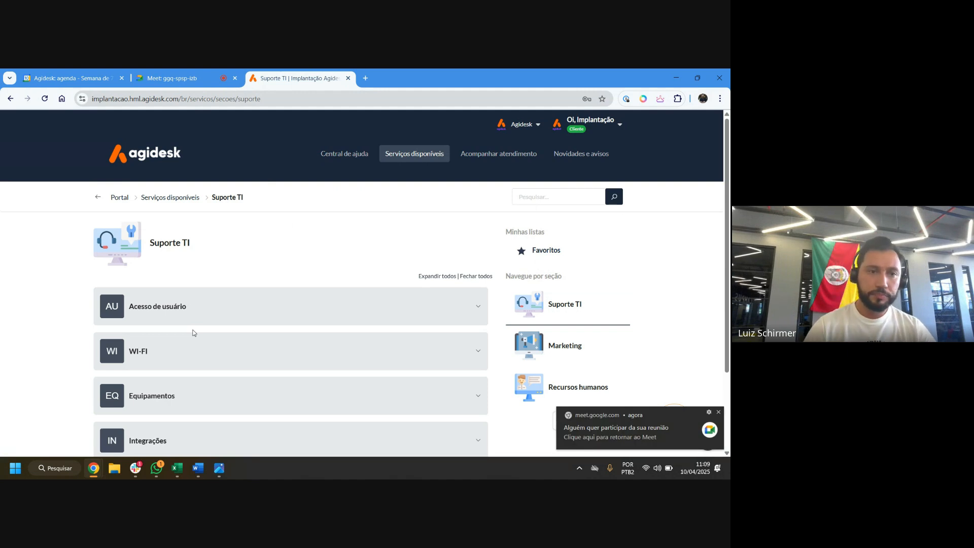
left_click_drag(197, 243, 149, 247)
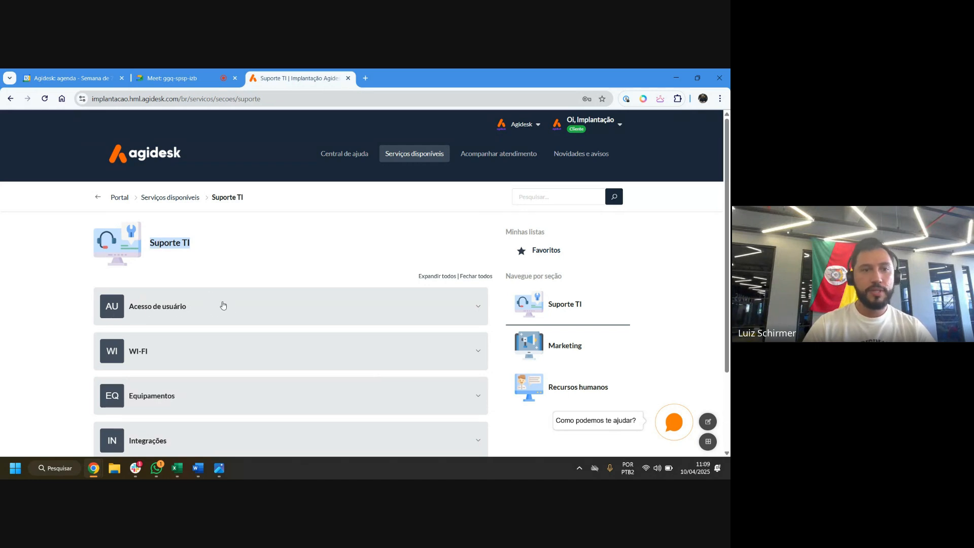
left_click(197, 313)
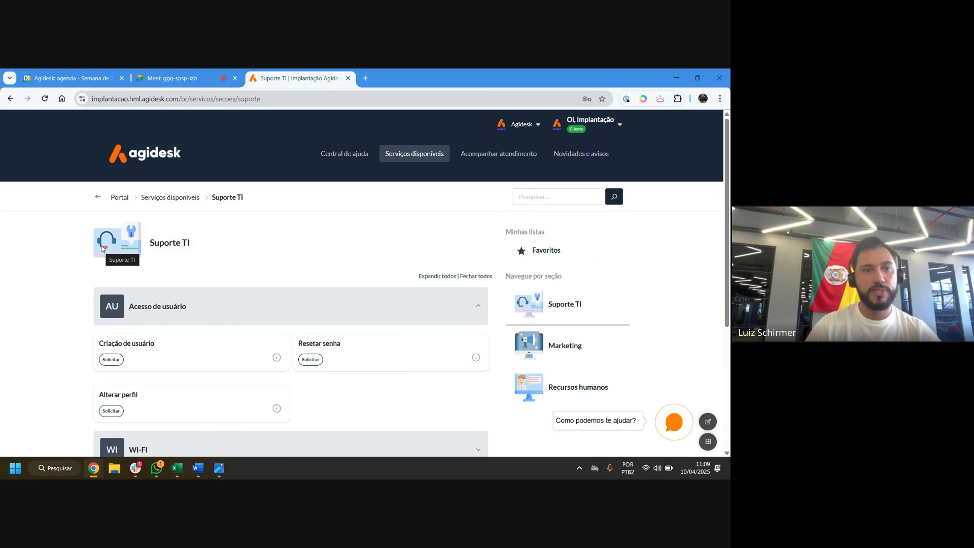
Switch from the client portal to the agent portal and open the Configurações page with its side list collapsed
left_click(591, 124)
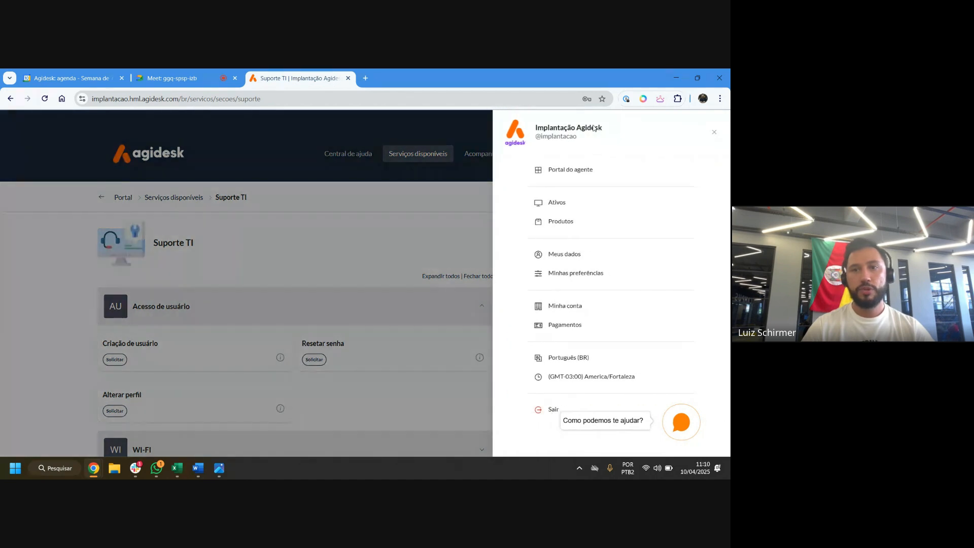
left_click(606, 167)
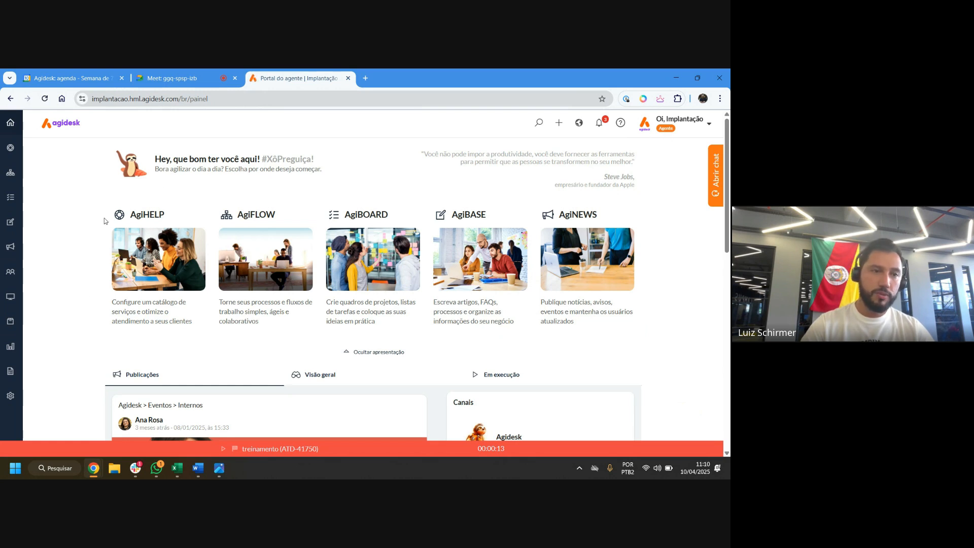
left_click(10, 396)
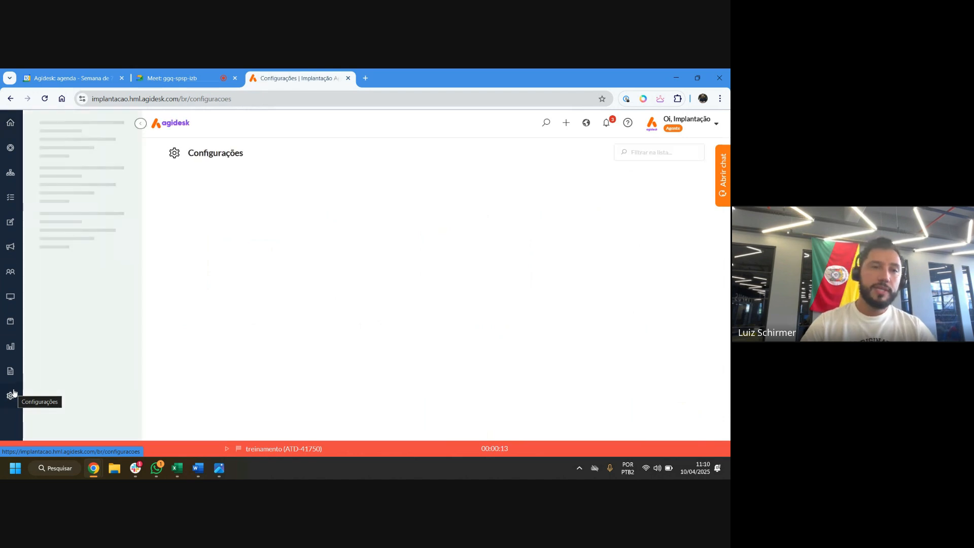
left_click(140, 123)
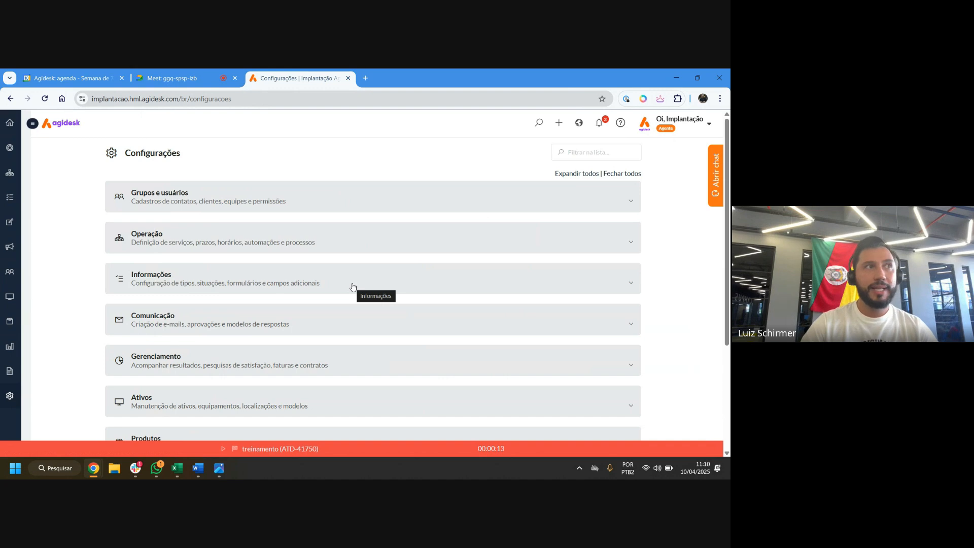
Go from the Operação settings to the services area and open its configuration list with the side list collapsed
left_click(577, 233)
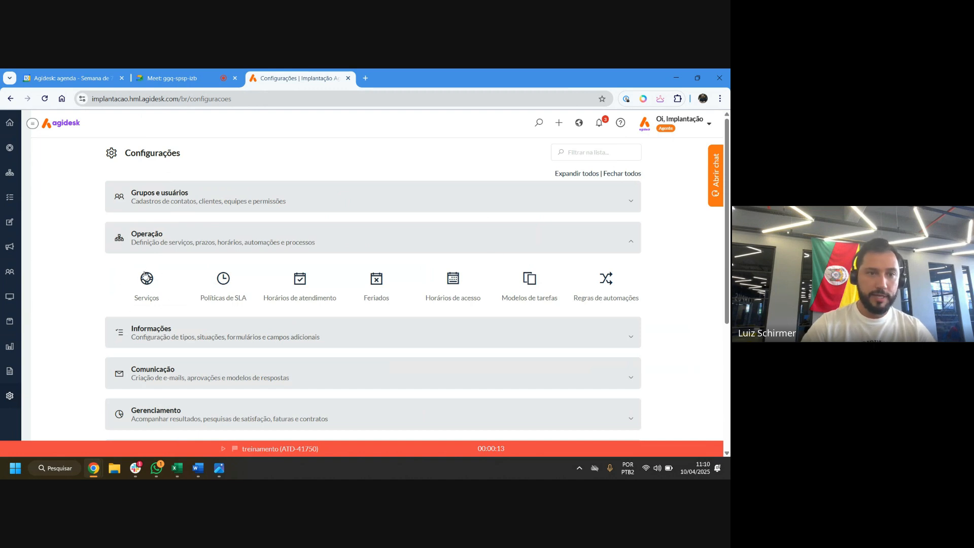
left_click(151, 292)
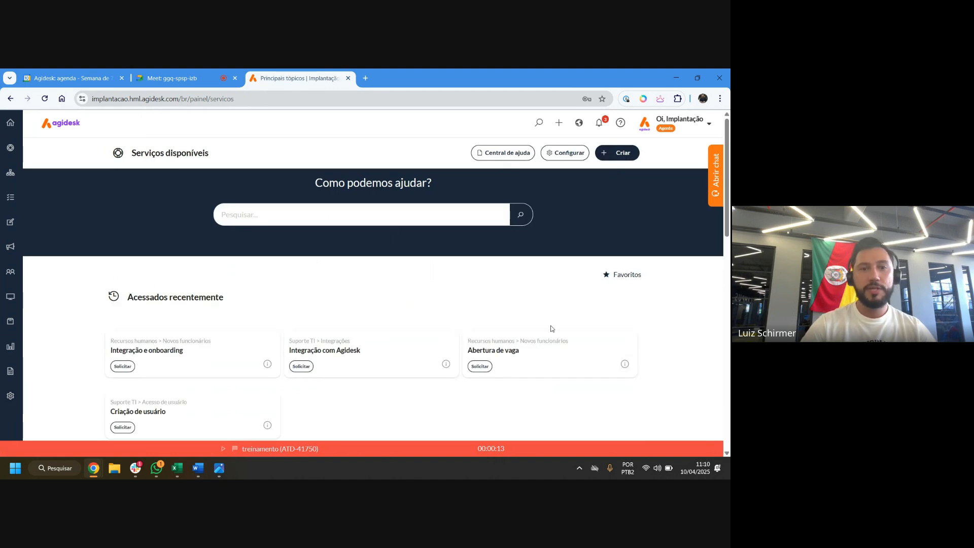
scroll(550, 329, "down", 3)
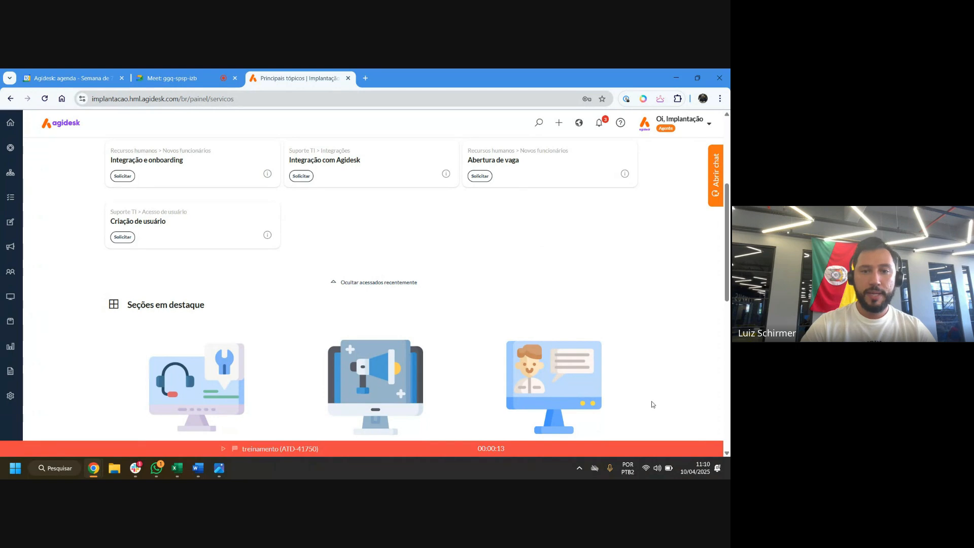
scroll(222, 259, "up", 3)
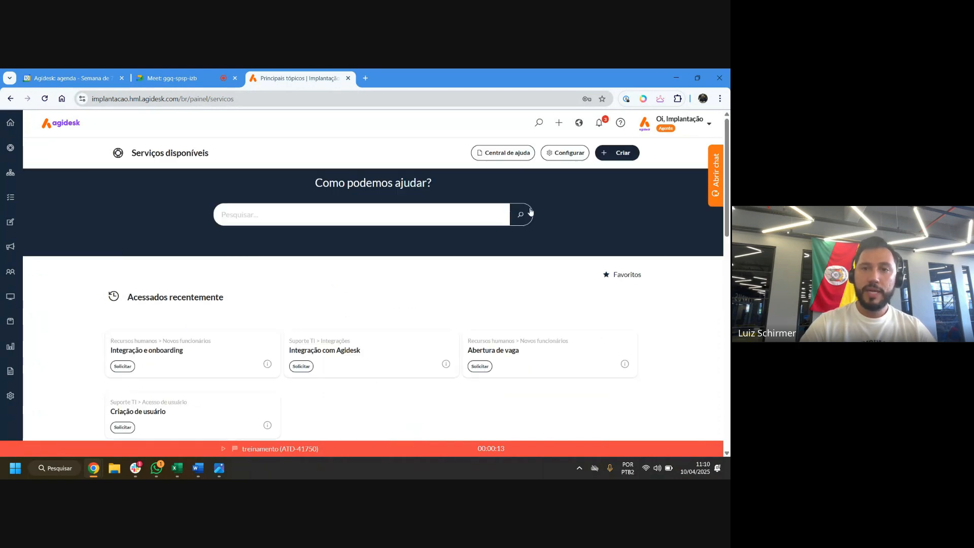
left_click(565, 154)
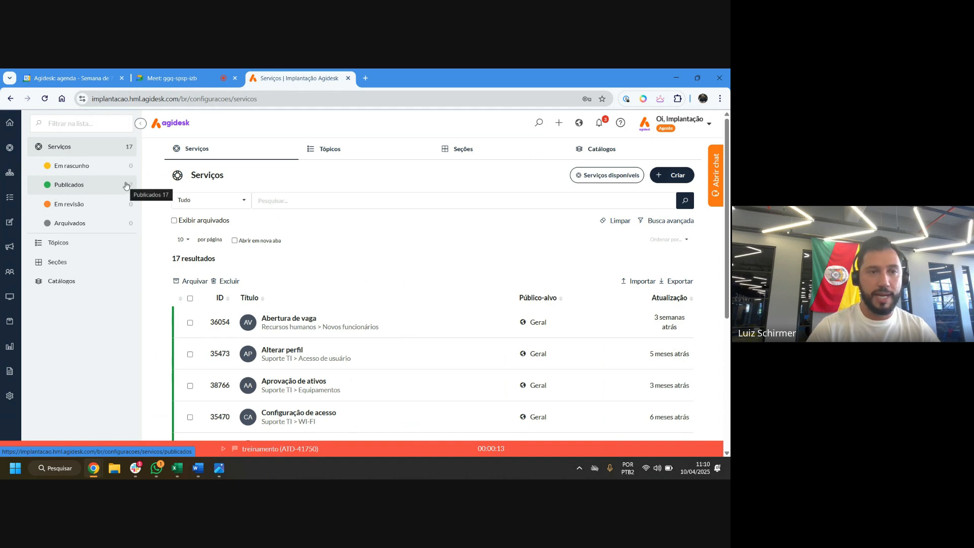
left_click(141, 124)
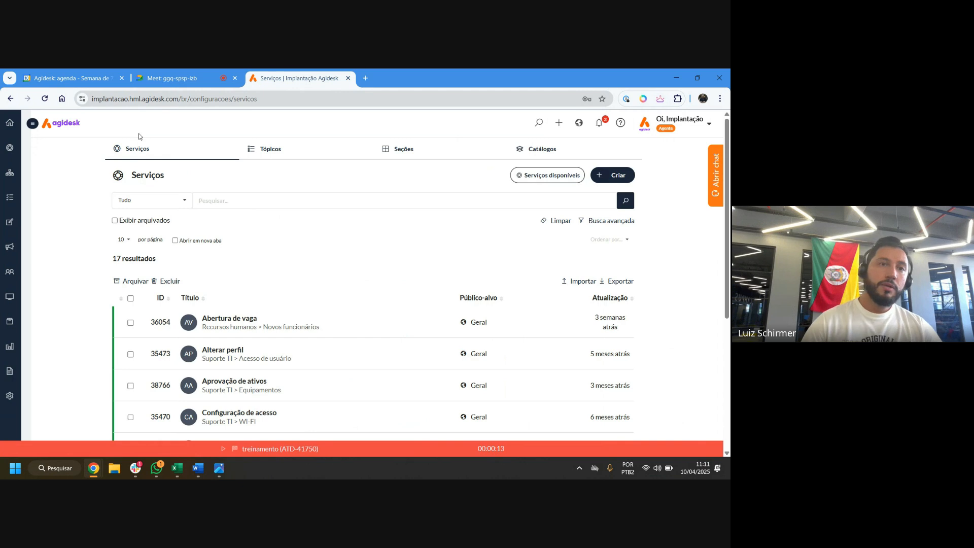
Open the client portal at implantacao.hml.agidesk.com/br/ in a second browser tab and go to its available services
left_click(254, 99)
key("ctrl+c")
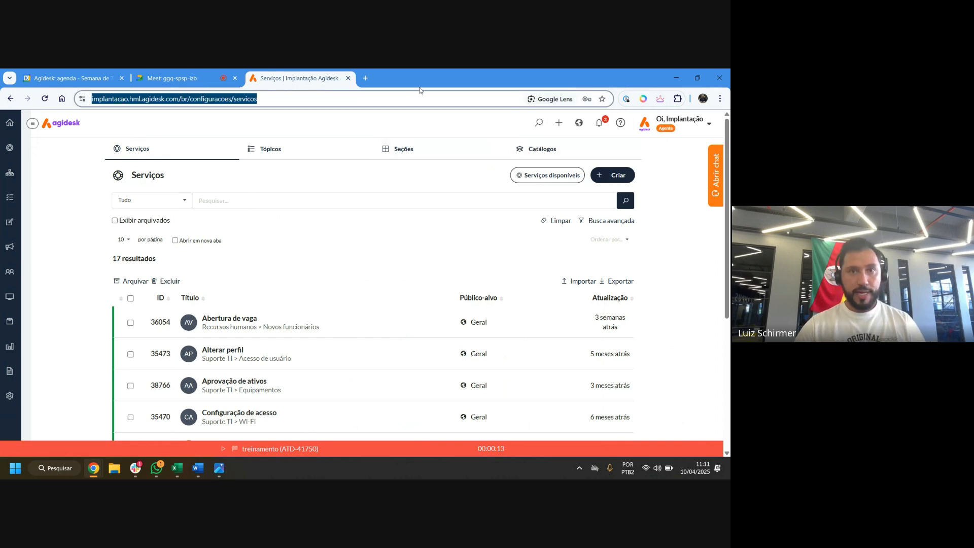
left_click(365, 78)
key("ctrl+v")
key("Return")
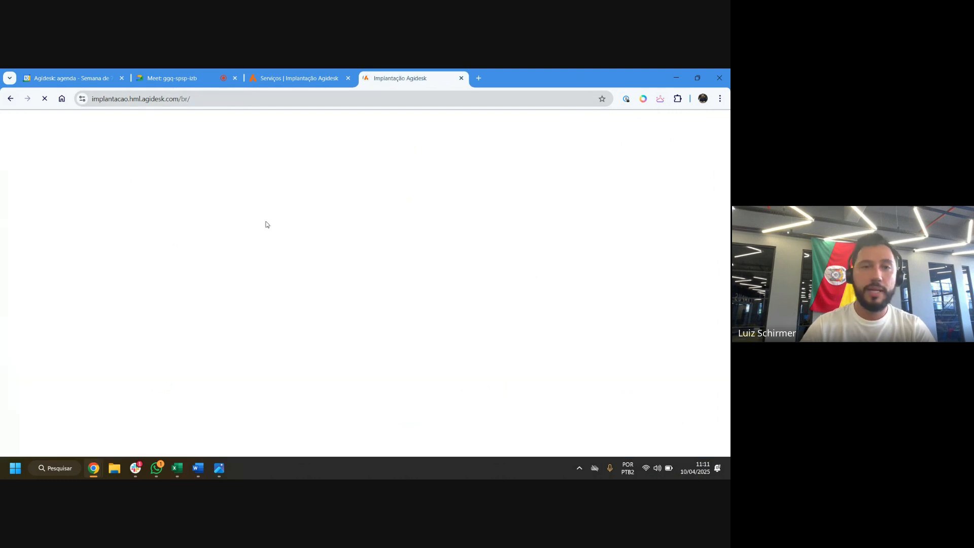
scroll(355, 320, "down", 4)
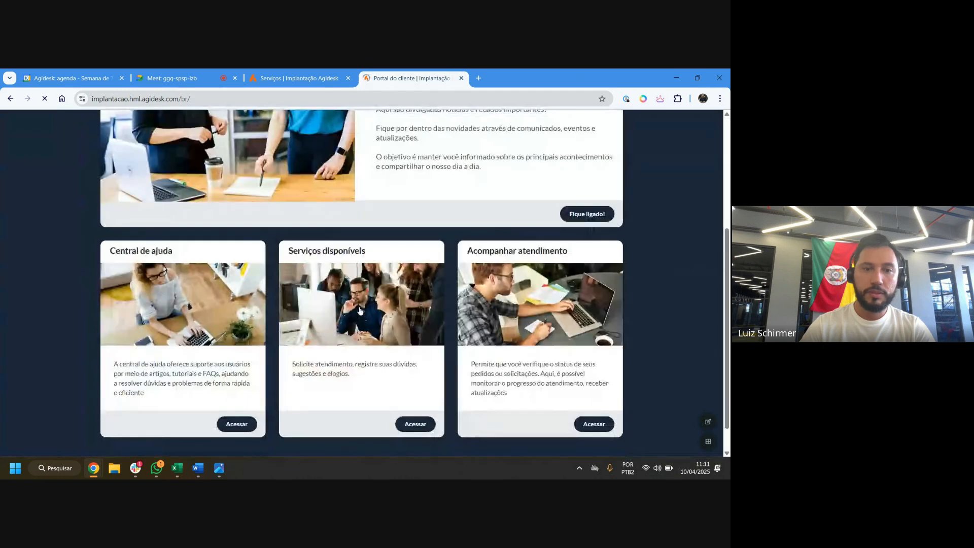
left_click(359, 304)
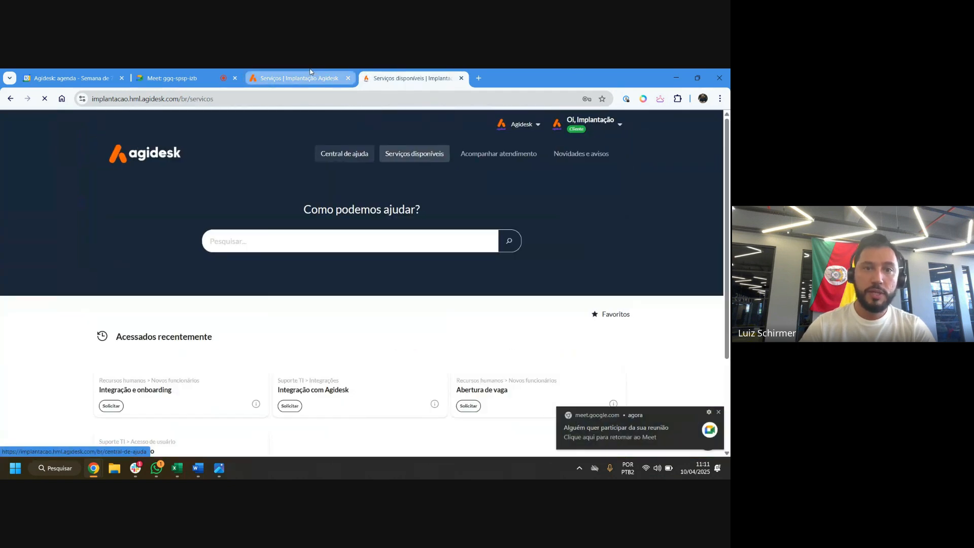
Examine the recently accessed services, featured sections and main topics in the client portal alongside the services configuration
left_click(307, 76)
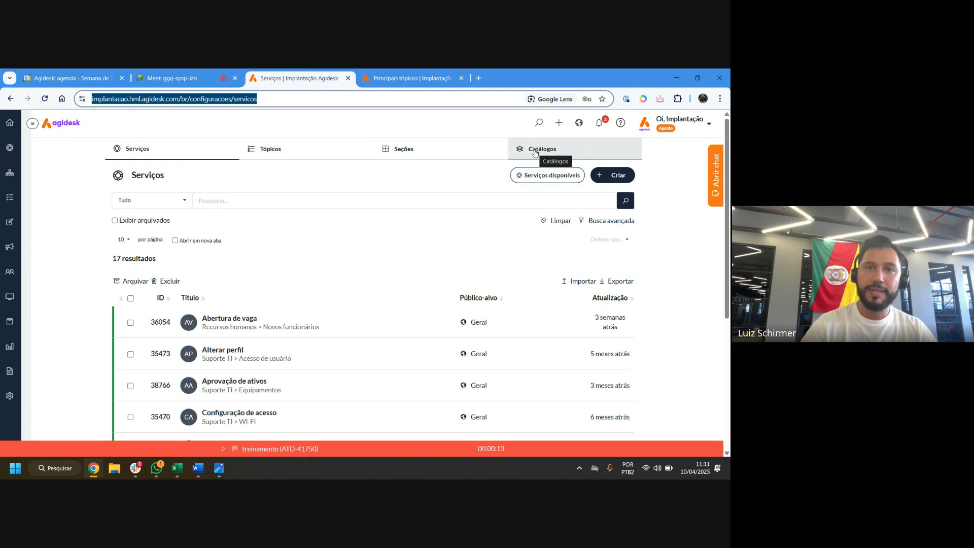
left_click(413, 79)
scroll(423, 258, "down", 7)
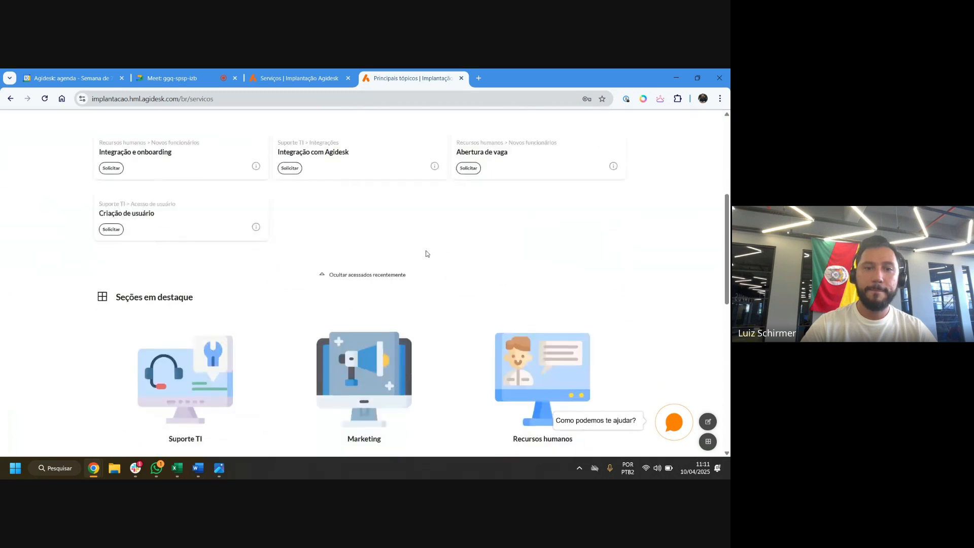
scroll(428, 250, "up", 1)
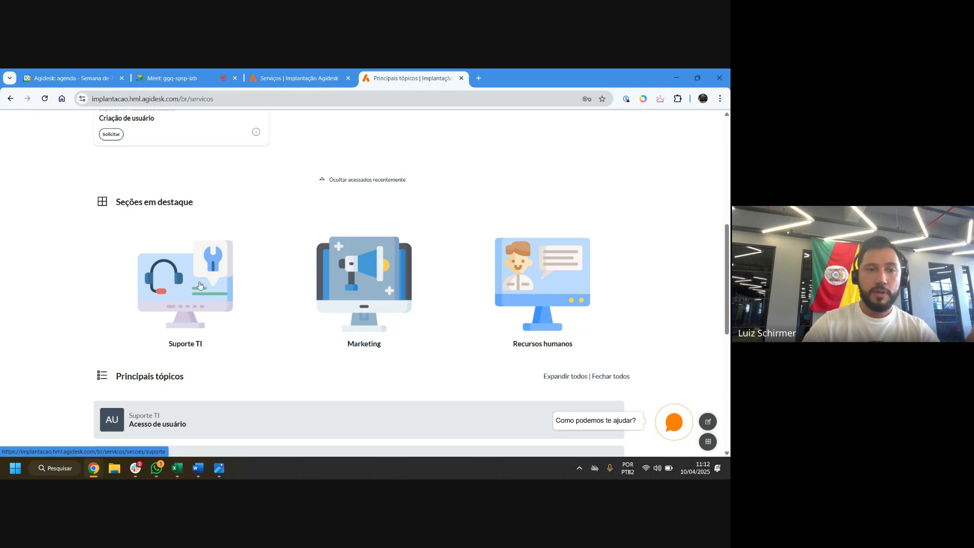
scroll(280, 196, "down", 1)
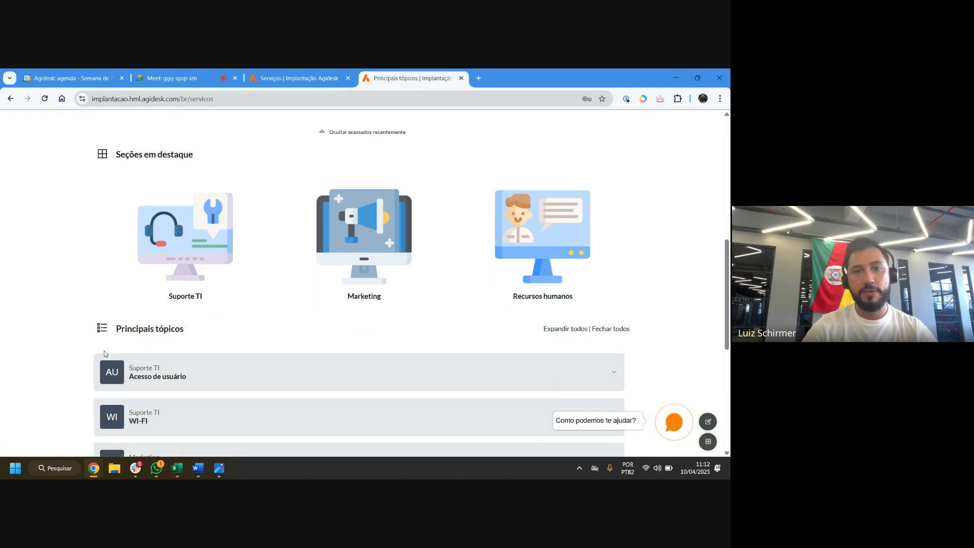
scroll(151, 349, "up", 4)
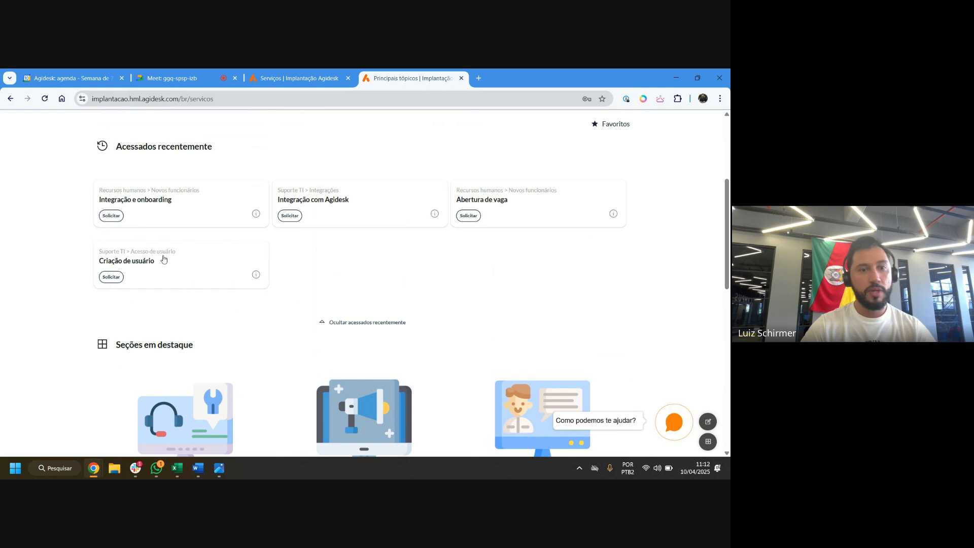
scroll(177, 284, "down", 1)
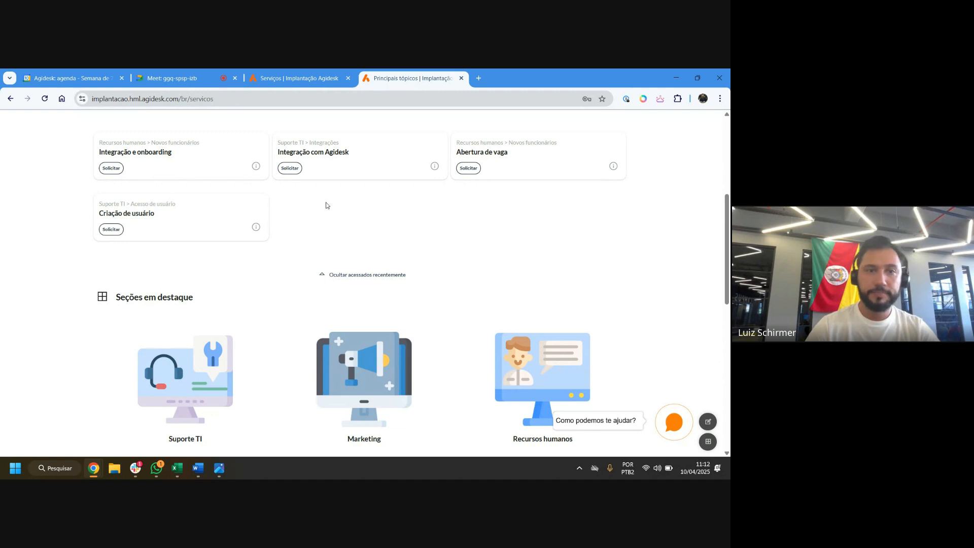
scroll(361, 285, "down", 1)
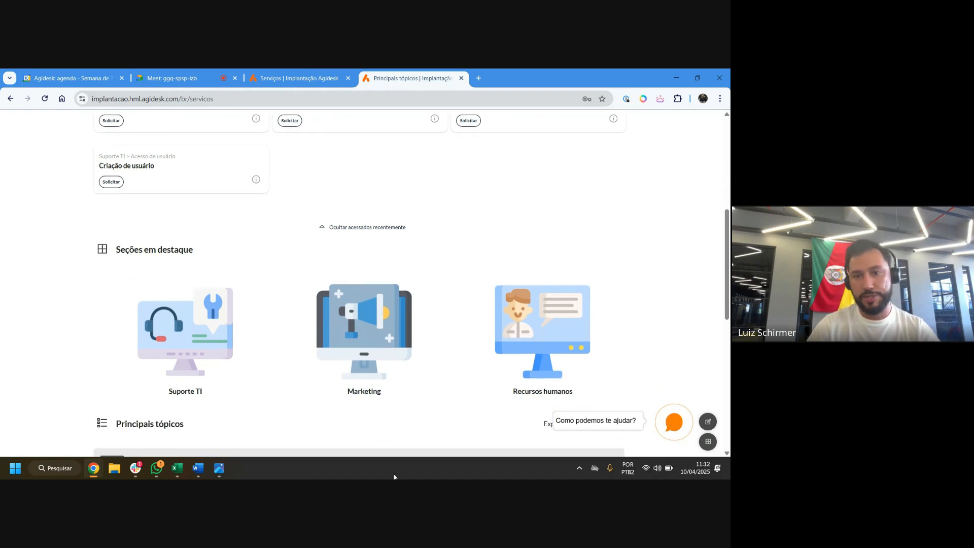
scroll(325, 279, "up", 3)
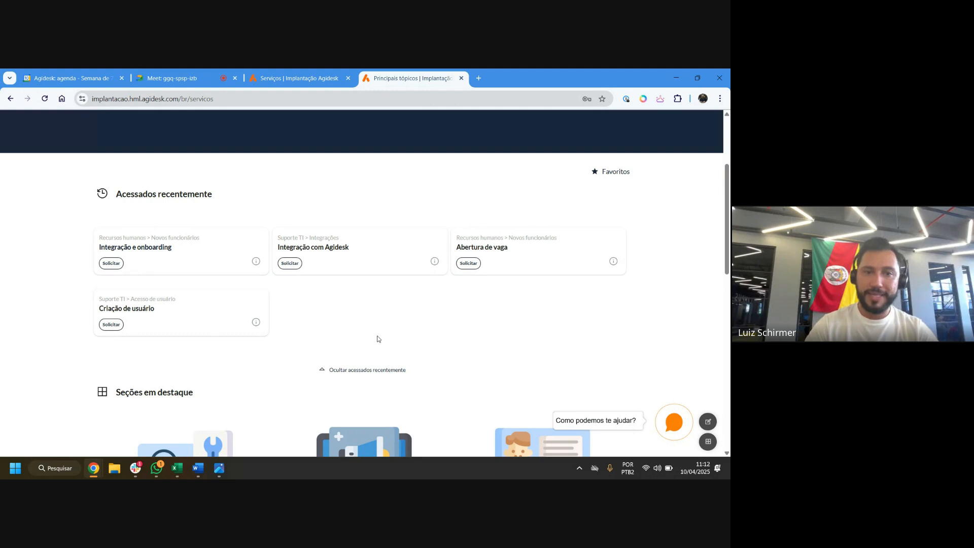
left_click(315, 75)
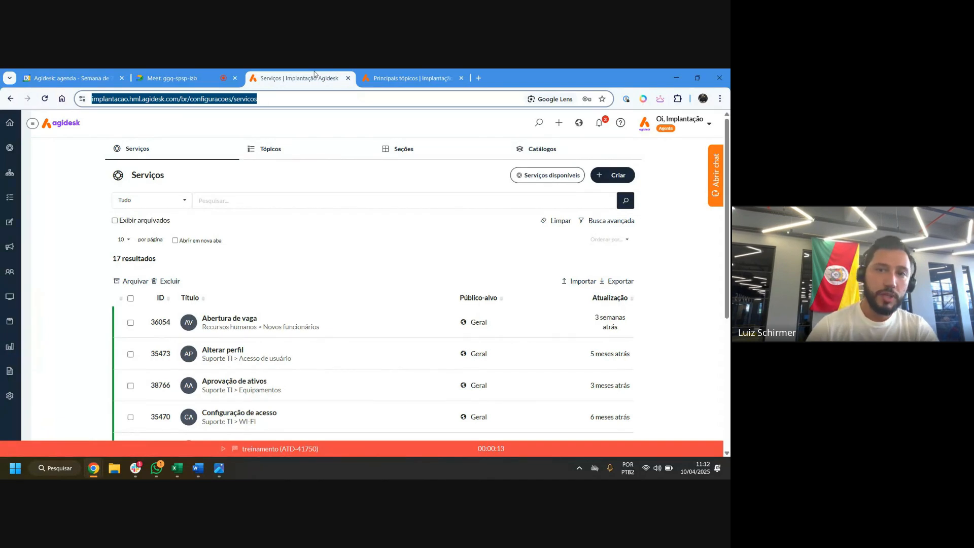
left_click(401, 77)
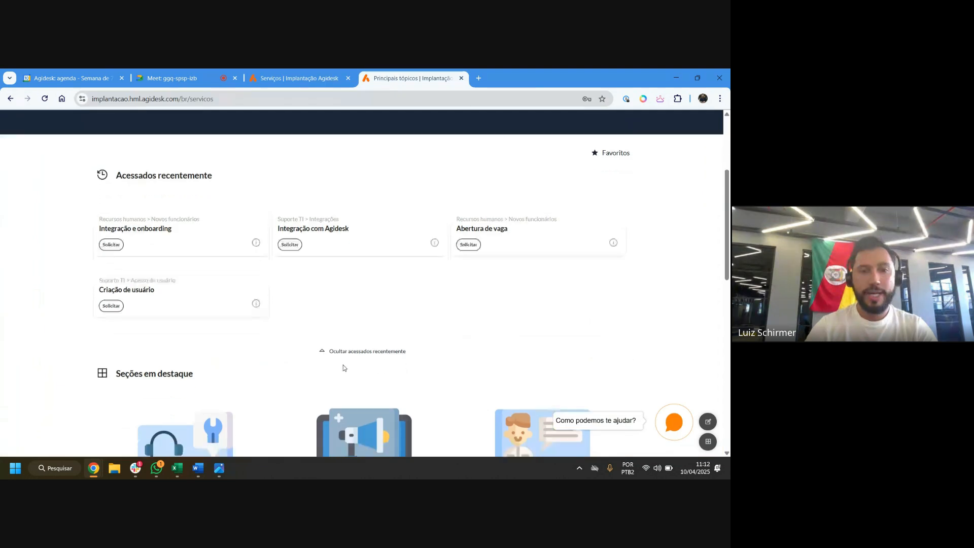
scroll(355, 325, "down", 2)
scroll(620, 365, "up", 1)
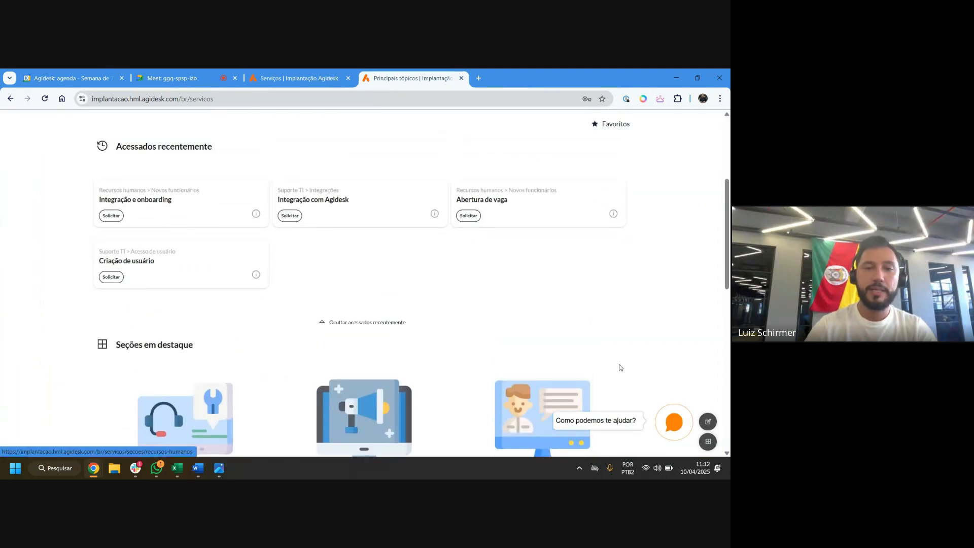
scroll(571, 321, "down", 3)
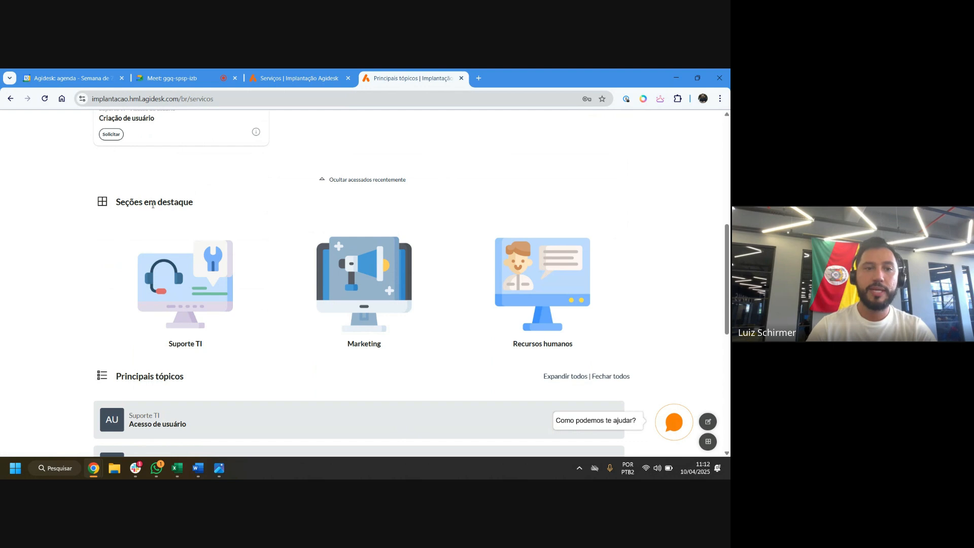
Return to the services configuration in the agent portal and open the list of sections
left_click(303, 74)
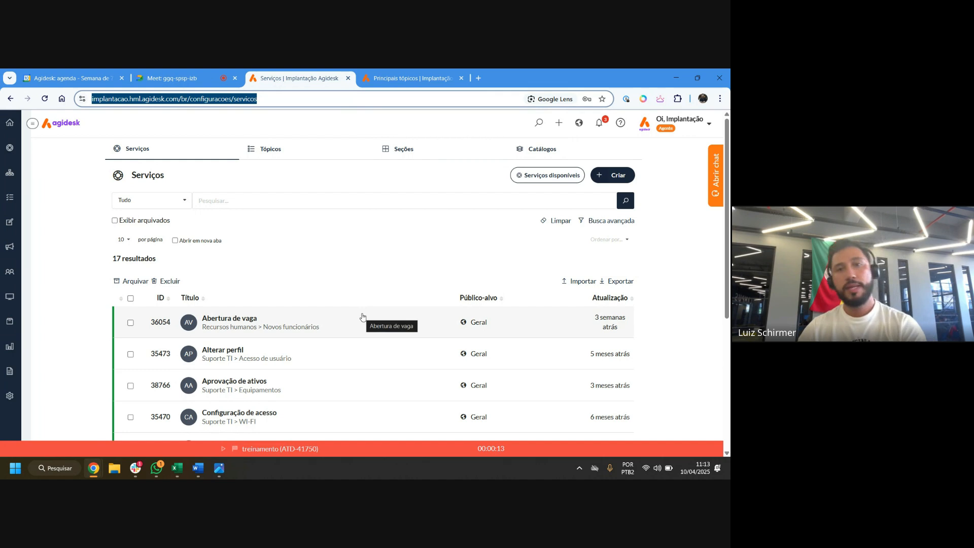
left_click(420, 148)
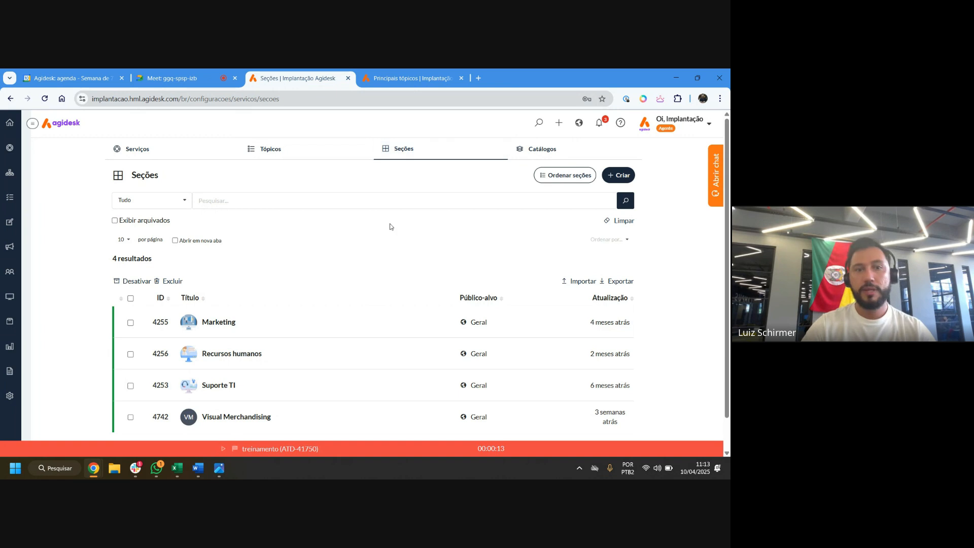
View the list of topics, return to the list of services and start creating a new service
left_click(274, 150)
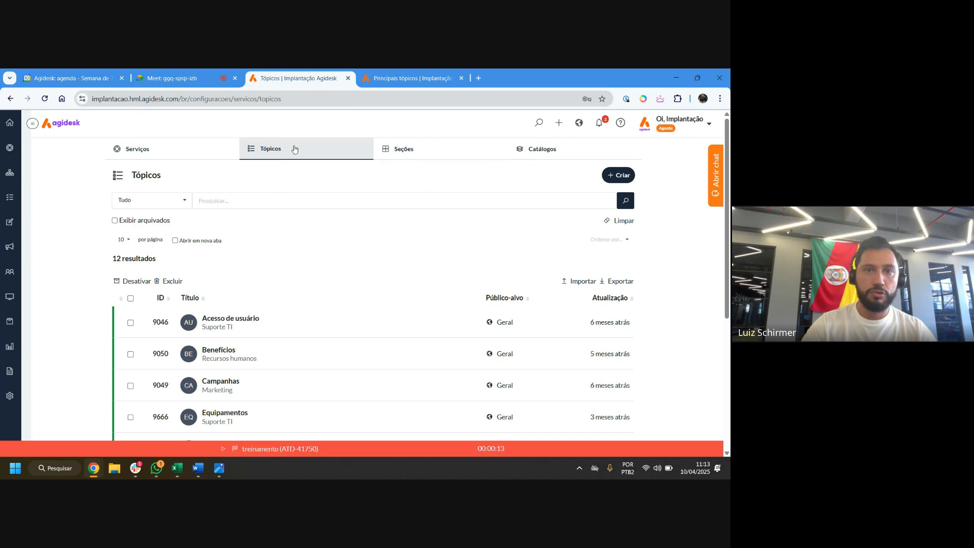
left_click(129, 143)
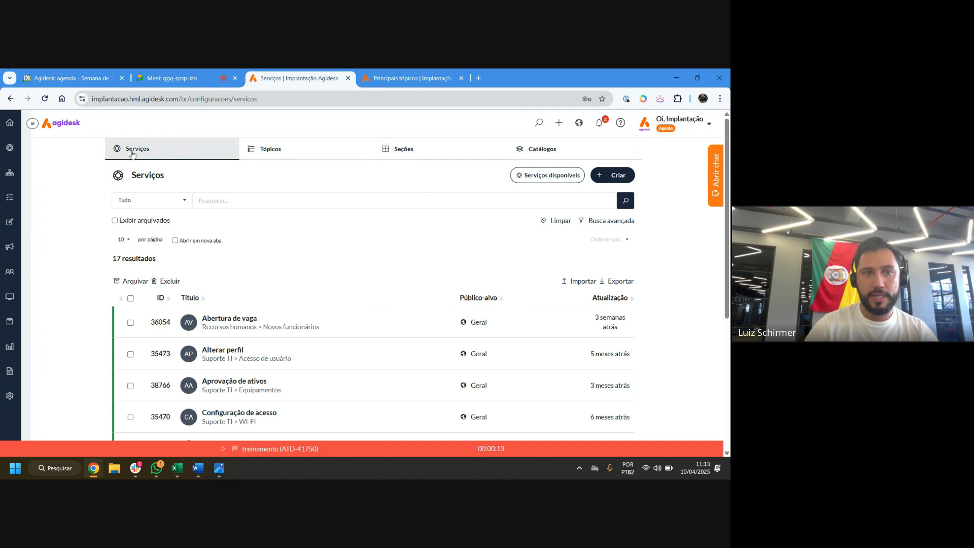
left_click(625, 180)
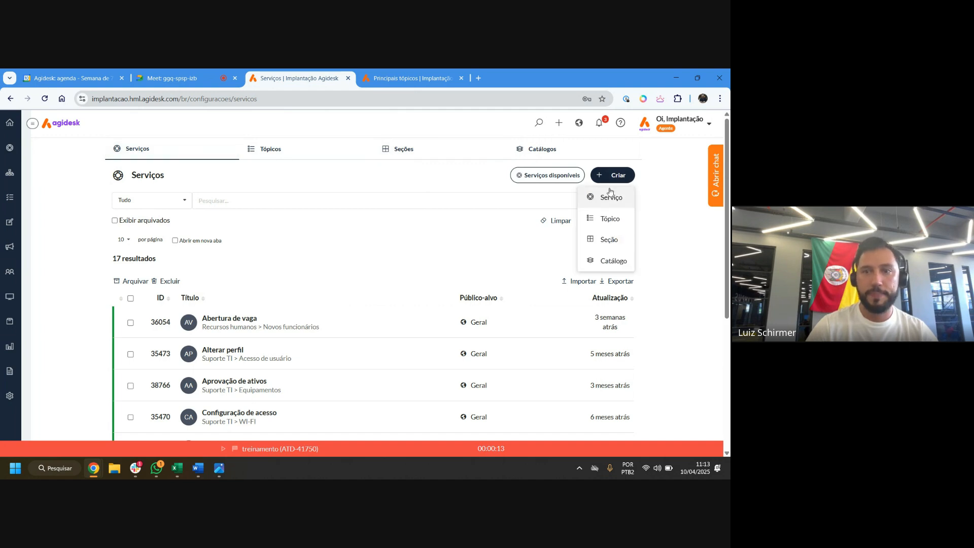
left_click(609, 198)
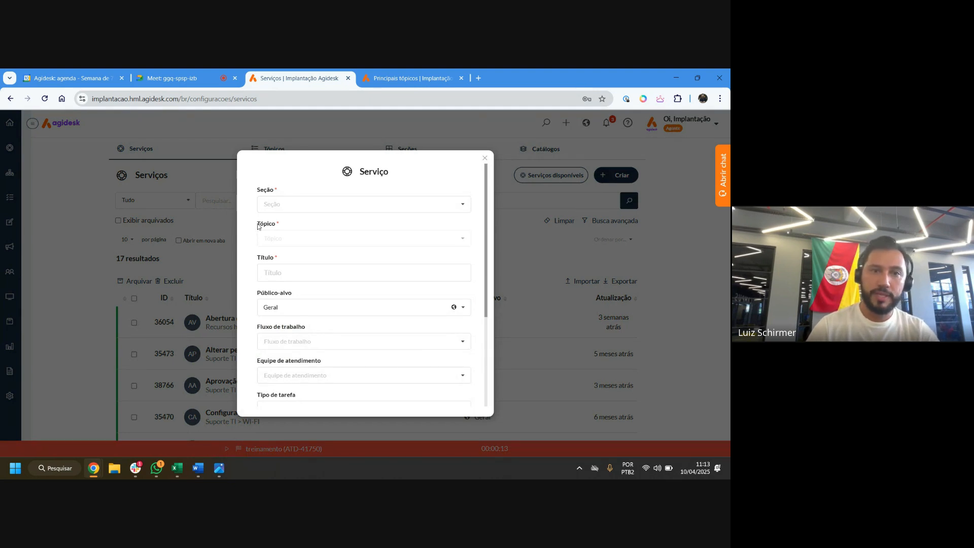
Create the section "Desenvolvimento humano" from the new service form and assign it to the service
left_click(311, 204)
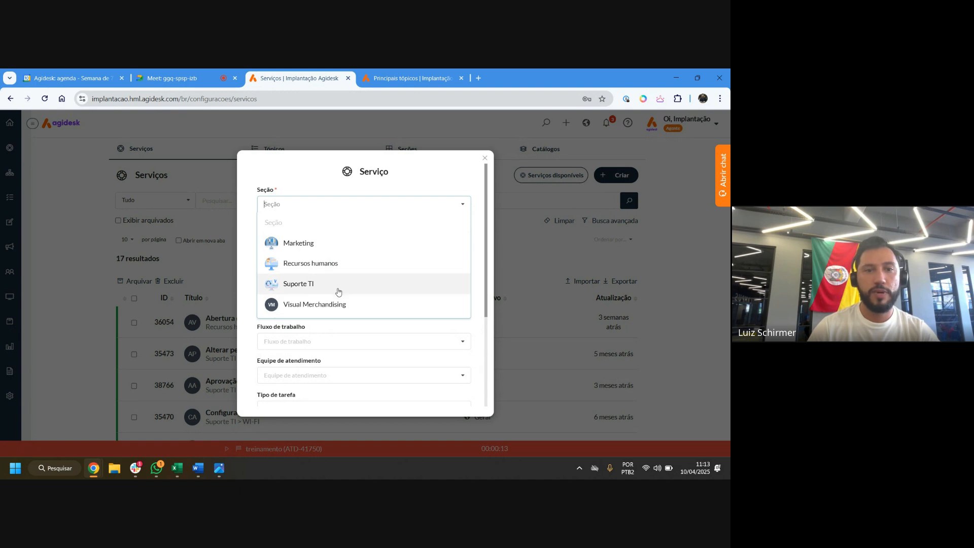
left_click(317, 163)
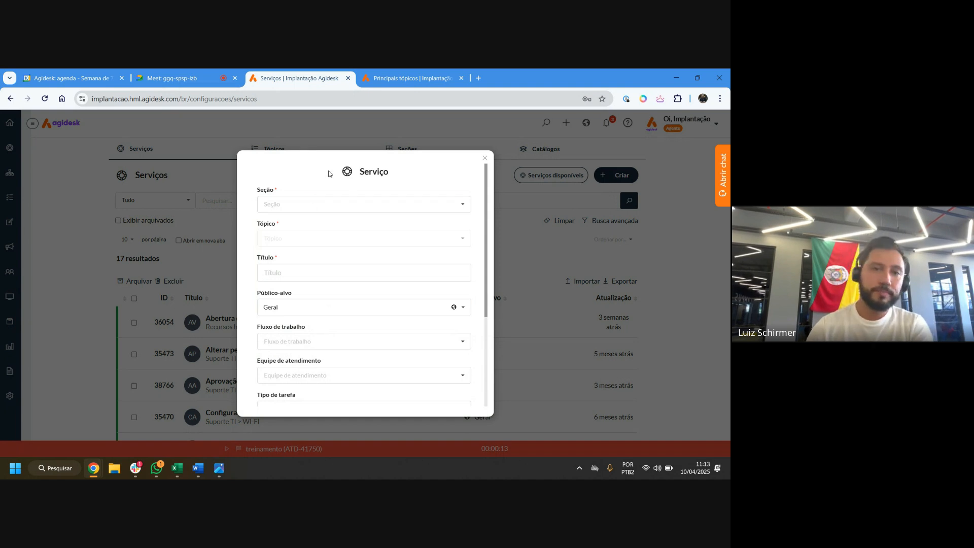
left_click_drag(353, 162, 301, 216)
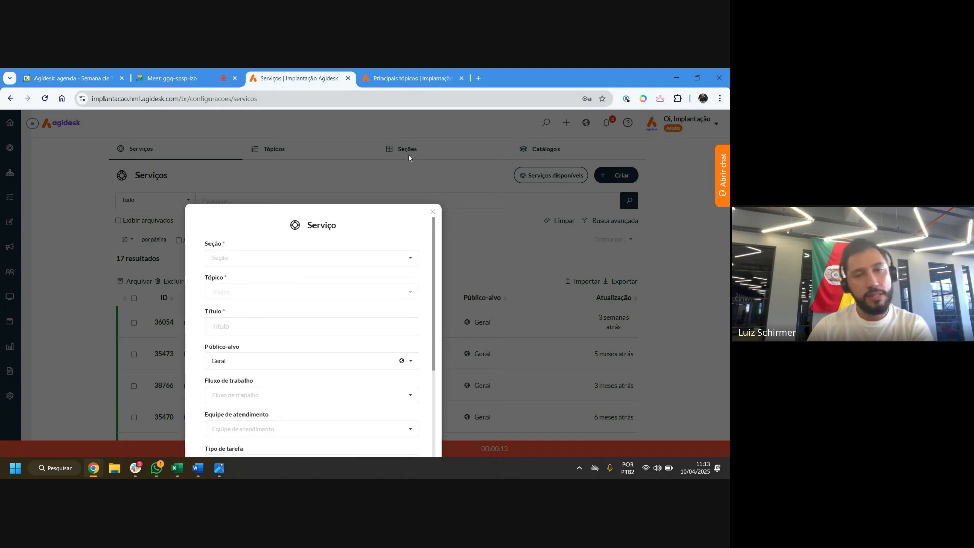
left_click_drag(297, 216, 374, 141)
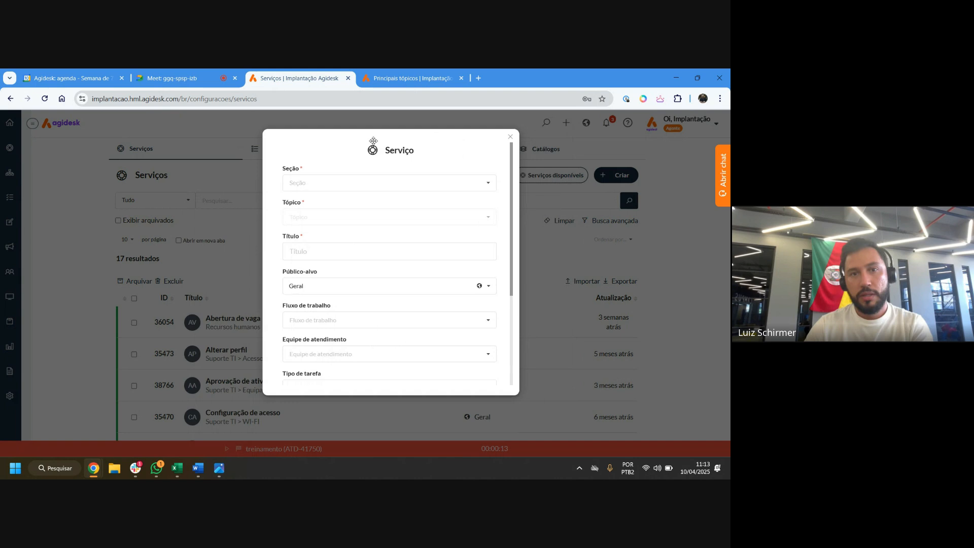
left_click(320, 184)
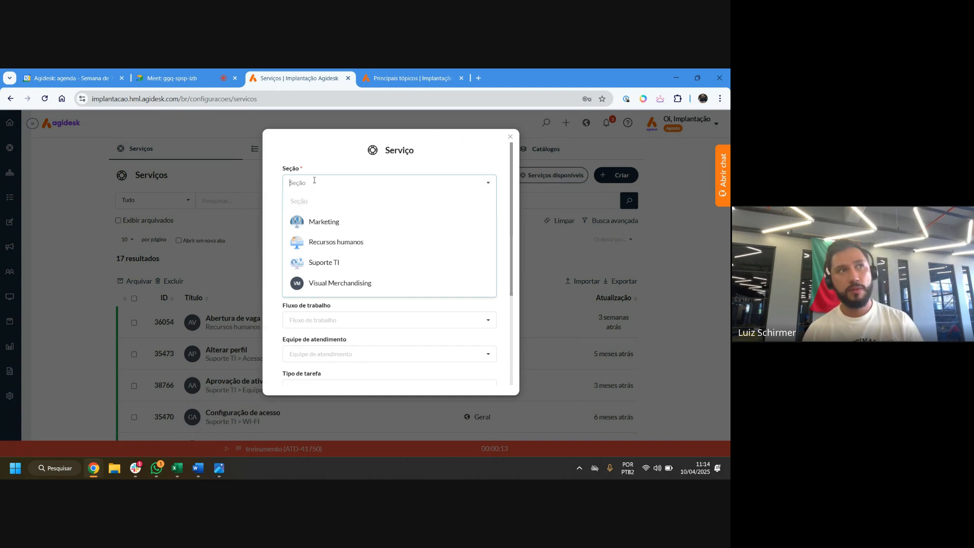
type("De")
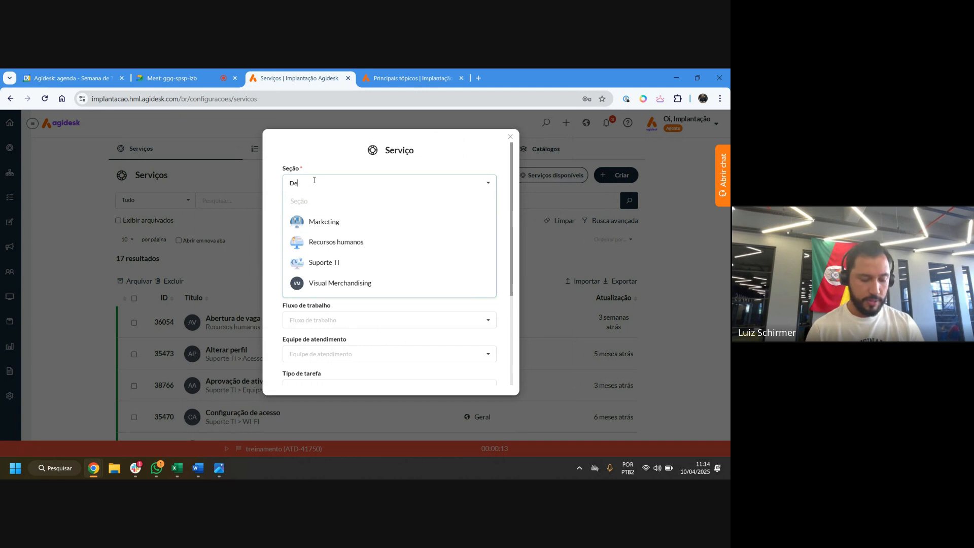
type("senvolviment")
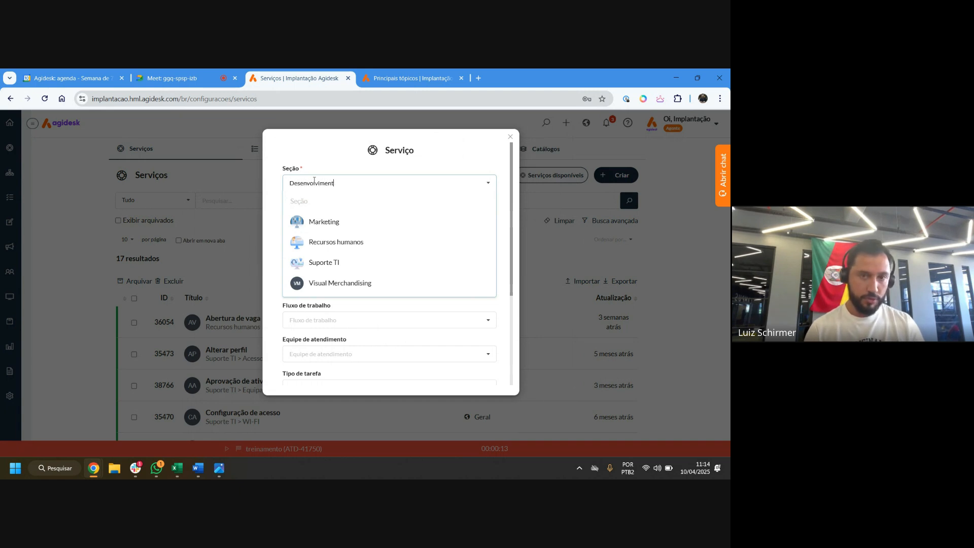
type("o humano")
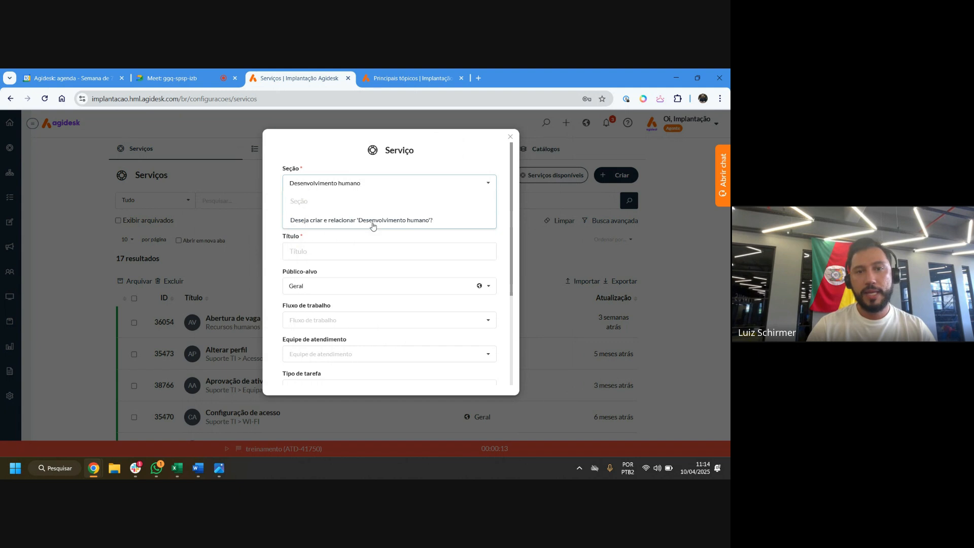
left_click(415, 222)
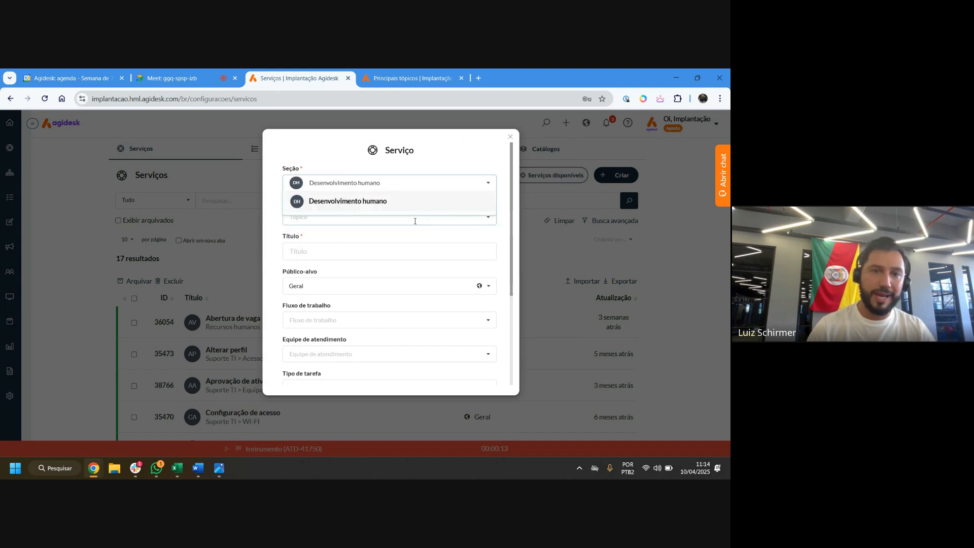
left_click(353, 205)
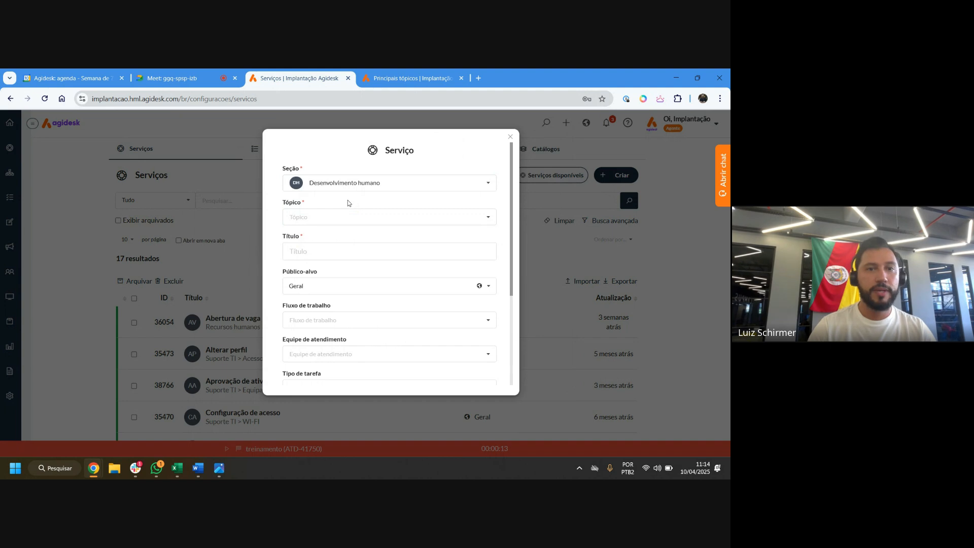
Create the topic "Treinamento EAD" under the Desenvolvimento humano section from the new service form
left_click_drag(384, 151, 424, 212)
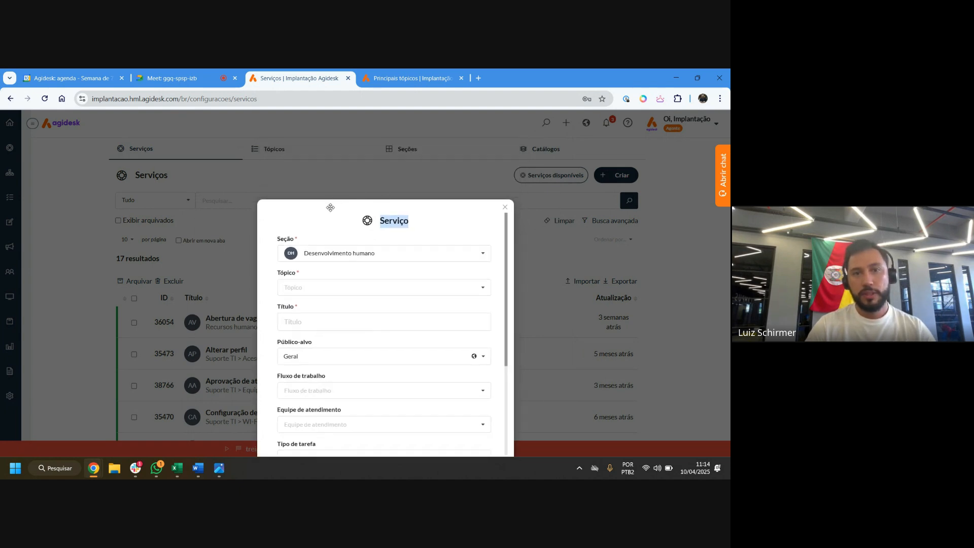
left_click_drag(330, 208, 301, 151)
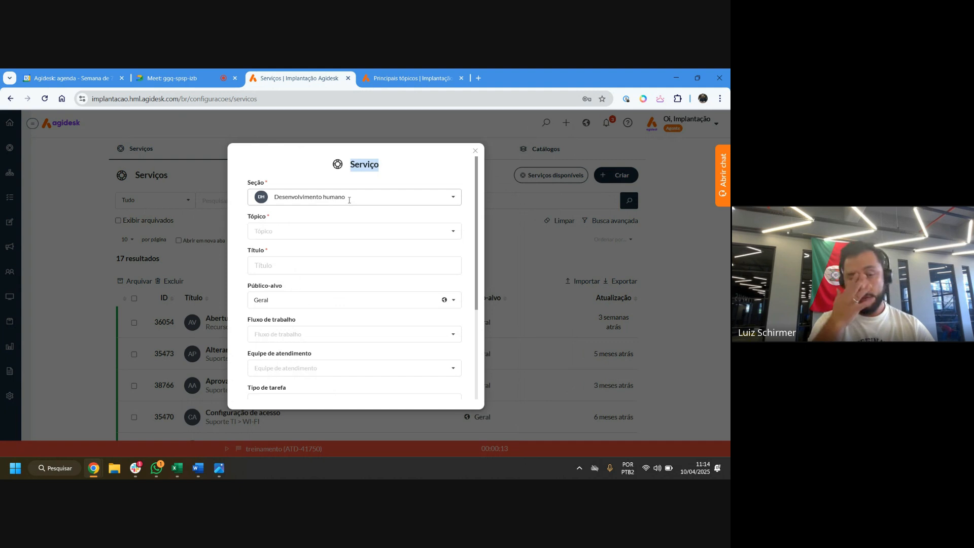
left_click(311, 223)
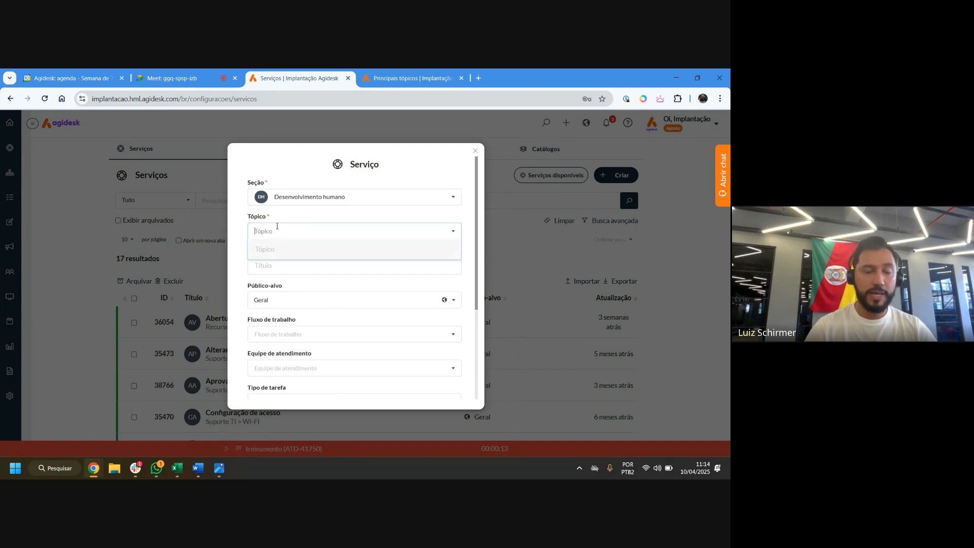
type("Tre")
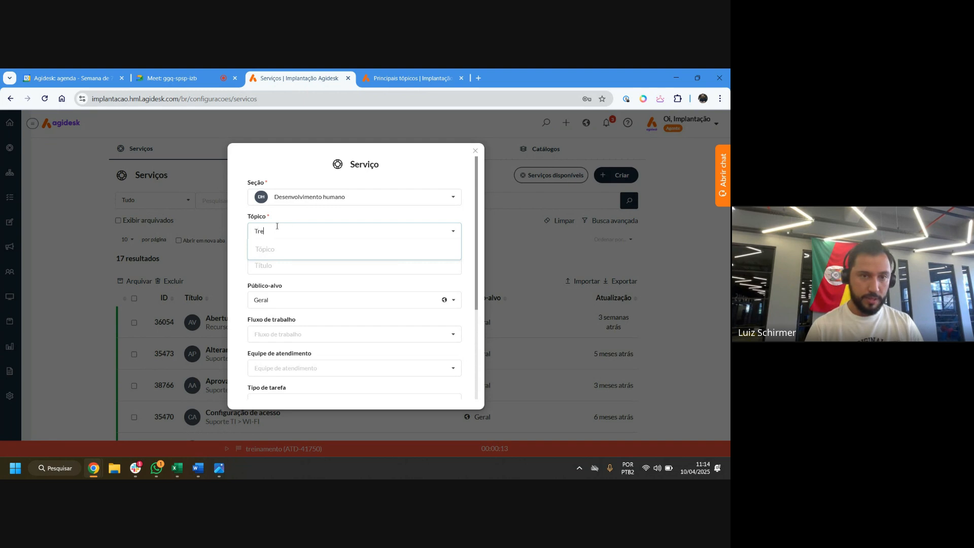
type("inamento E")
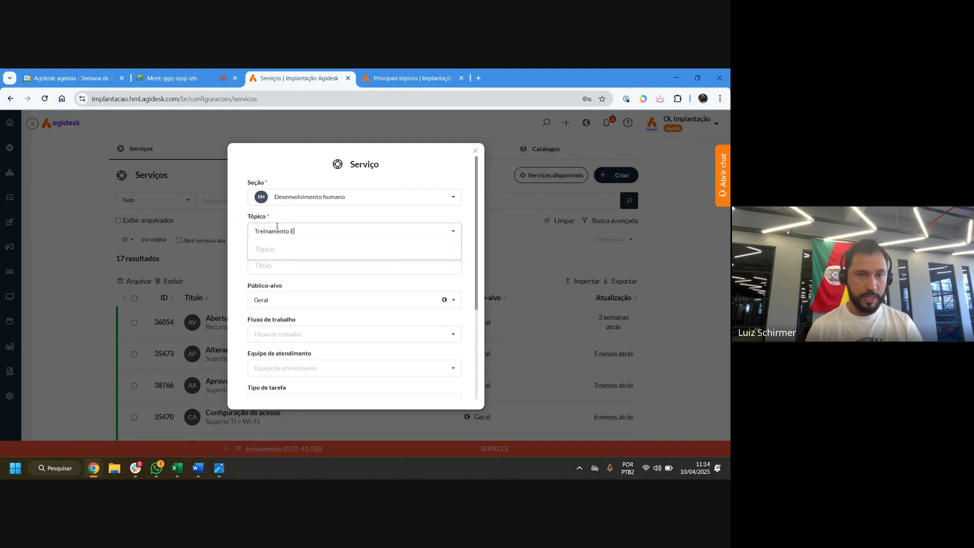
type("AD")
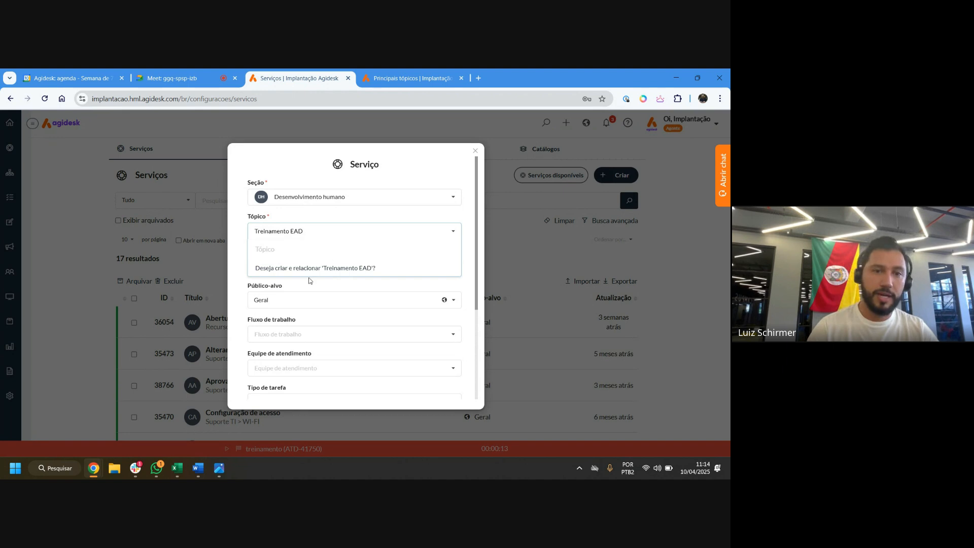
left_click(234, 214)
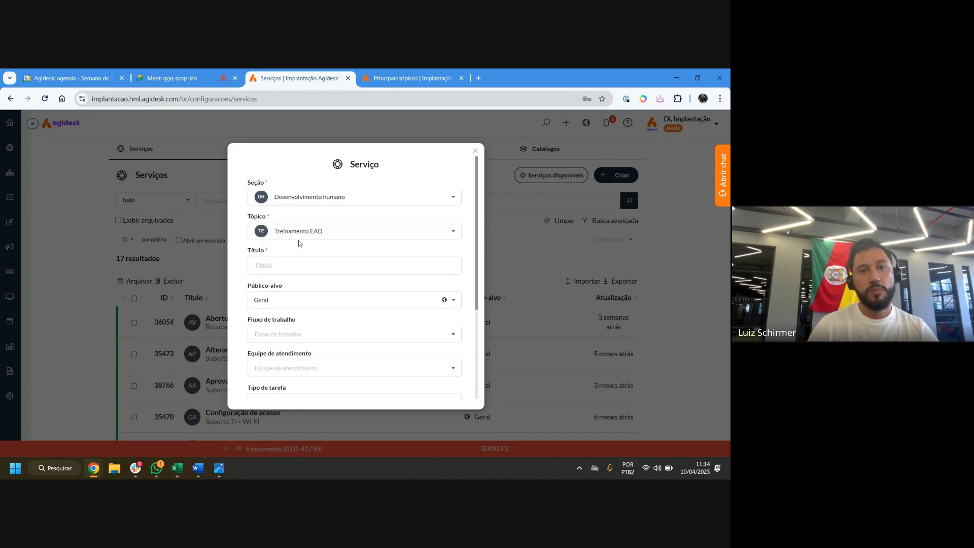
Create a second topic, "Treinamento presencial", in the same section and keep it selected for the new service
left_click_drag(248, 218, 289, 215)
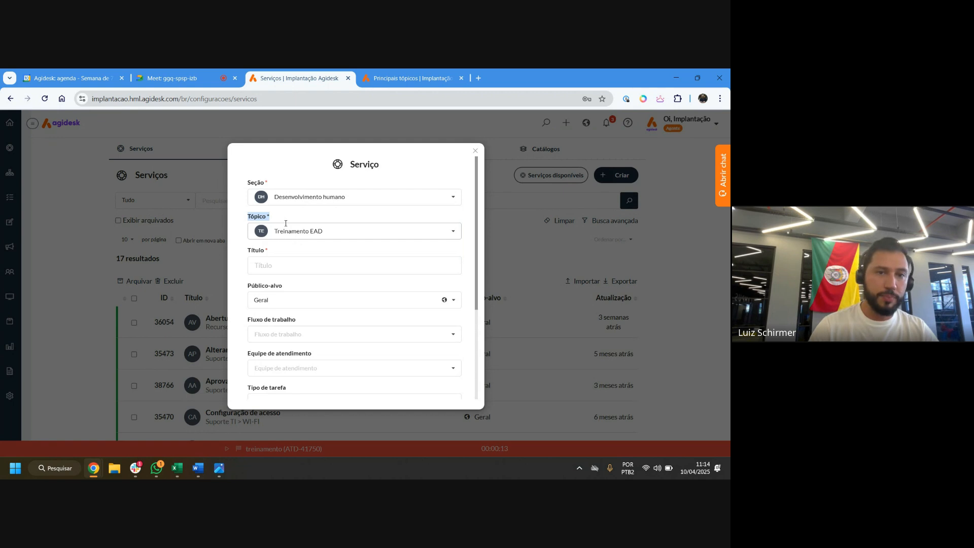
left_click(331, 231)
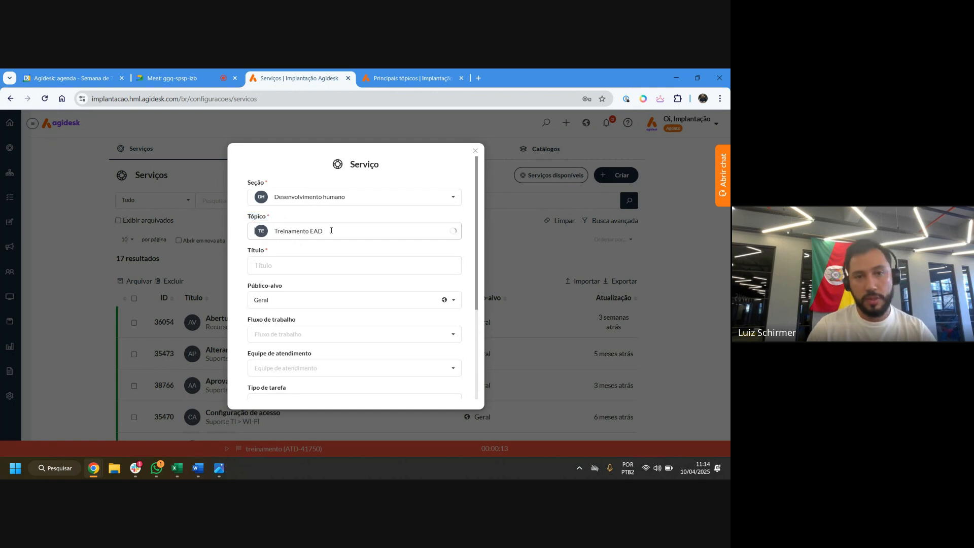
type("T")
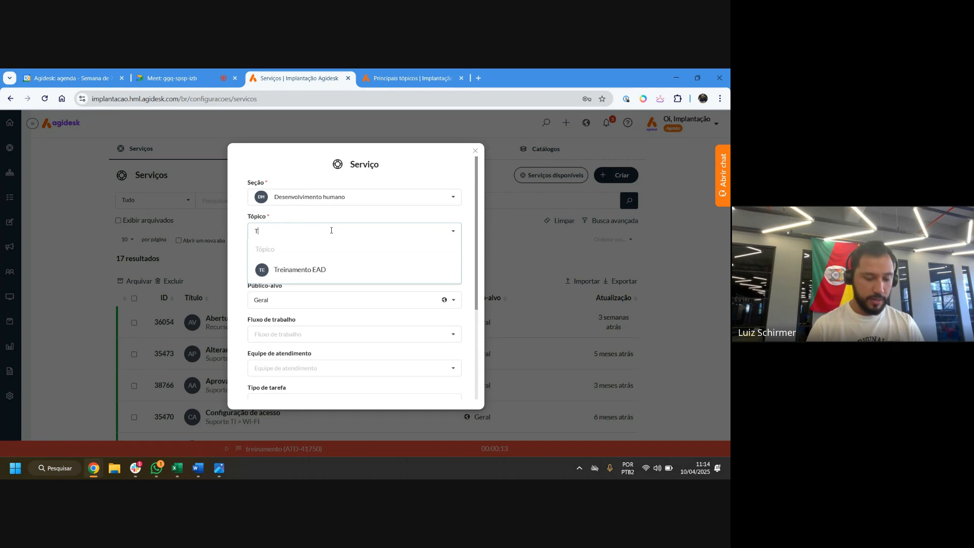
type("reinamento")
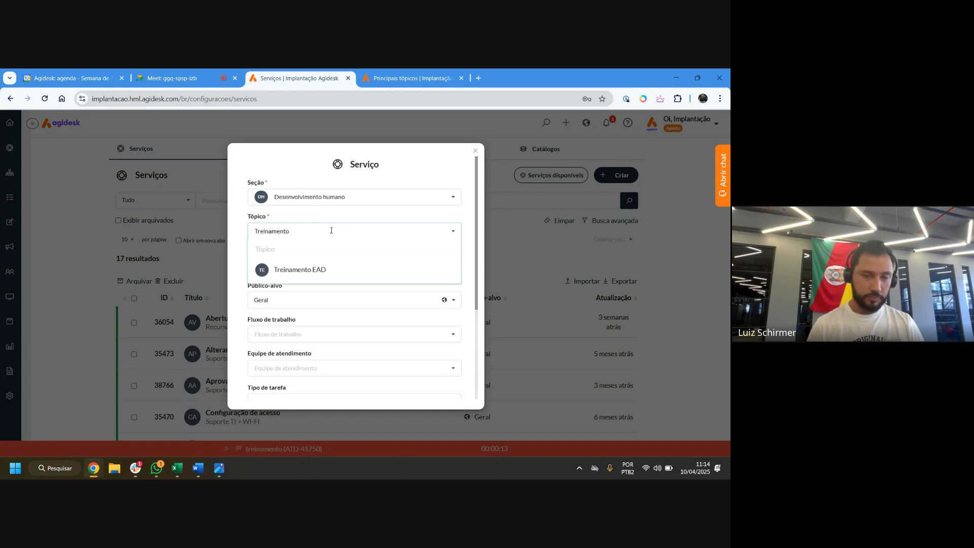
type(" presencial")
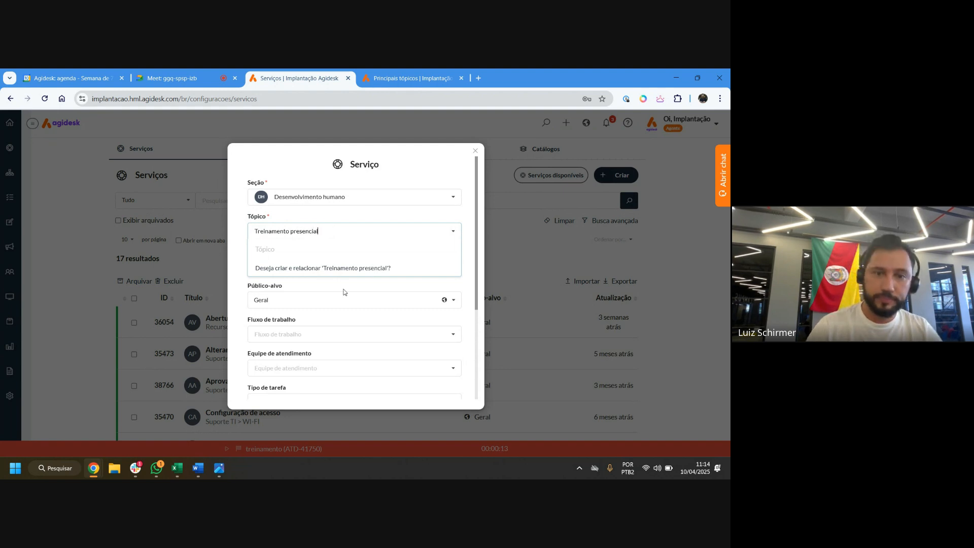
left_click(344, 268)
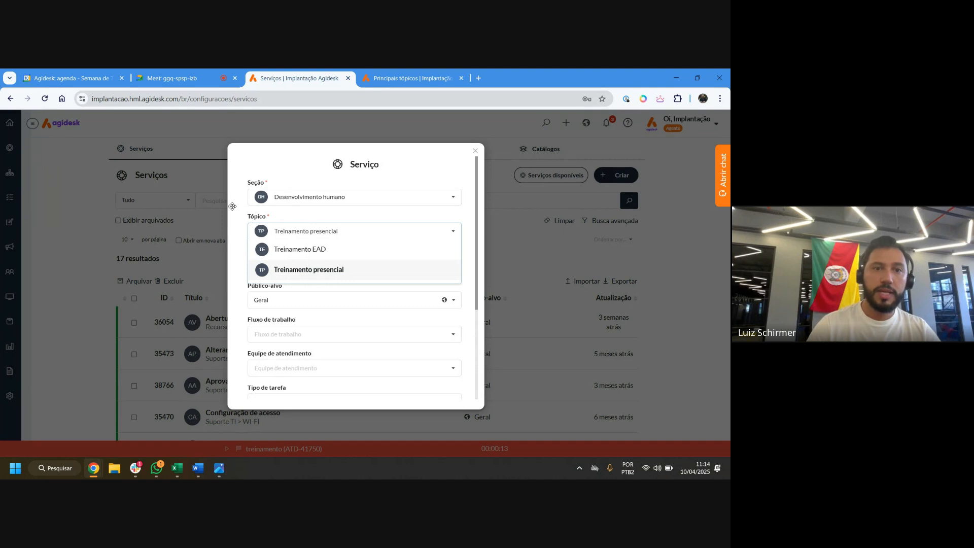
left_click(297, 233)
left_click(299, 232)
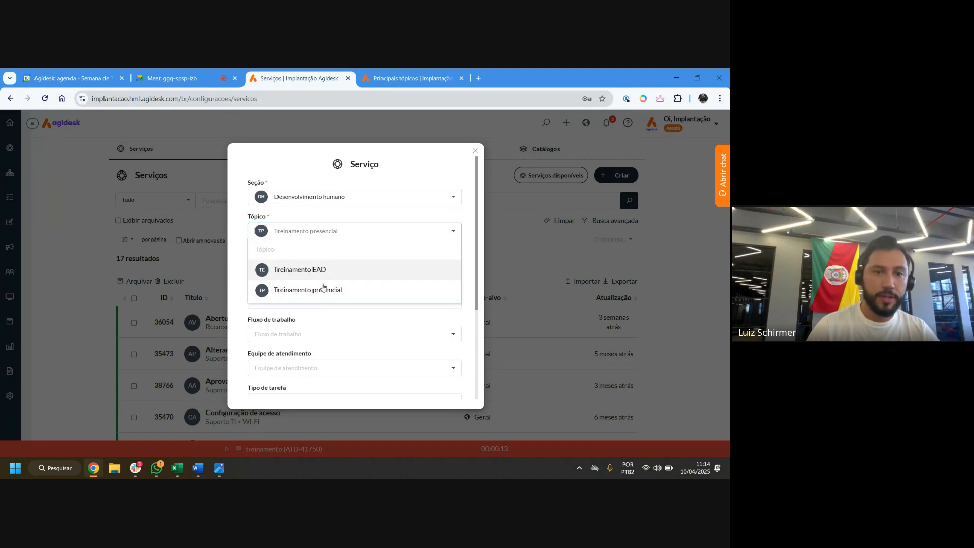
left_click(239, 219)
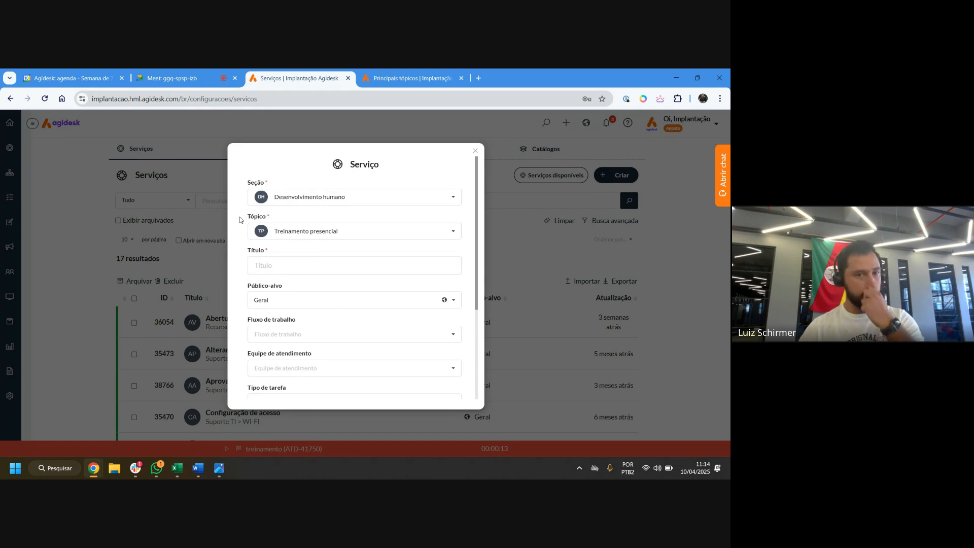
Title the new service "Solicitação de treinamento EAD"
double_click(263, 251)
left_click(307, 266)
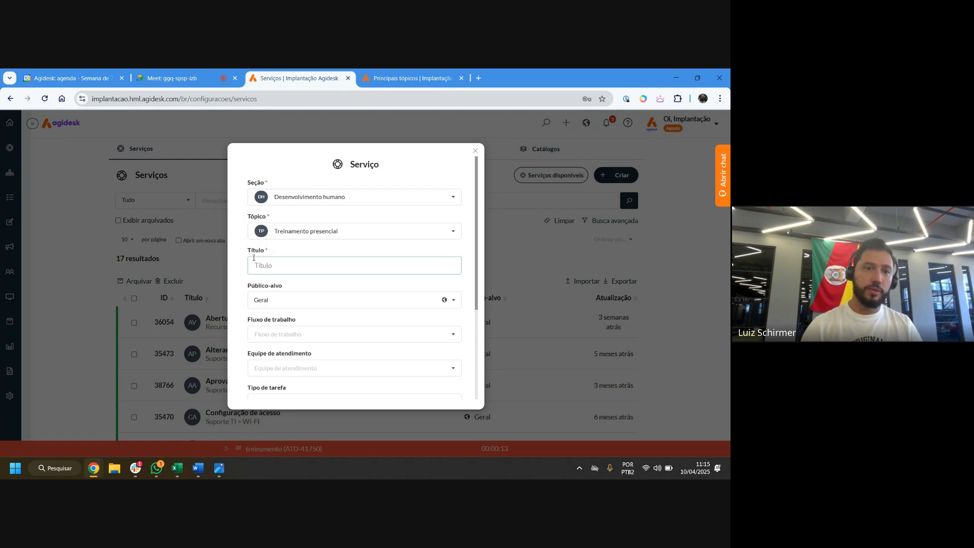
left_click_drag(270, 252, 237, 254)
left_click_drag(355, 165, 397, 167)
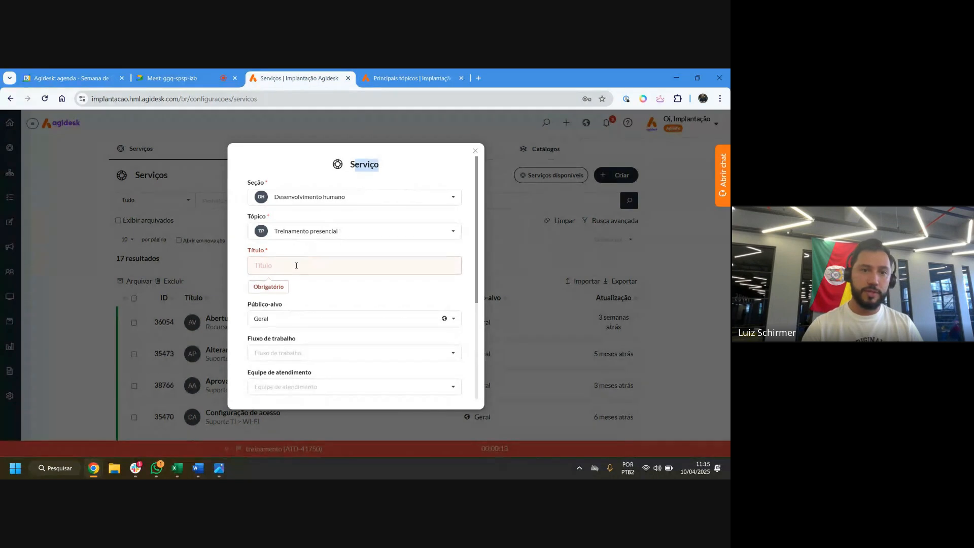
left_click(295, 265)
type("Soli")
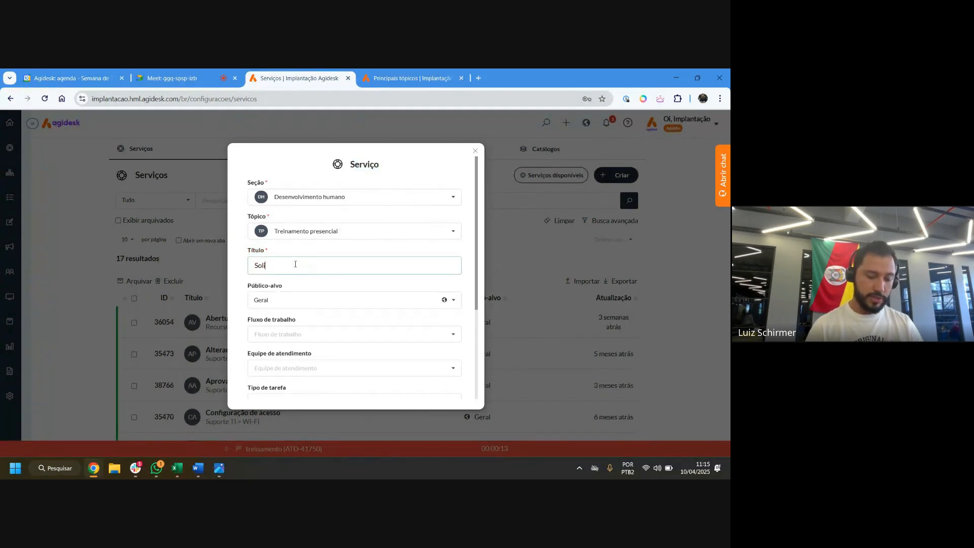
type("citação de")
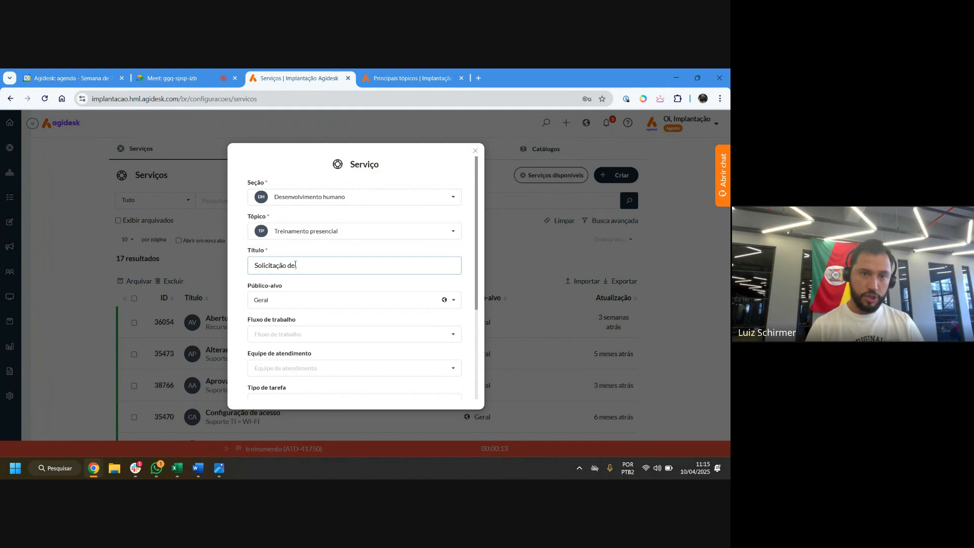
type(" treinamen")
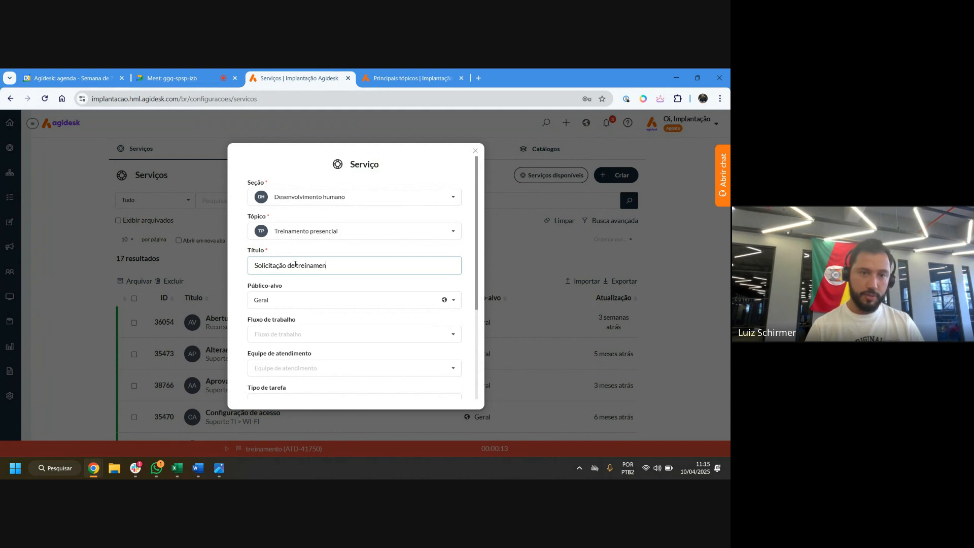
type("to EAD")
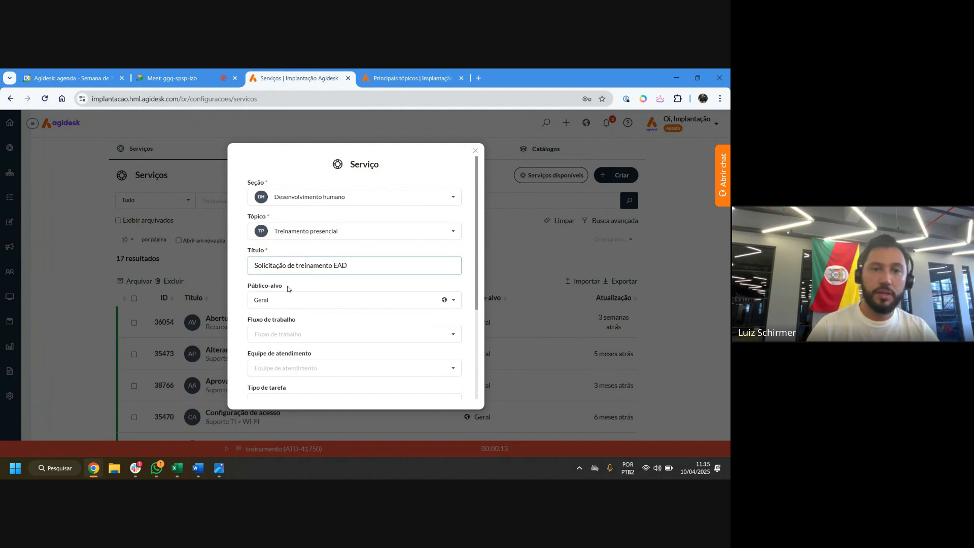
Set the new service's target audience (Público-alvo) to Restrito
left_click_drag(305, 286, 230, 287)
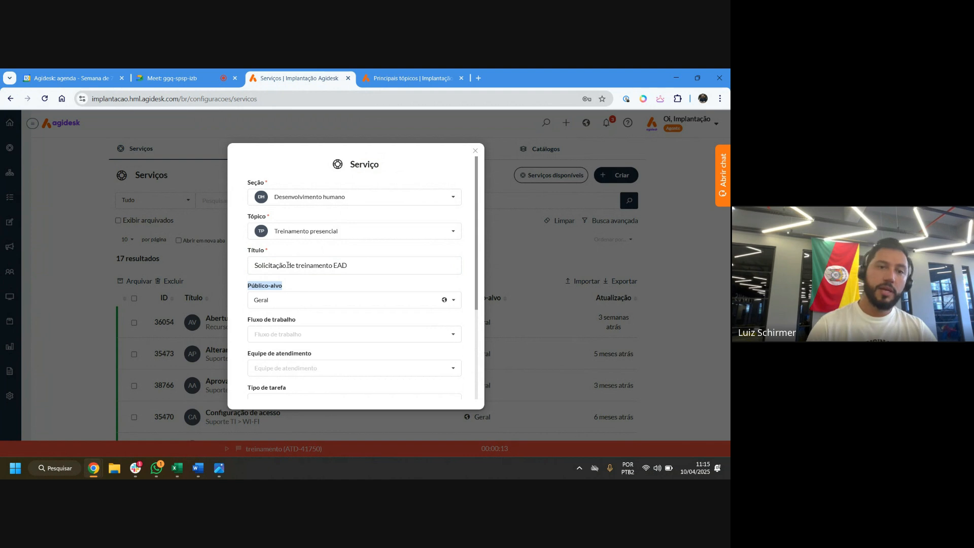
left_click(296, 301)
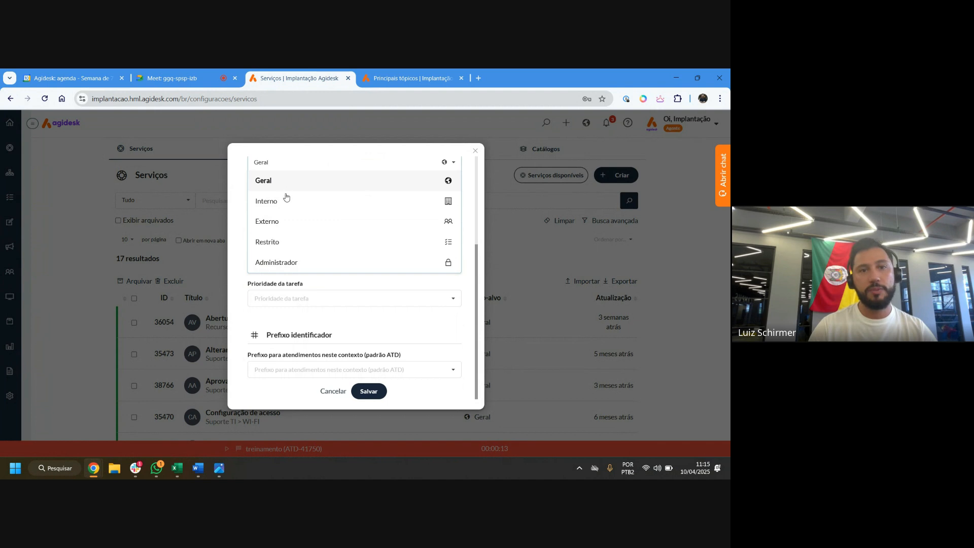
left_click(277, 246)
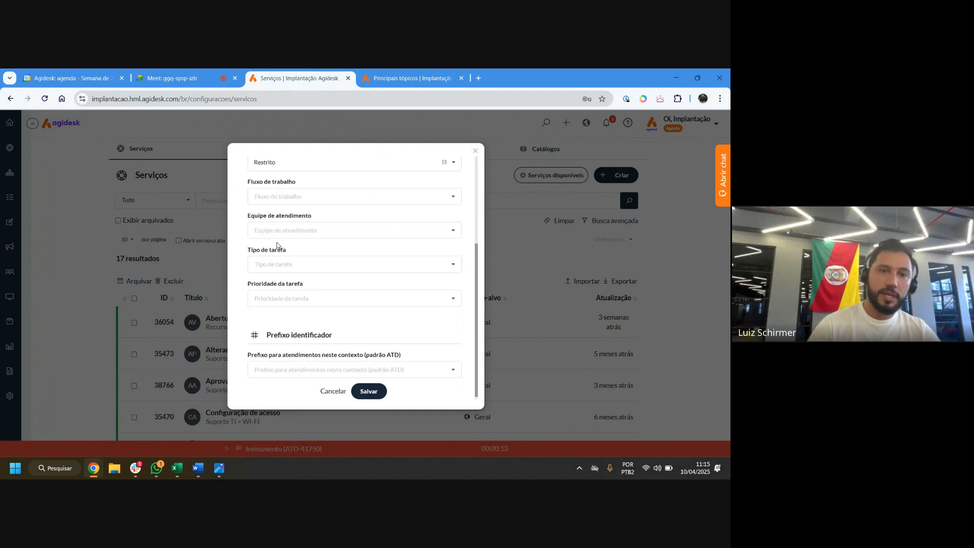
scroll(336, 232, "up", 5)
left_click_drag(355, 265, 178, 266)
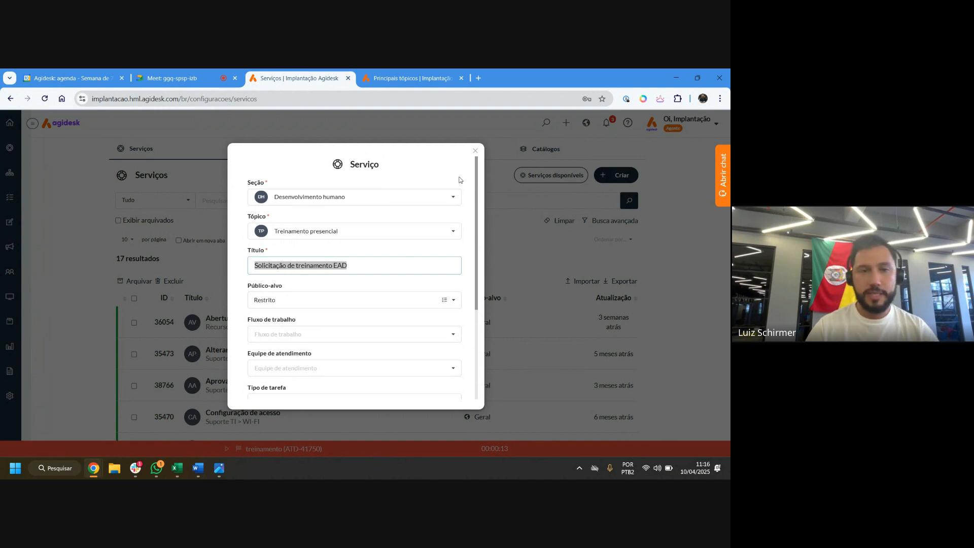
left_click(232, 282)
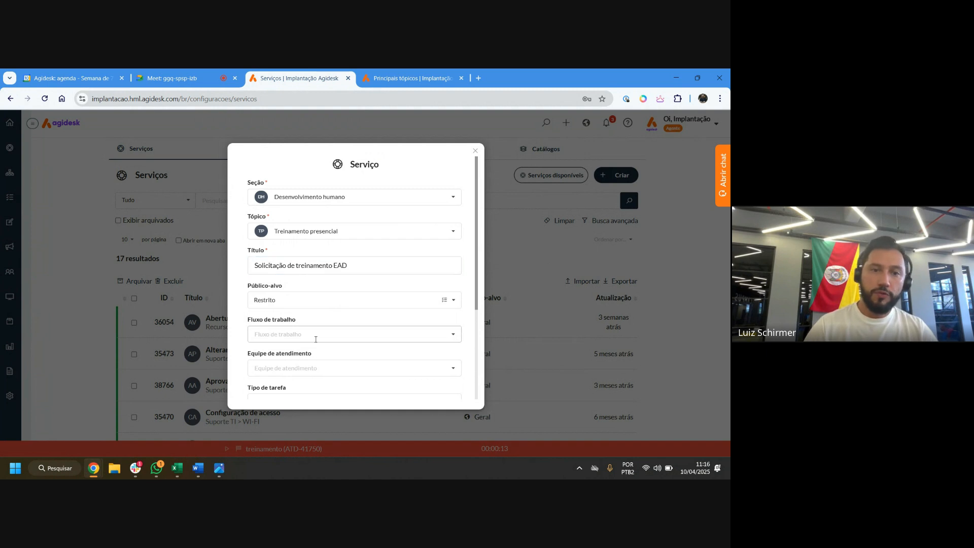
Examine the workflows available for the new service without assigning one, and point out the service team field
left_click(280, 334)
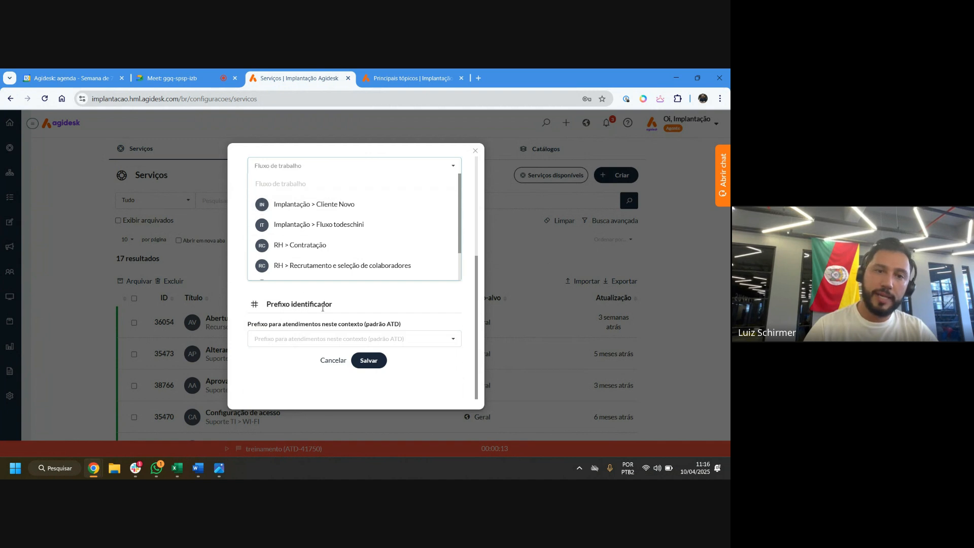
left_click(238, 212)
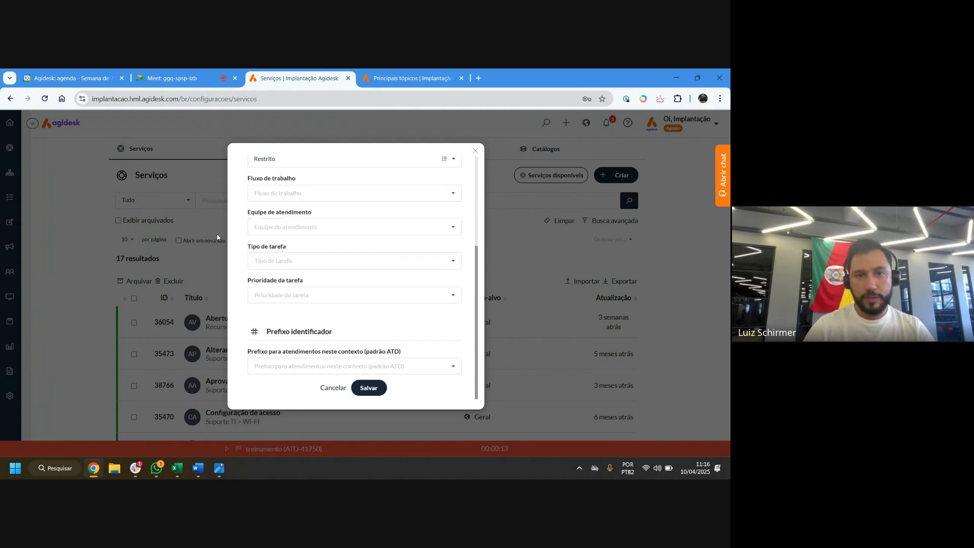
scroll(306, 206, "up", 3)
scroll(343, 289, "down", 2)
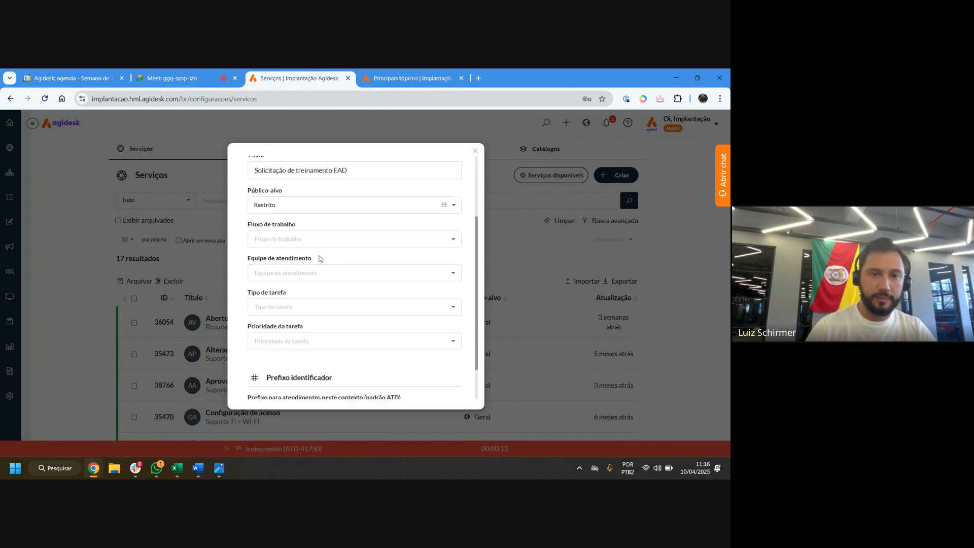
left_click_drag(316, 262, 239, 260)
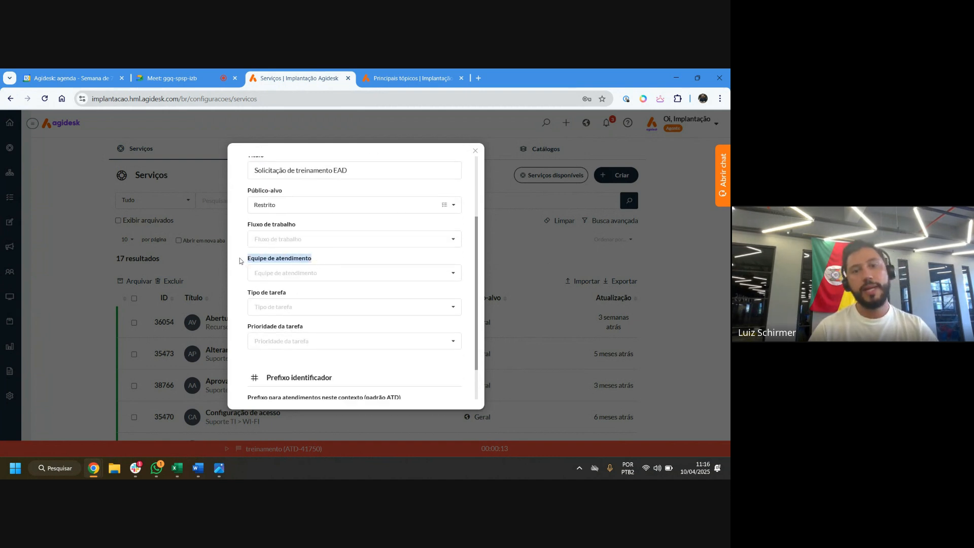
Set the service's target audience back to Geral
scroll(326, 278, "up", 1)
left_click(299, 254)
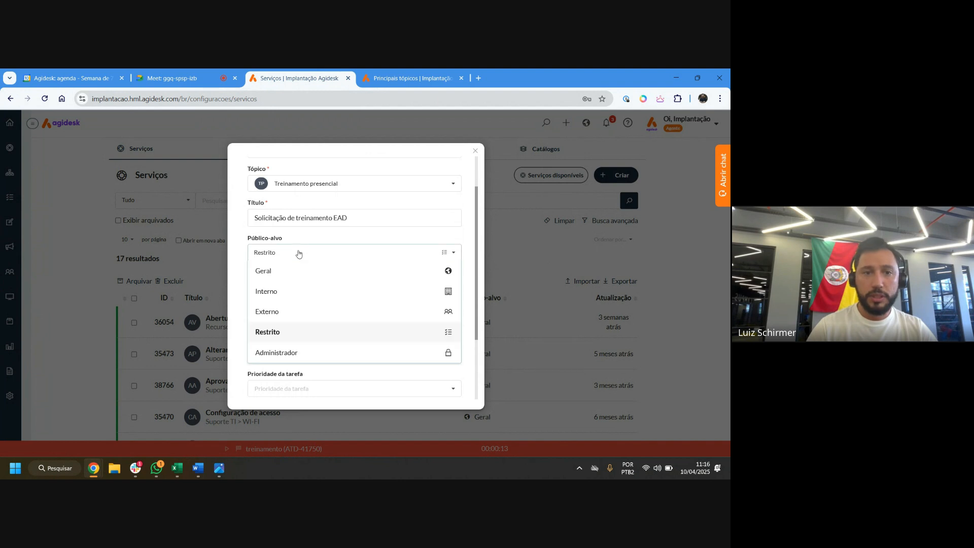
left_click(289, 273)
scroll(268, 295, "down", 1)
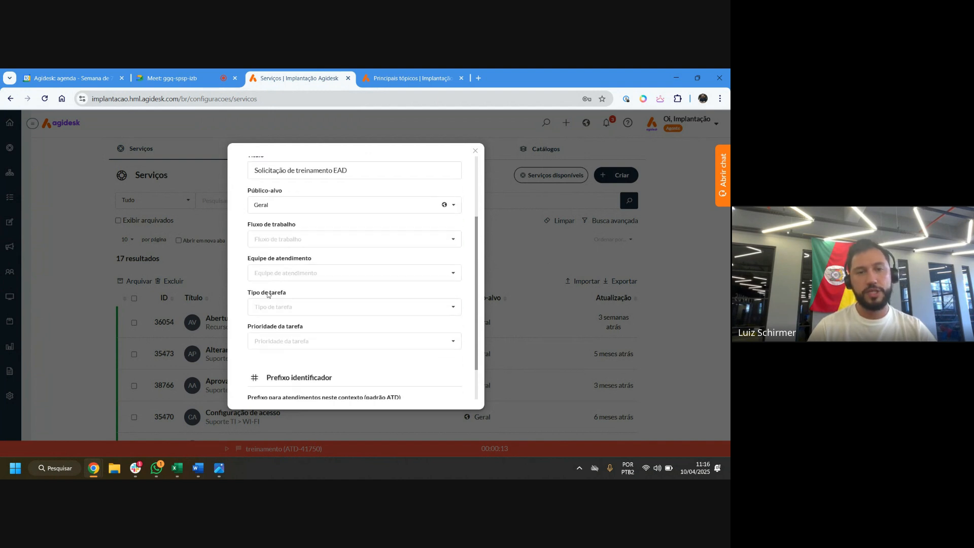
Create the service team "Treinamento" from the new service form and assign it as the Equipe de atendimento
left_click_drag(247, 265, 316, 262)
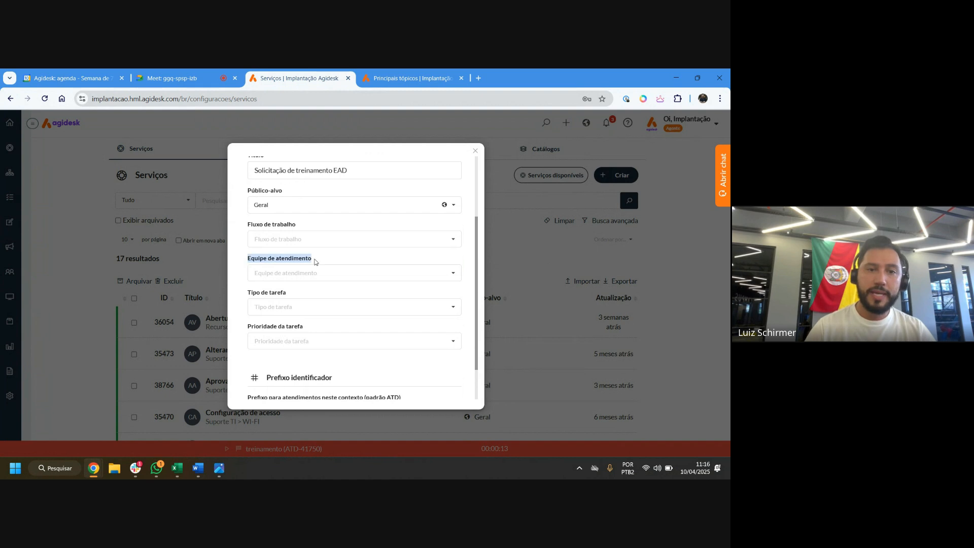
scroll(312, 268, "up", 1)
scroll(312, 268, "up", 1)
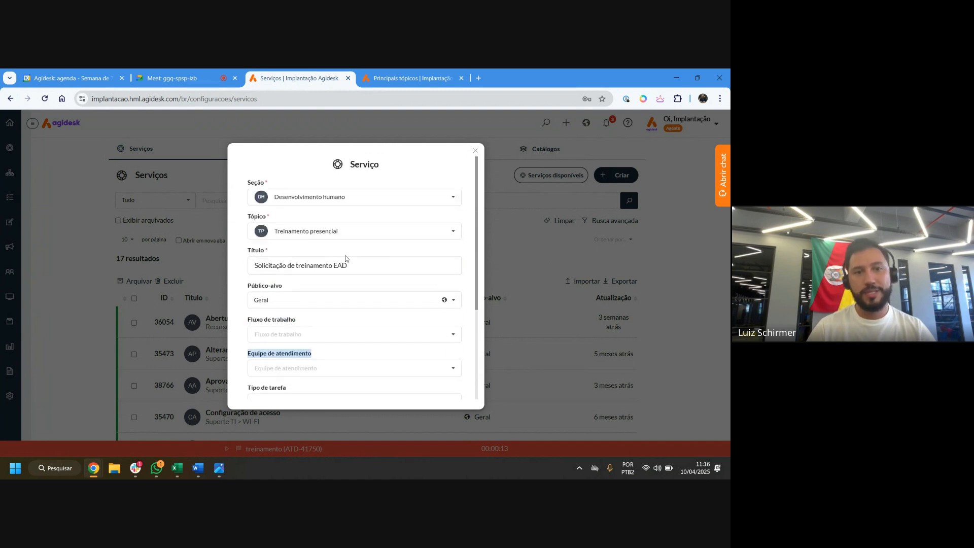
scroll(345, 258, "down", 1)
left_click(311, 318)
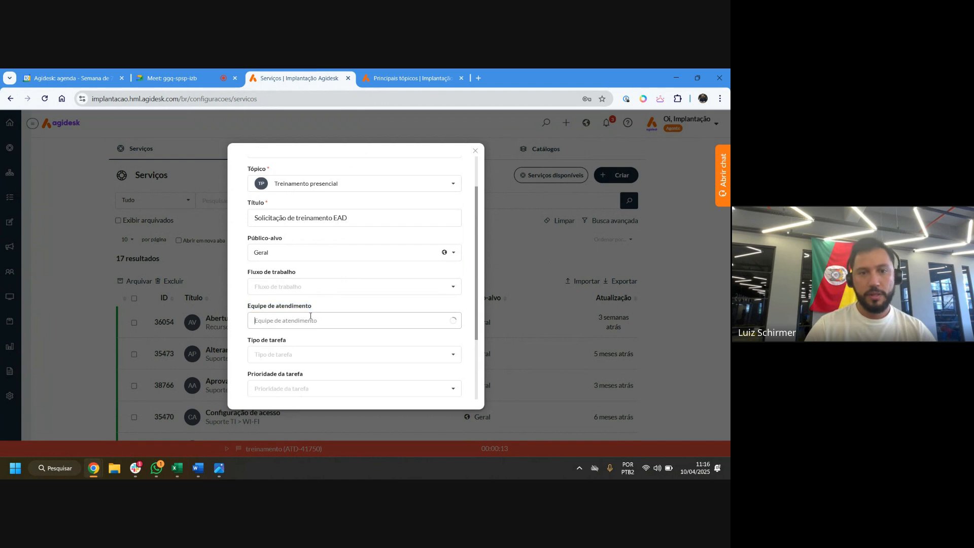
scroll(307, 299, "down", 2)
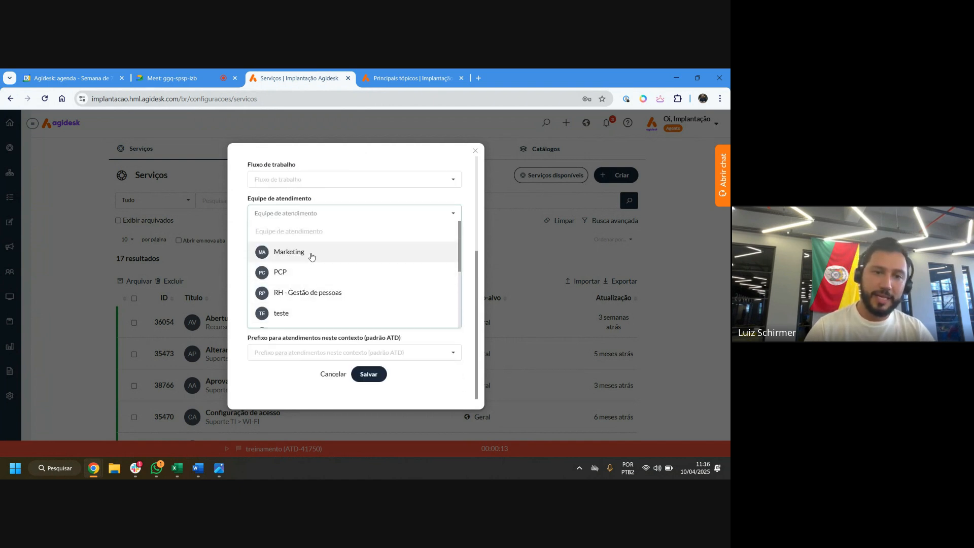
scroll(309, 269, "down", 3)
scroll(304, 276, "up", 3)
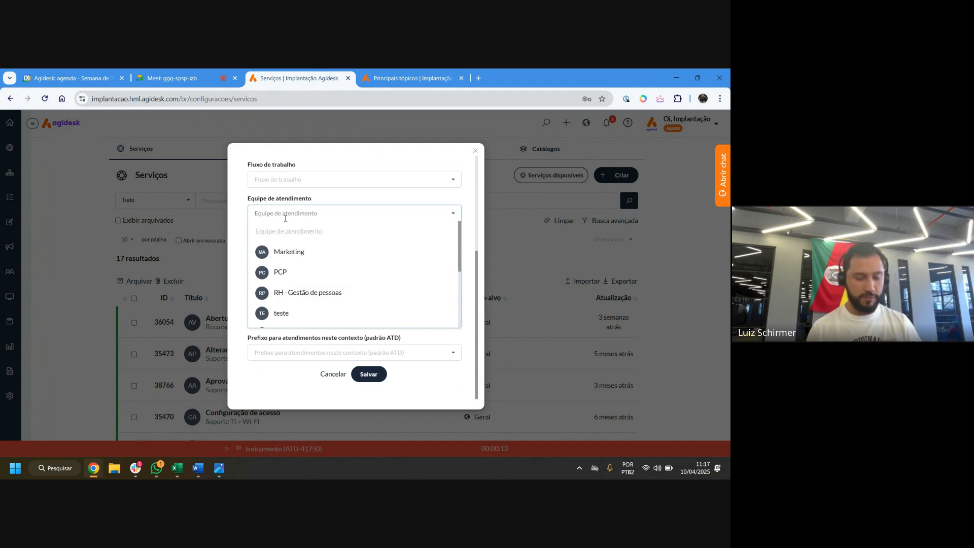
type("Treinamento")
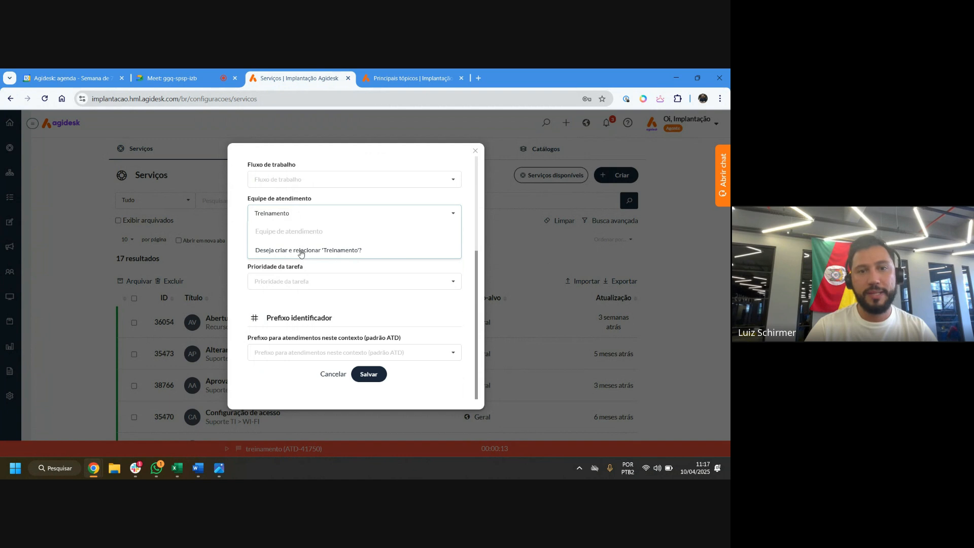
left_click(303, 249)
left_click(300, 231)
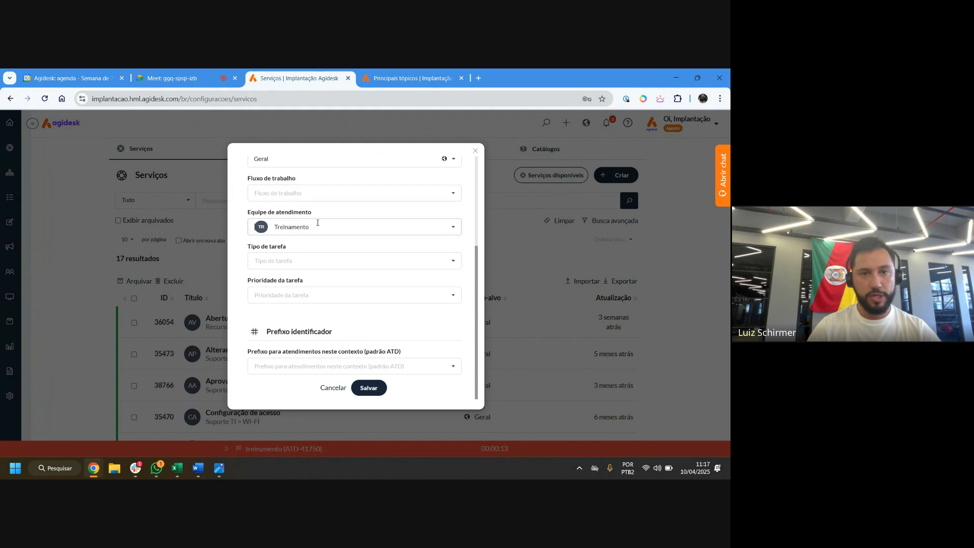
Examine the task types offered under Tipo de tarefa without choosing one, and compare that field with the service team
left_click_drag(294, 248, 248, 247)
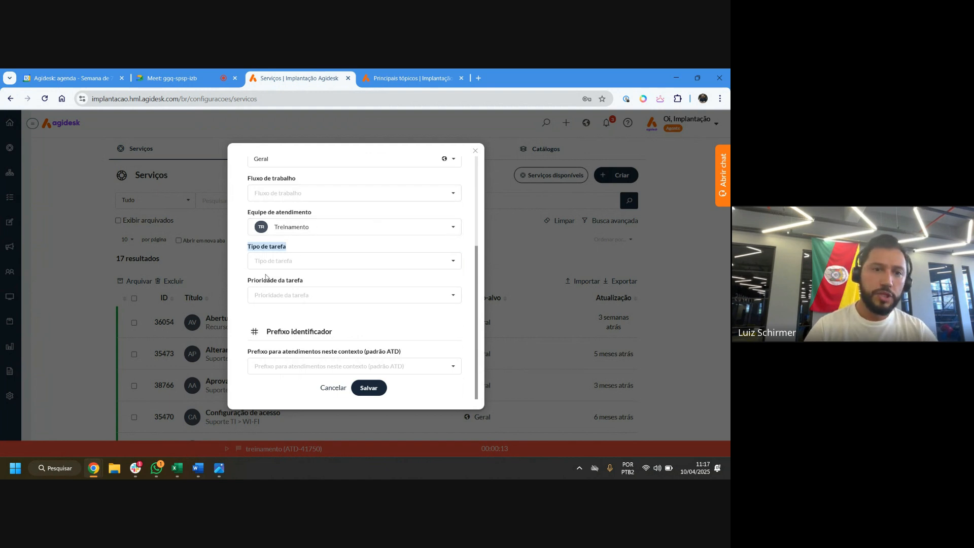
left_click(269, 261)
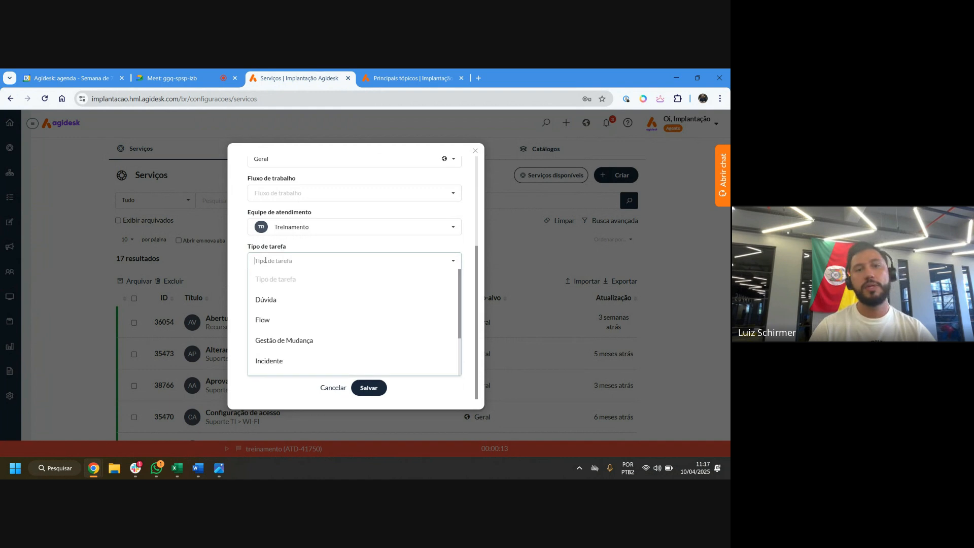
scroll(298, 302, "down", 2)
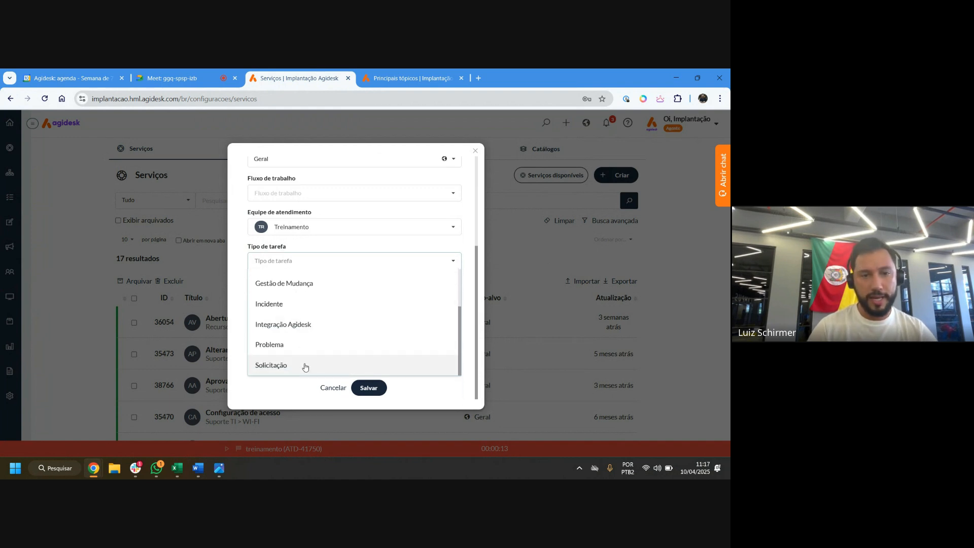
scroll(304, 374, "up", 3)
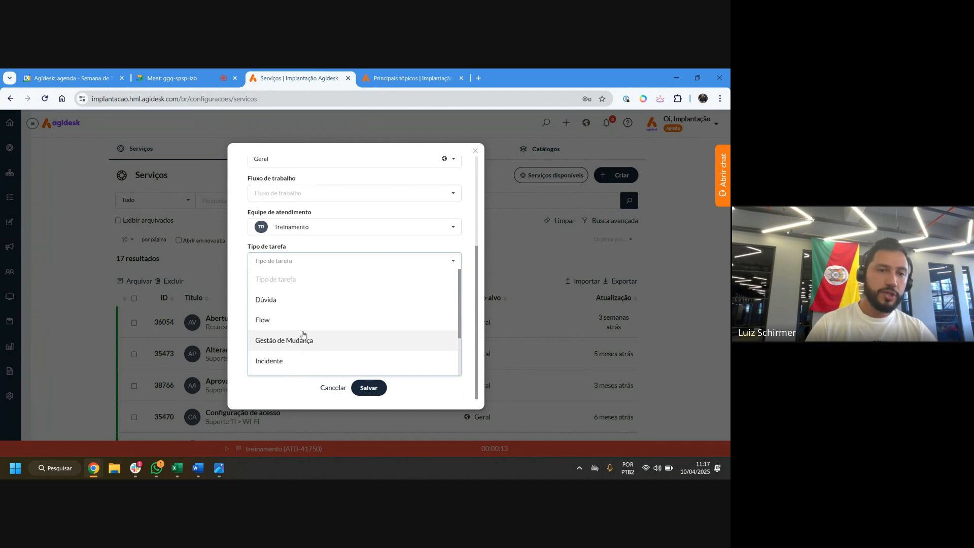
left_click(238, 244)
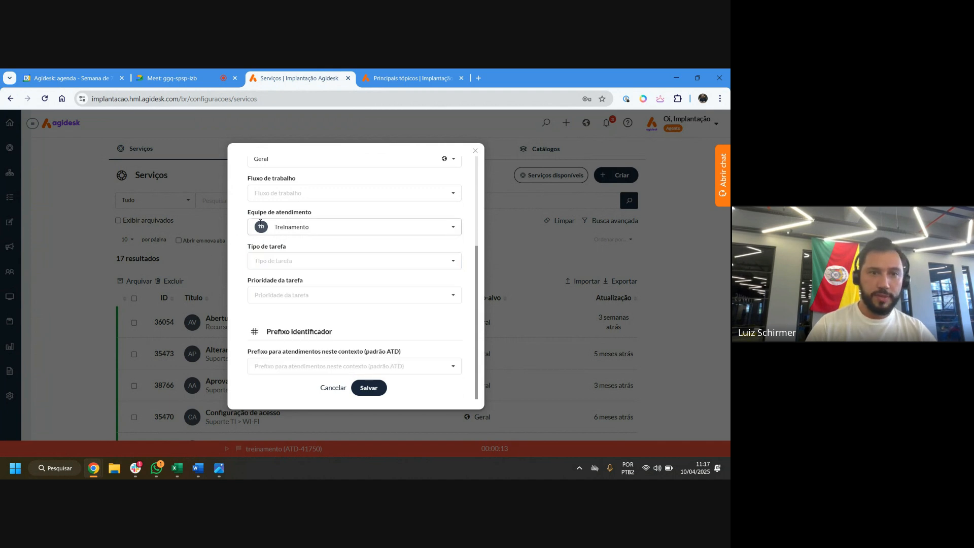
left_click_drag(247, 212, 308, 214)
left_click_drag(246, 247, 299, 249)
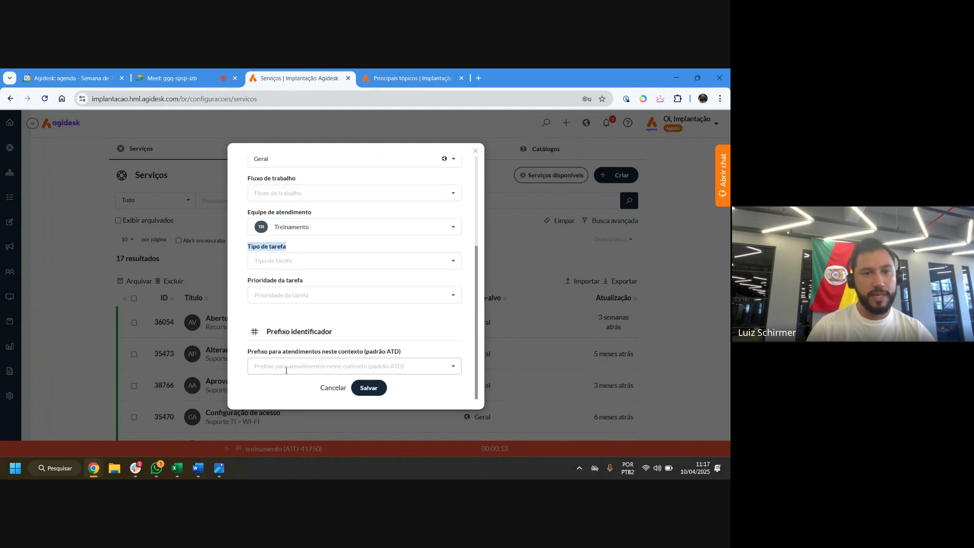
left_click(240, 214)
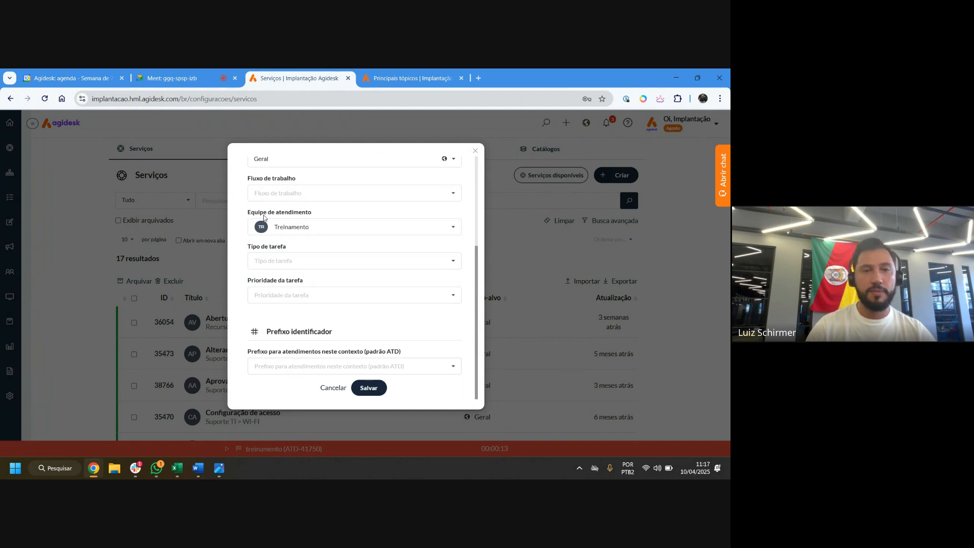
Look through the existing service teams and clear the team assigned to the new service
left_click_drag(320, 216, 246, 216)
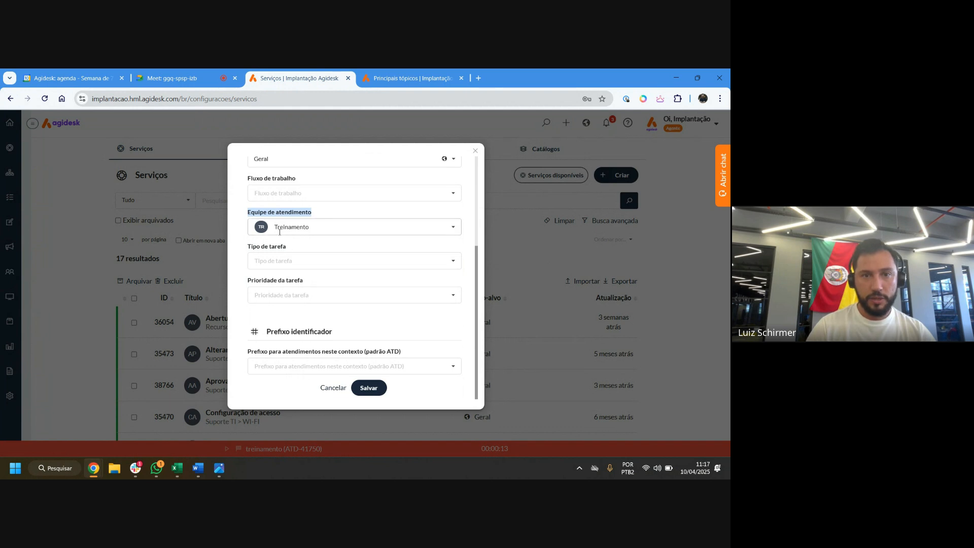
left_click(333, 226)
scroll(311, 269, "down", 4)
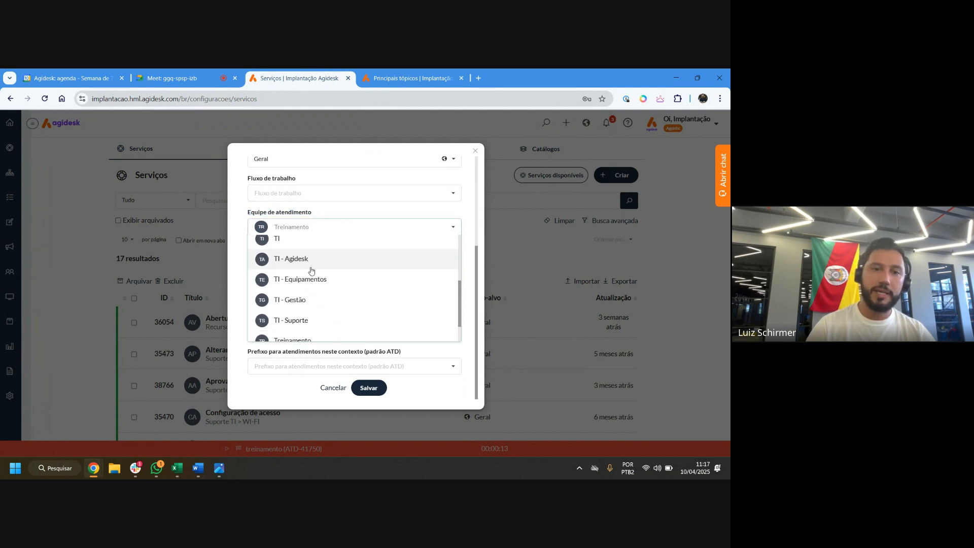
scroll(307, 302, "up", 4)
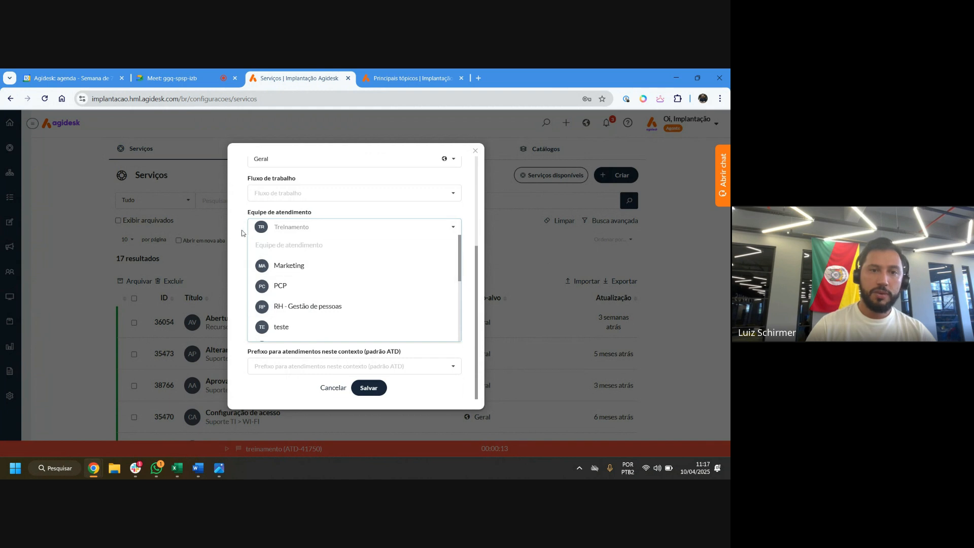
left_click(243, 233)
left_click(277, 229)
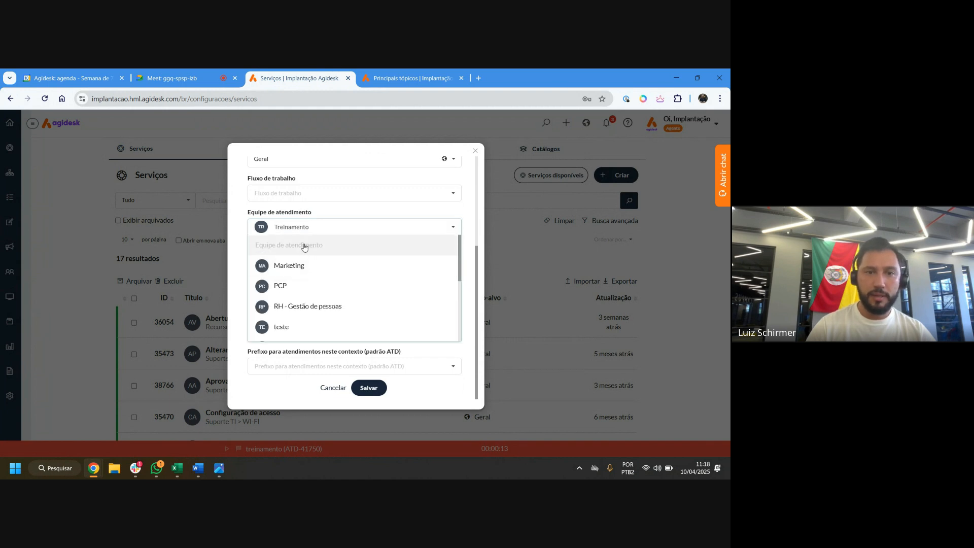
left_click(304, 246)
scroll(293, 253, "up", 3)
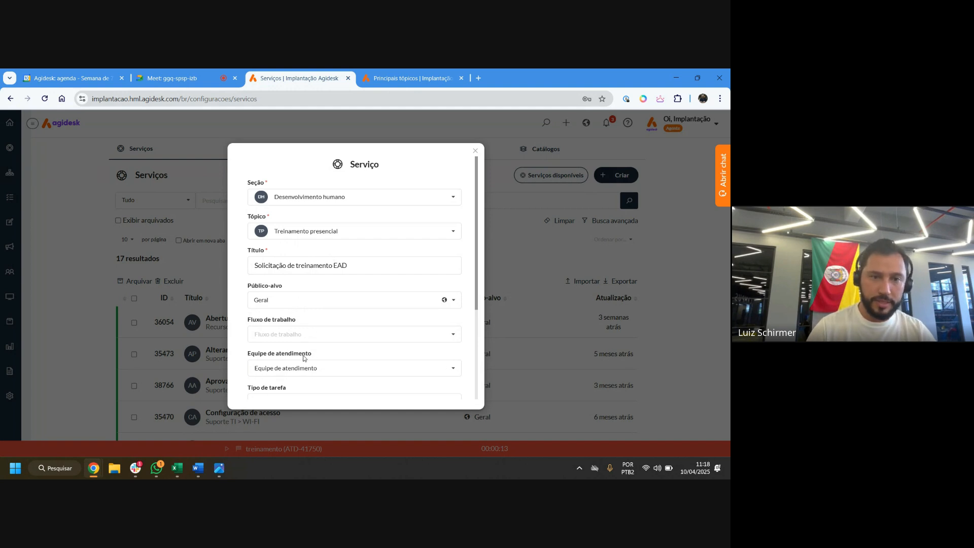
Assign the existing team Treinamento as the service's Equipe de atendimento
scroll(304, 354, "down", 1)
left_click(304, 320)
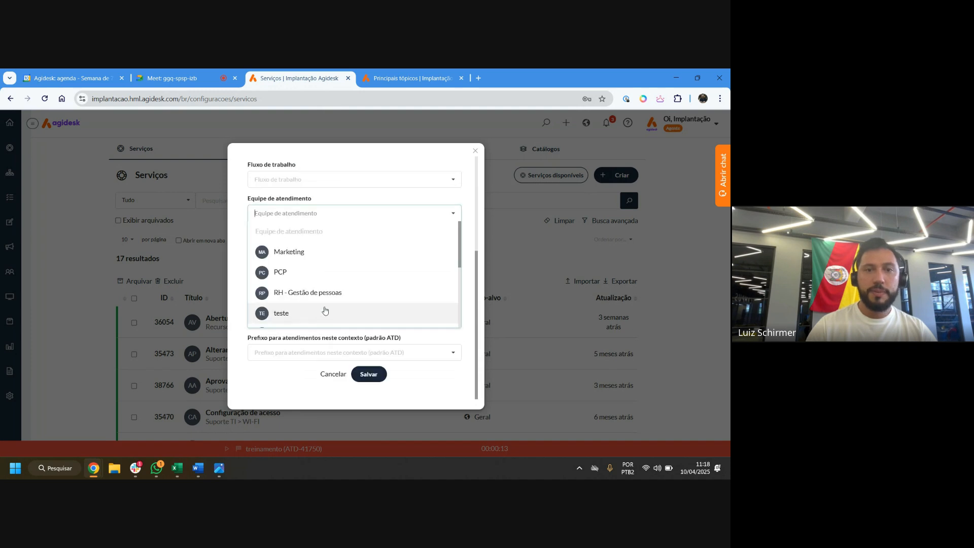
left_click(232, 220)
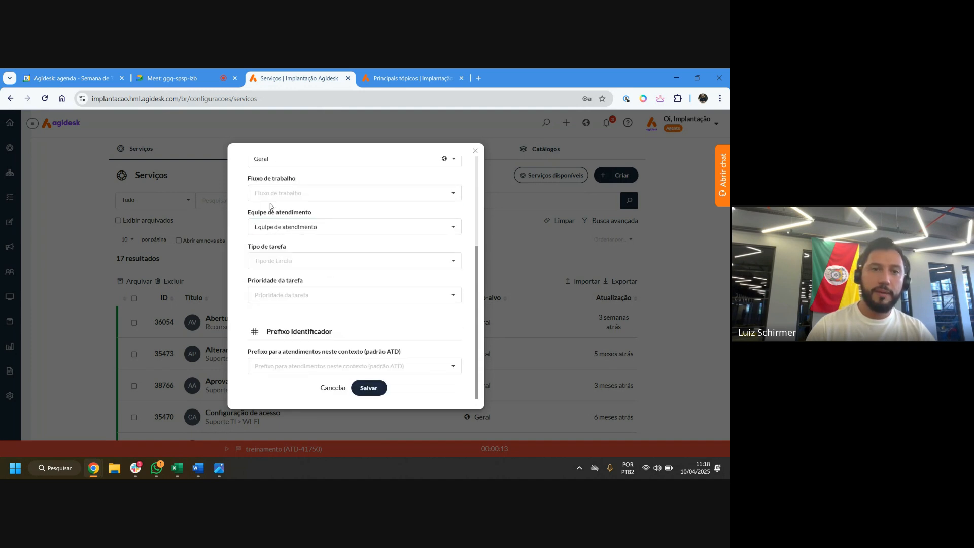
scroll(272, 193, "up", 2)
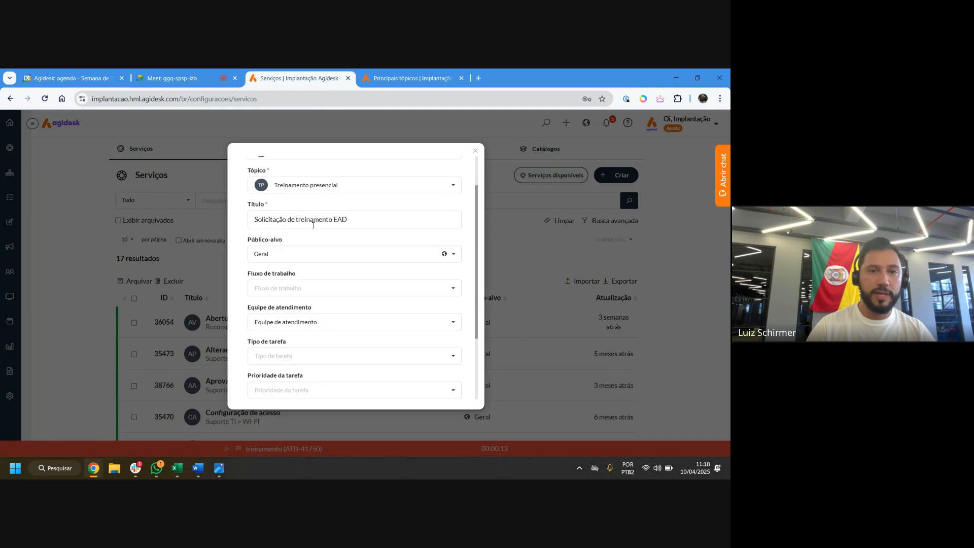
scroll(316, 274, "down", 1)
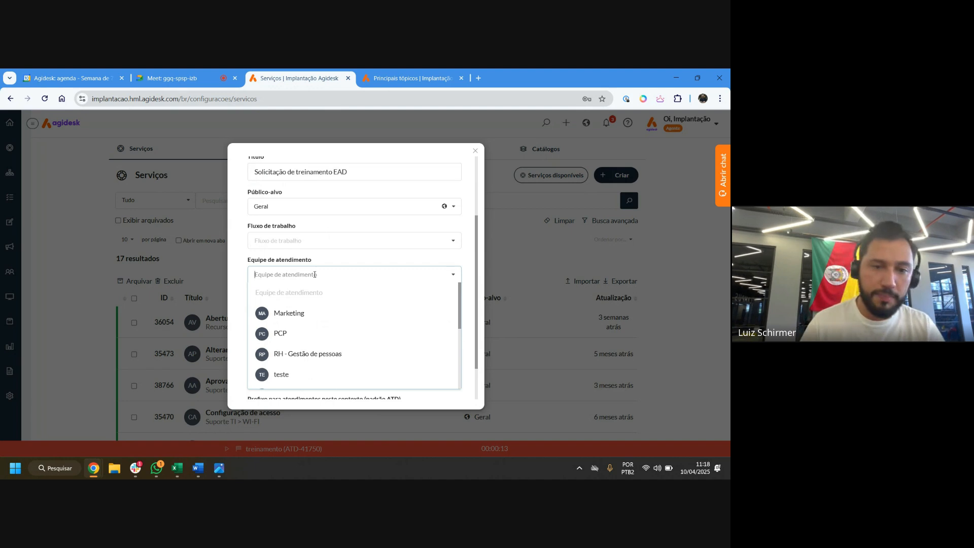
scroll(330, 324, "down", 5)
scroll(328, 332, "down", 1)
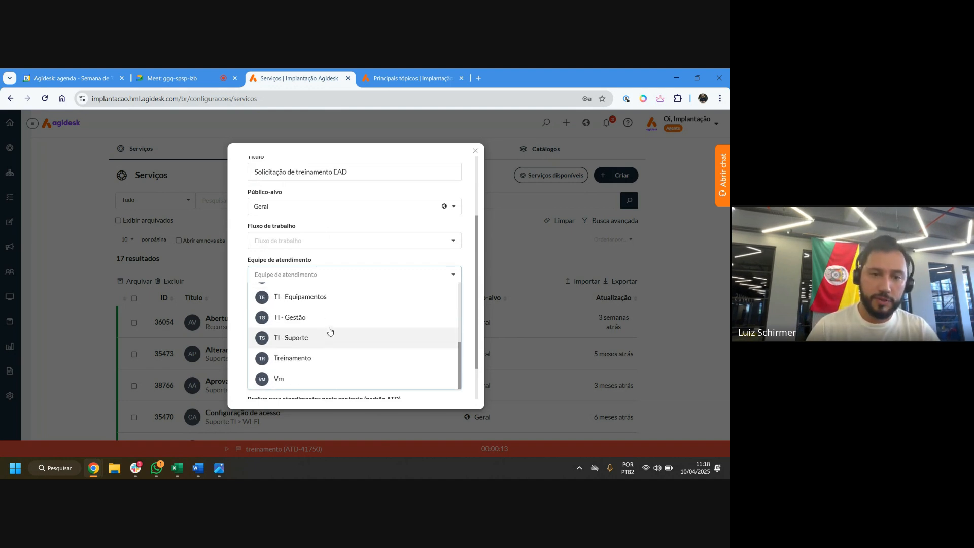
left_click(327, 359)
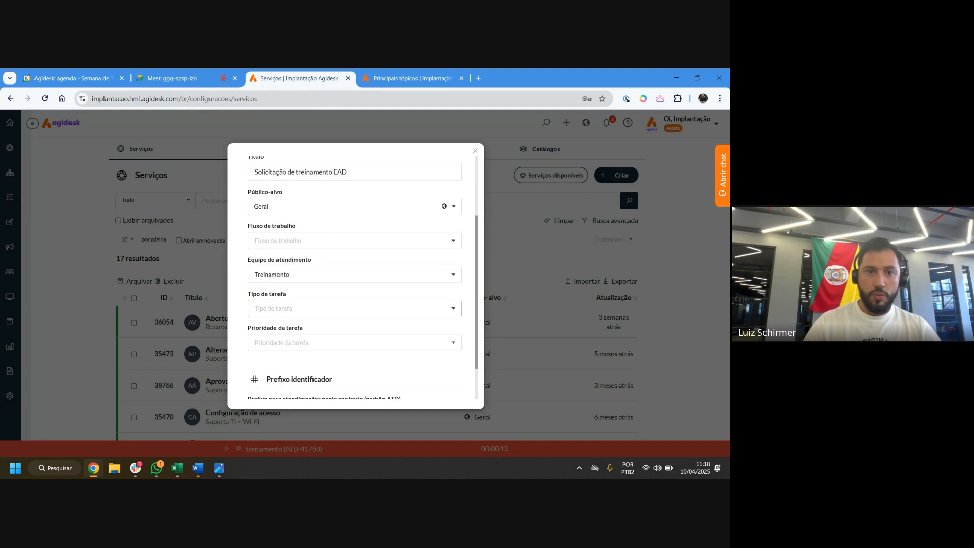
Set the service's Tipo de tarefa to Solicitação
left_click(336, 308)
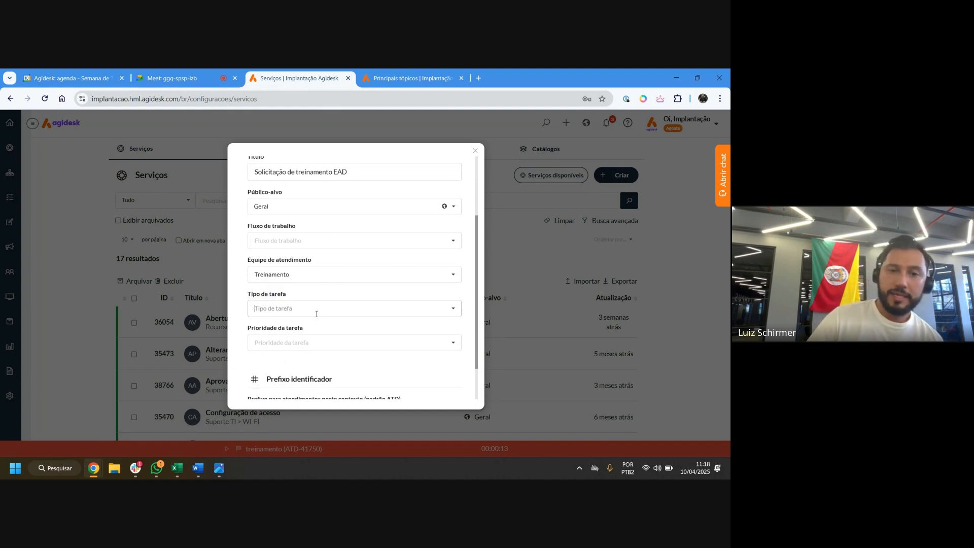
left_click(317, 311)
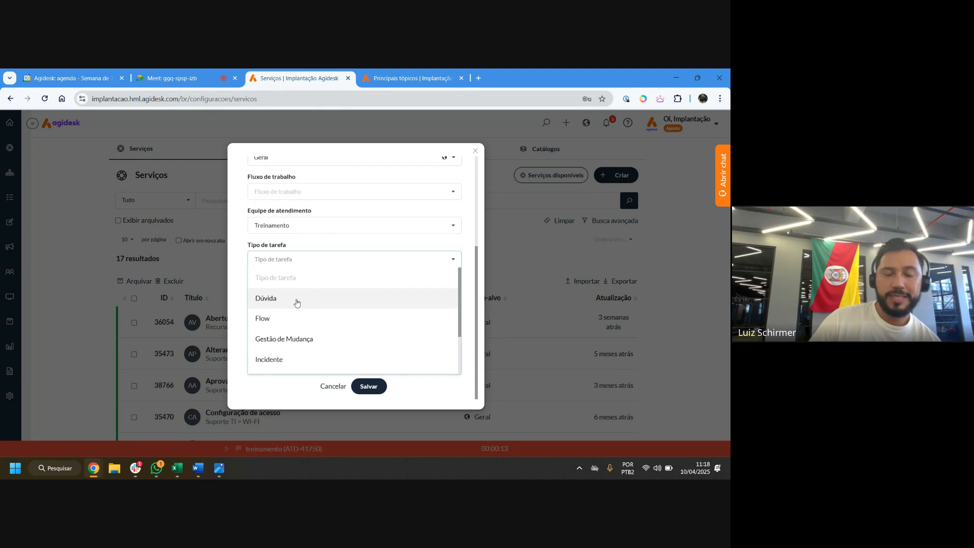
scroll(296, 303, "down", 2)
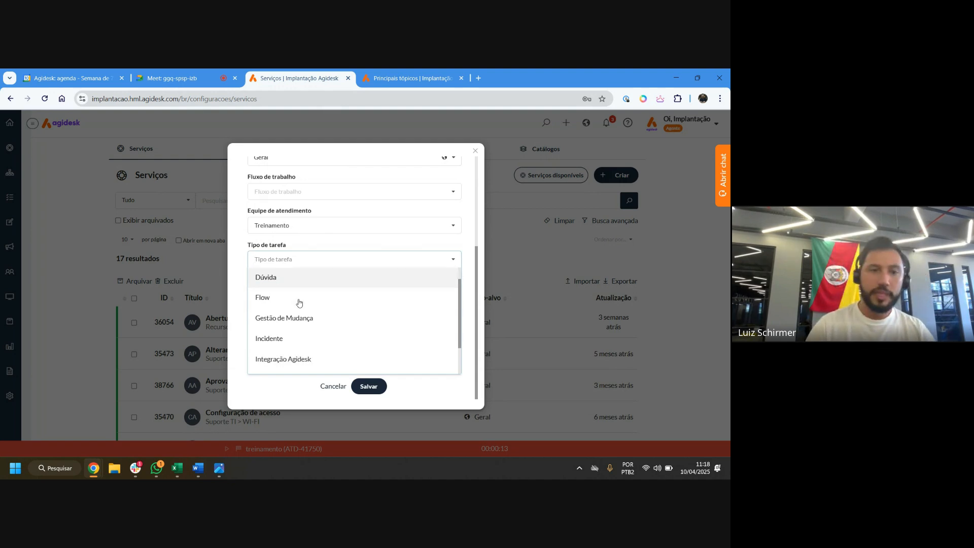
scroll(320, 203, "up", 4)
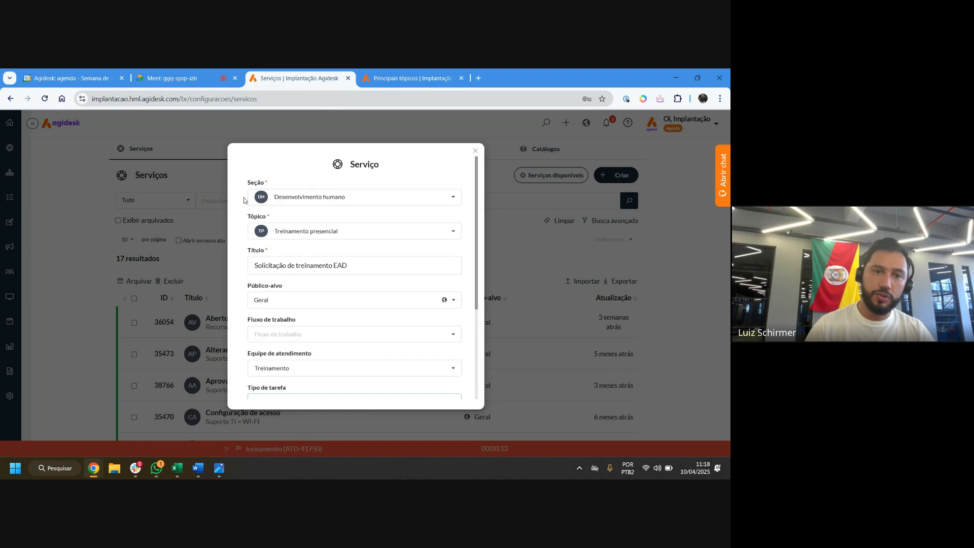
scroll(276, 259, "down", 1)
scroll(276, 259, "down", 3)
left_click(276, 260)
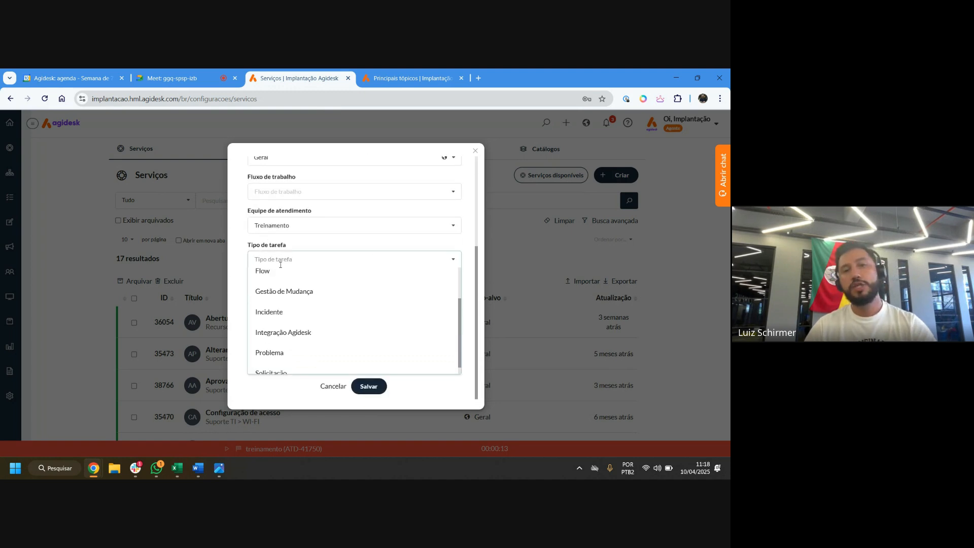
scroll(285, 309, "down", 1)
left_click(284, 363)
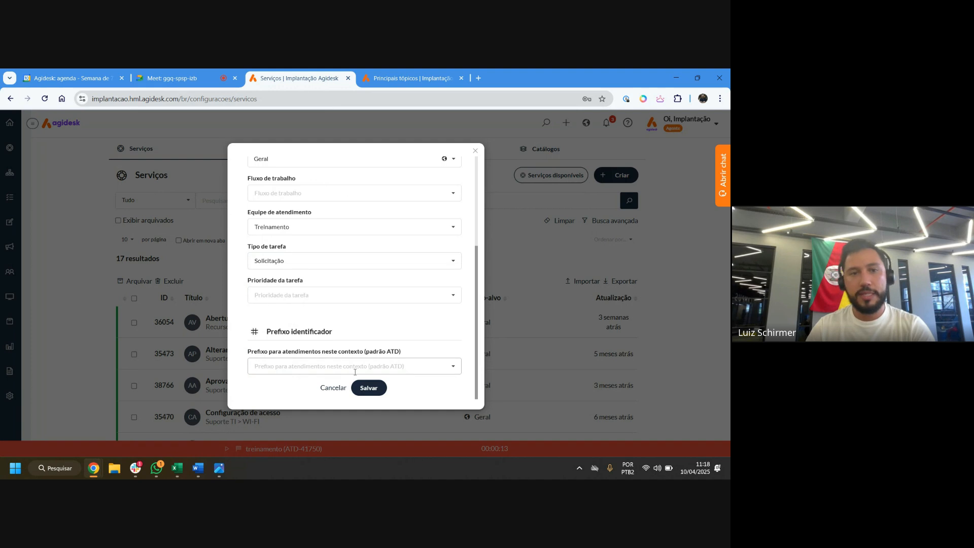
Review the other task types offered for the service and close the list without picking one
left_click(337, 263)
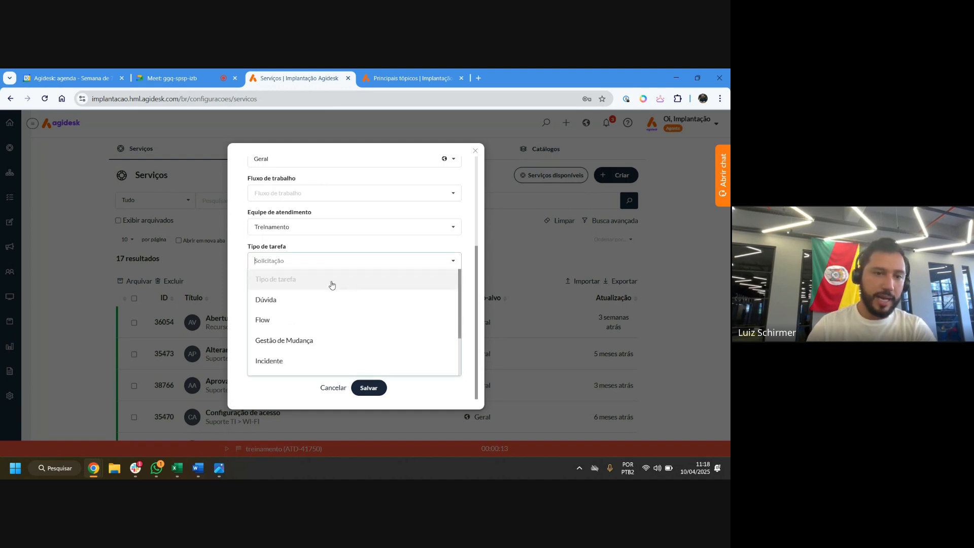
scroll(314, 305, "down", 2)
scroll(313, 305, "down", 1)
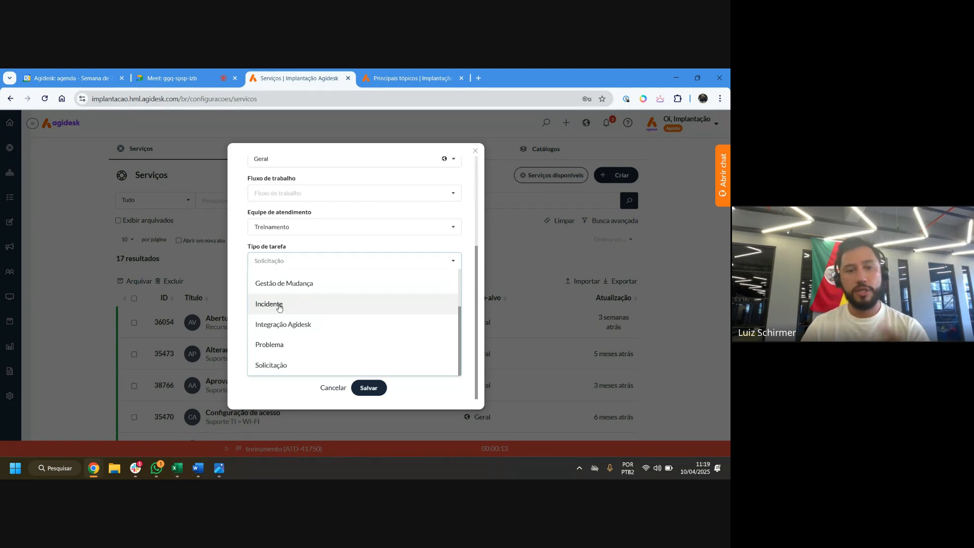
scroll(277, 312, "up", 3)
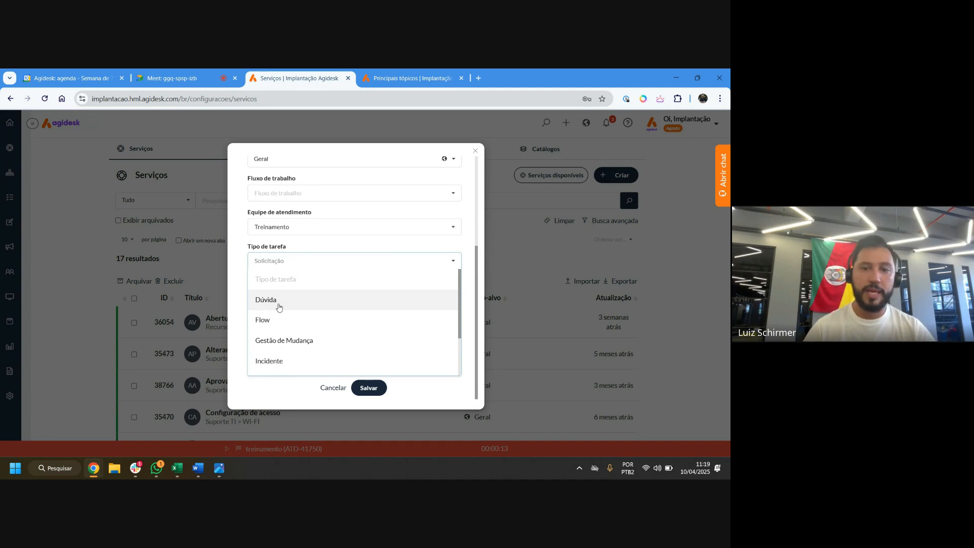
left_click(260, 258)
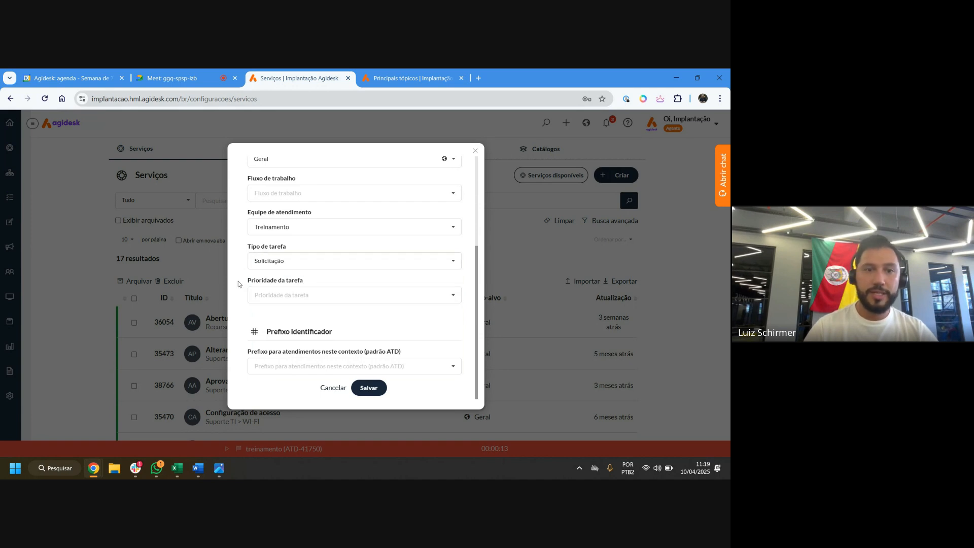
Set the service's Prioridade da tarefa to Alta
left_click_drag(241, 282, 329, 281)
left_click(313, 290)
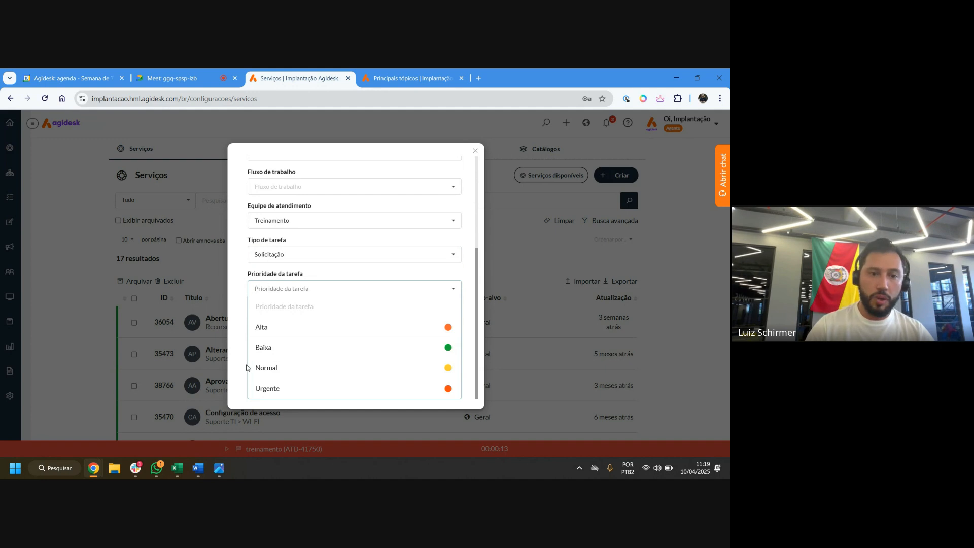
left_click(270, 328)
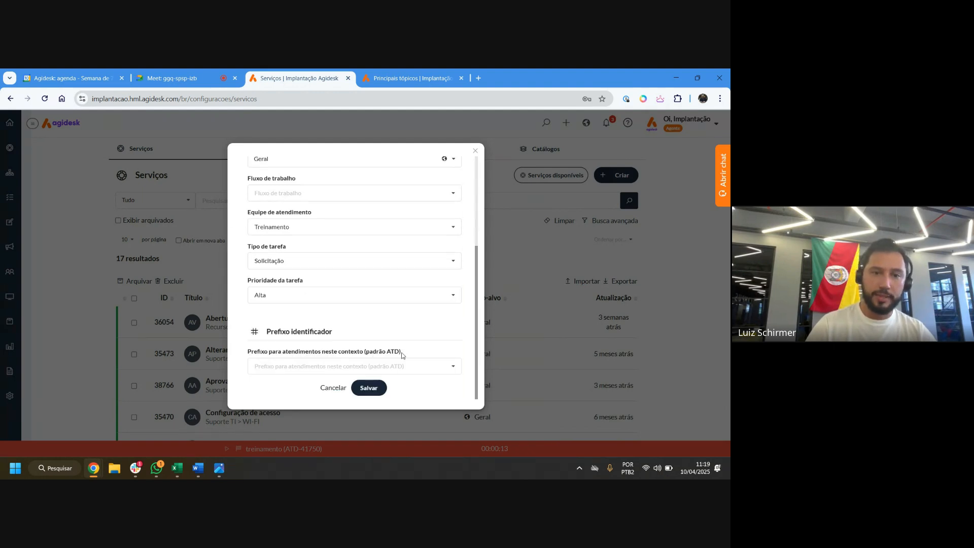
Examine the identifier prefixes available for tickets in this context and compare them with the service's other fields, without choosing one
left_click_drag(239, 353, 413, 355)
left_click(433, 370)
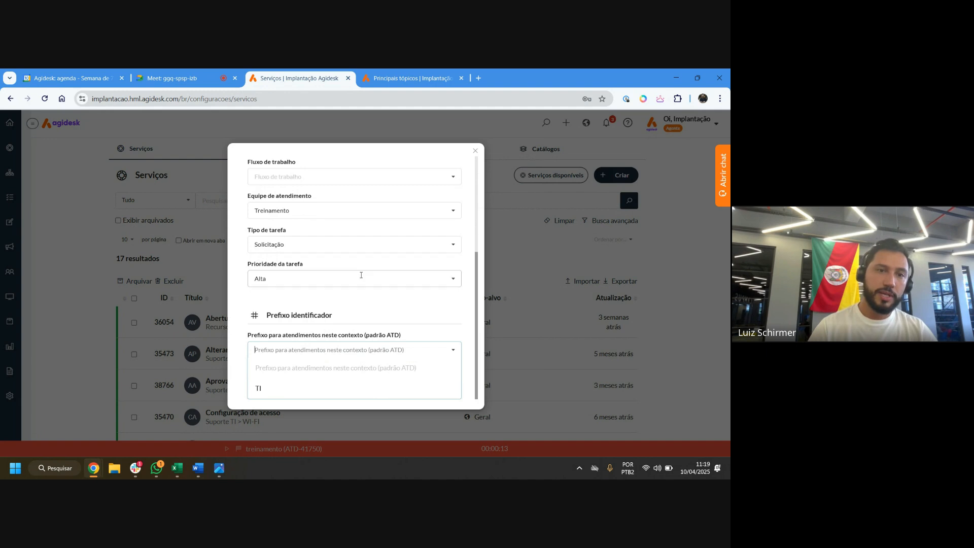
scroll(329, 277, "up", 4)
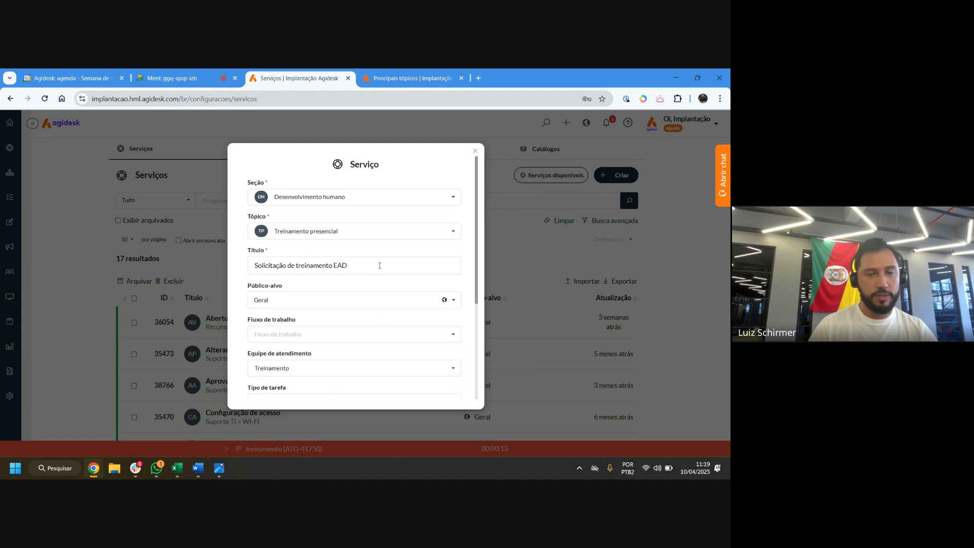
scroll(391, 264, "down", 4)
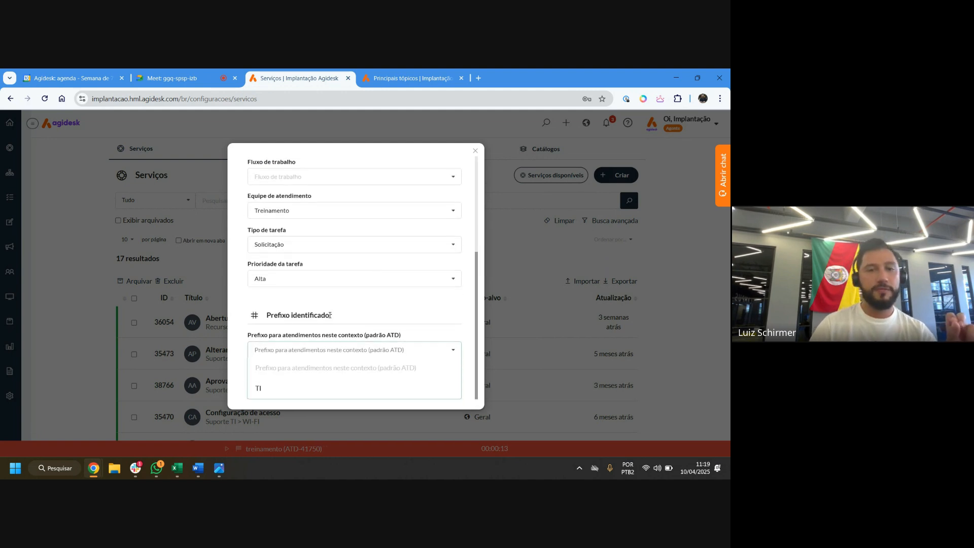
left_click(406, 332)
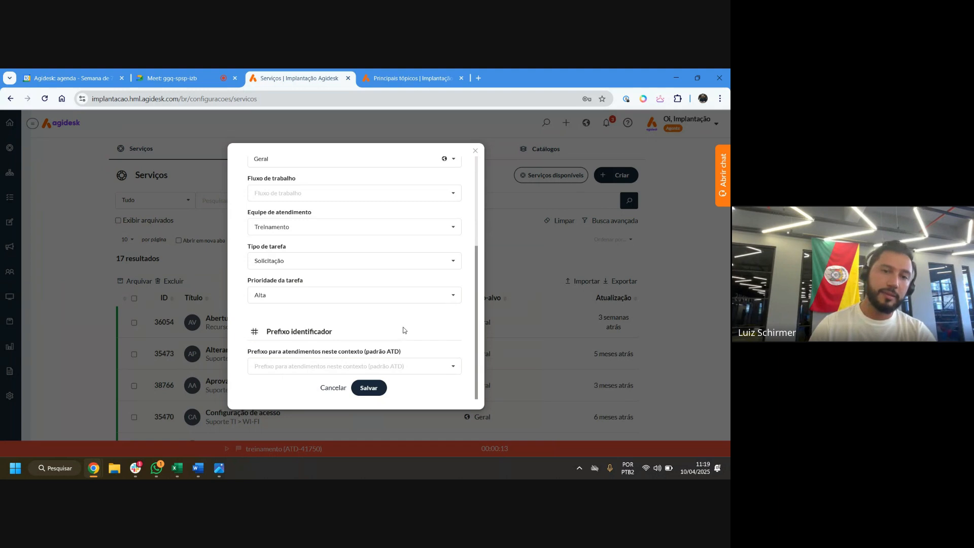
left_click(380, 360)
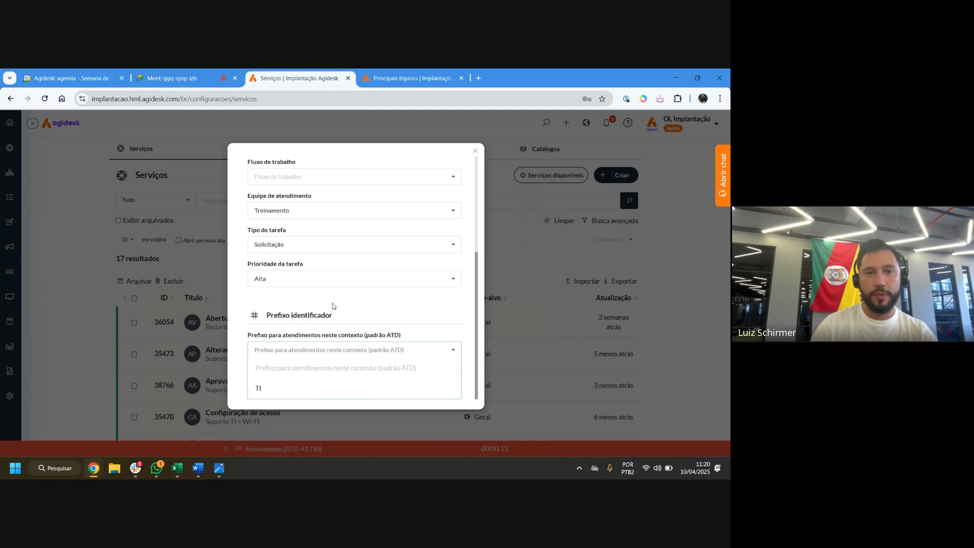
scroll(353, 223, "up", 5)
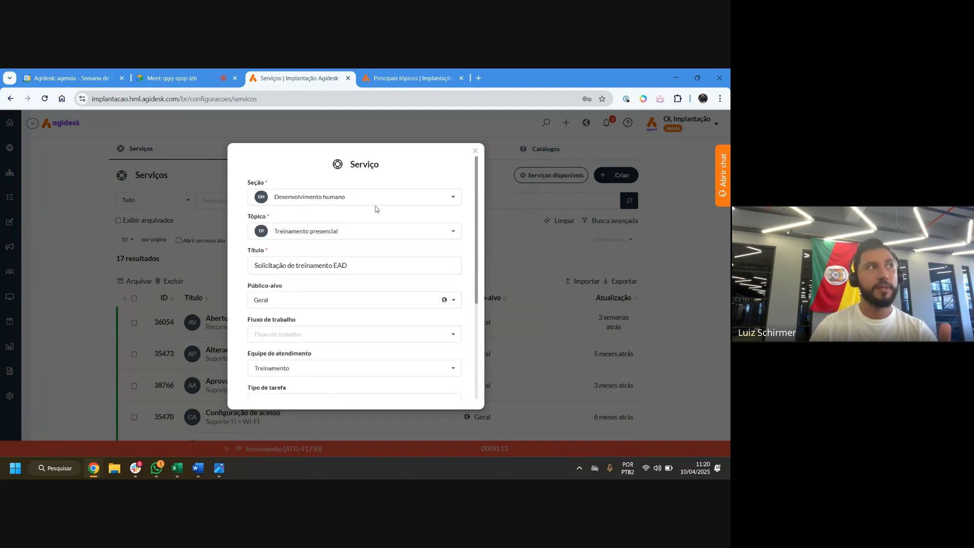
scroll(369, 224, "down", 3)
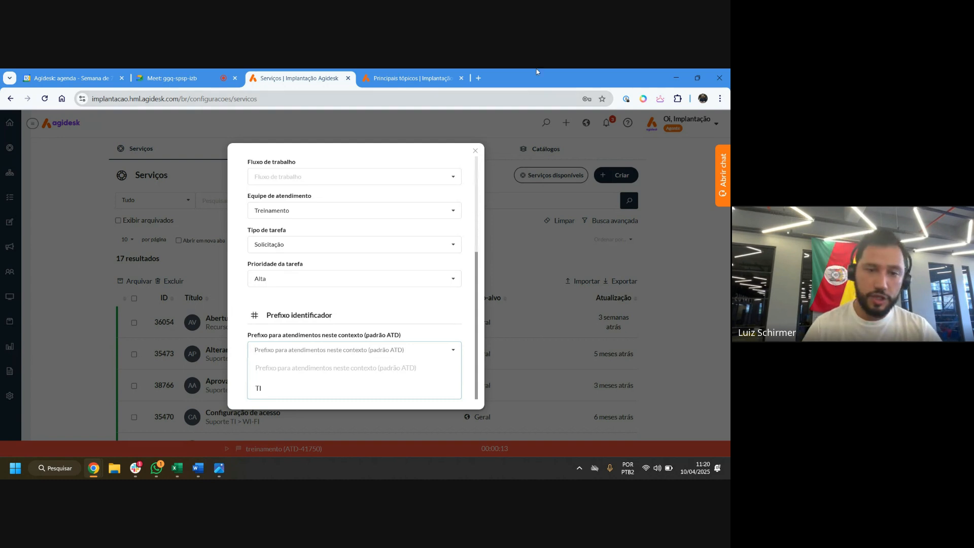
left_click(244, 300)
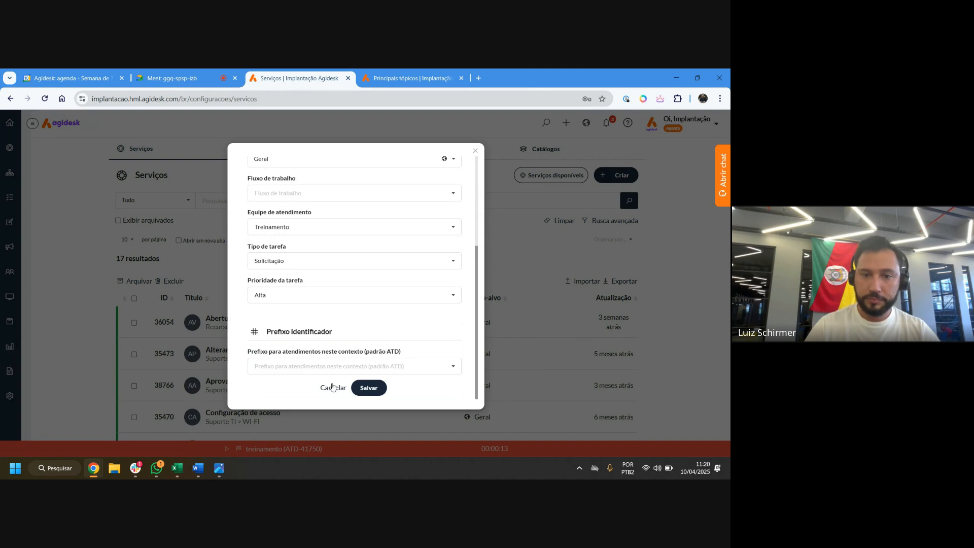
Create the service "Solicitação de treinamento EAD", save its detail record and return to the service list
left_click(367, 388)
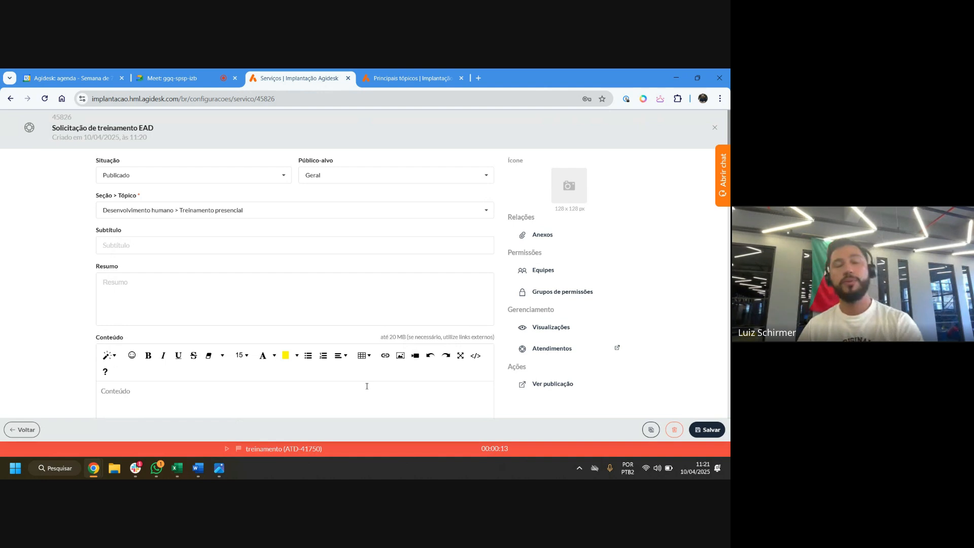
left_click(708, 430)
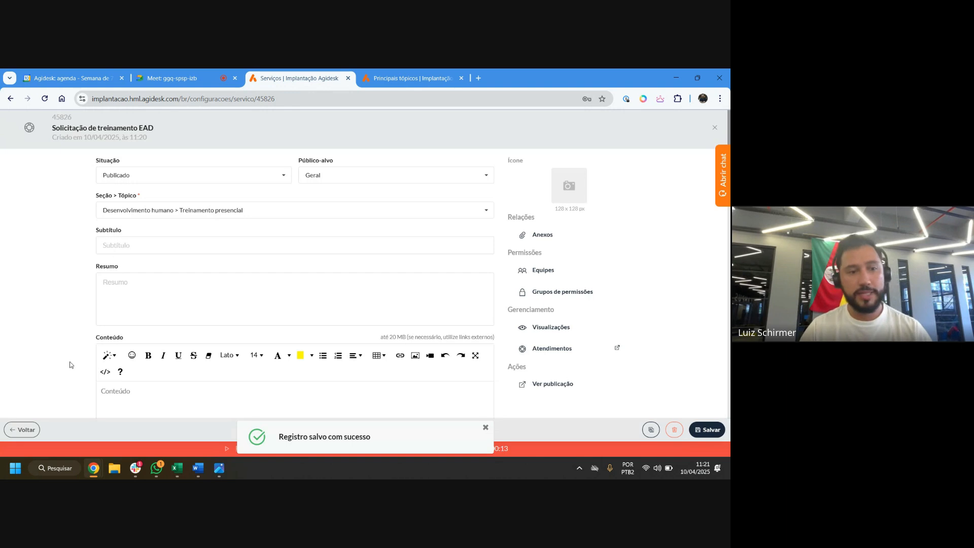
left_click(23, 430)
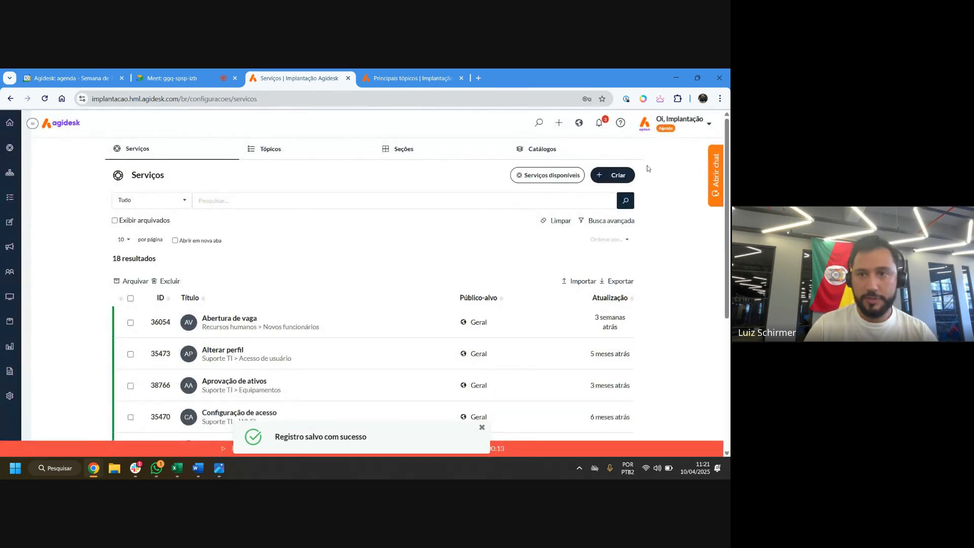
Start another new service in the section Desenvolvimento humano with the topic Treinamento presencial
left_click(629, 175)
left_click(603, 196)
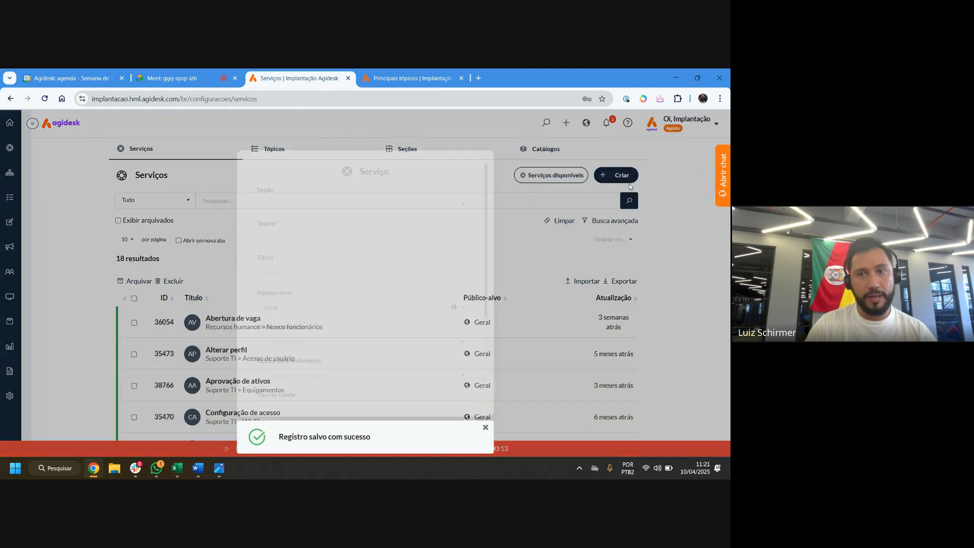
left_click(355, 204)
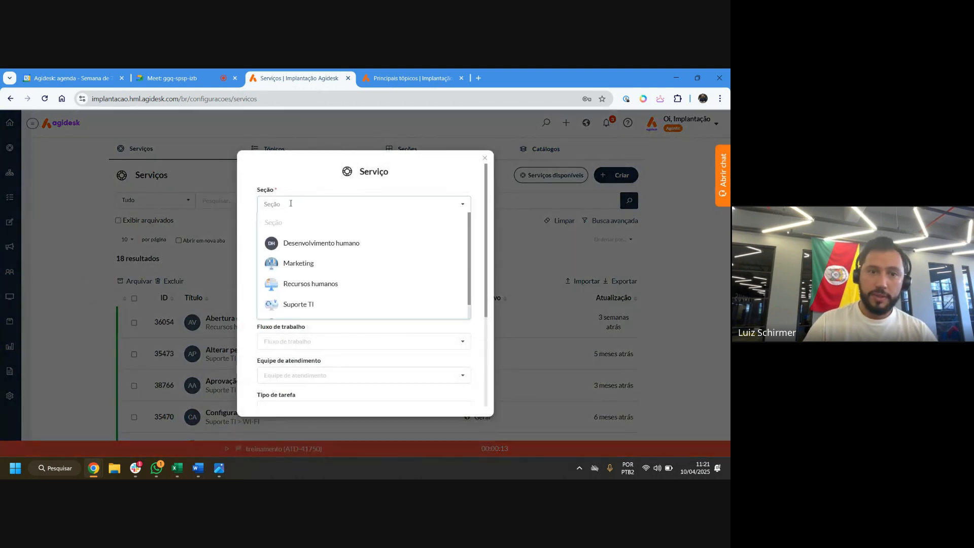
left_click(310, 243)
left_click(308, 238)
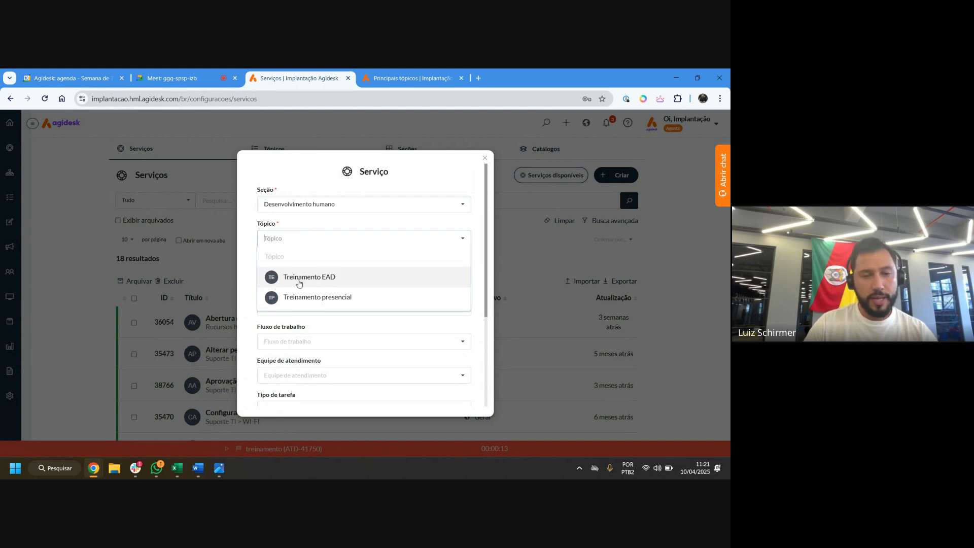
left_click(318, 299)
Choose the topic Treinamento presencial for the new service and title it "Solicitação de treinamento"
left_click(324, 274)
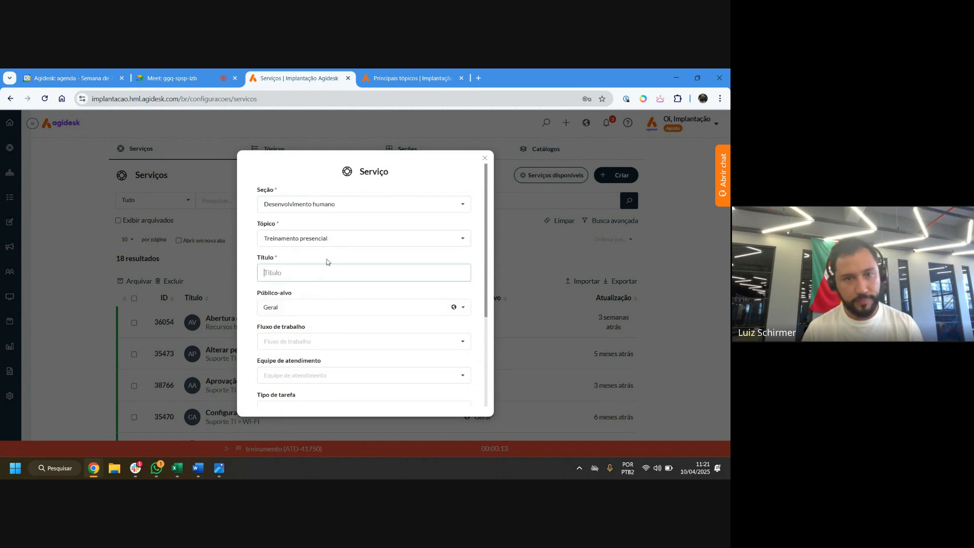
type("Solic")
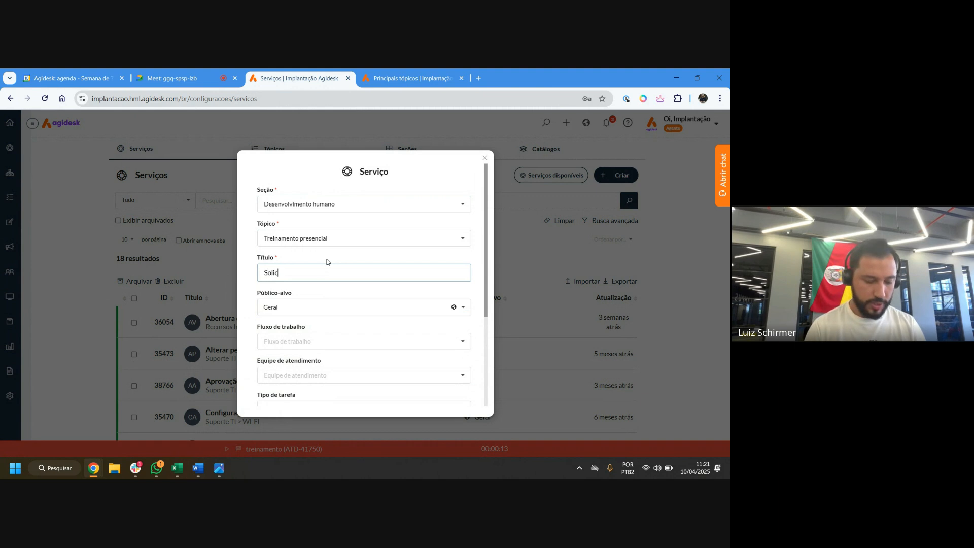
type("itação de treina")
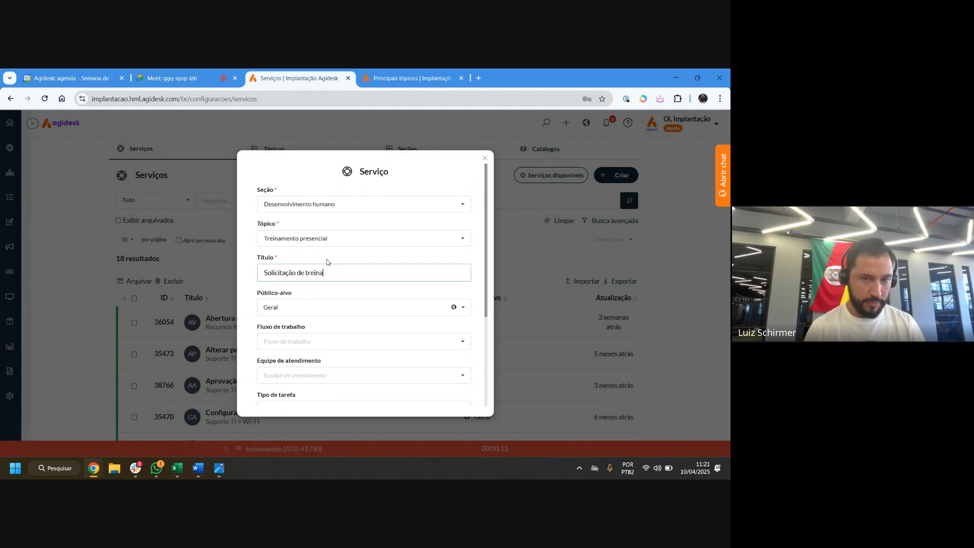
type("mento")
key("ctrl+a")
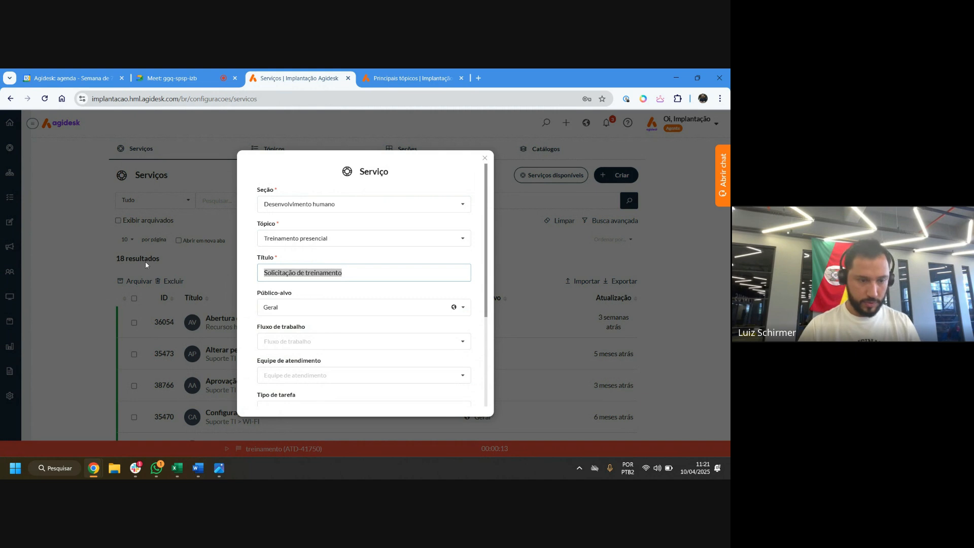
left_click(313, 339)
left_click(261, 323)
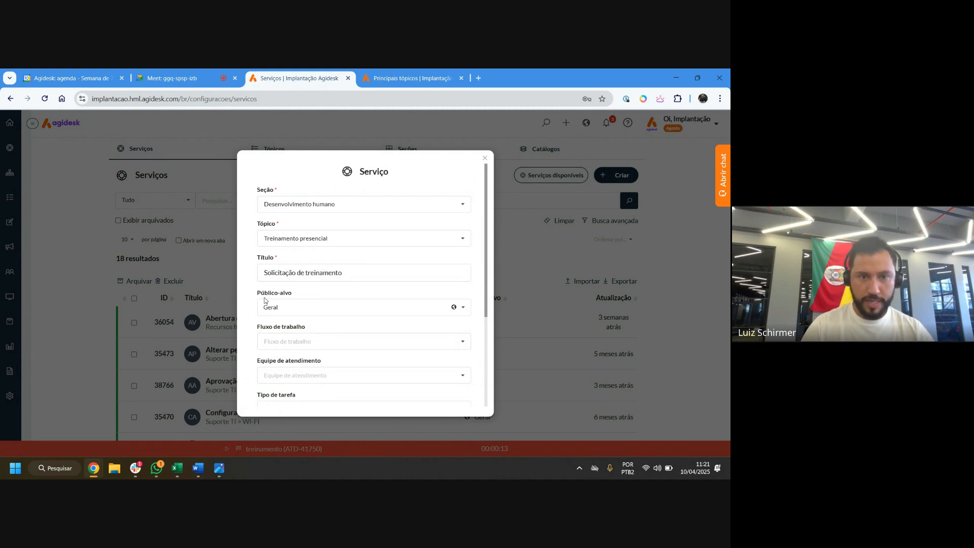
Set the service's Equipe de atendimento to Treinamento and its Tipo de tarefa to Solicitação
scroll(273, 284, "down", 4)
left_click(288, 235)
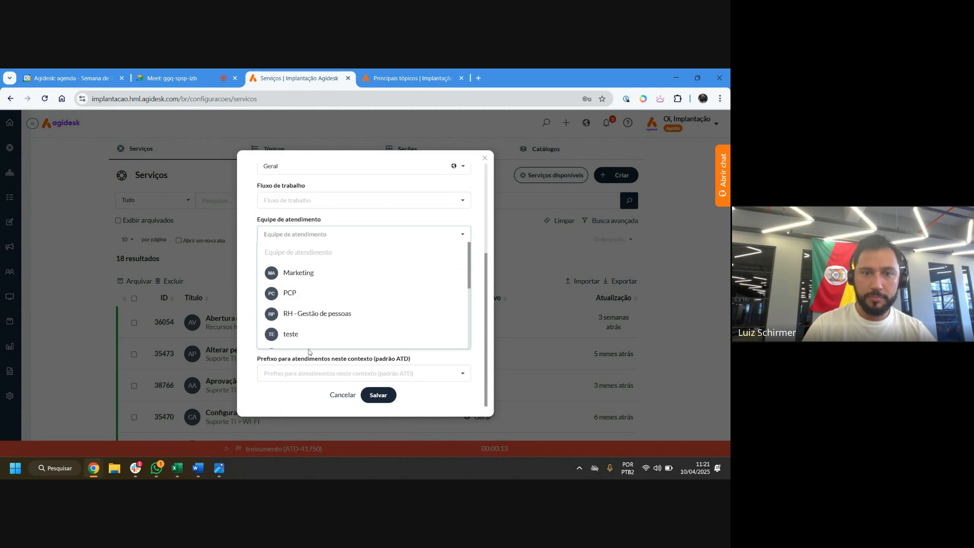
scroll(303, 325, "down", 3)
left_click(303, 324)
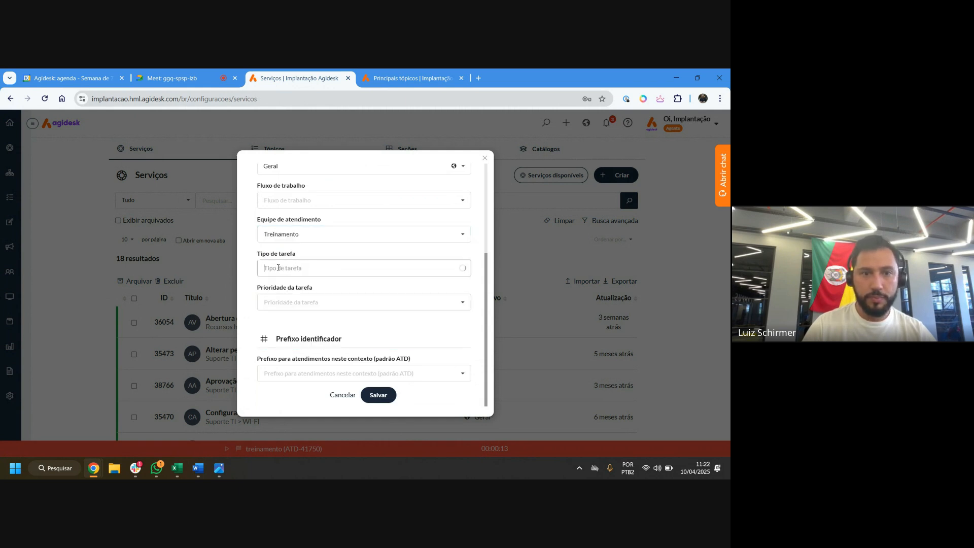
left_click(278, 268)
scroll(294, 355, "down", 3)
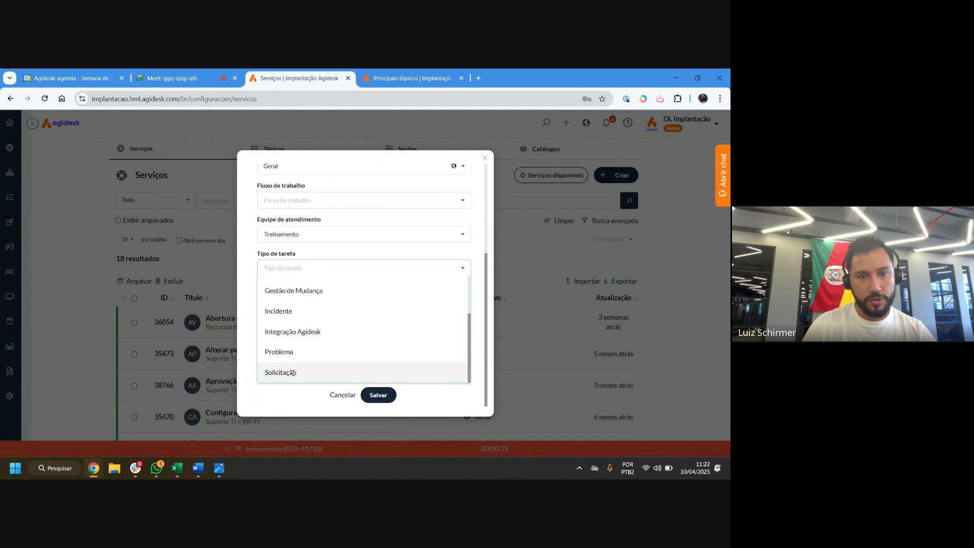
left_click(300, 372)
Set the service's Prioridade da tarefa to Alta, then save the service and return to the service list
left_click(270, 303)
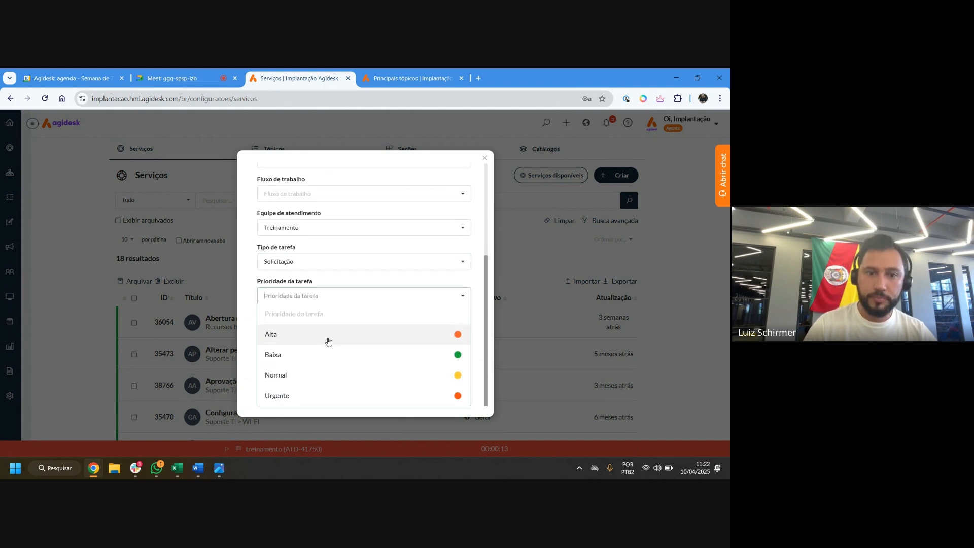
left_click(309, 335)
left_click(375, 395)
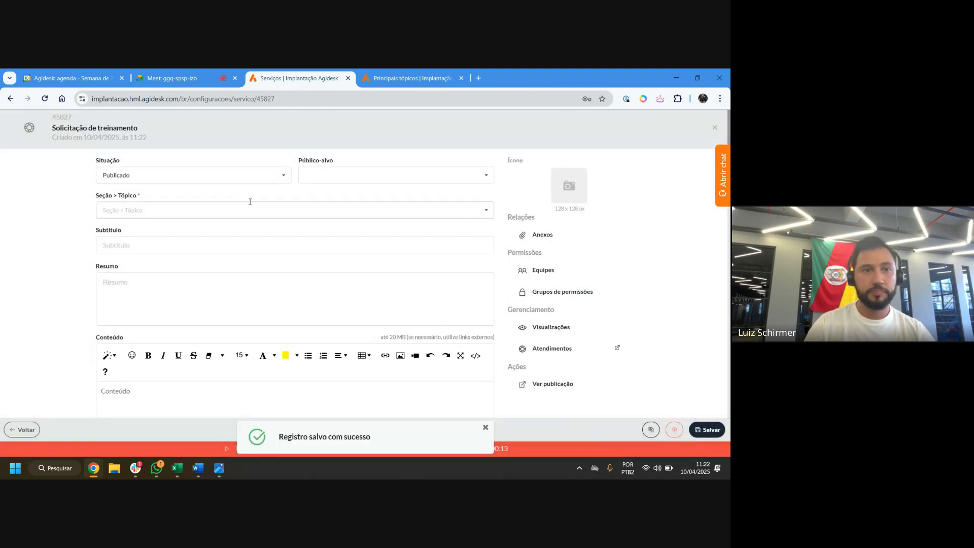
left_click(22, 430)
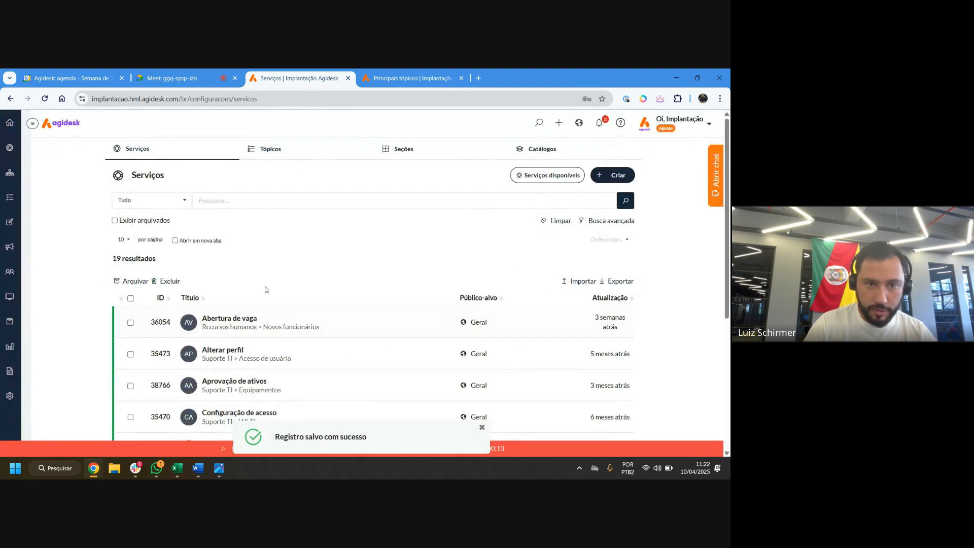
Search the service list for "treinamento"
scroll(259, 254, "down", 5)
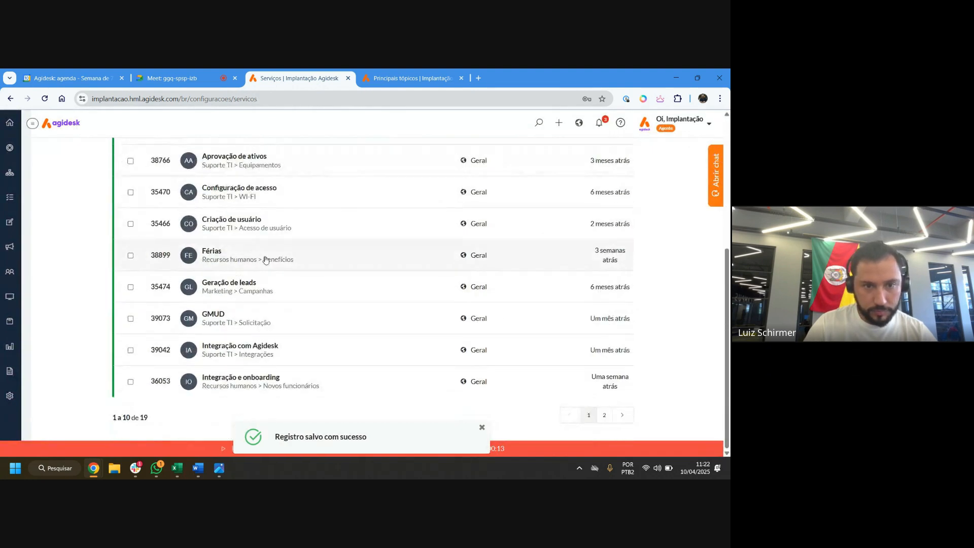
scroll(259, 238, "up", 5)
left_click(258, 203)
type("treinamento")
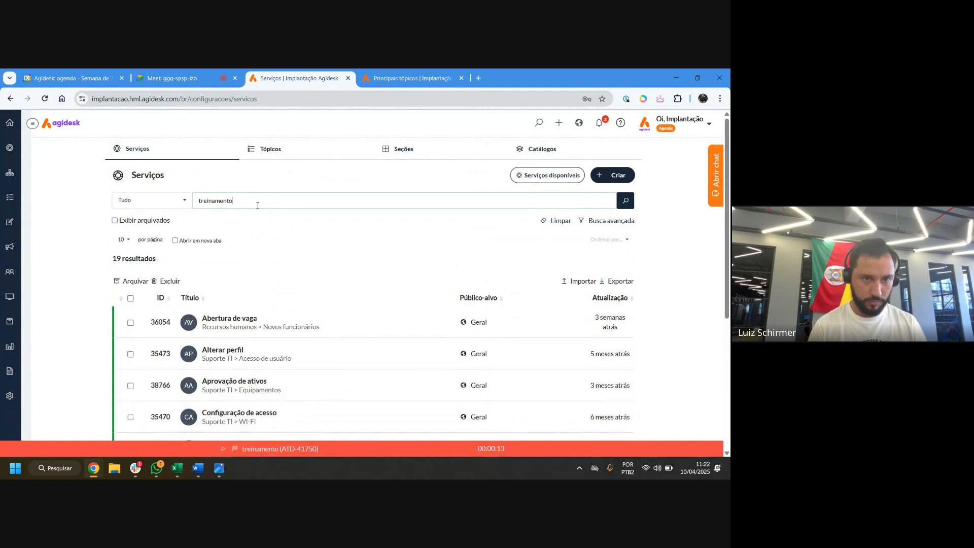
key("Return")
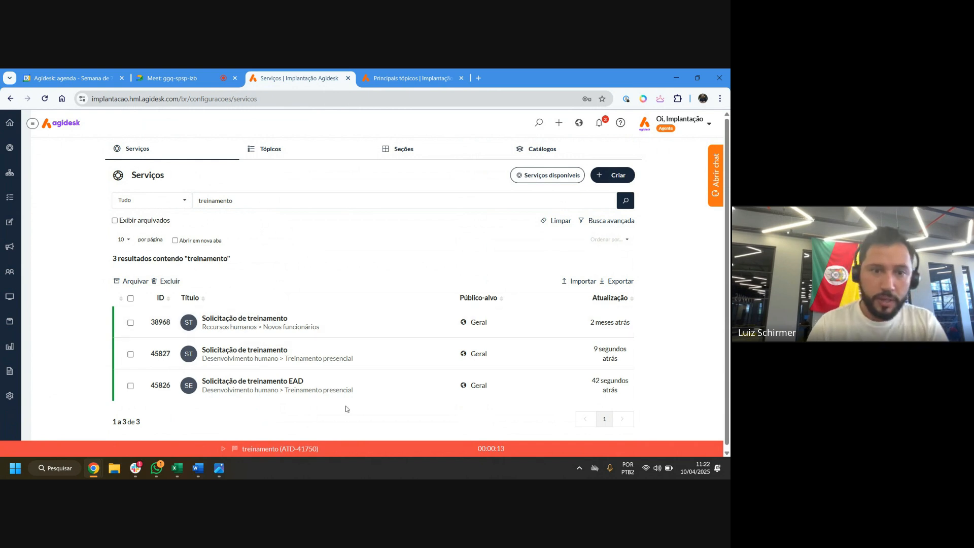
Try to rename the service "Solicitação de treinamento EAD" as "Solicitação de treinamento" and save it, then return to the service list
left_click(297, 386)
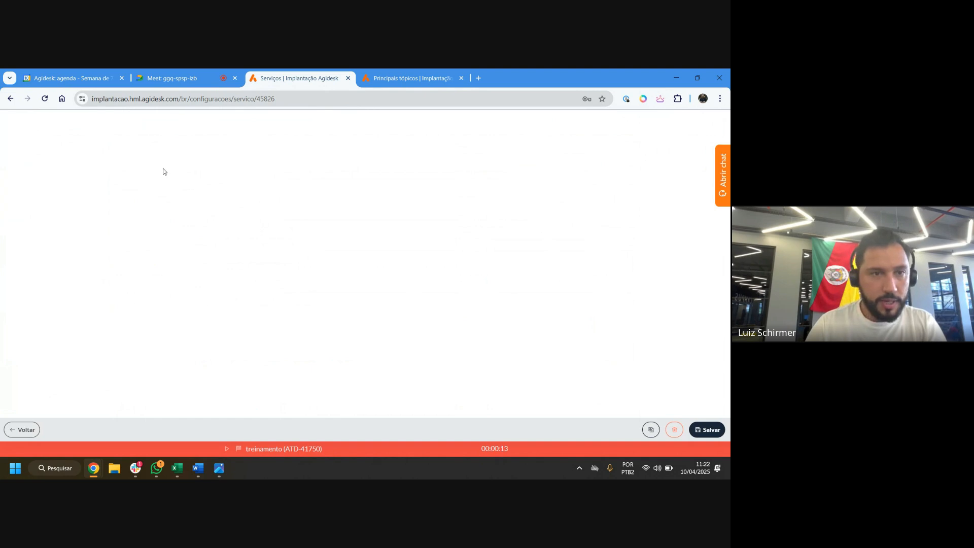
left_click_drag(148, 129, 139, 128)
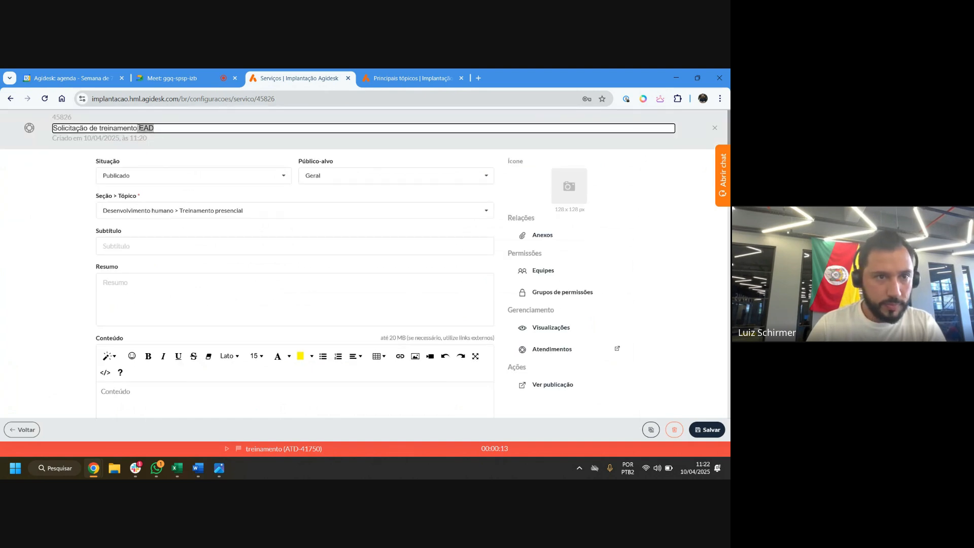
key("BackSpace")
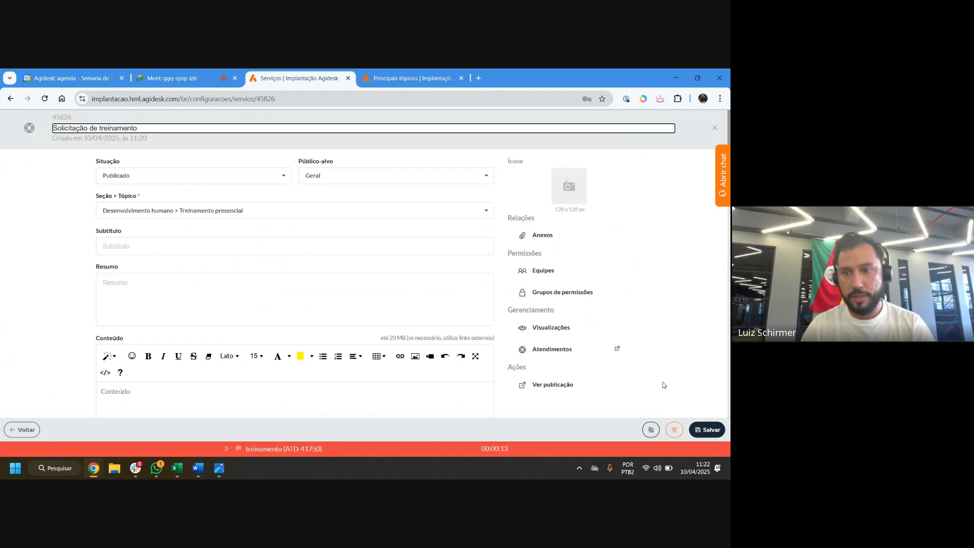
left_click(707, 430)
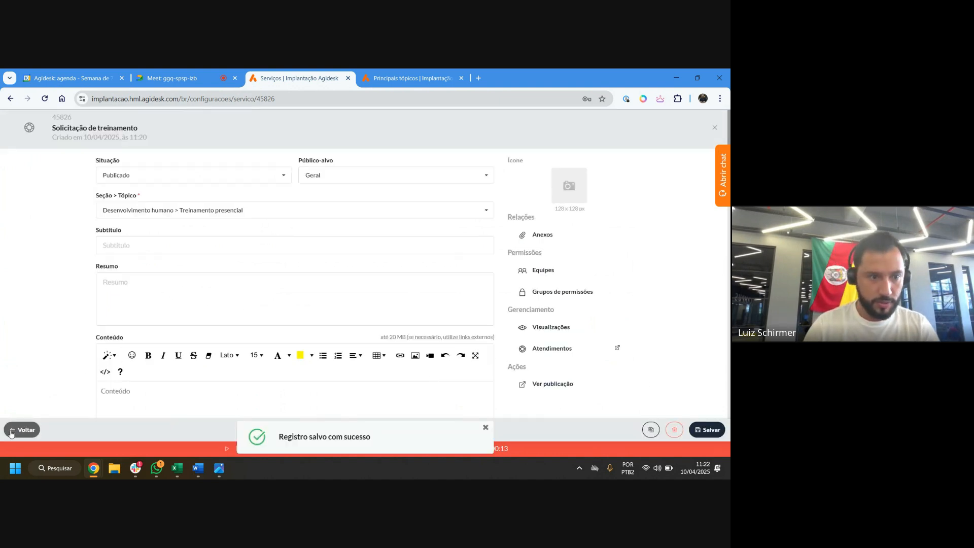
left_click(22, 430)
Reload the client portal's available services and open the section Desenvolvimento humano to check its topics and services
left_click(420, 76)
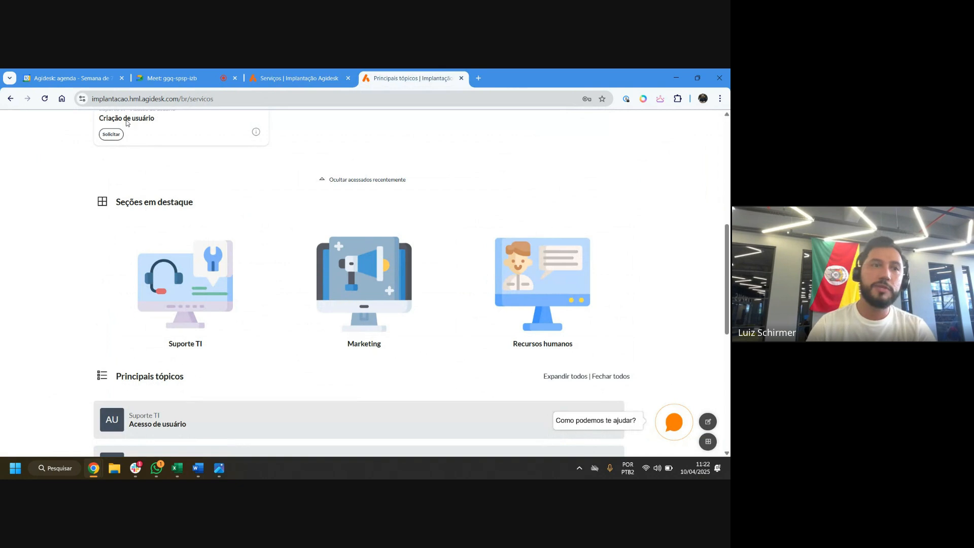
left_click(46, 98)
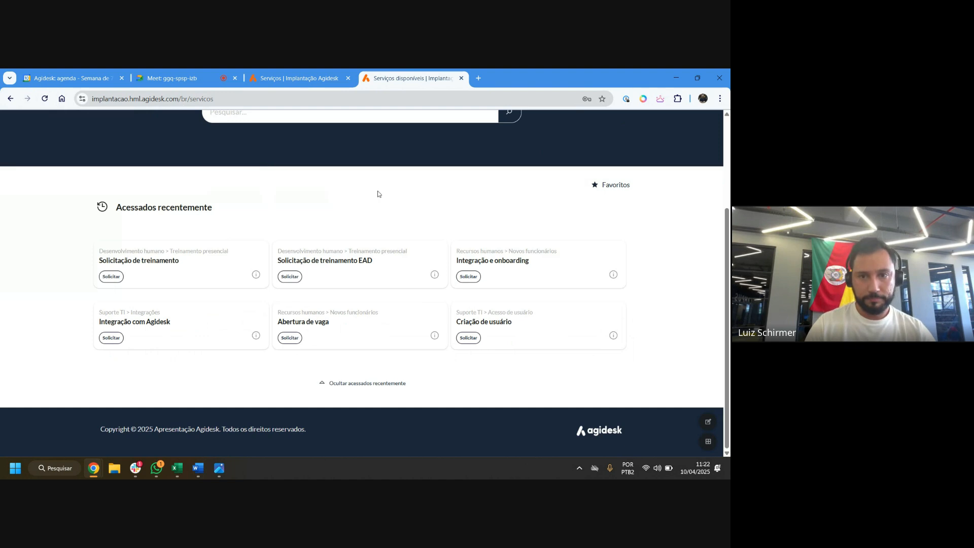
scroll(467, 287, "down", 6)
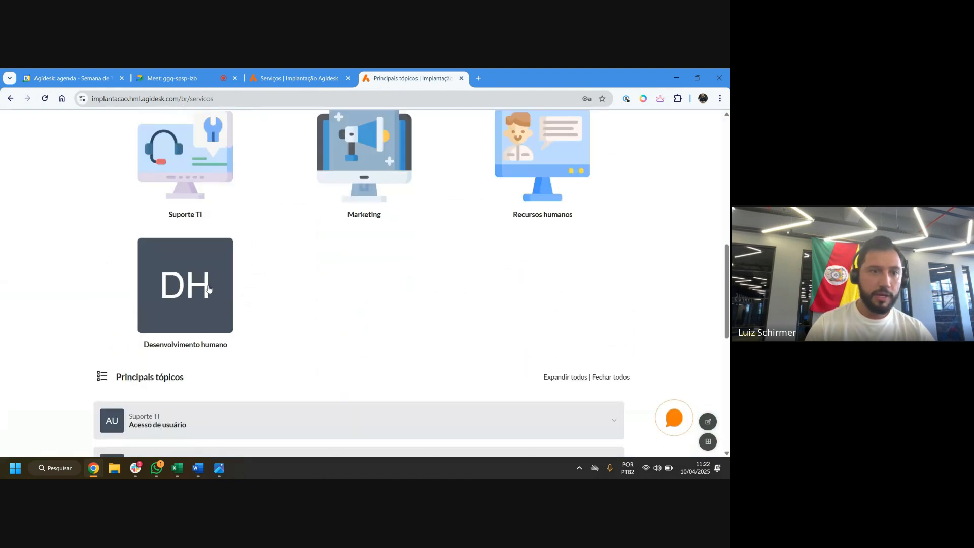
left_click(196, 271)
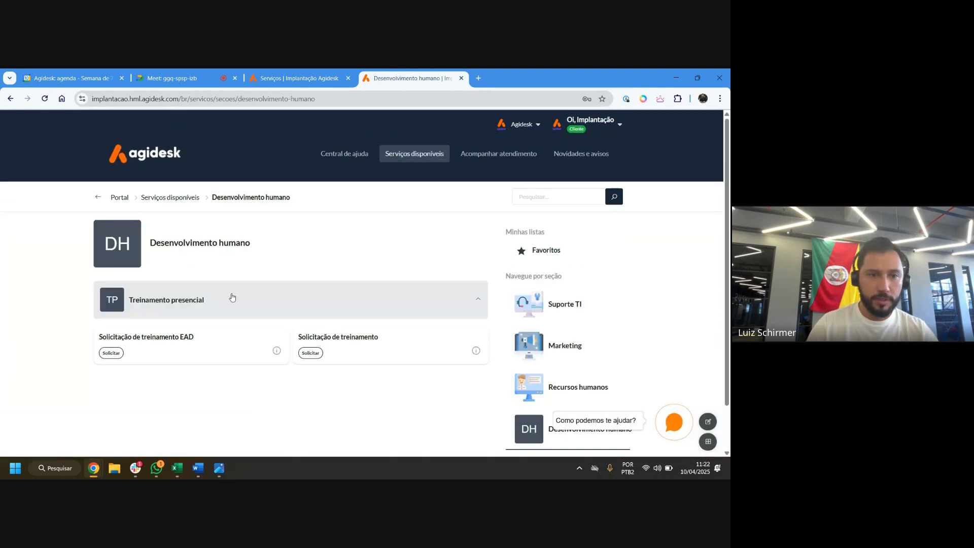
Move the "Solicitação de treinamento" service of Desenvolvimento humano to the topic Treinamento EAD and save it, finding it by searching the administration's service list for "treinamento"
left_click(309, 76)
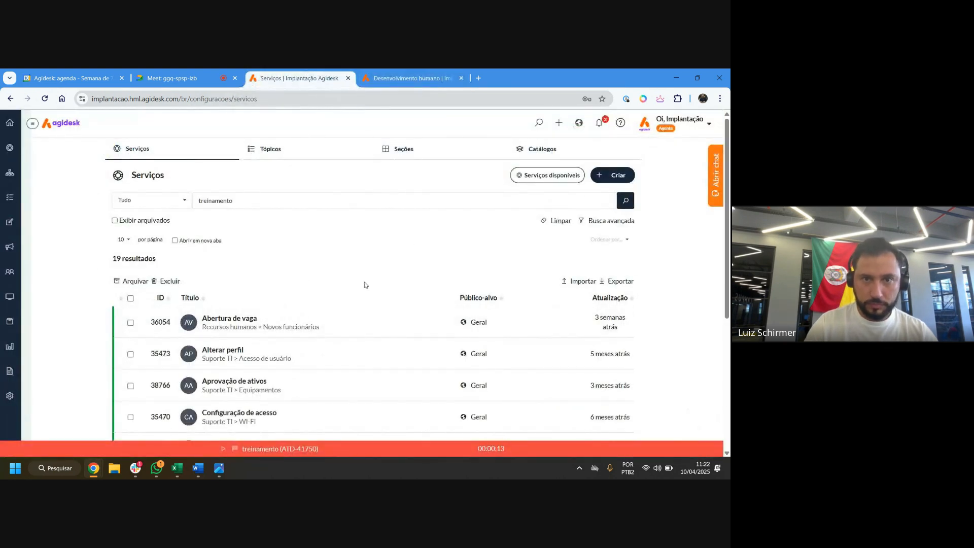
left_click(234, 201)
key("Return")
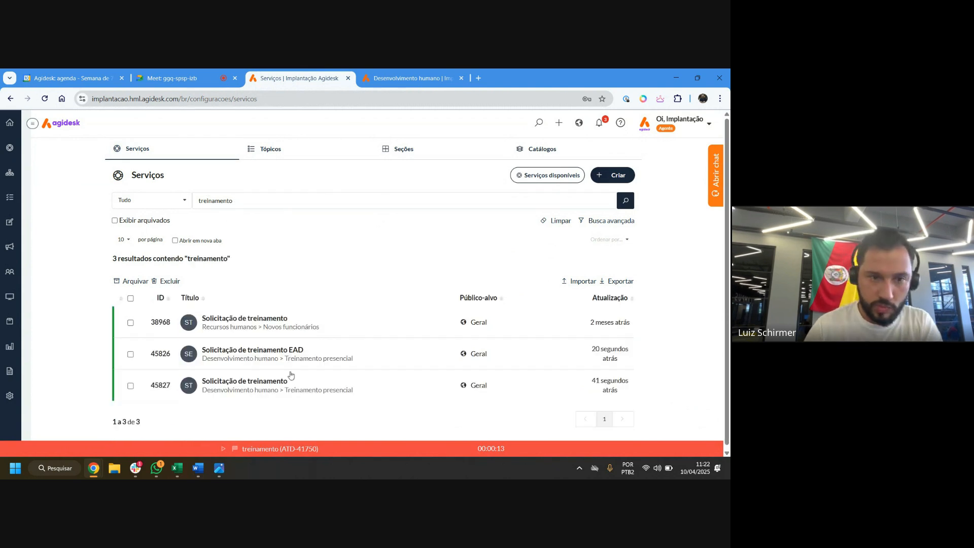
left_click(258, 388)
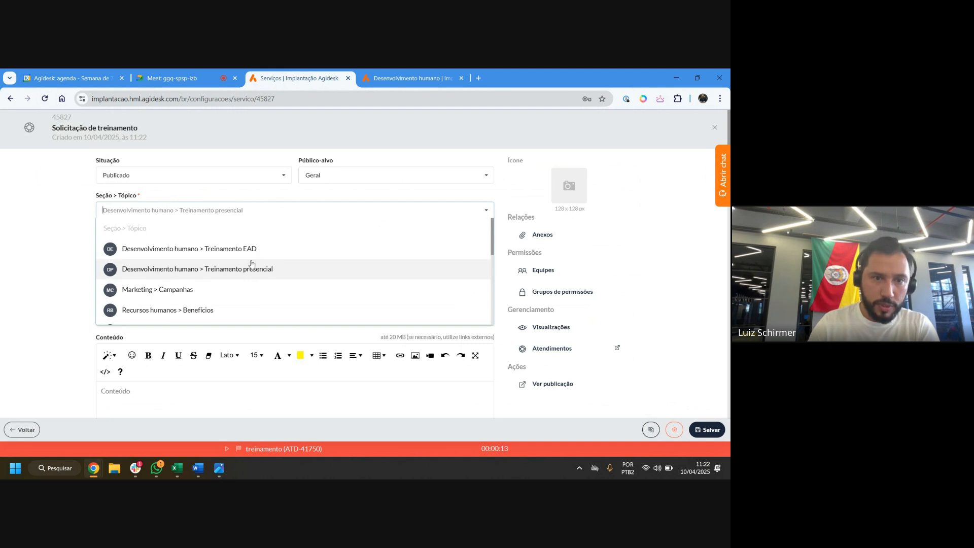
left_click(250, 250)
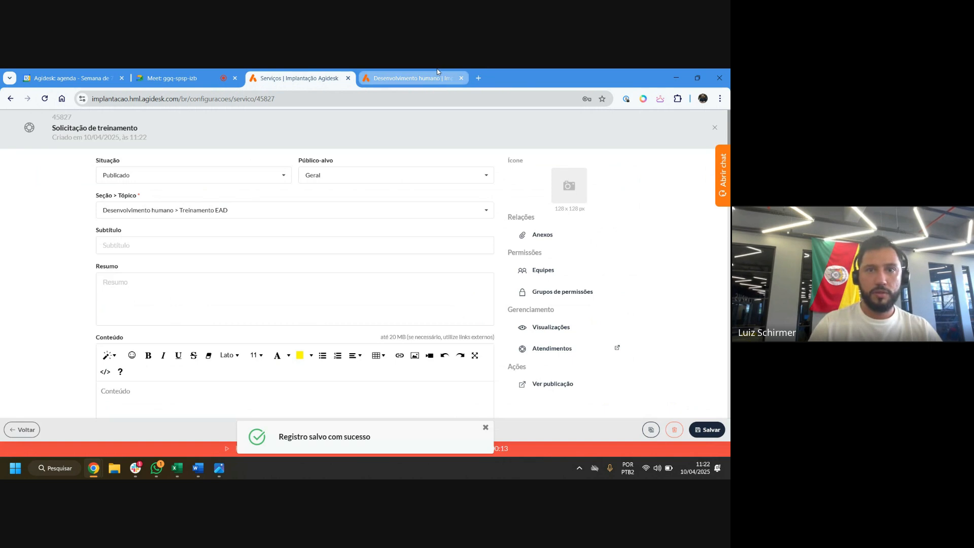
Reload the portal's Desenvolvimento humano section and expand Treinamento EAD and Treinamento presencial to compare their services with the service record
left_click(437, 72)
left_click(44, 98)
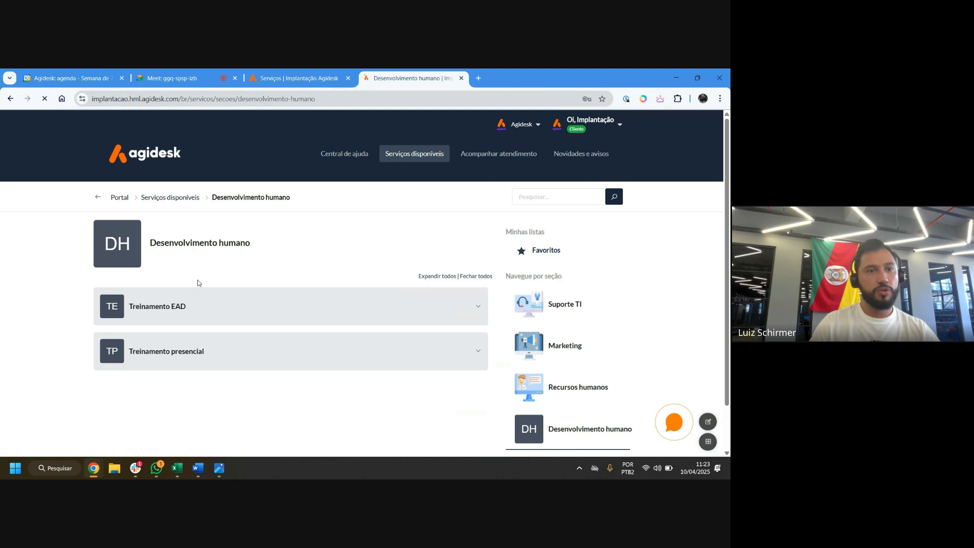
left_click(169, 311)
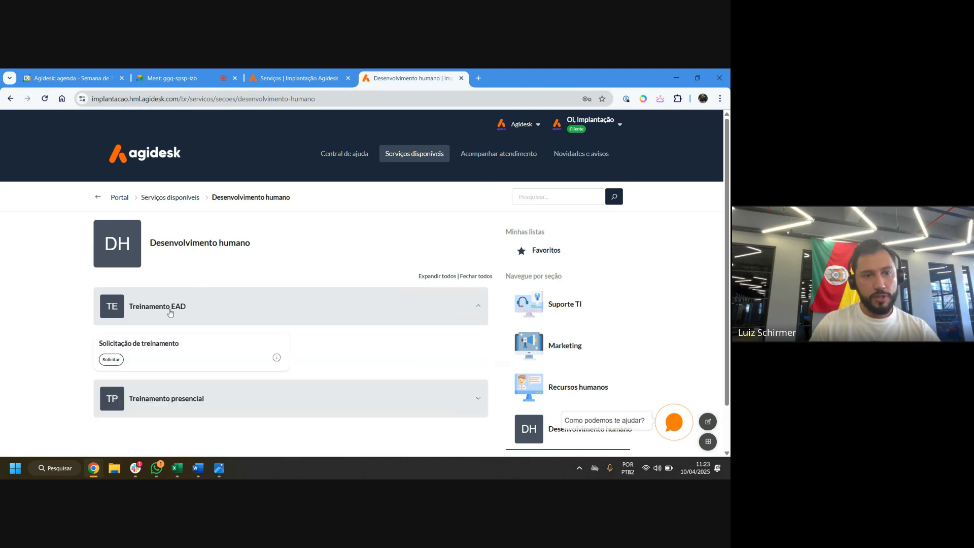
left_click(184, 399)
scroll(205, 397, "down", 1)
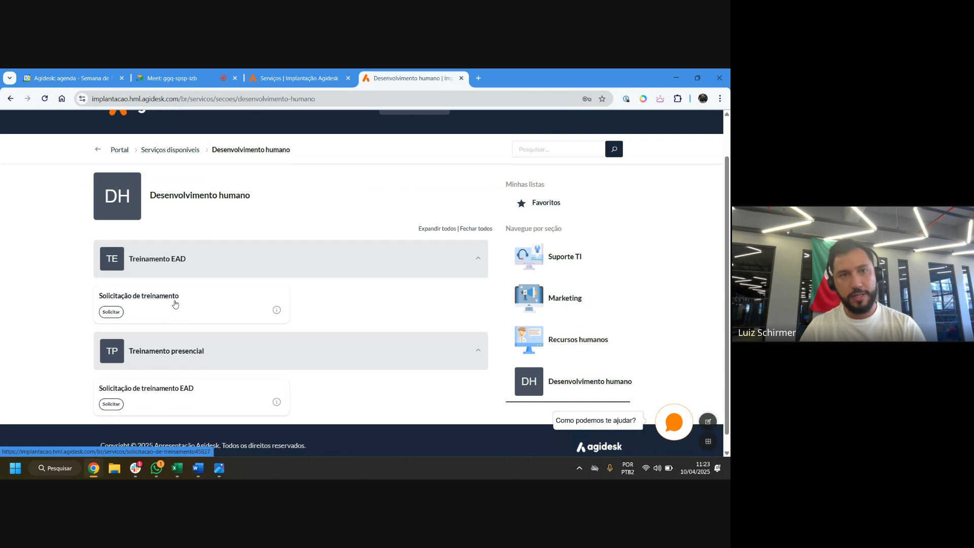
left_click(274, 76)
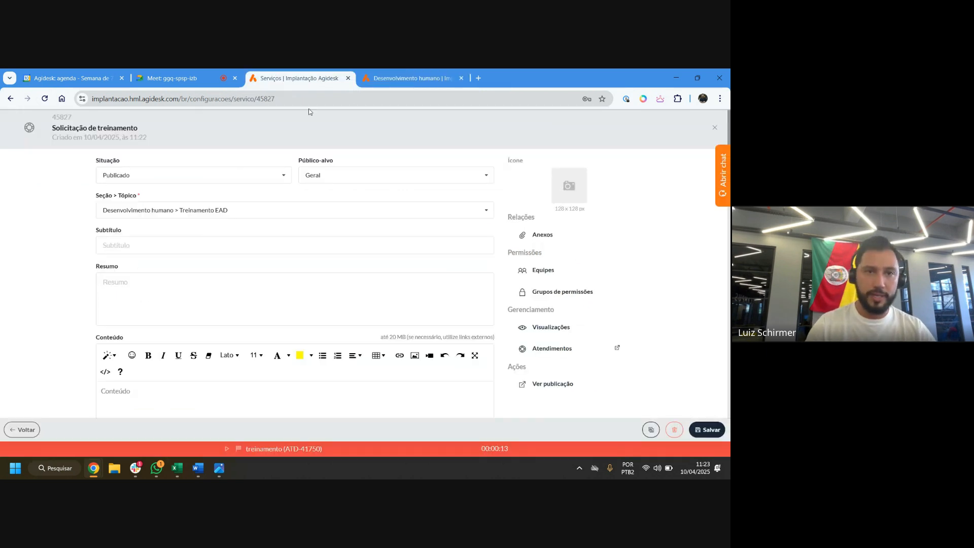
left_click(398, 79)
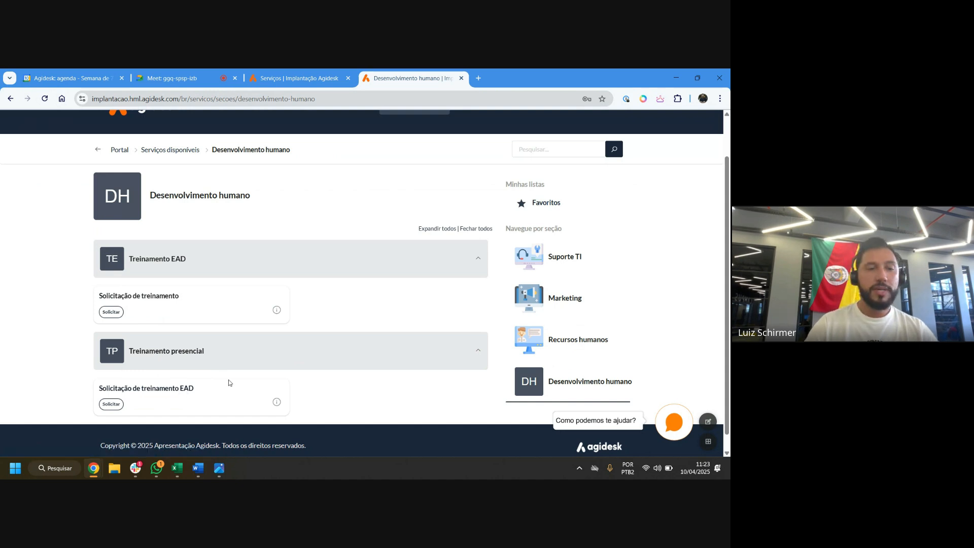
In the administration's service list, open "Solicitação de treinamento EAD", remove "EAD" from its title and save the record
left_click(296, 78)
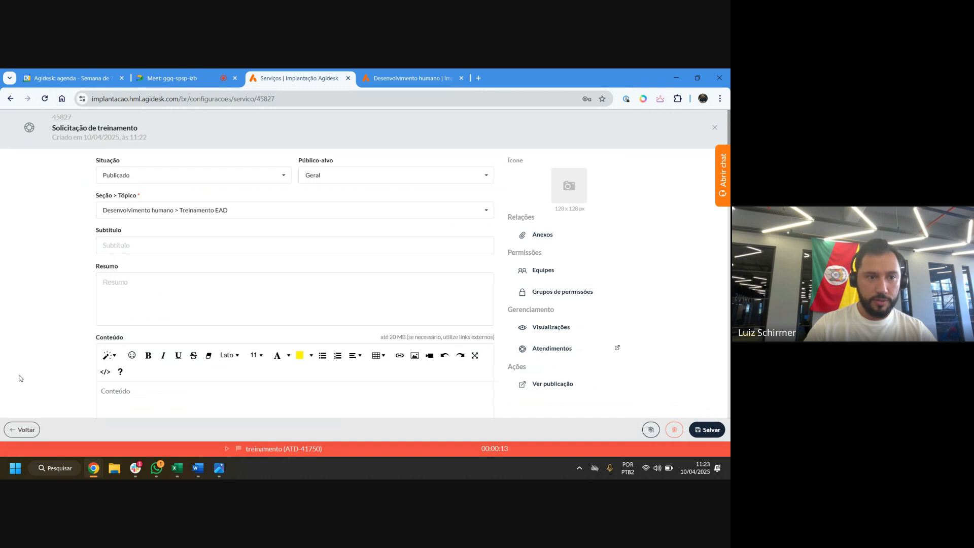
left_click(22, 430)
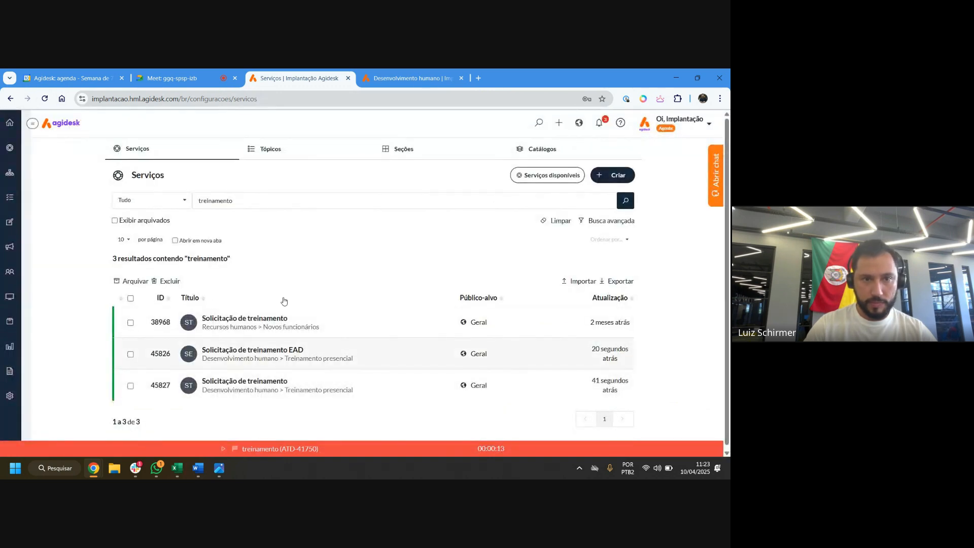
left_click(264, 353)
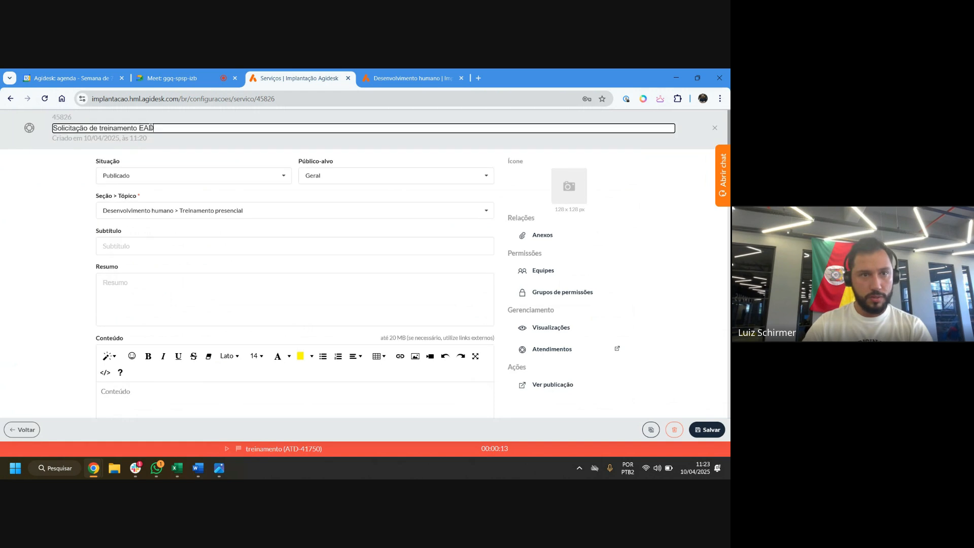
double_click(150, 128)
key("BackSpace")
left_click(708, 430)
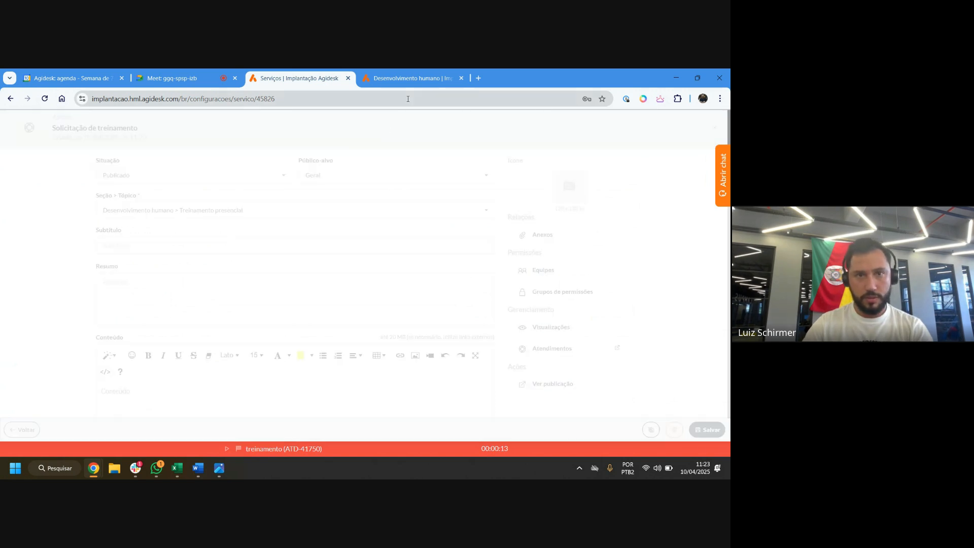
Reload the portal's Desenvolvimento humano section and expand Treinamento EAD and Treinamento presencial to check their service titles
left_click(409, 78)
left_click(44, 99)
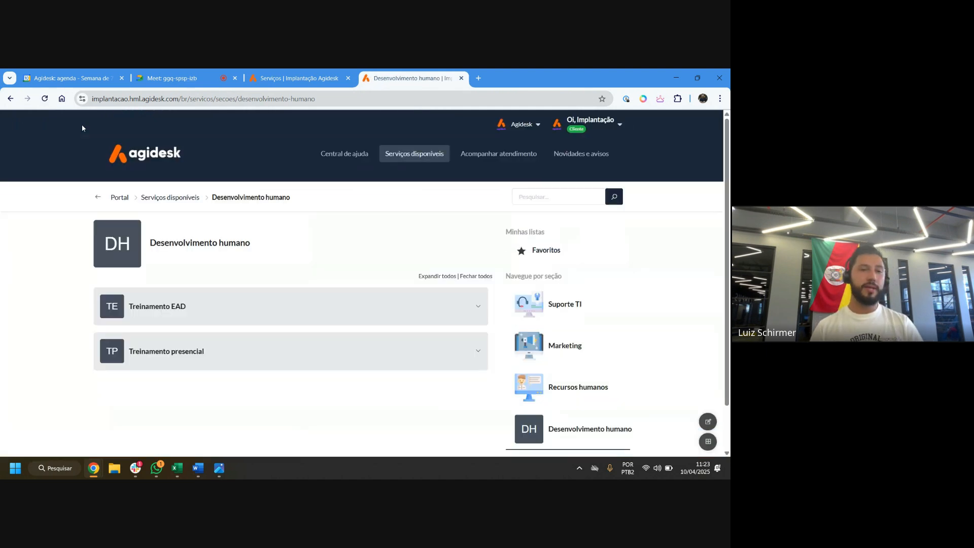
left_click(258, 311)
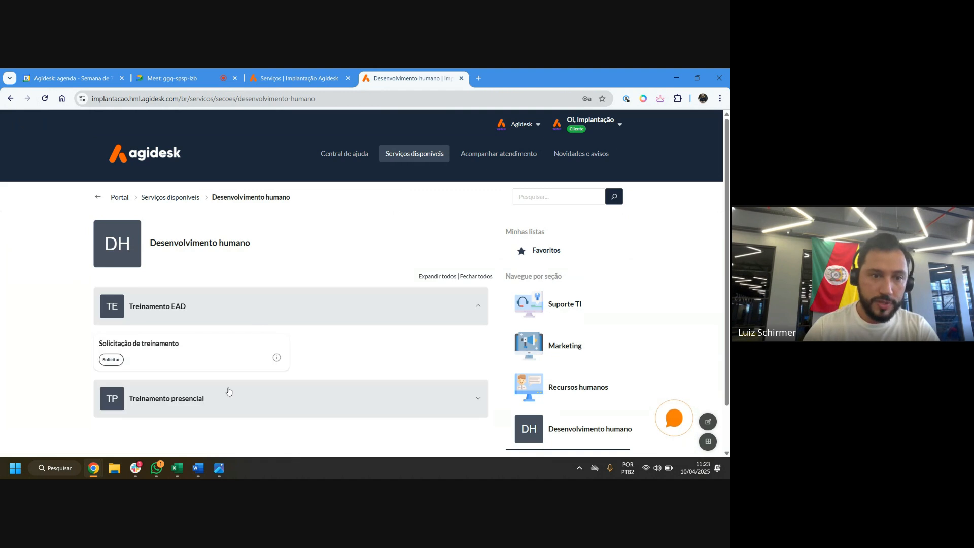
left_click(242, 397)
scroll(241, 396, "down", 2)
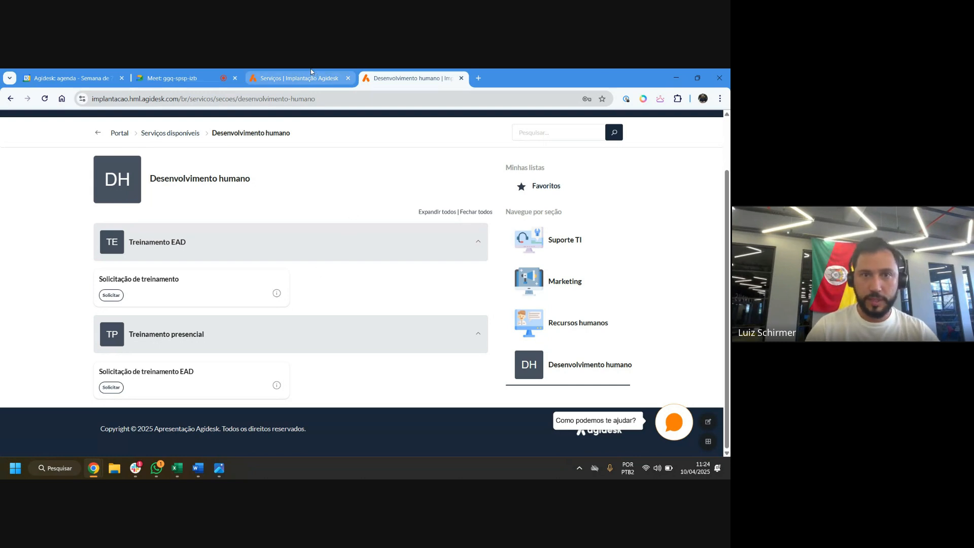
Save the Treinamento presencial service record again and compare its section, topic, title and summary fields with the portal's section page
left_click(325, 77)
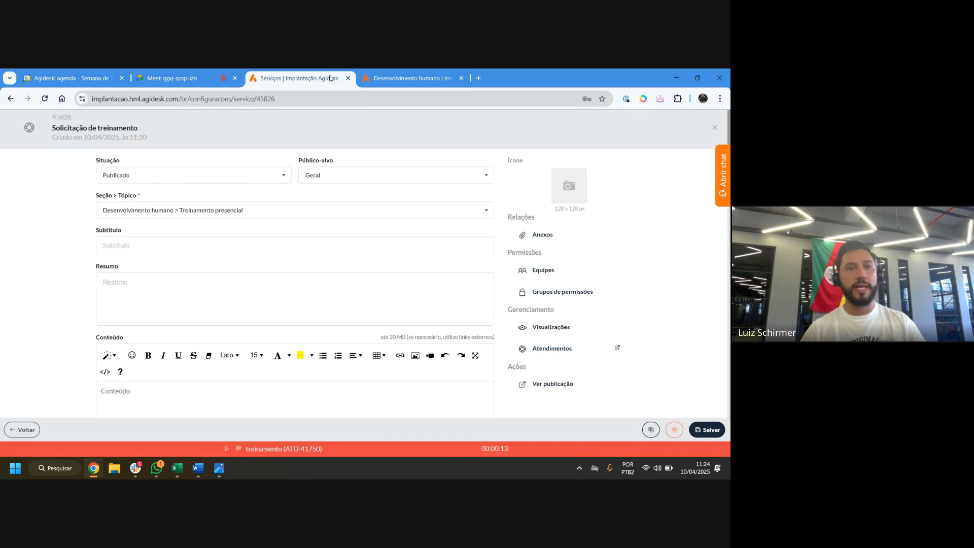
left_click(706, 431)
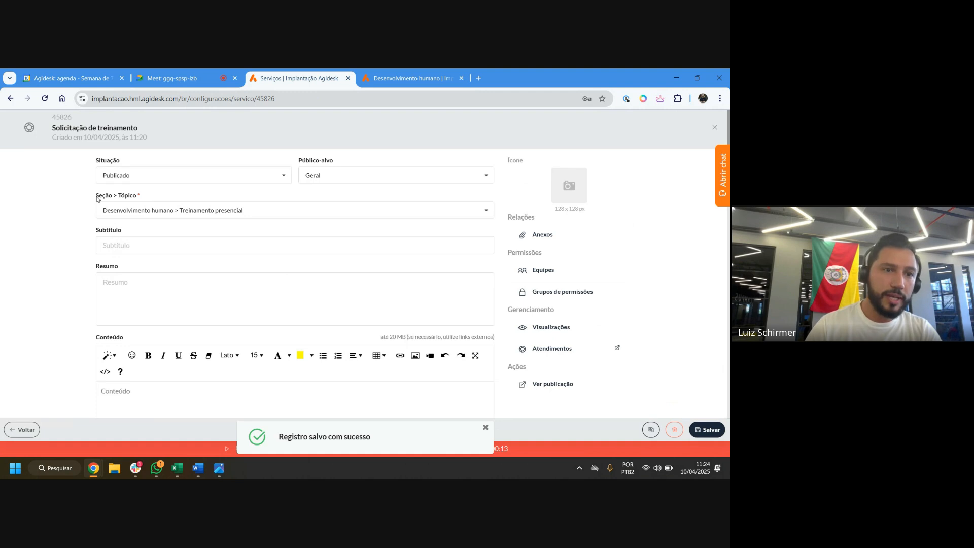
left_click_drag(96, 199, 150, 203)
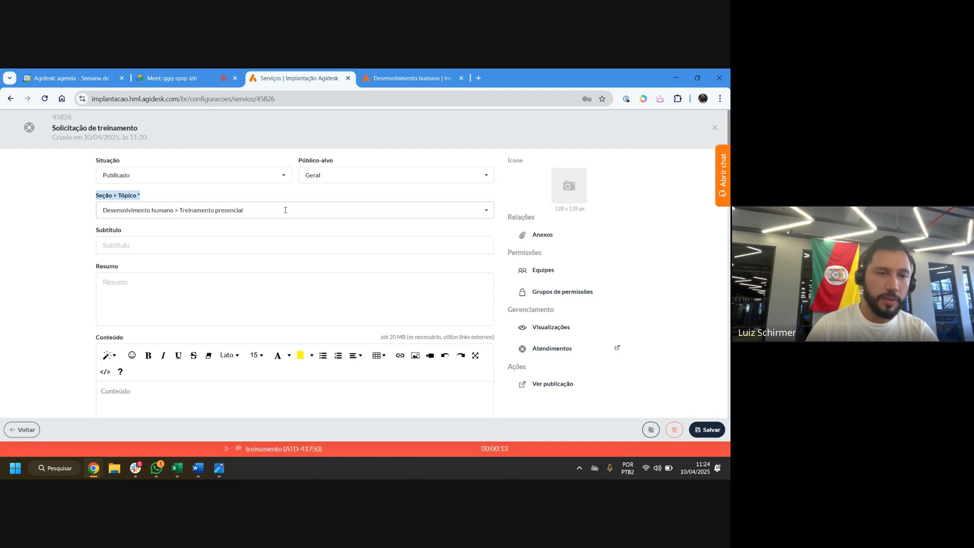
left_click(124, 129)
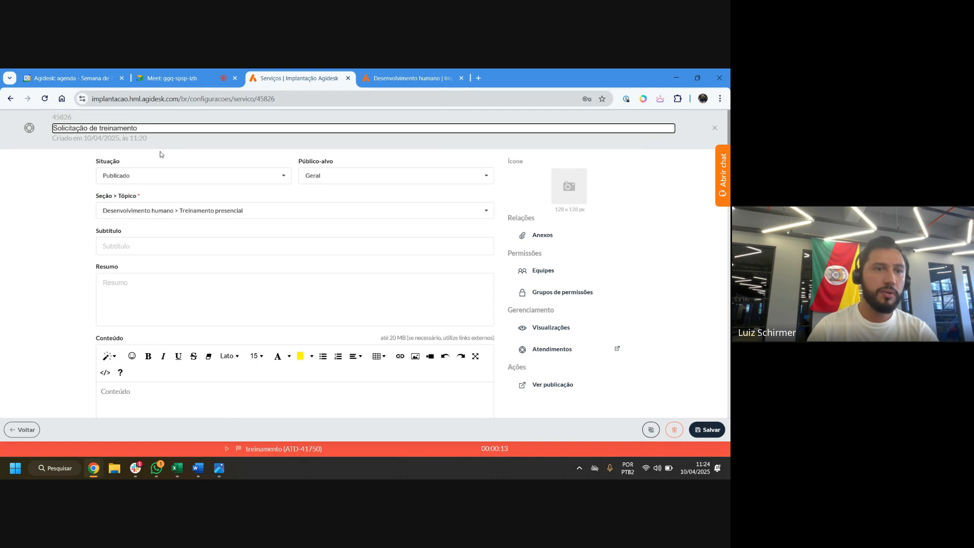
left_click(56, 213)
left_click(136, 305)
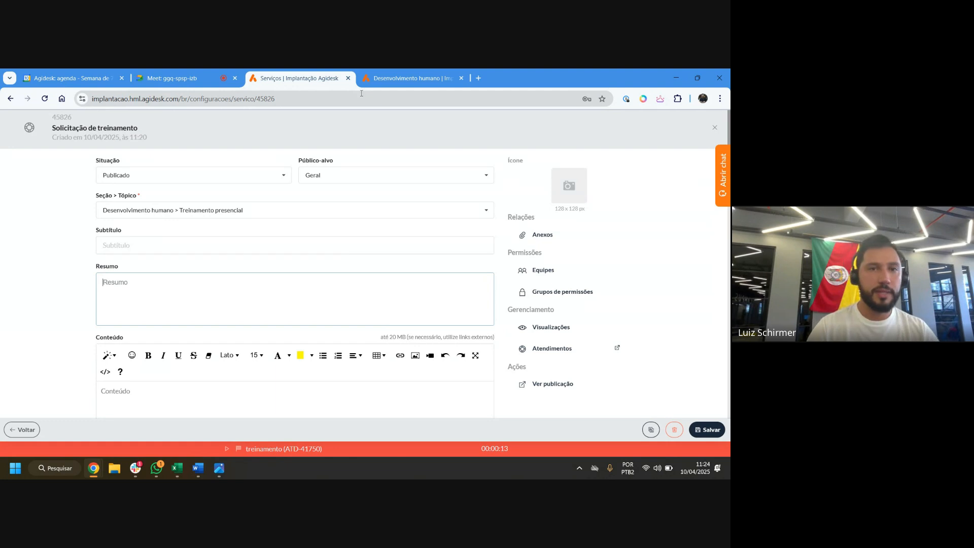
left_click(409, 77)
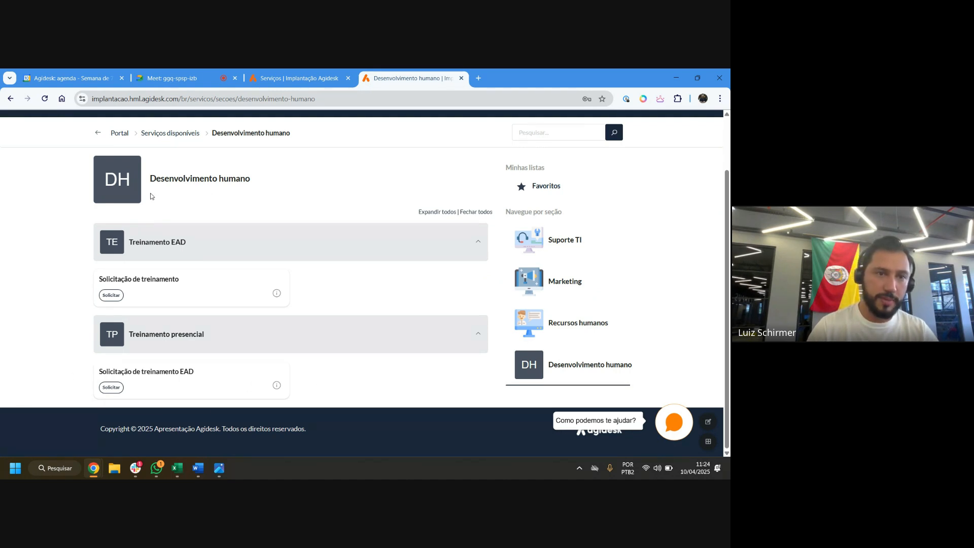
left_click(299, 77)
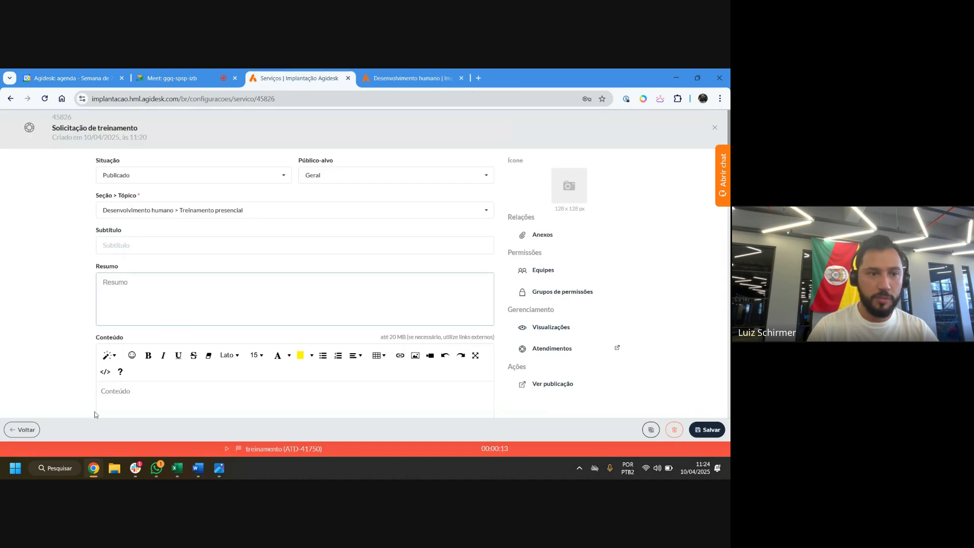
Open the Desenvolvimento humano section record, set its description to "Treinamento para equipes administrativas" and save it
left_click(401, 148)
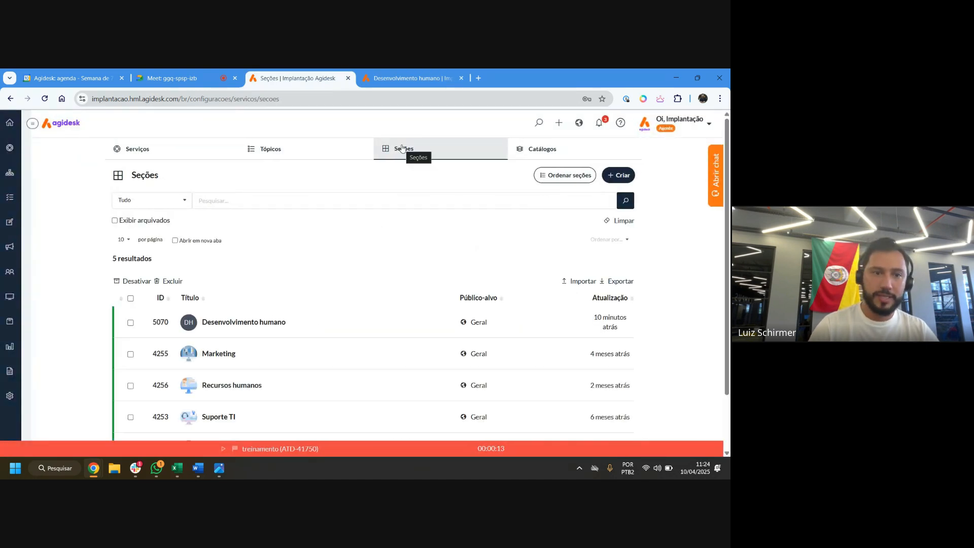
left_click(229, 321)
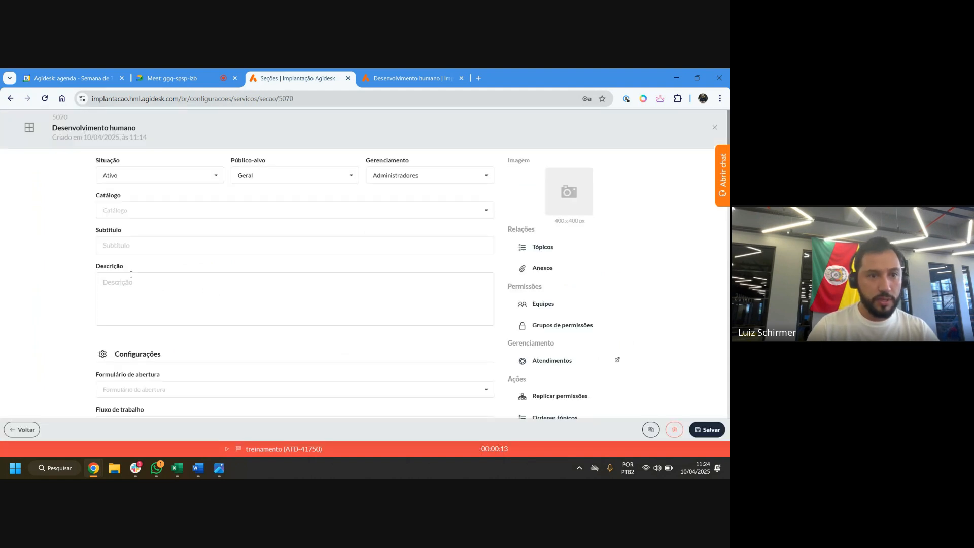
scroll(200, 315, "down", 1)
left_click(400, 248)
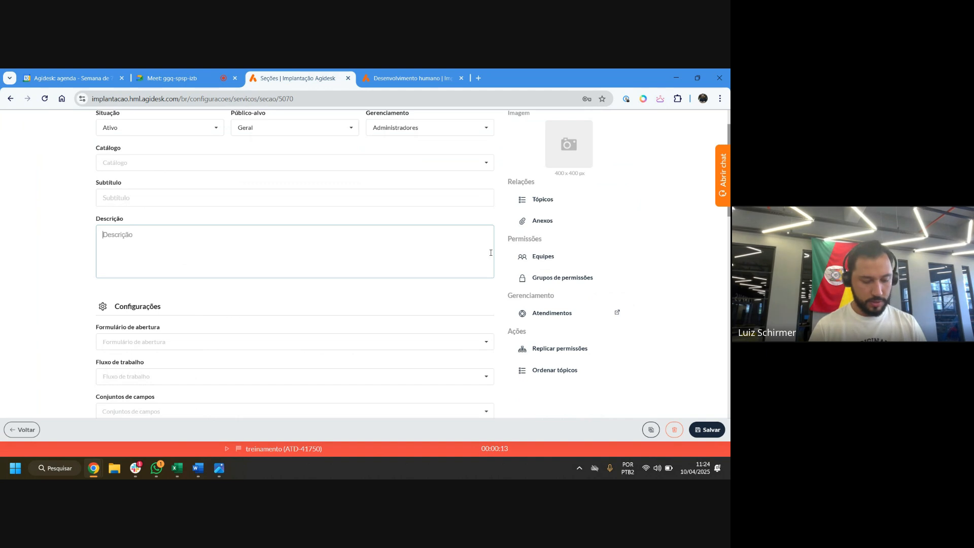
type("Tr")
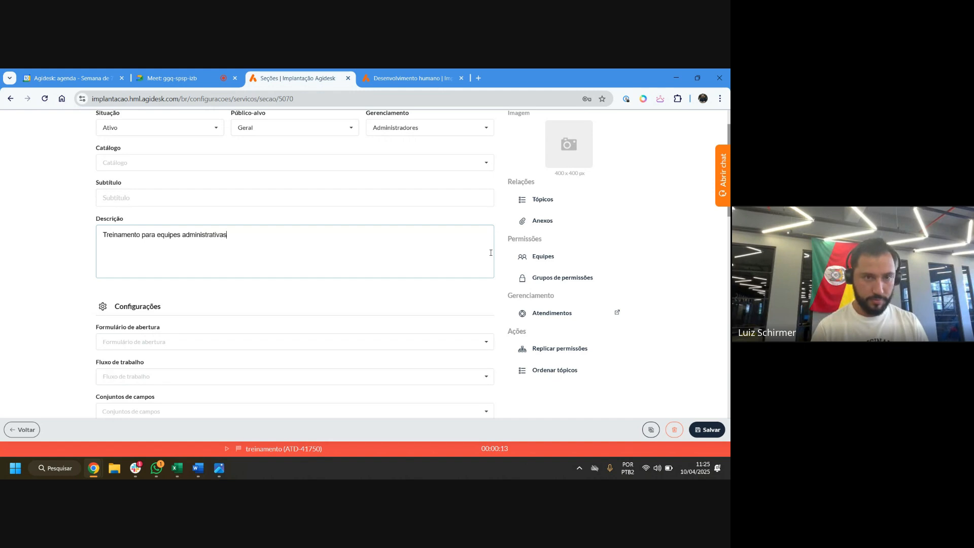
left_click(706, 430)
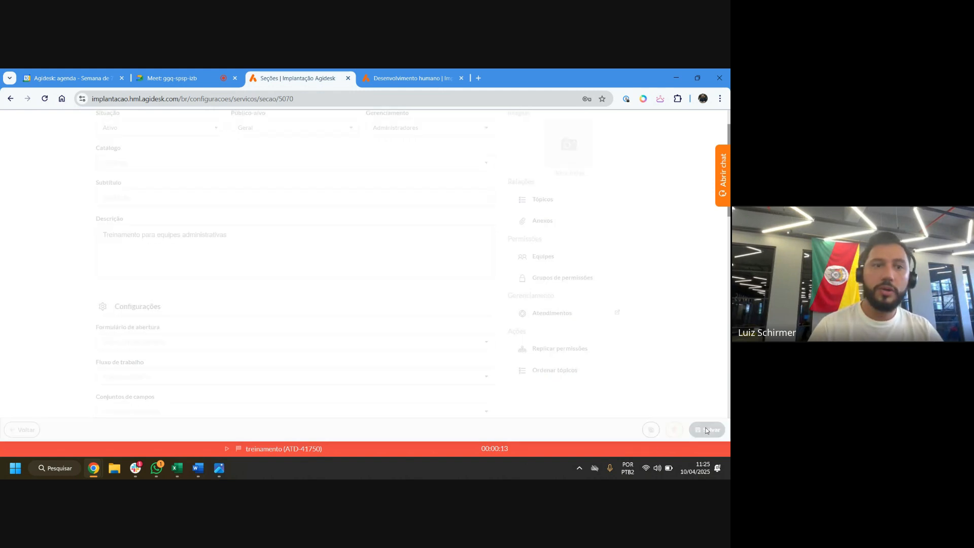
Reload the portal's Desenvolvimento humano page and check the section's description there and under the featured sections of the available services
left_click(401, 78)
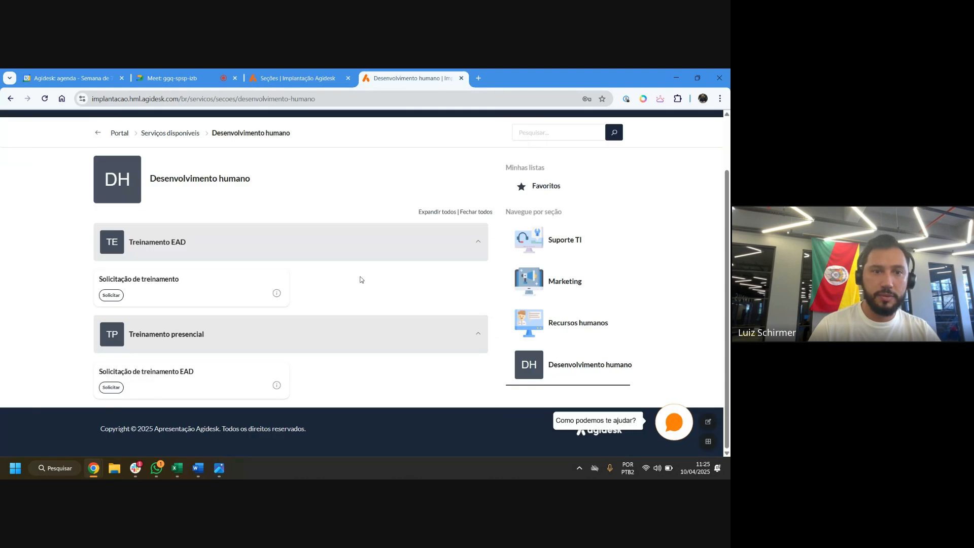
left_click(46, 98)
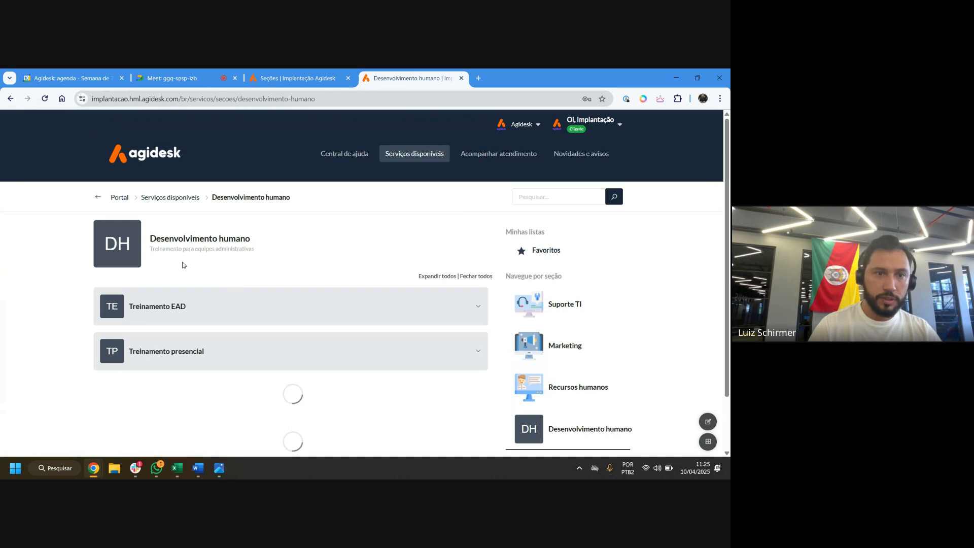
left_click_drag(151, 237, 222, 248)
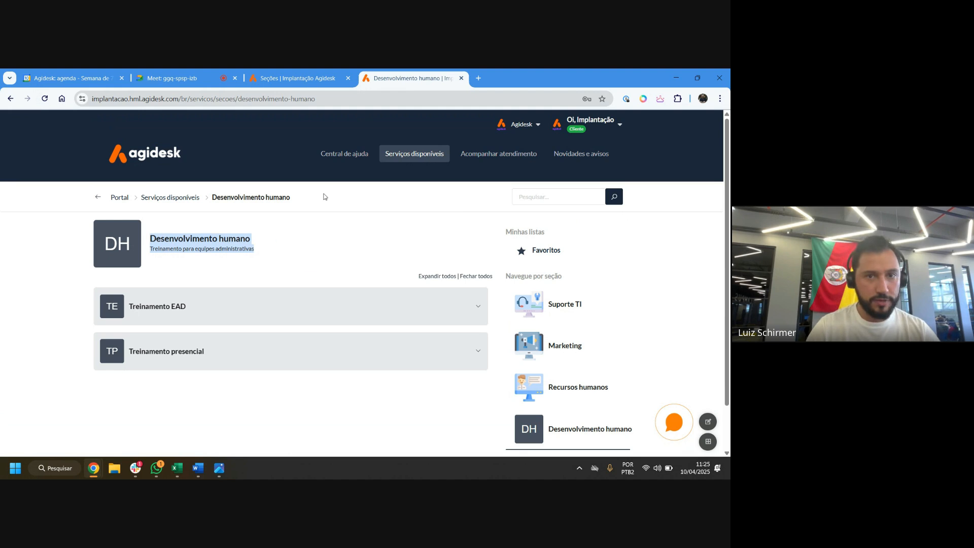
left_click(171, 198)
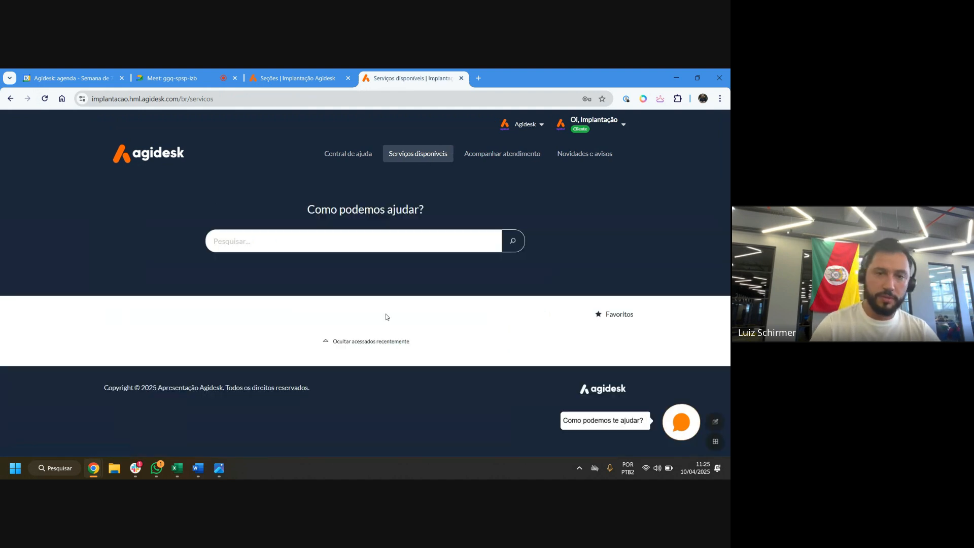
scroll(299, 314, "down", 5)
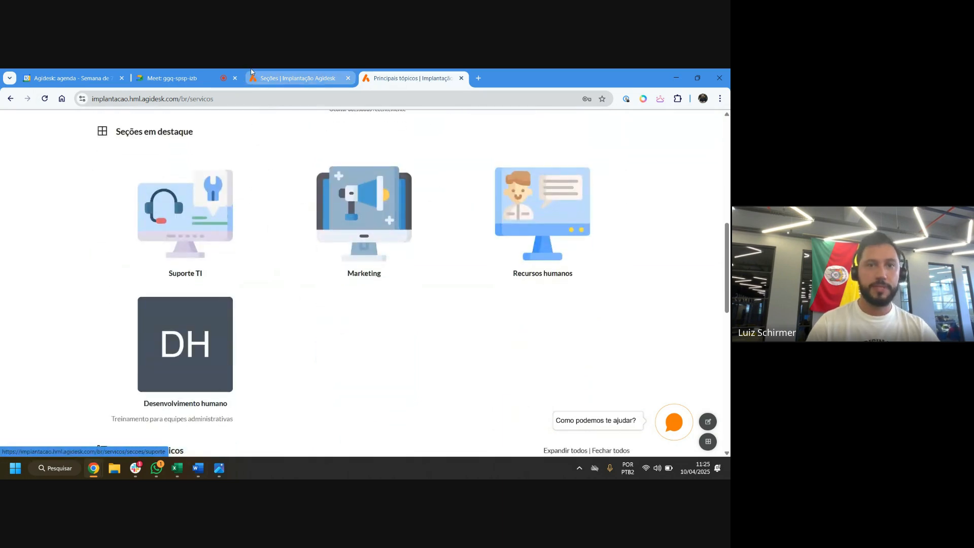
Search the administration's service list for "treinamento" and open the Treinamento presencial service at its summary and content fields
left_click(307, 72)
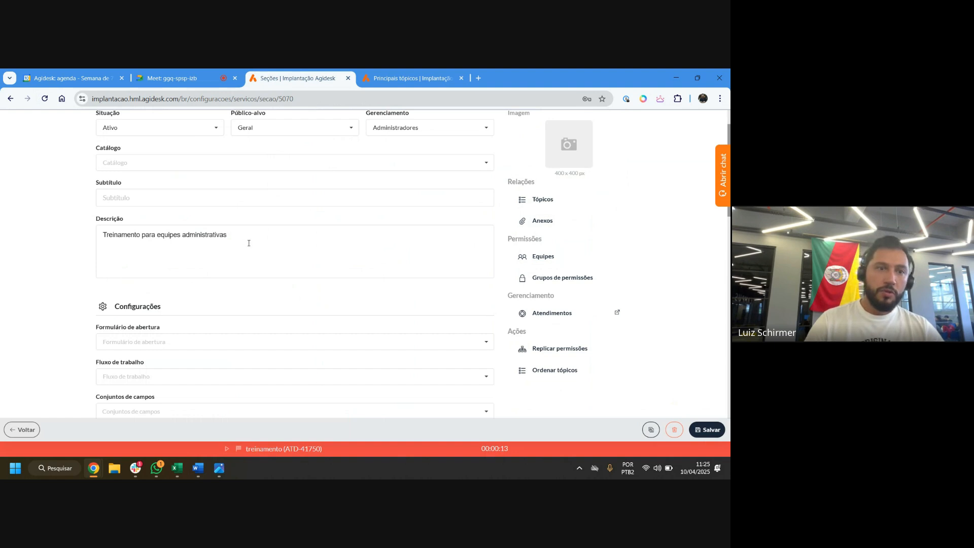
scroll(249, 243, "up", 1)
left_click(22, 430)
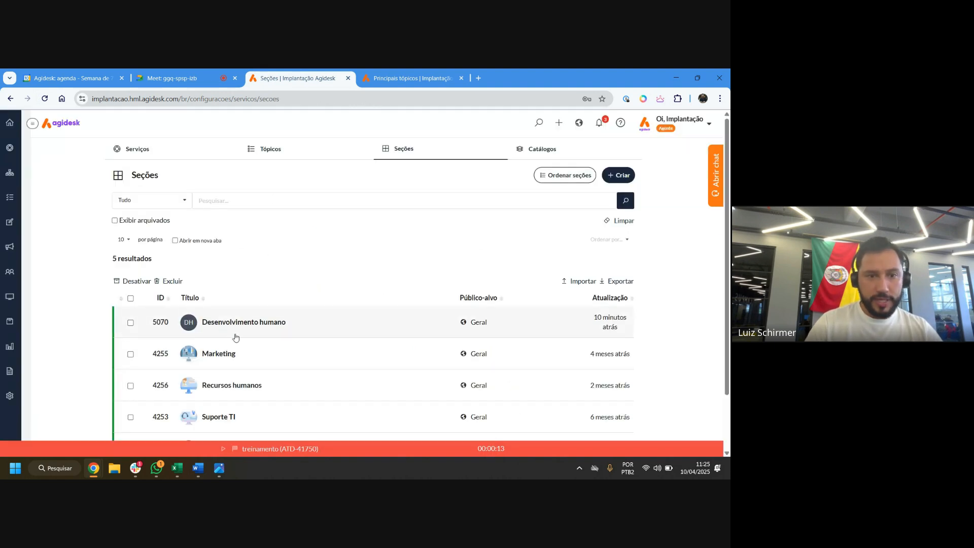
left_click(163, 151)
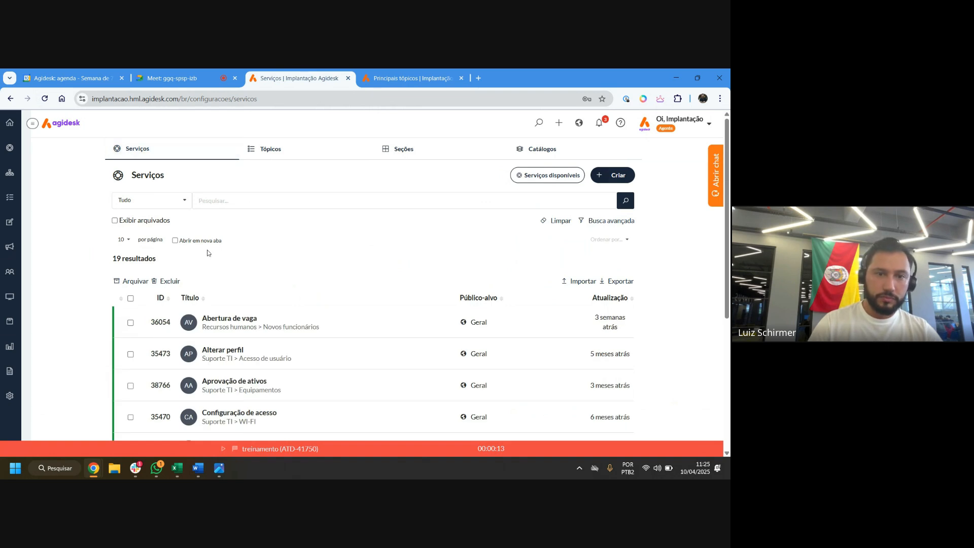
left_click(241, 201)
type("t")
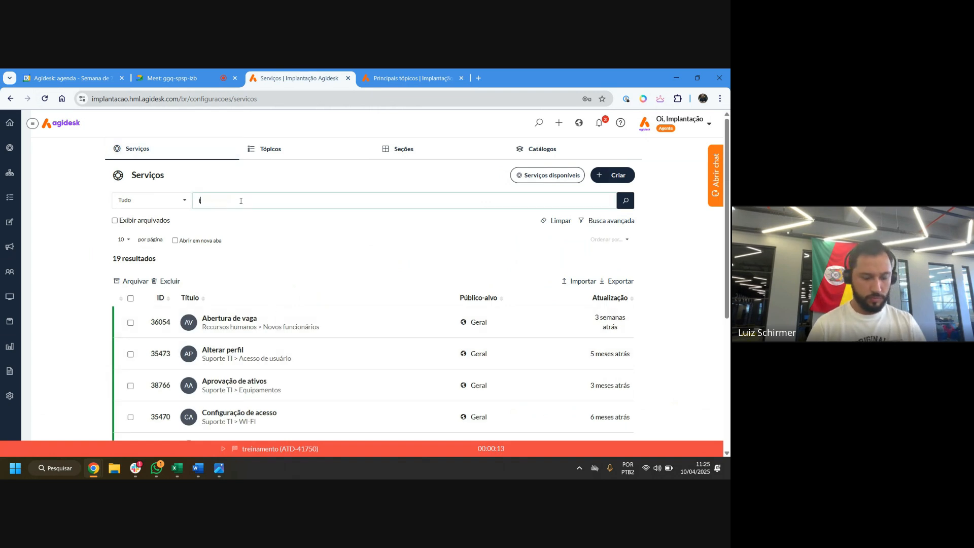
type("reinamento")
key("Return")
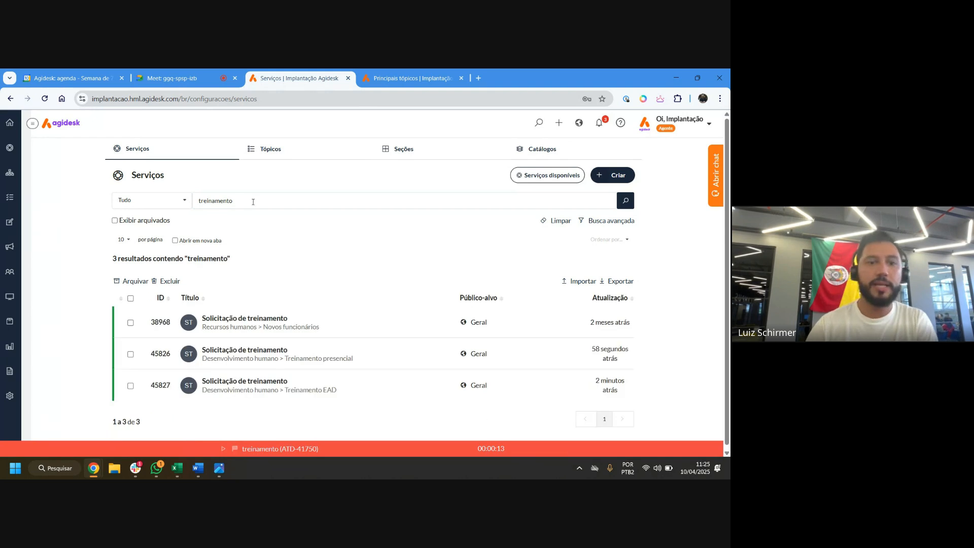
left_click(250, 360)
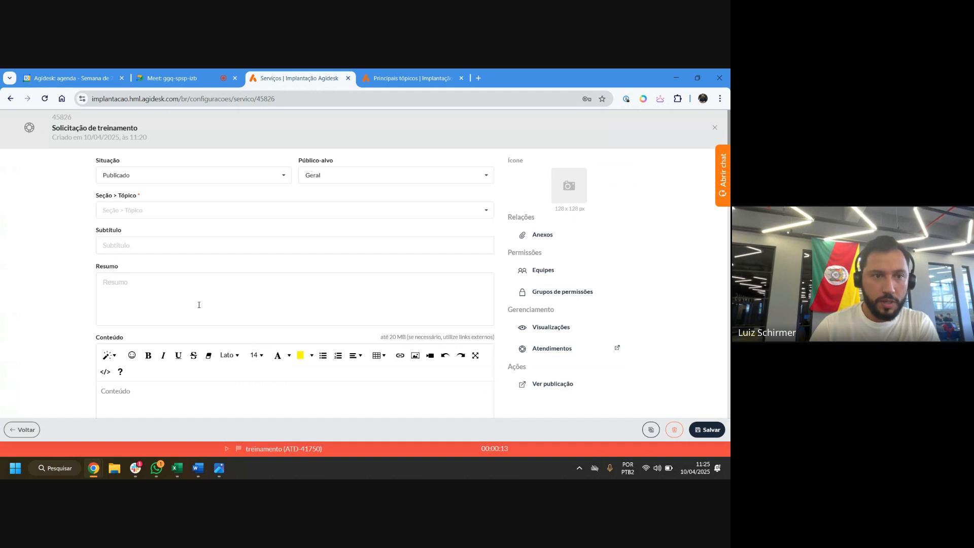
left_click(183, 290)
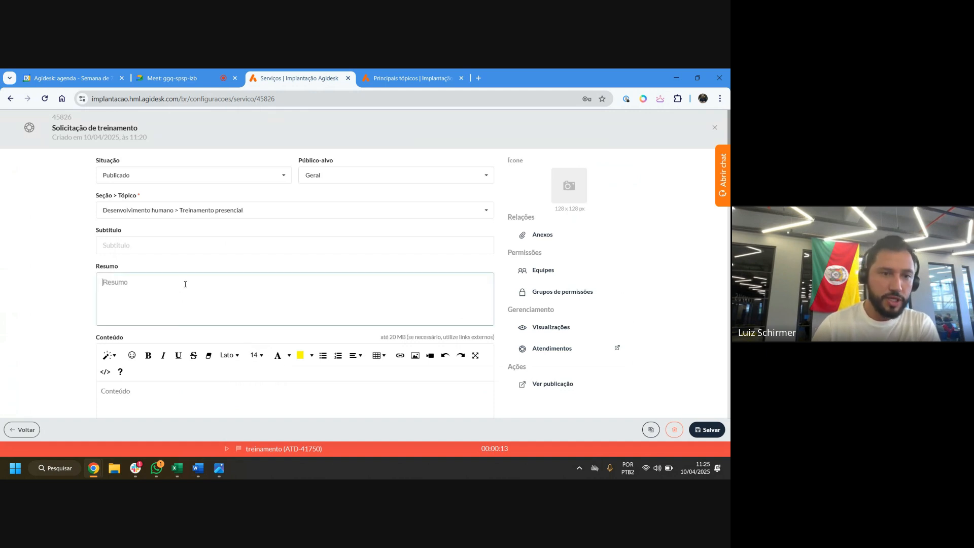
scroll(185, 284, "down", 2)
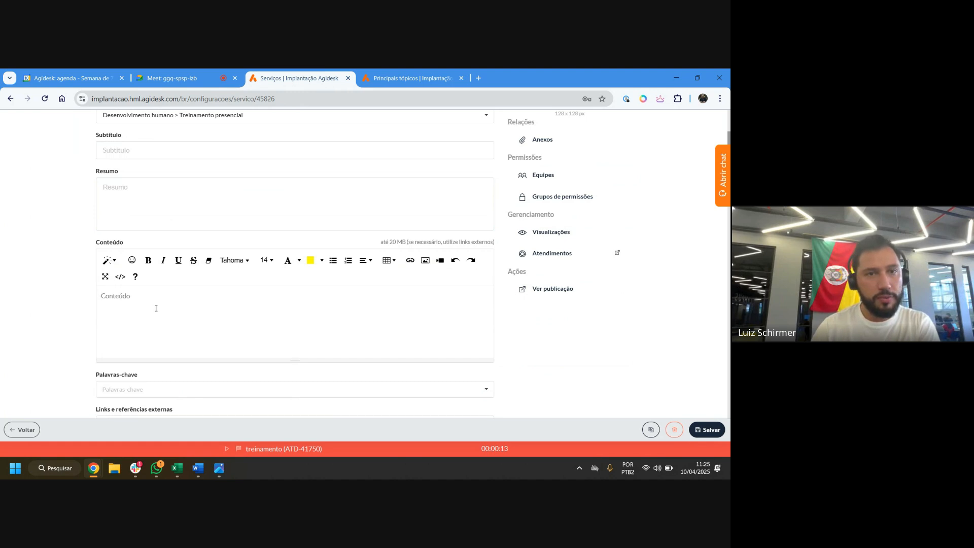
In the portal's Desenvolvimento humano section, expand Treinamento EAD and view the details page of "Solicitação de treinamento"
key("ctrl+Tab")
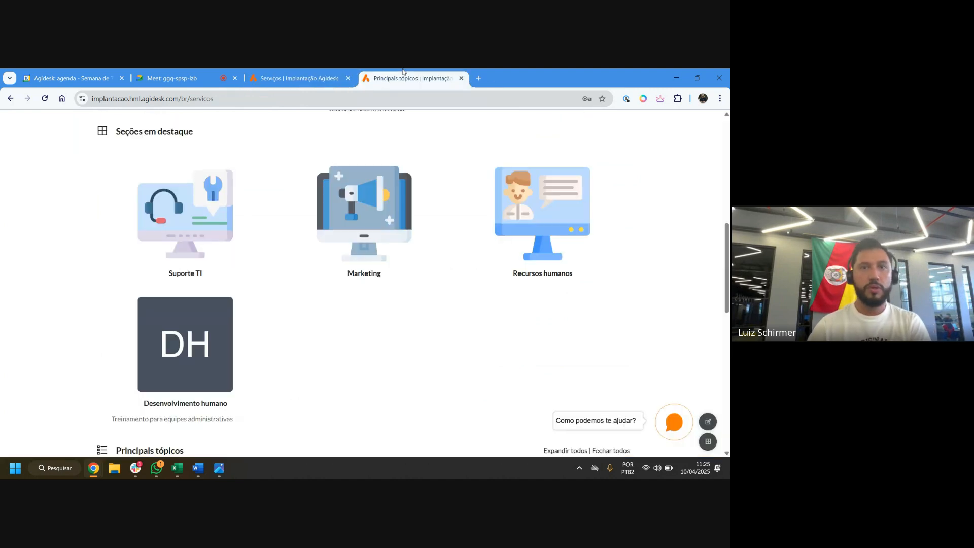
left_click(213, 344)
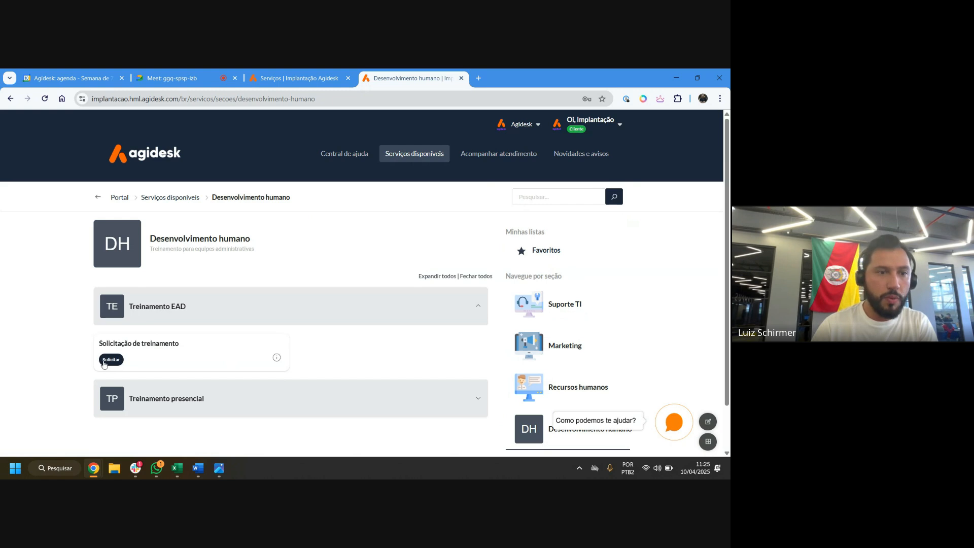
left_click(276, 360)
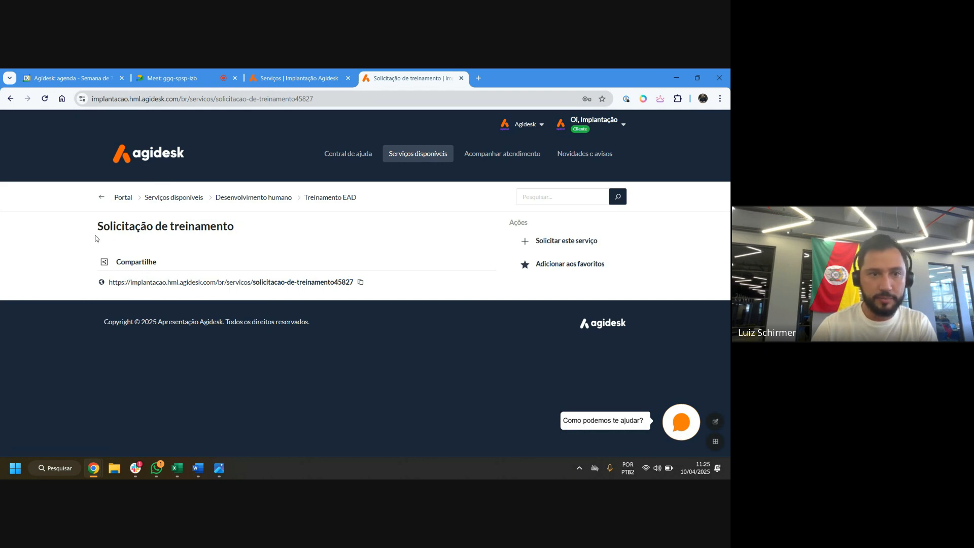
Set the Treinamento presencial service's content to "Prezados clientes fiquem atentos aos prazos e interações de nossa equipe!" and save it
left_click(303, 78)
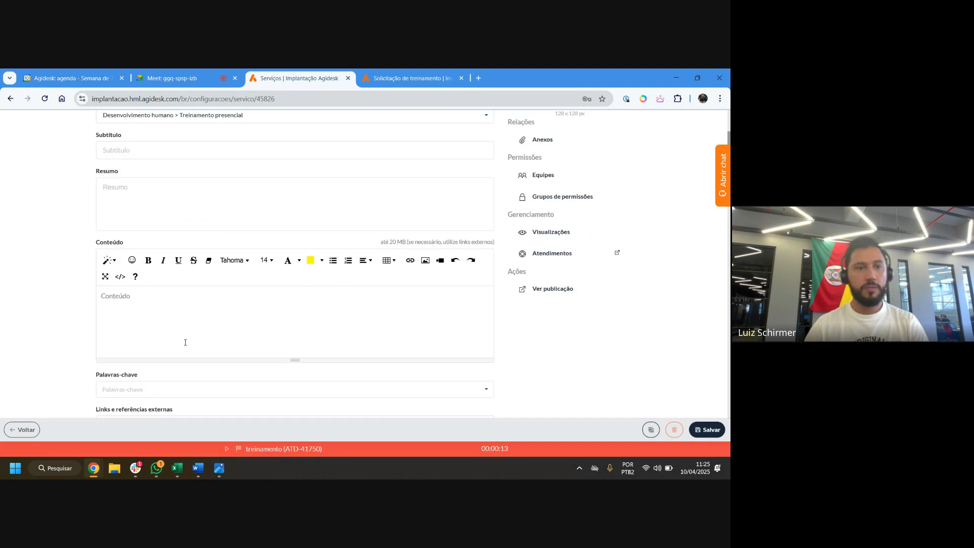
type("Prezad")
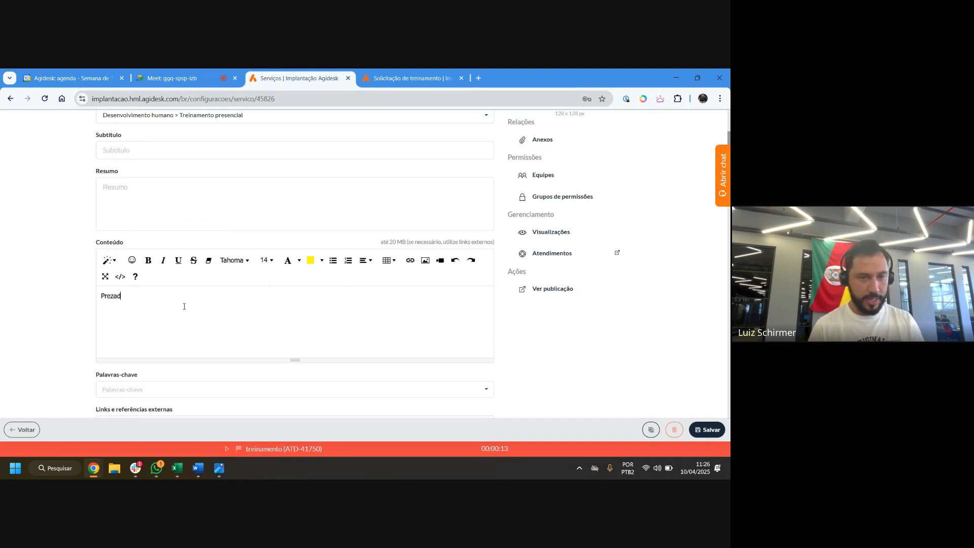
type("os clientes fiquem atentos a")
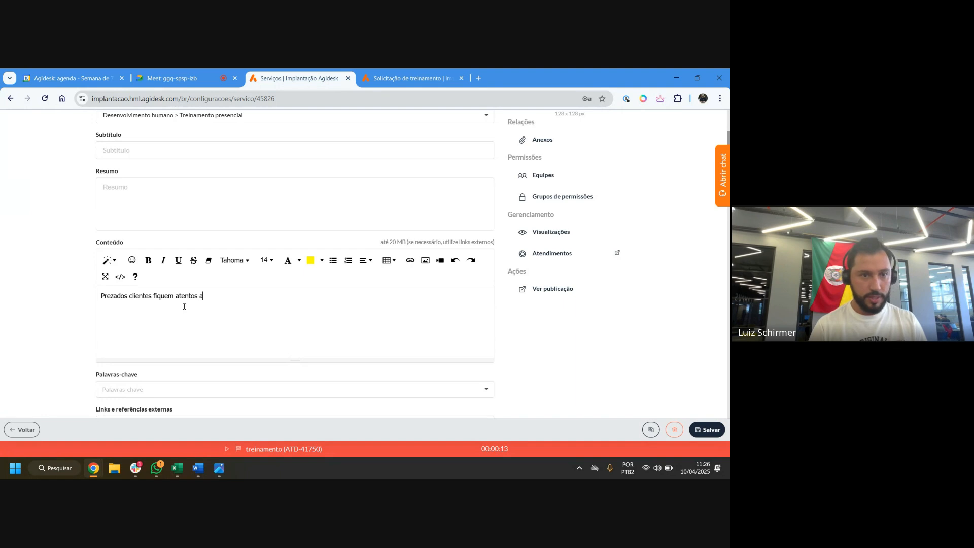
type("os prazso")
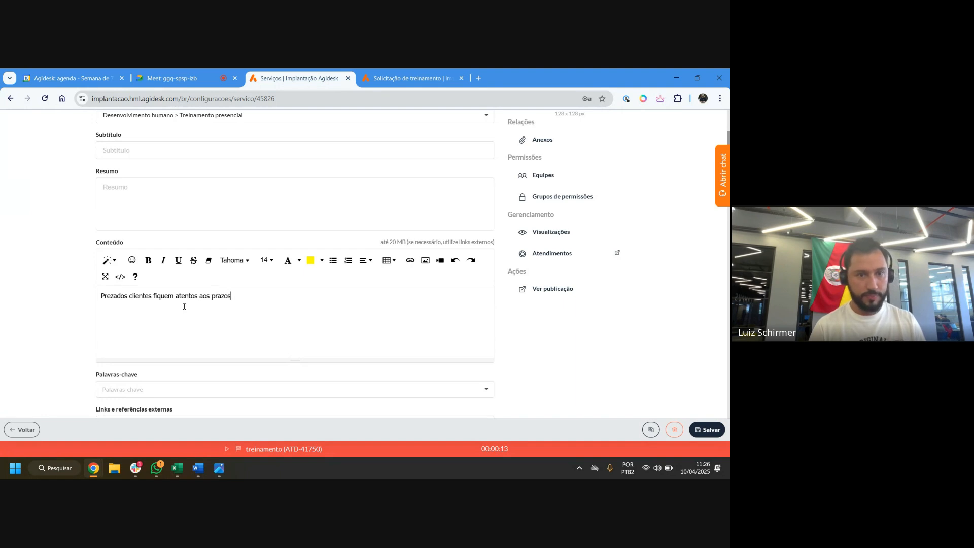
type(" e interaç")
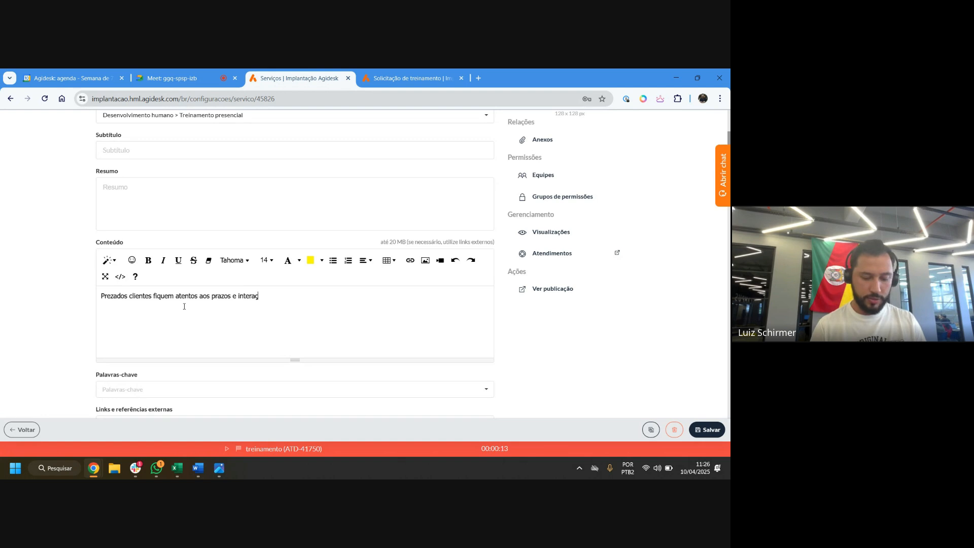
type("ões de nossa equipe!")
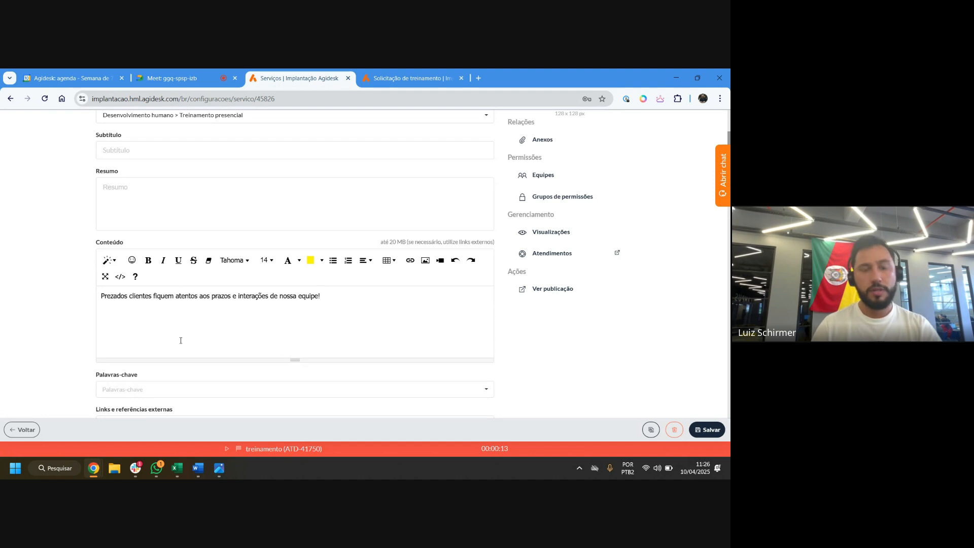
left_click(709, 431)
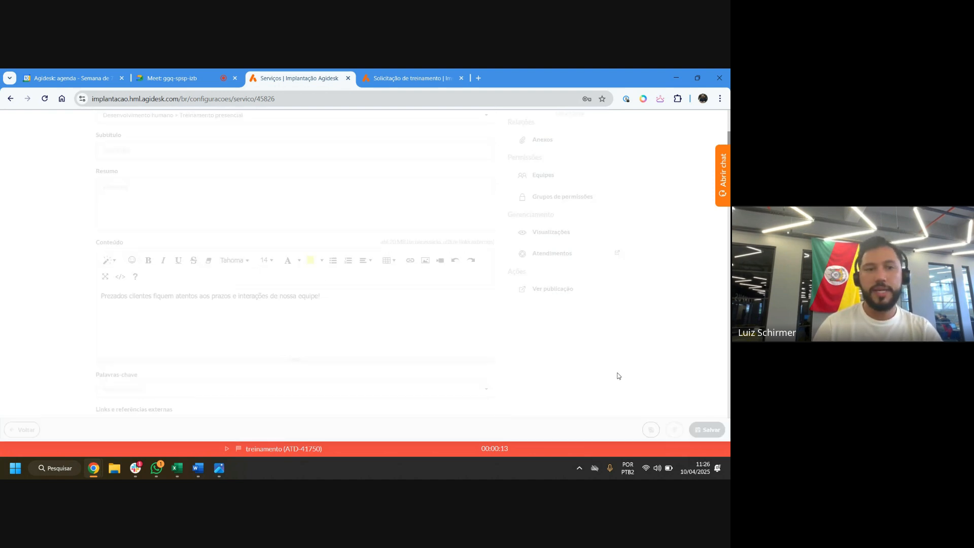
In the portal, check the content on the details page of Treinamento presencial's "Solicitação de treinamento" and copy its share link
left_click(443, 78)
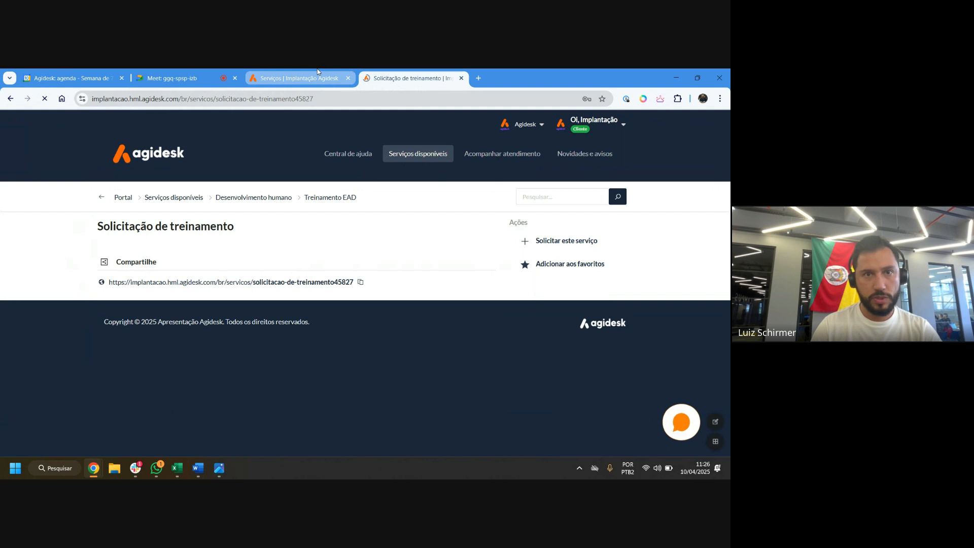
left_click(303, 78)
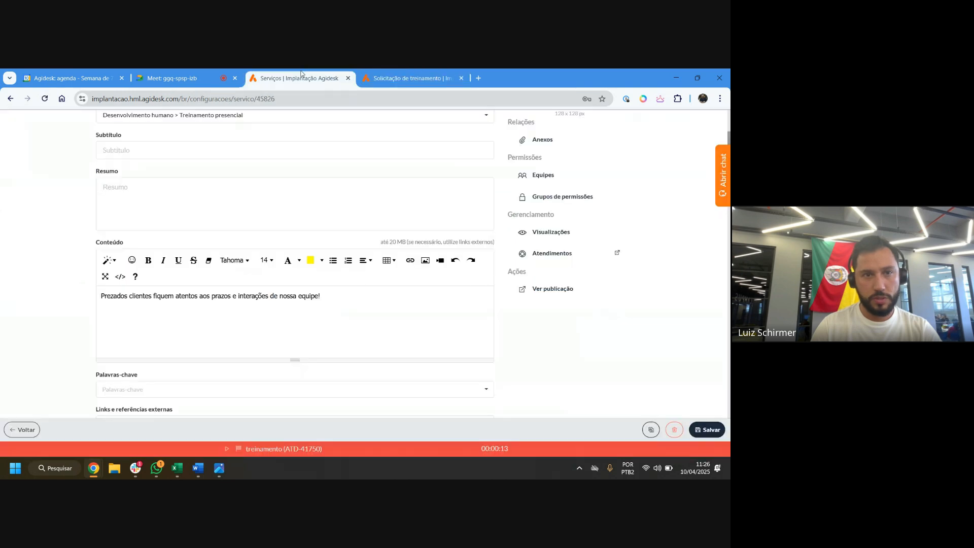
left_click(406, 78)
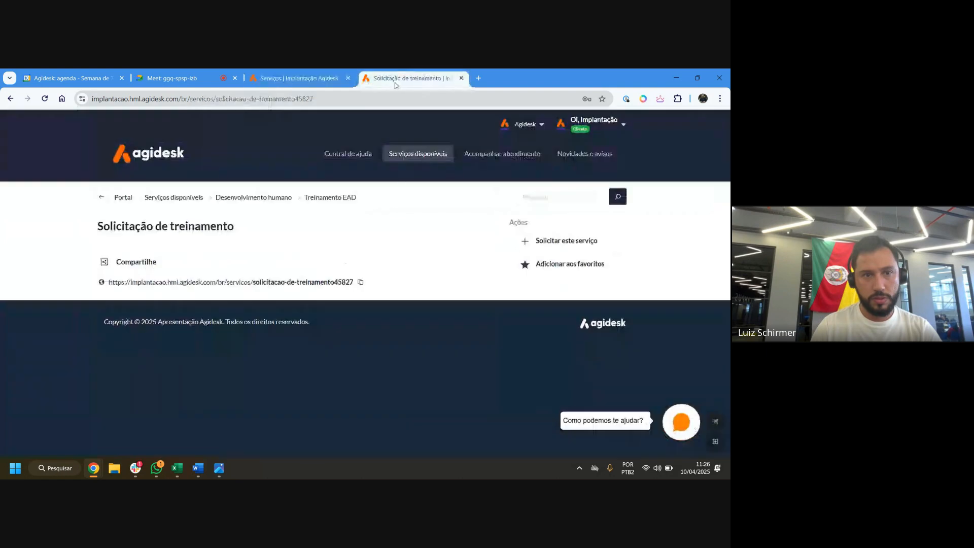
left_click(10, 98)
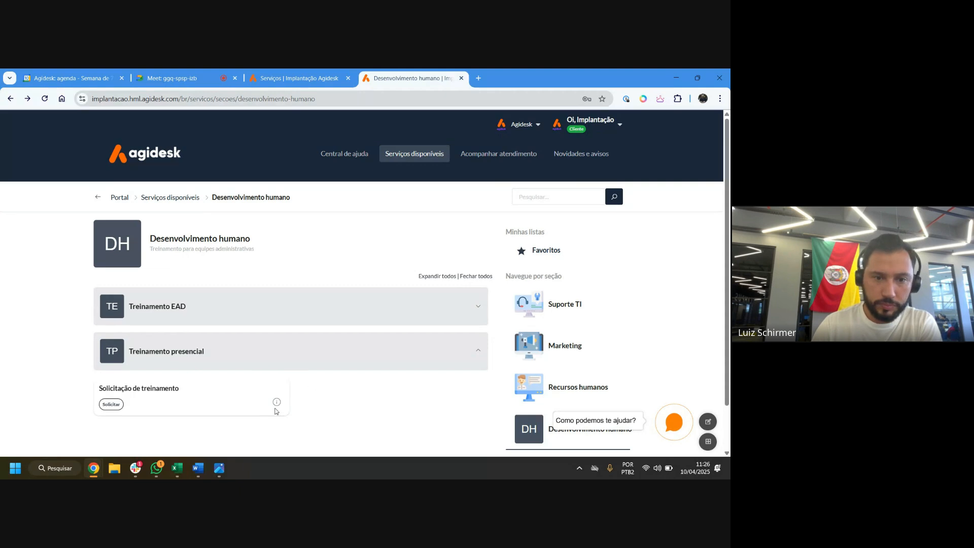
left_click(277, 403)
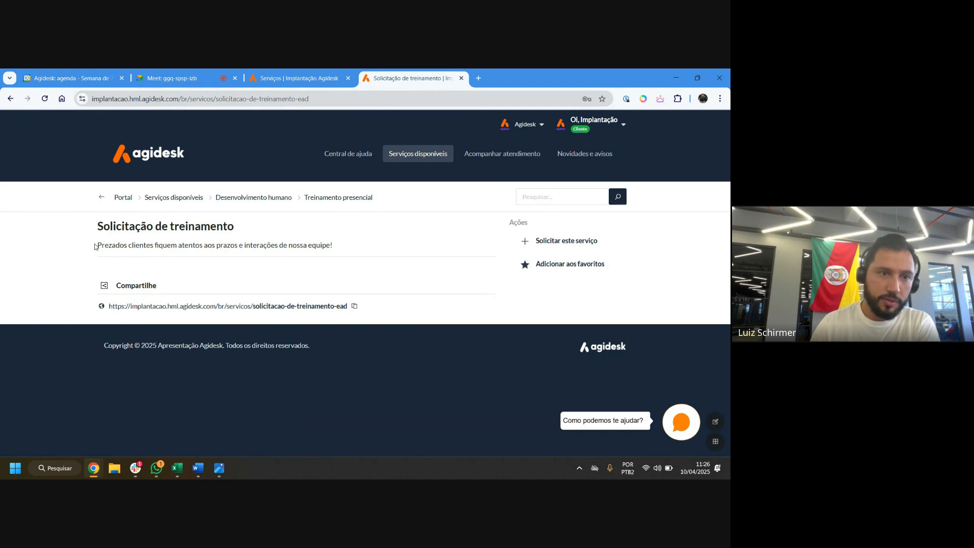
left_click_drag(95, 247, 366, 240)
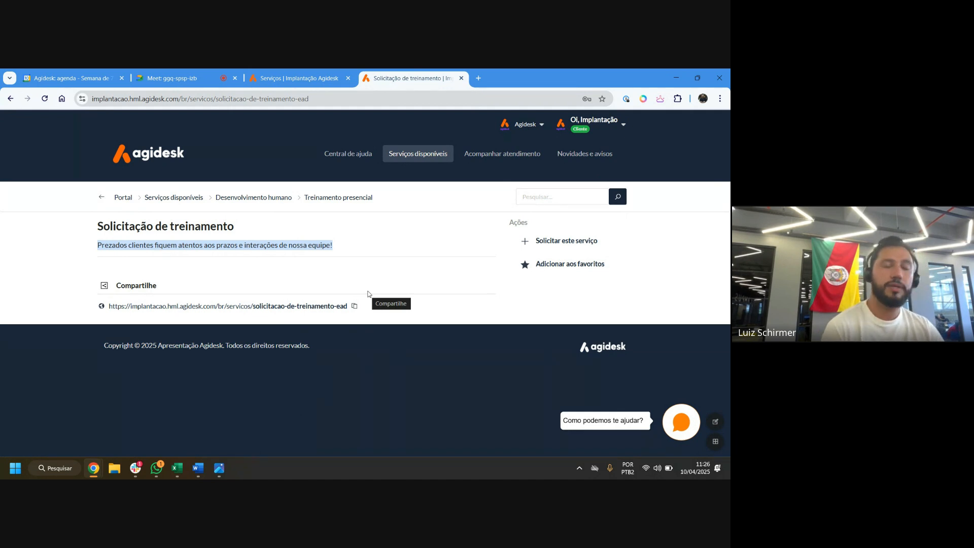
left_click(354, 306)
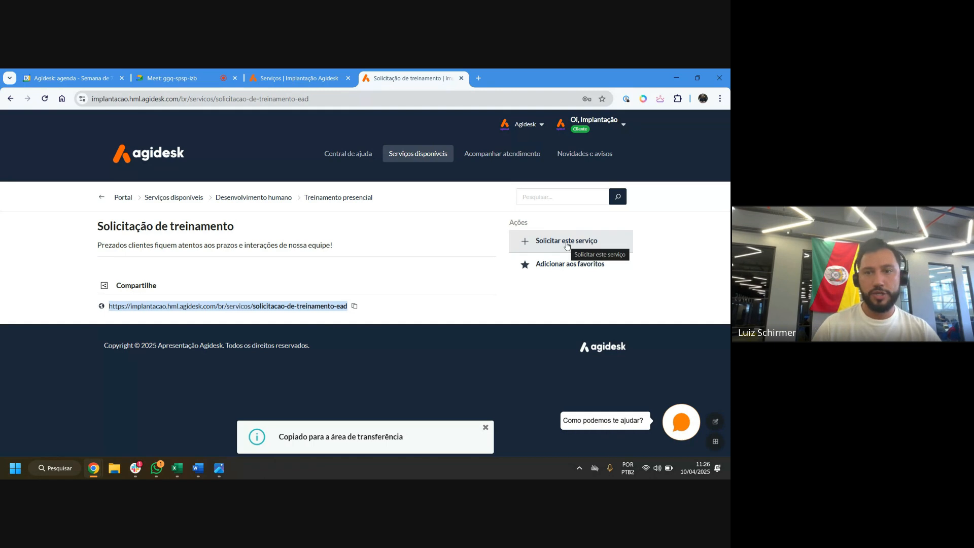
left_click_drag(333, 246, 150, 246)
Create and relate a new keyword with the presenter's first name on the Treinamento presencial service and save the record
left_click(268, 76)
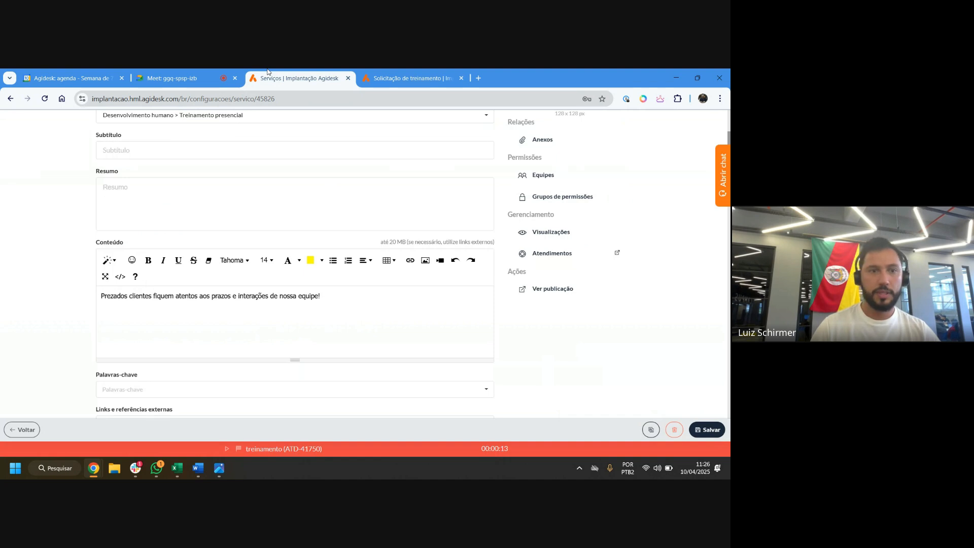
scroll(203, 266, "down", 2)
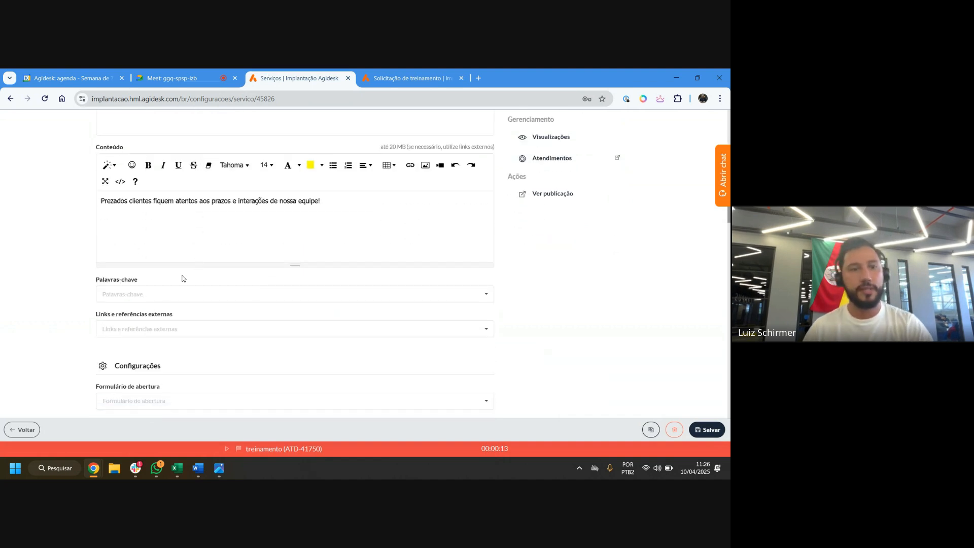
left_click_drag(91, 280, 163, 279)
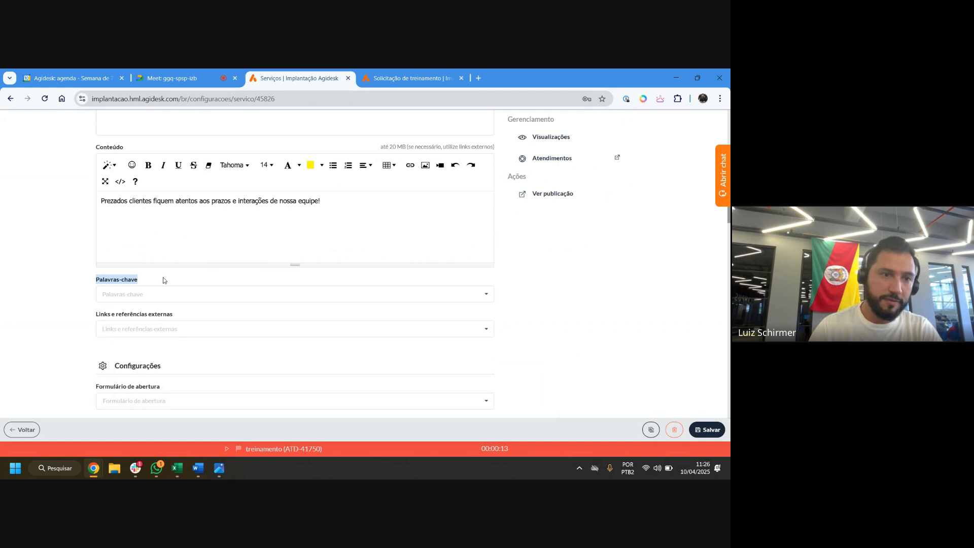
left_click(136, 293)
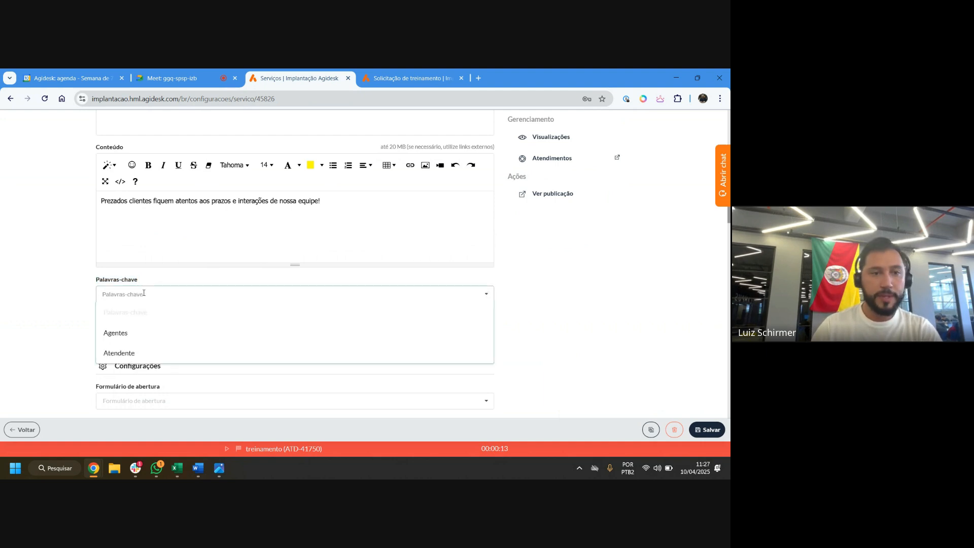
left_click(87, 264)
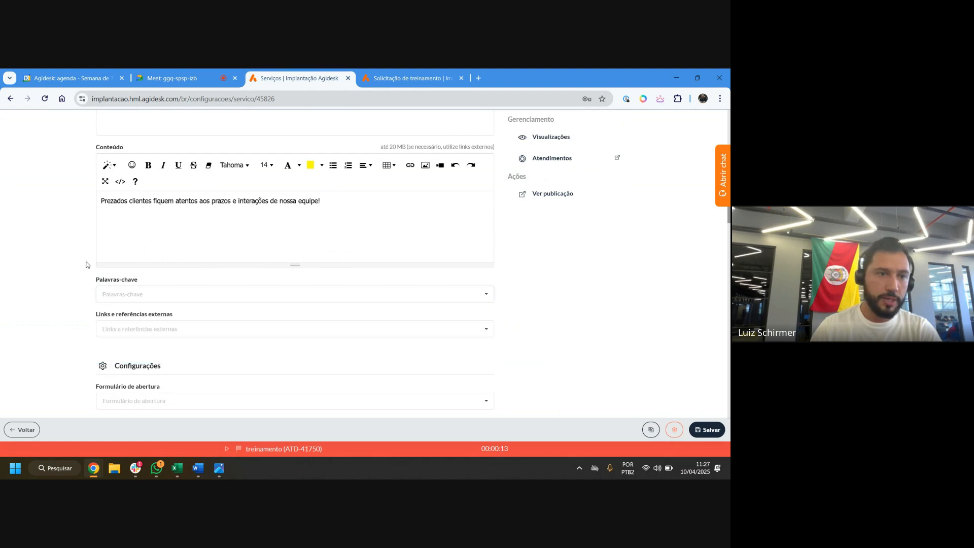
scroll(127, 275, "up", 4)
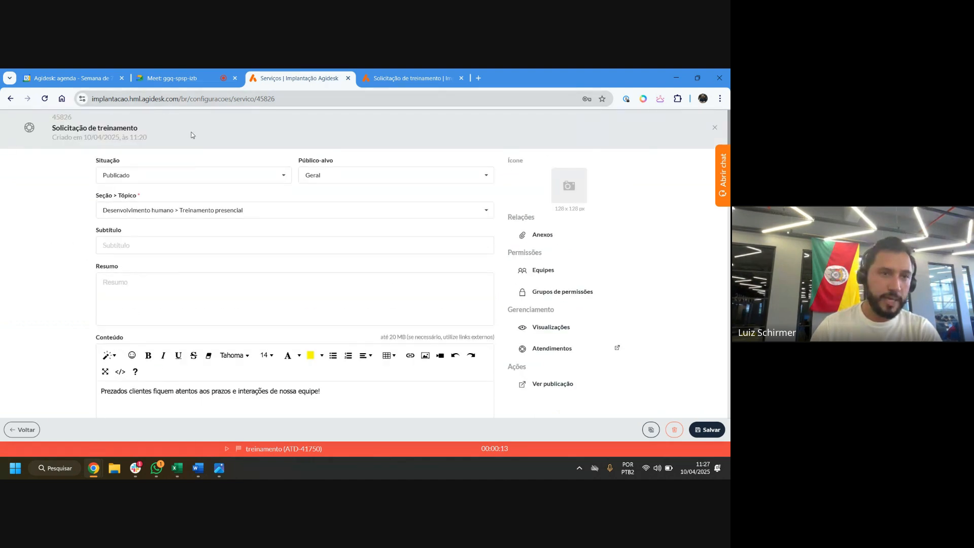
scroll(306, 245, "down", 3)
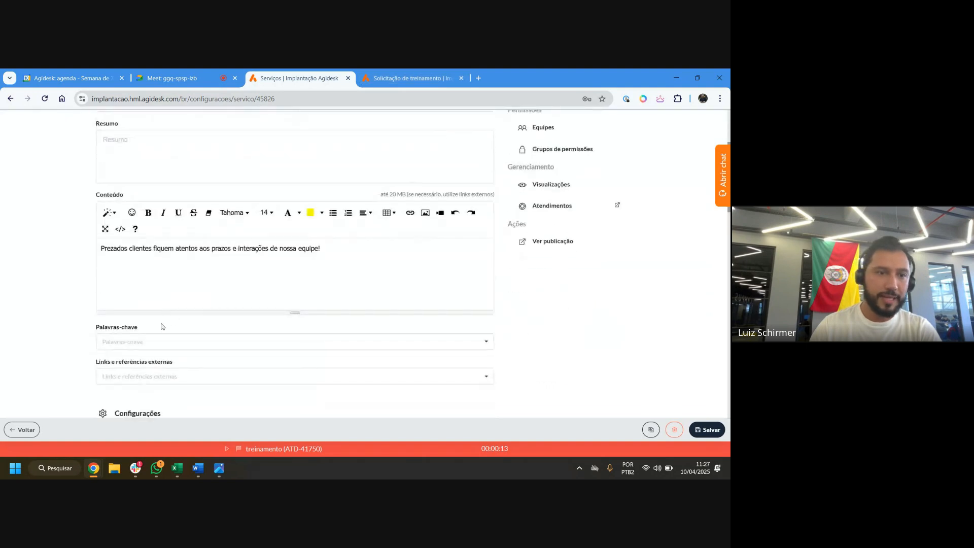
left_click(147, 342)
type("Luiz")
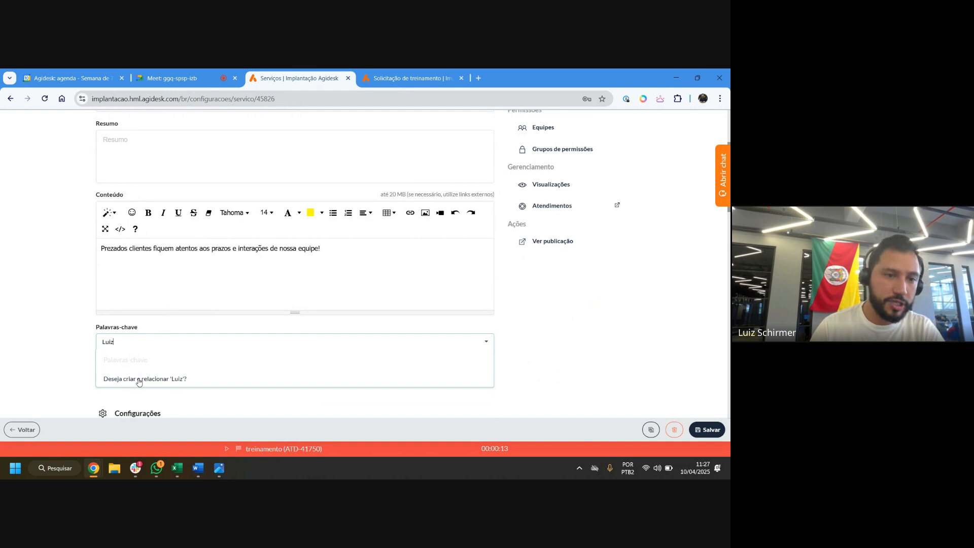
left_click(139, 379)
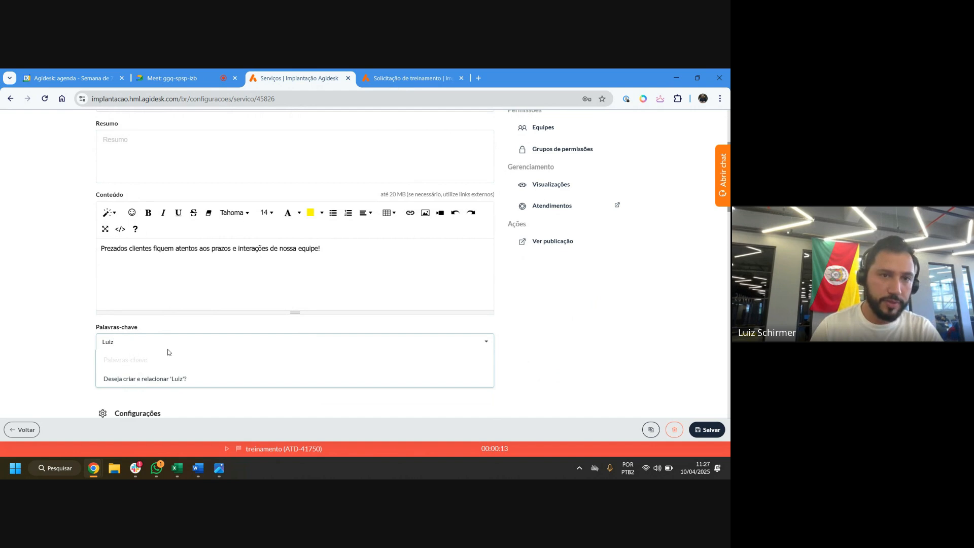
left_click(707, 430)
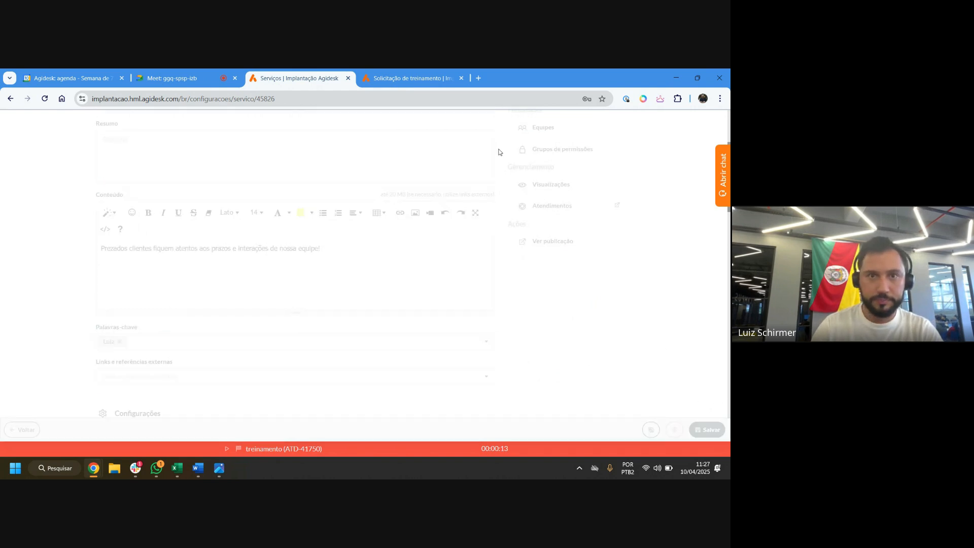
Search the portal's available services for the new keyword and check the matching service
left_click(416, 79)
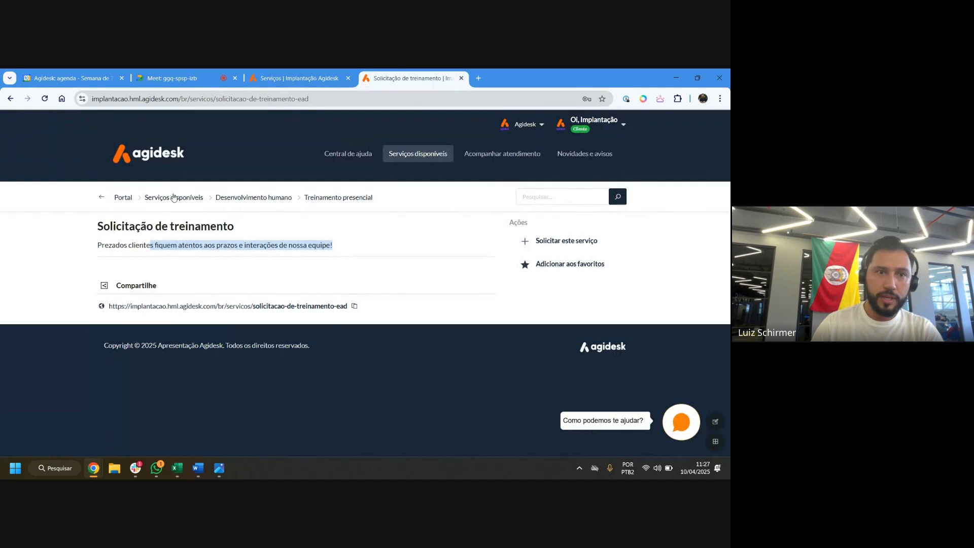
left_click(173, 198)
scroll(456, 285, "down", 2)
scroll(456, 285, "down", 2)
scroll(416, 279, "up", 4)
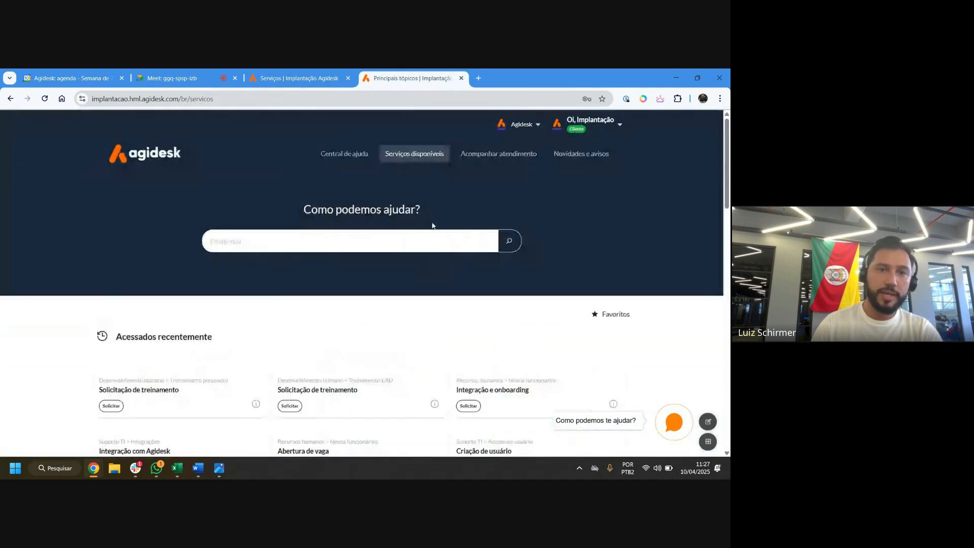
left_click_drag(301, 212, 421, 216)
left_click(407, 249)
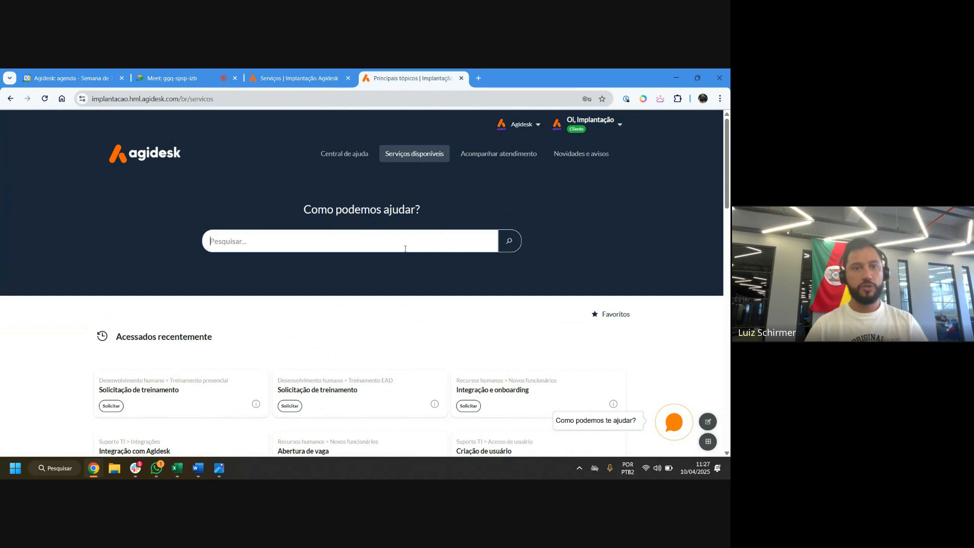
type("luiz")
key("Return")
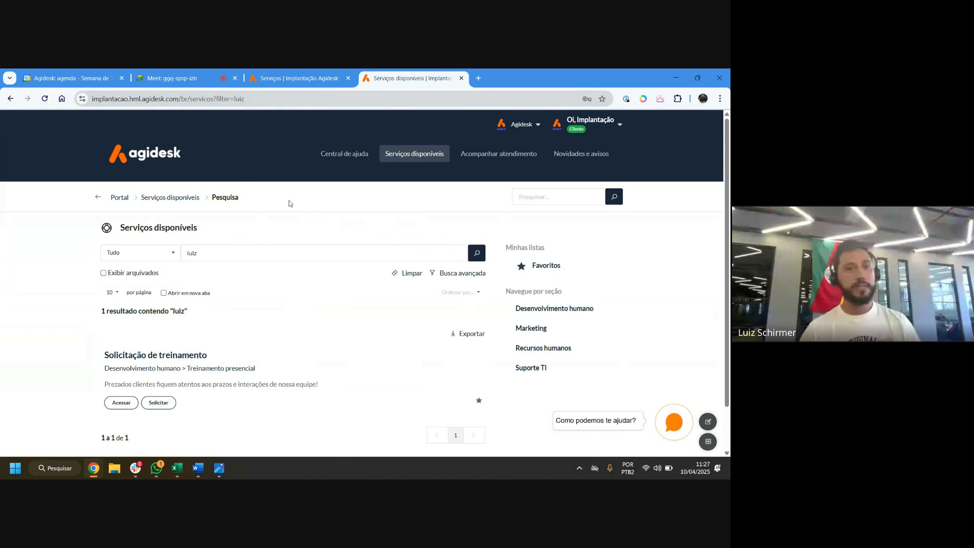
left_click_drag(207, 255, 142, 250)
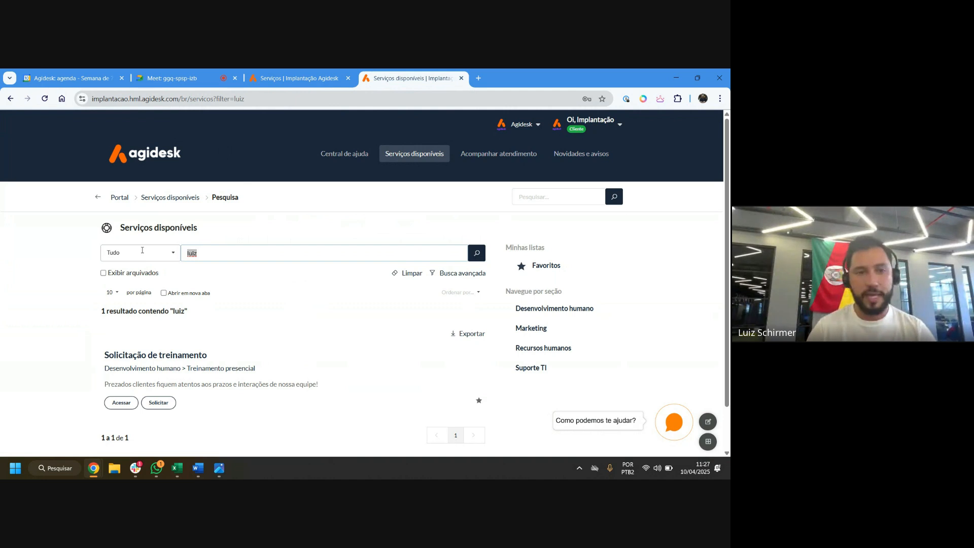
Return to the Treinamento presencial service record and review its default fields for service team, responsible agent, task type and priority
left_click(271, 76)
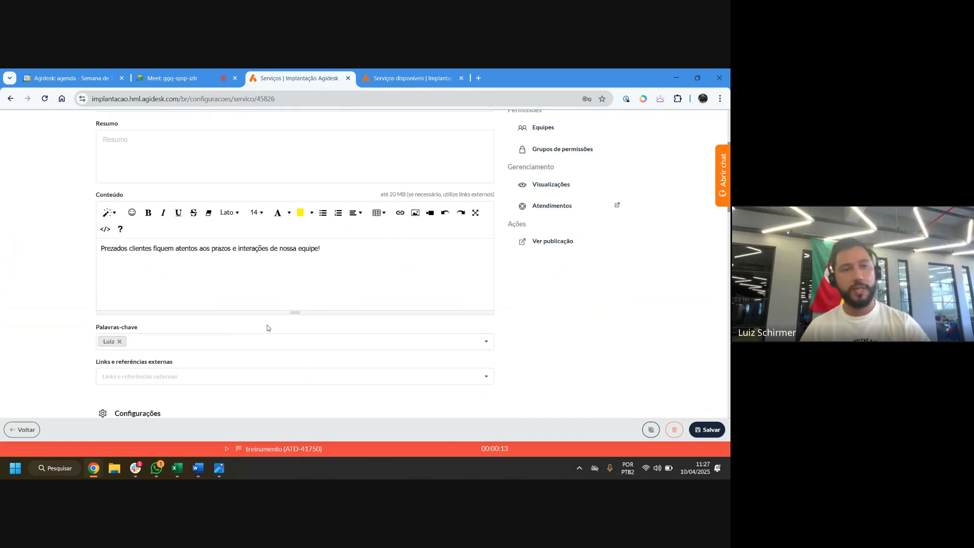
scroll(267, 328, "up", 3)
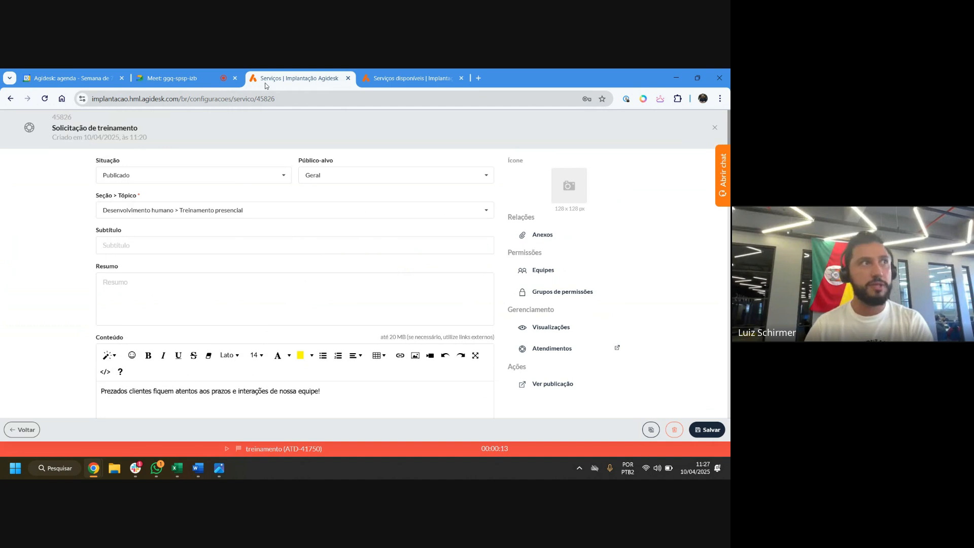
scroll(322, 178, "down", 10)
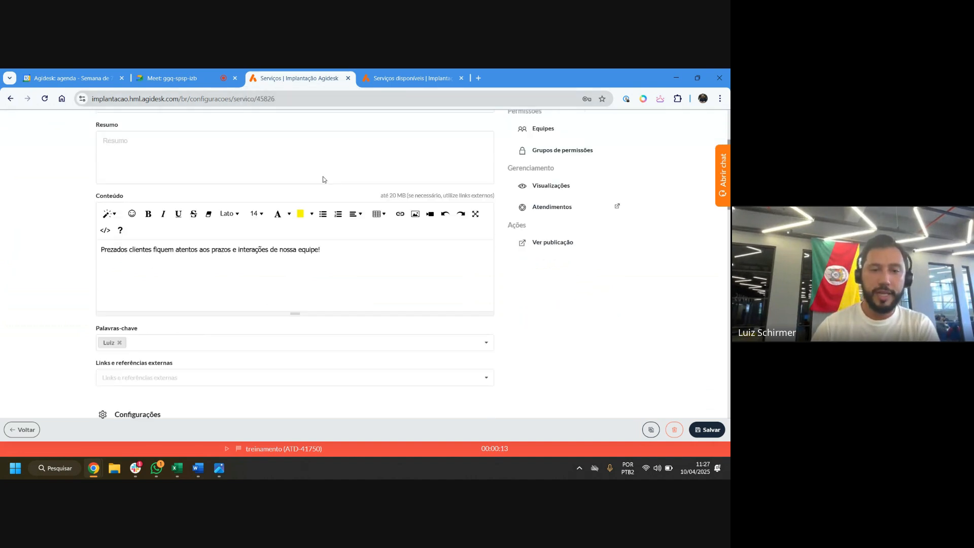
scroll(244, 219, "down", 5)
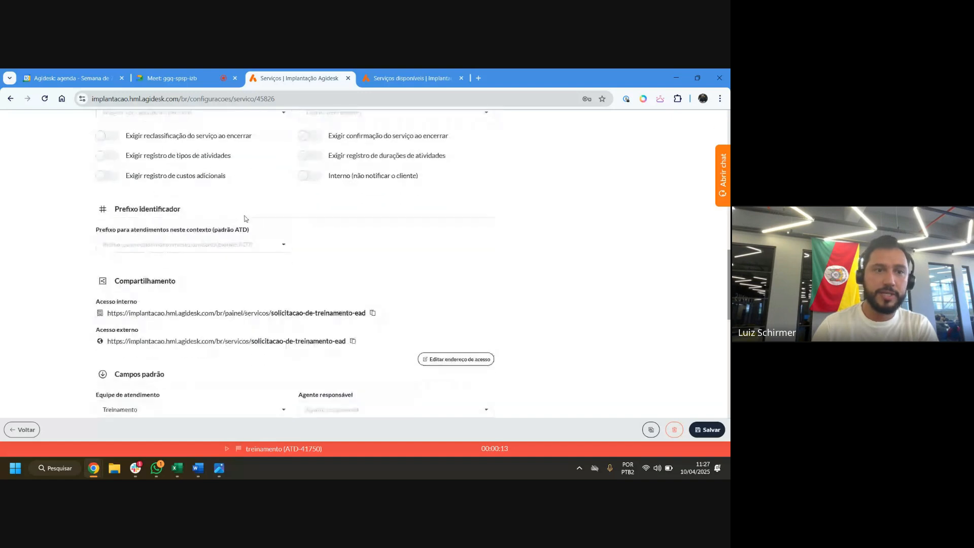
left_click_drag(169, 206, 94, 205)
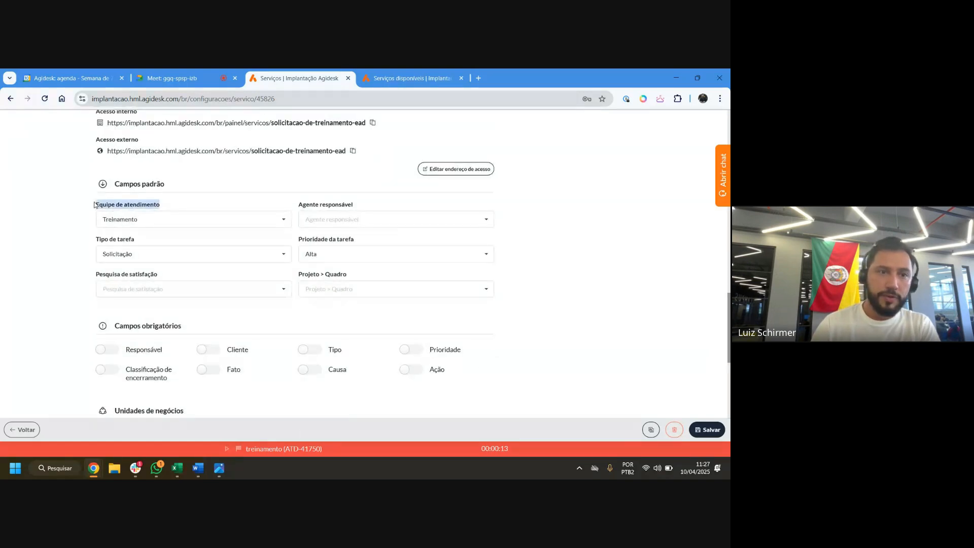
left_click(122, 243)
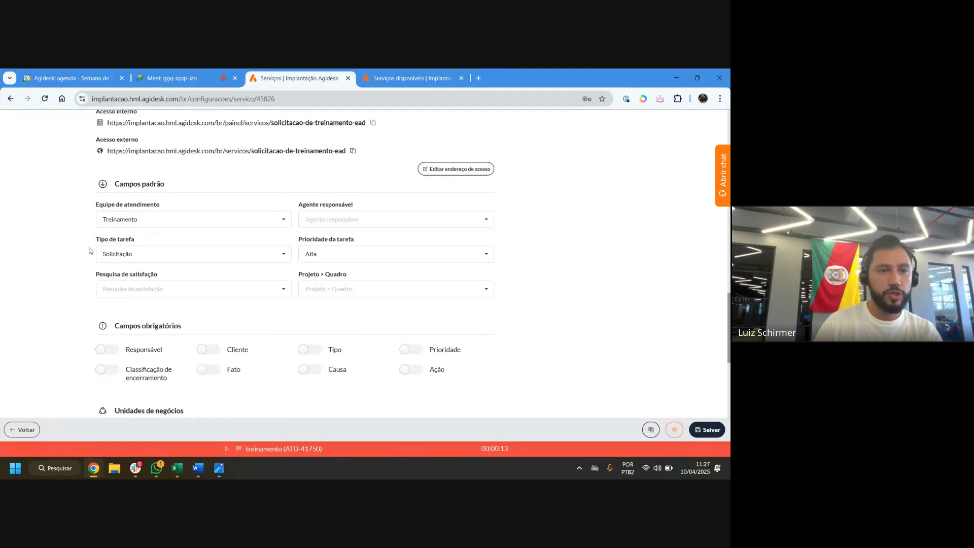
left_click_drag(374, 236, 296, 242)
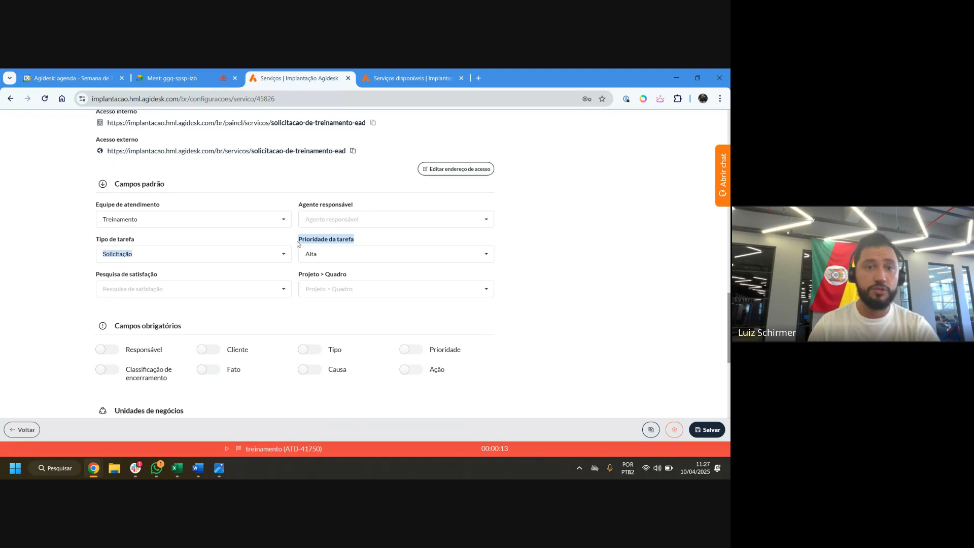
left_click(42, 207)
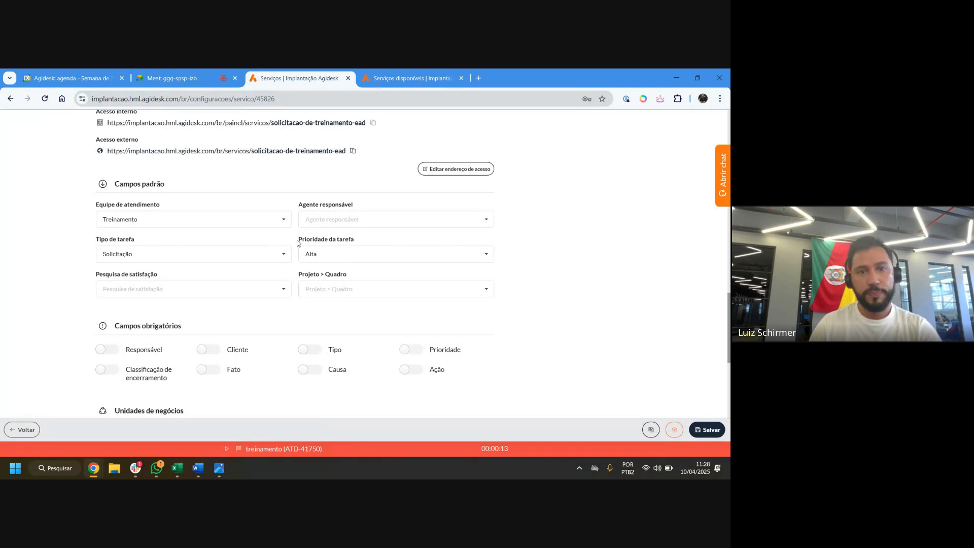
left_click_drag(299, 239, 401, 248)
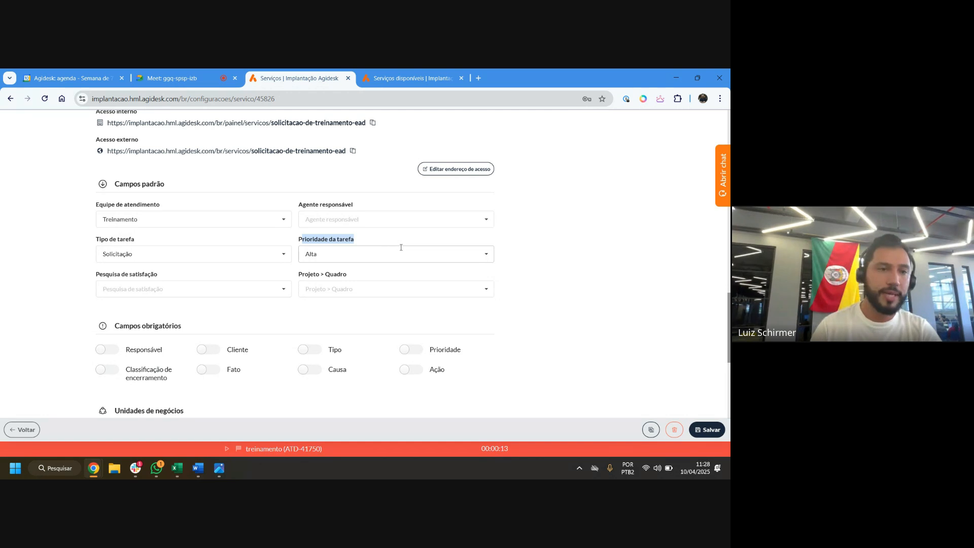
left_click(159, 200)
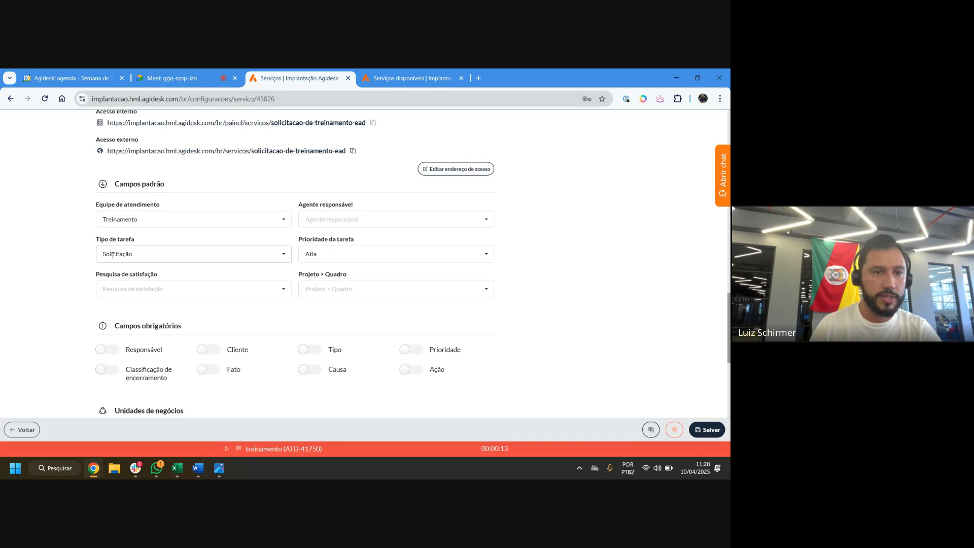
left_click_drag(95, 239, 327, 240)
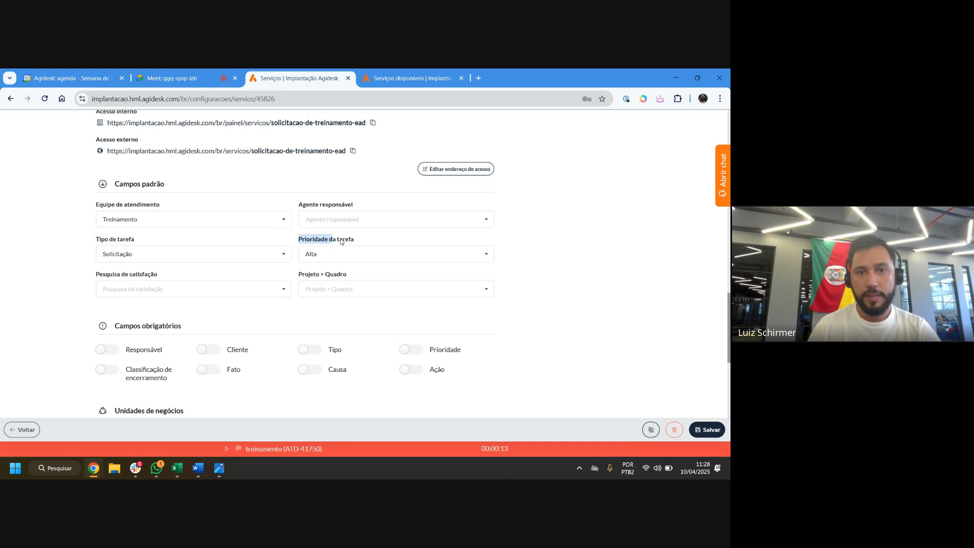
left_click(641, 256)
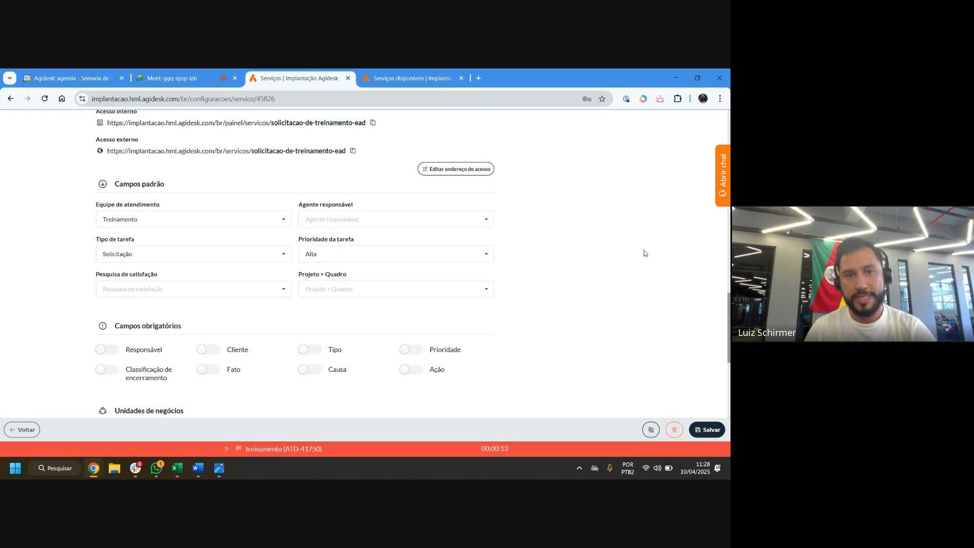
left_click_drag(374, 206, 296, 201)
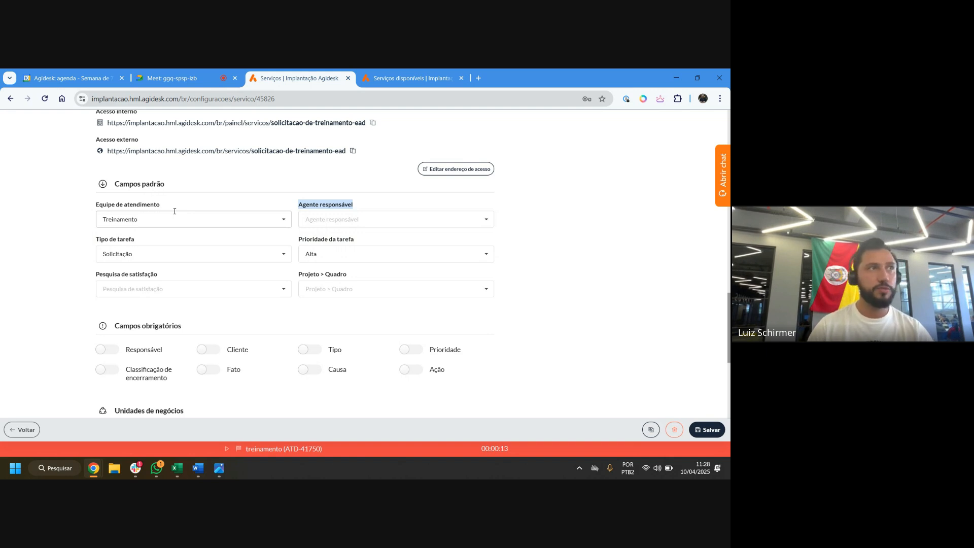
left_click(235, 192)
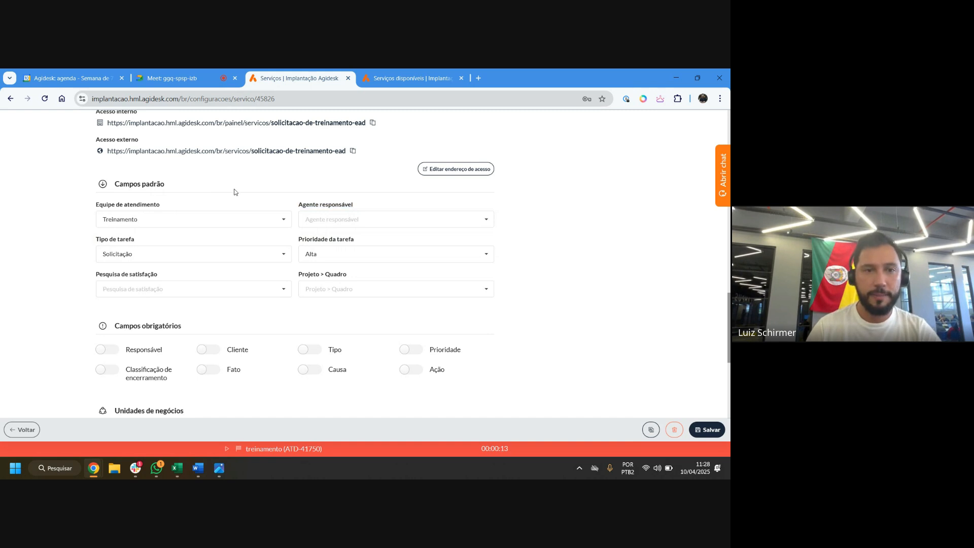
Try Implantação Agidesk as the service's default responsible agent, and clear the selection again
left_click(384, 222)
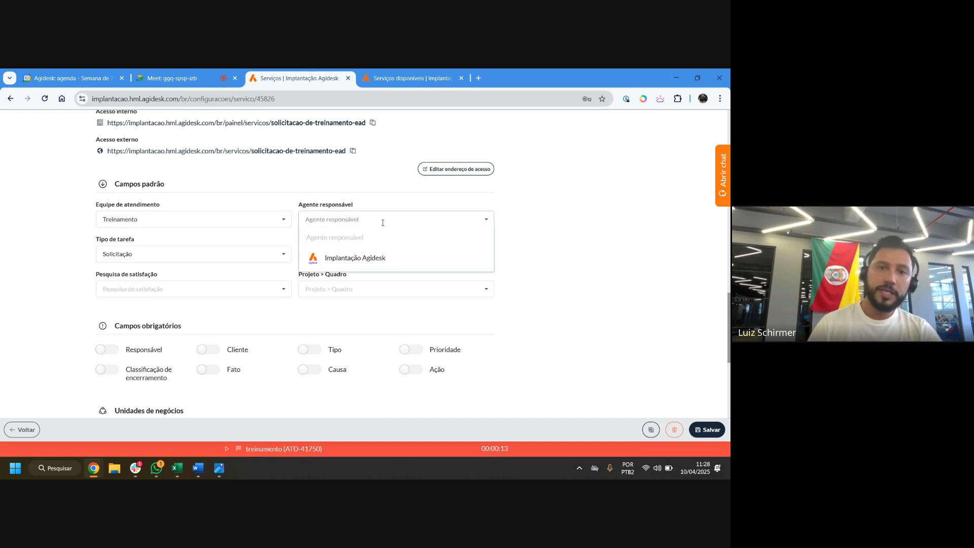
left_click(358, 255)
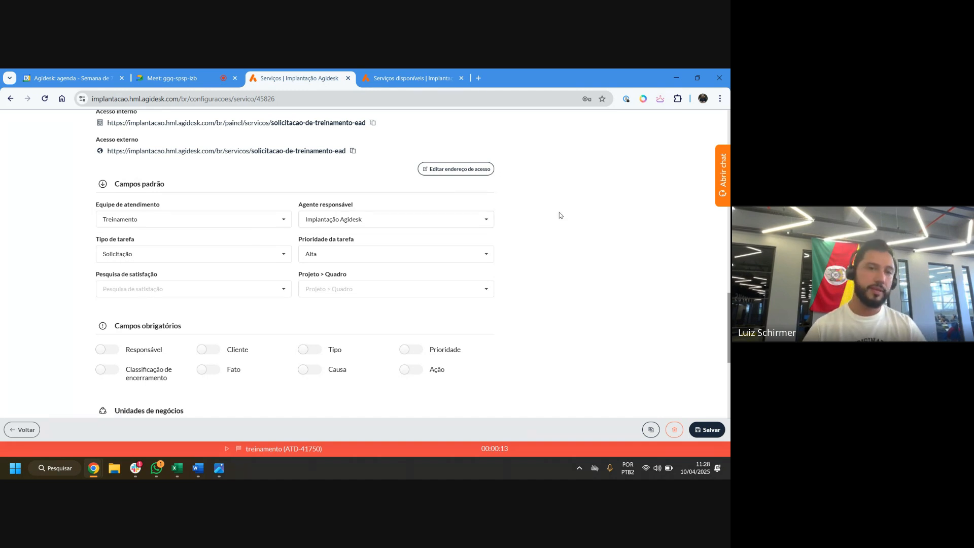
left_click(356, 216)
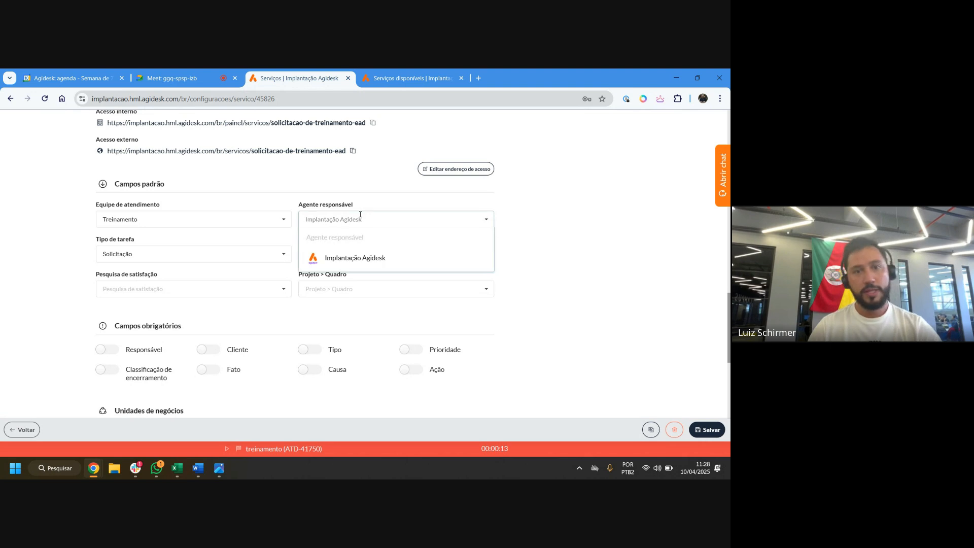
left_click(354, 237)
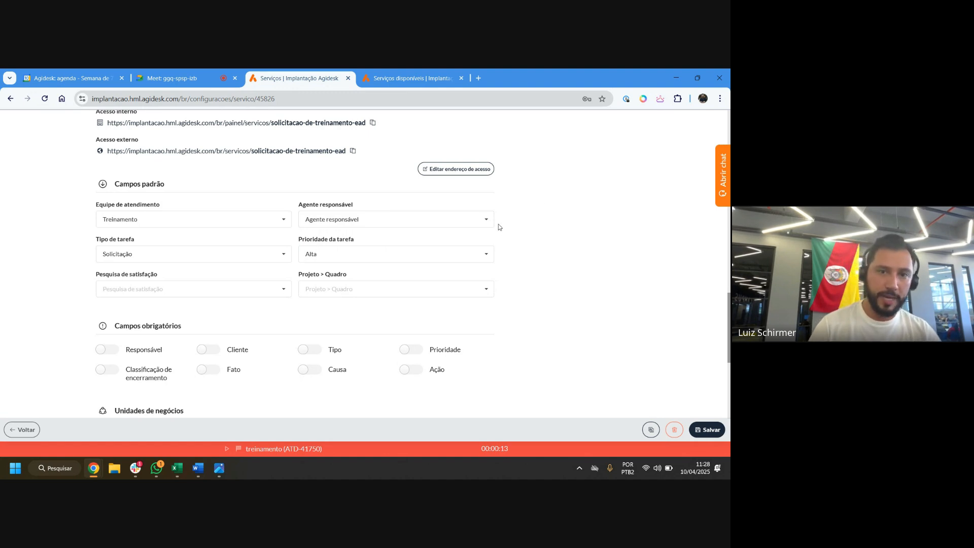
Try the "Não gerar pesquisas de satisfação" option on the service and go back to the services list without saving
scroll(569, 210, "down", 5)
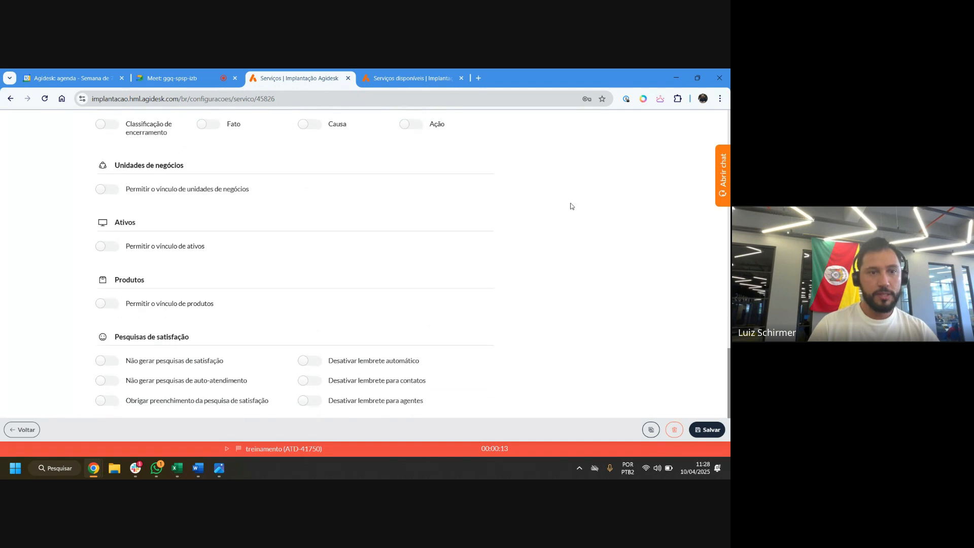
left_click(111, 362)
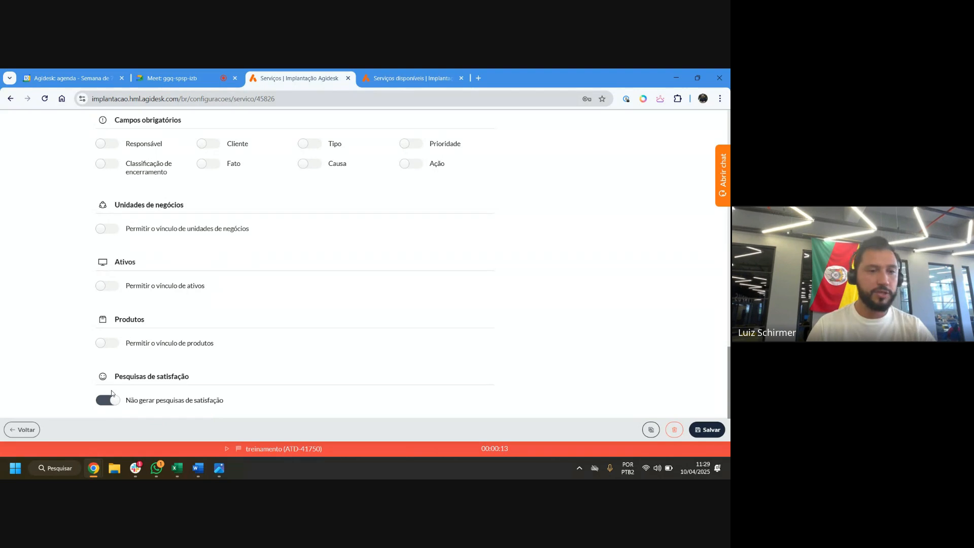
scroll(348, 279, "down", 1)
scroll(348, 277, "up", 15)
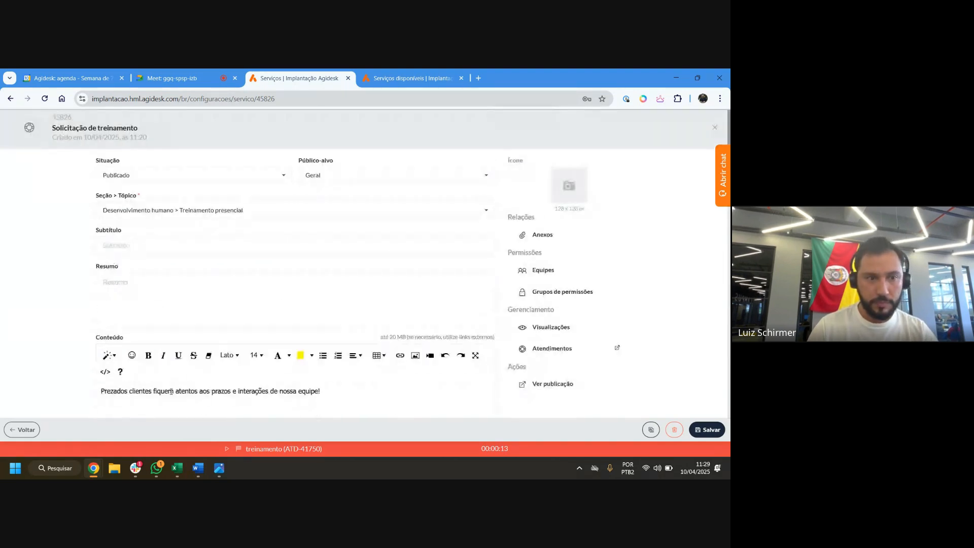
left_click(22, 429)
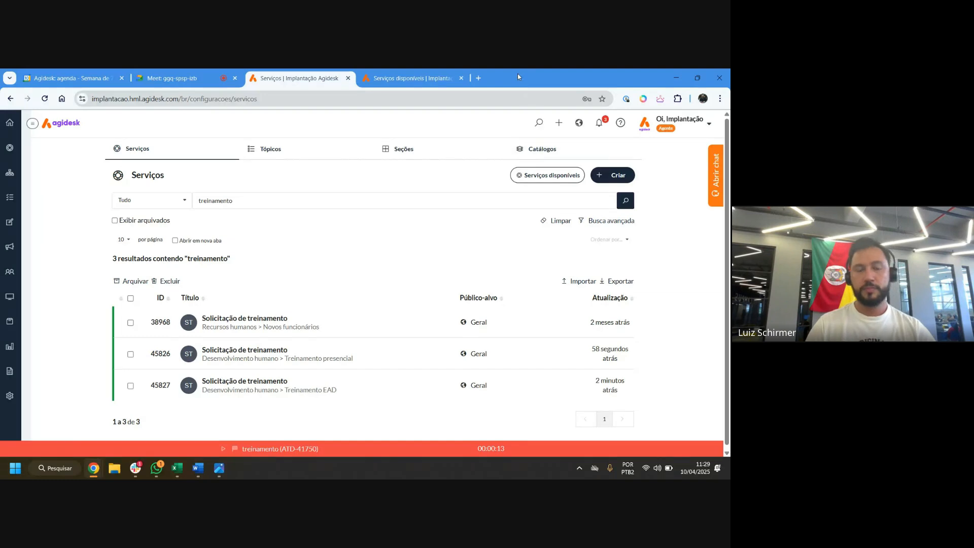
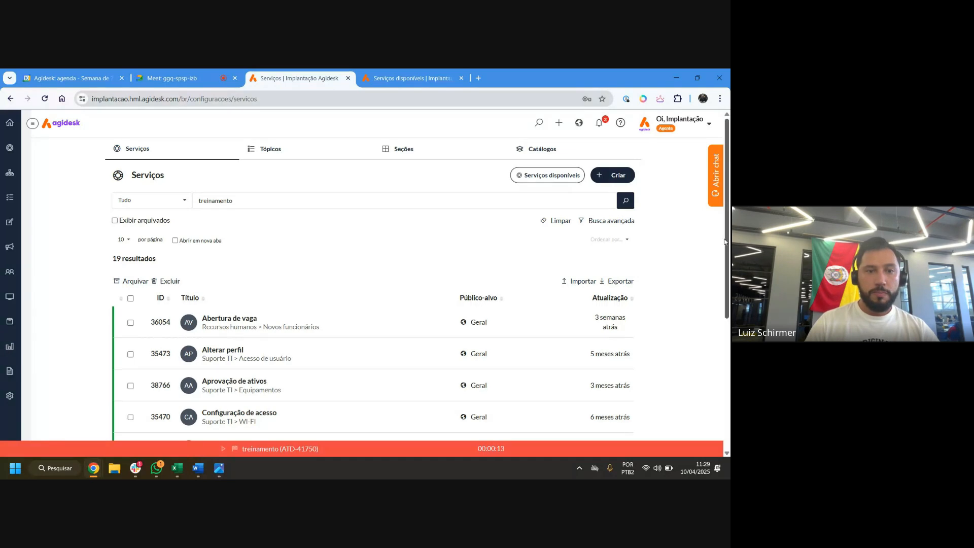
Open the Políticas de SLA list from the Operação group of the system settings
left_click(10, 396)
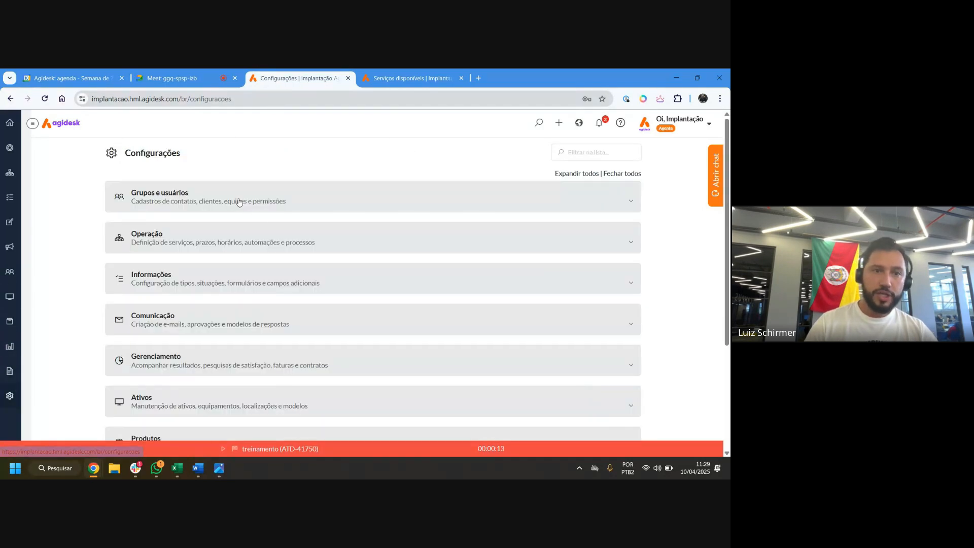
left_click(136, 238)
left_click(136, 239)
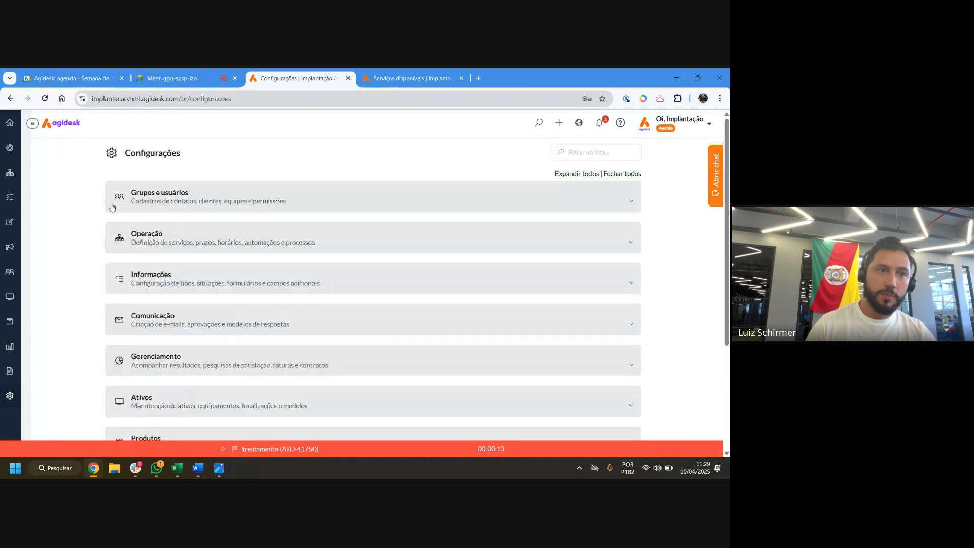
left_click(32, 124)
left_click(65, 144)
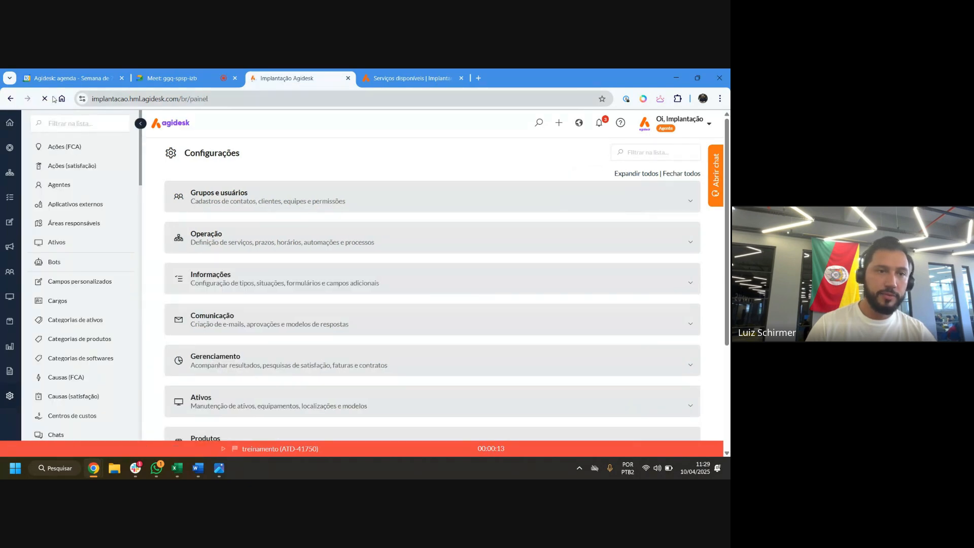
left_click(10, 396)
left_click(32, 123)
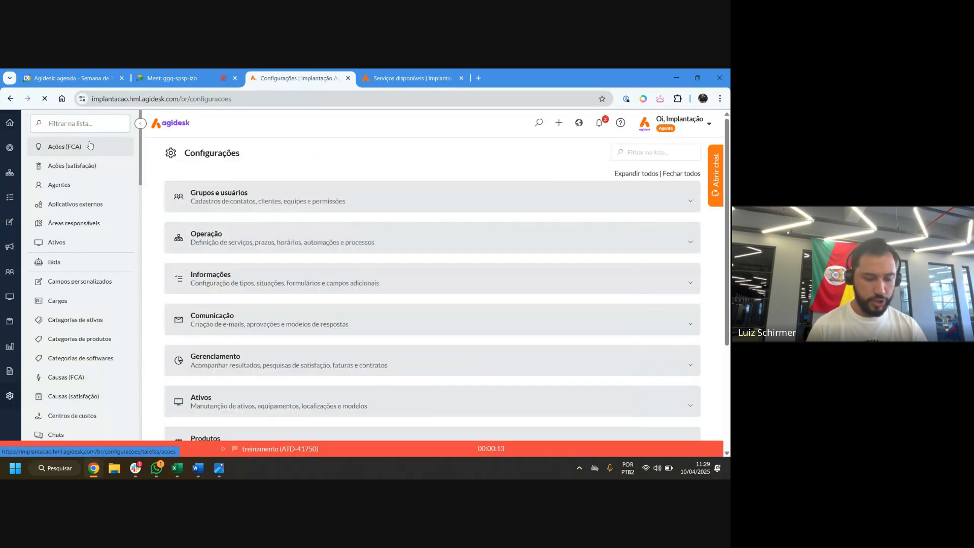
type("slas")
key("BackSpace")
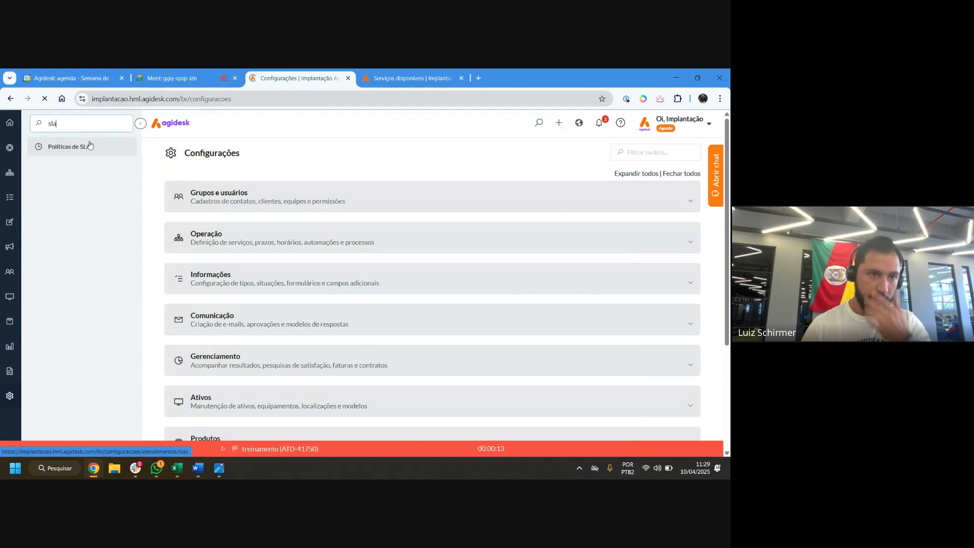
left_click(196, 236)
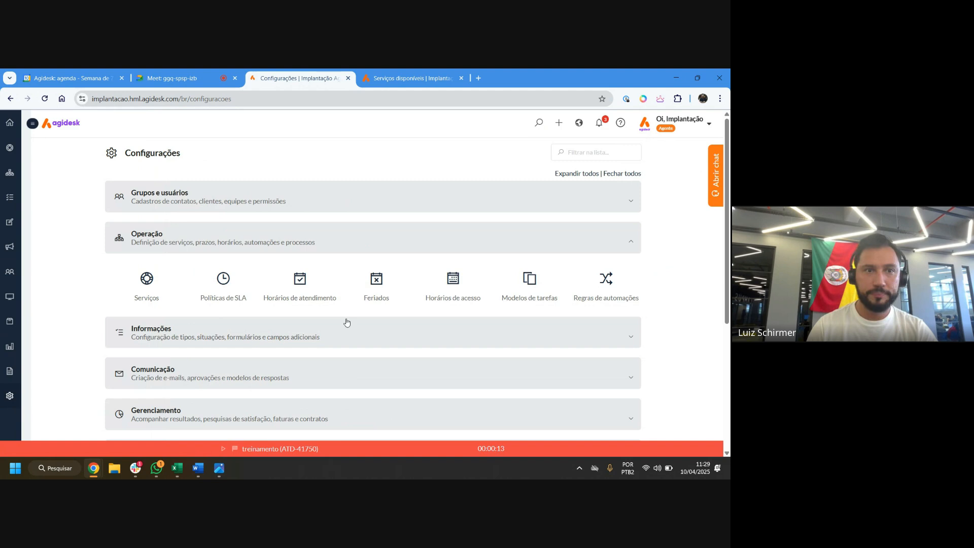
left_click(223, 295)
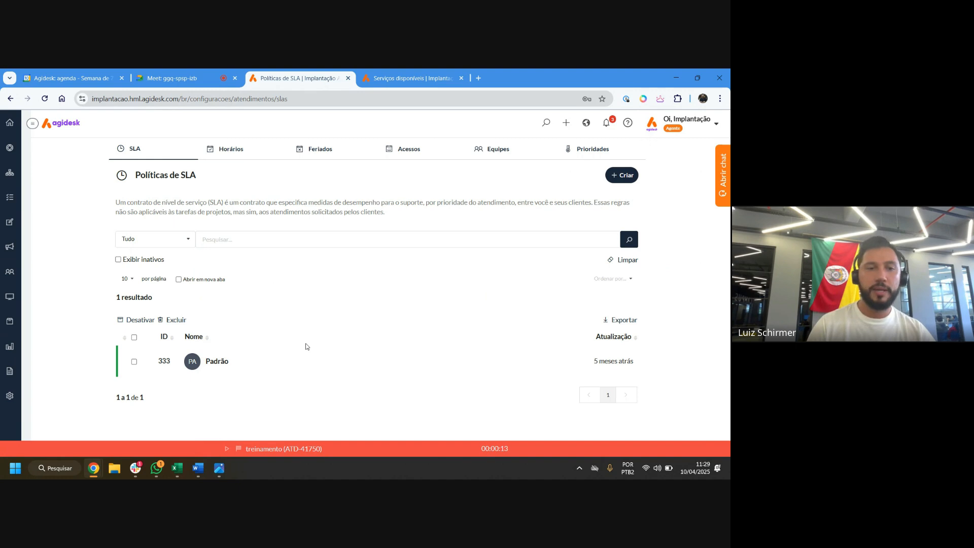
Examine the conditions and the response and solution times per priority in the Padrão SLA policy, and return to the list
left_click(229, 364)
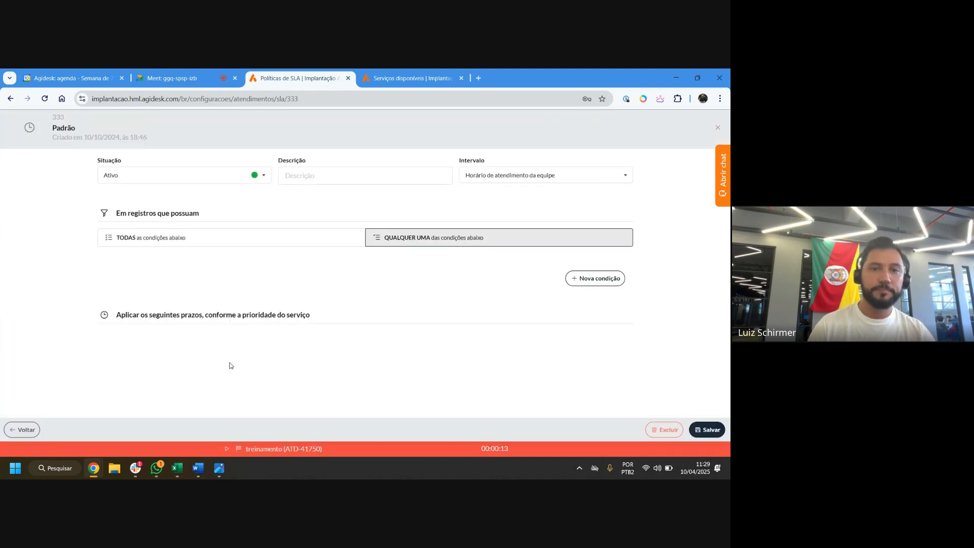
scroll(234, 345, "down", 2)
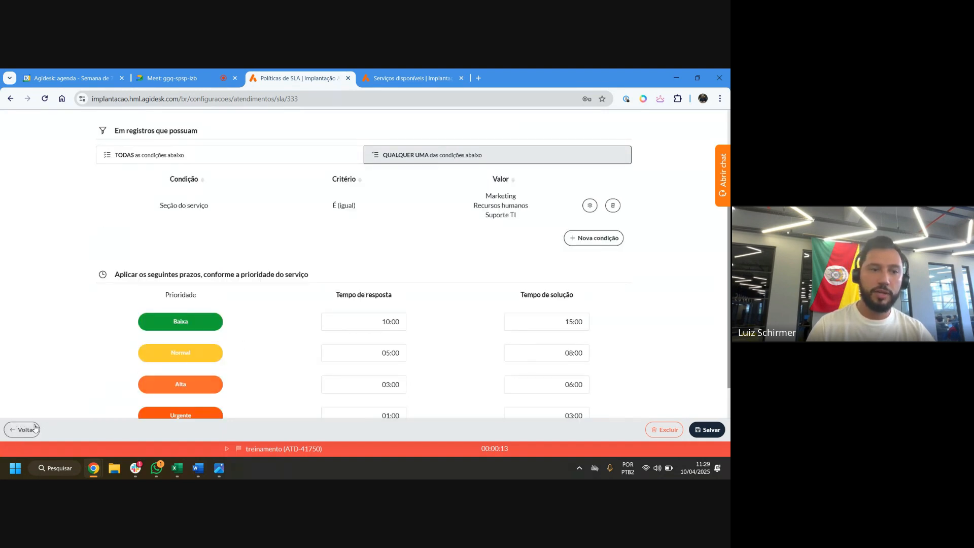
left_click(22, 435)
Start a new SLA policy named "Equipe treinamento" with the interval "Horário de atendimento da equipe"
left_click(621, 175)
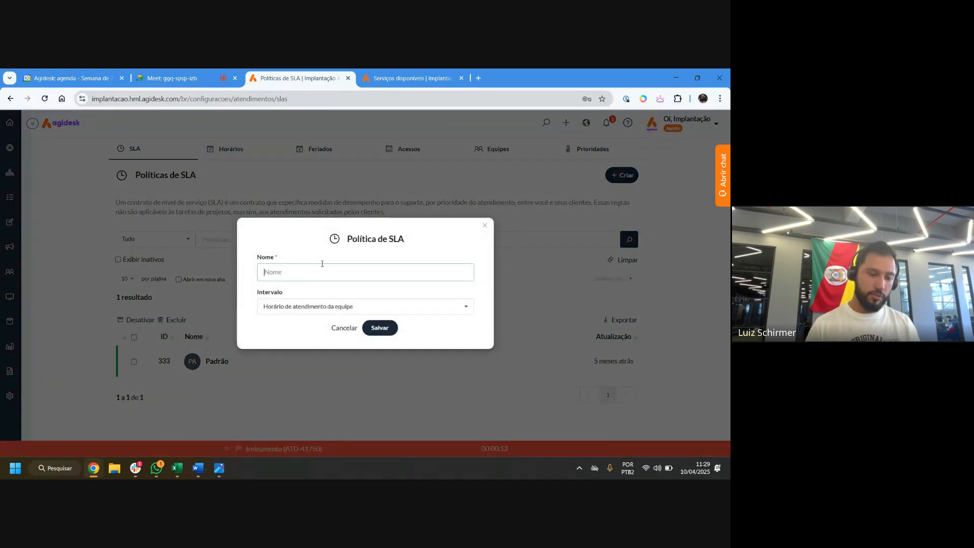
type("Treinamen")
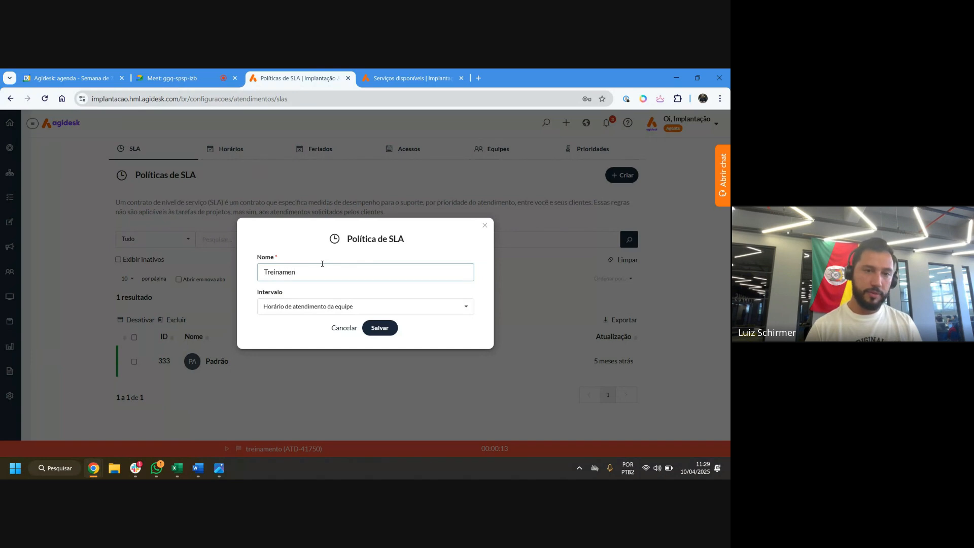
type("t")
key("BackSpace")
key("BackSpace")
key("BackSpace")
key("BackSpace")
key("BackSpace")
key("BackSpace")
key("BackSpace")
key("BackSpace")
key("BackSpace")
key("BackSpace")
type("Equ")
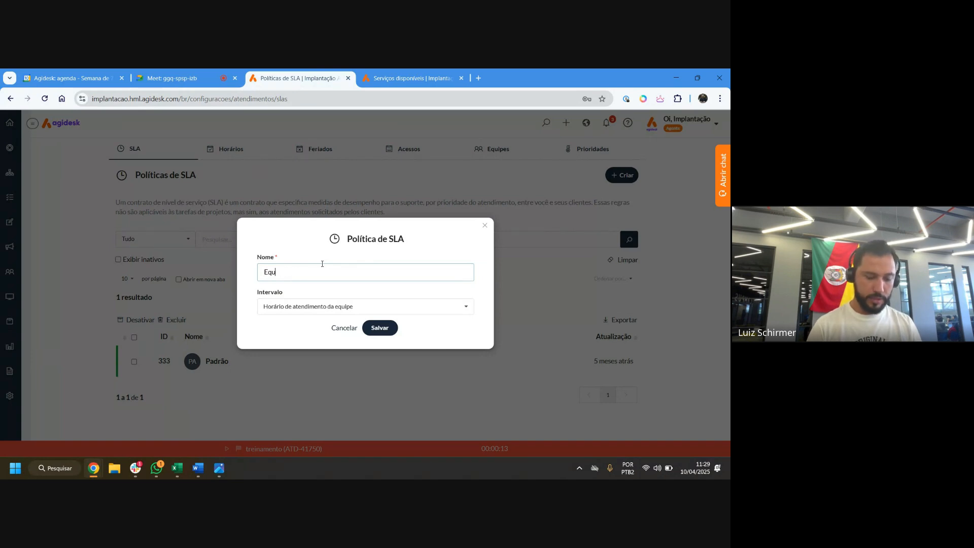
type("ipe treinamento")
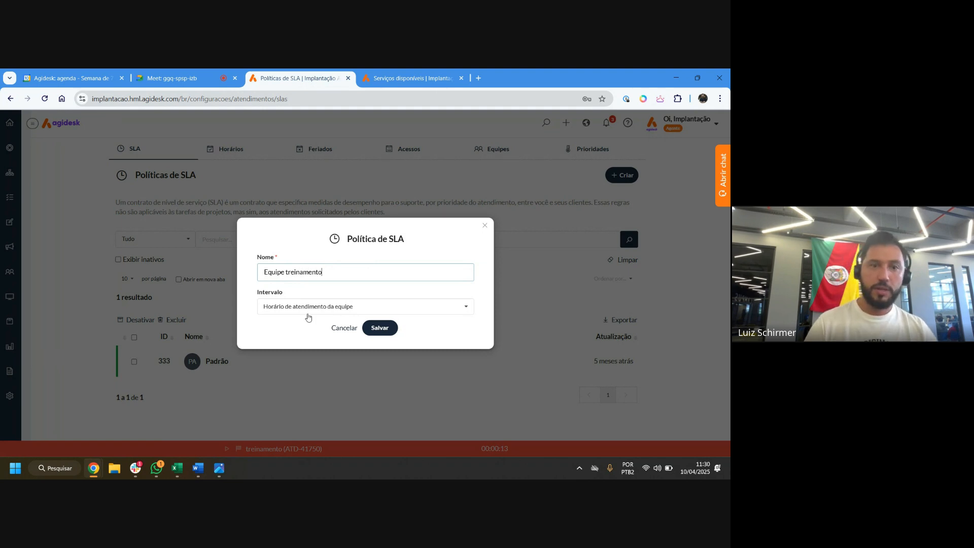
left_click_drag(287, 293, 249, 298)
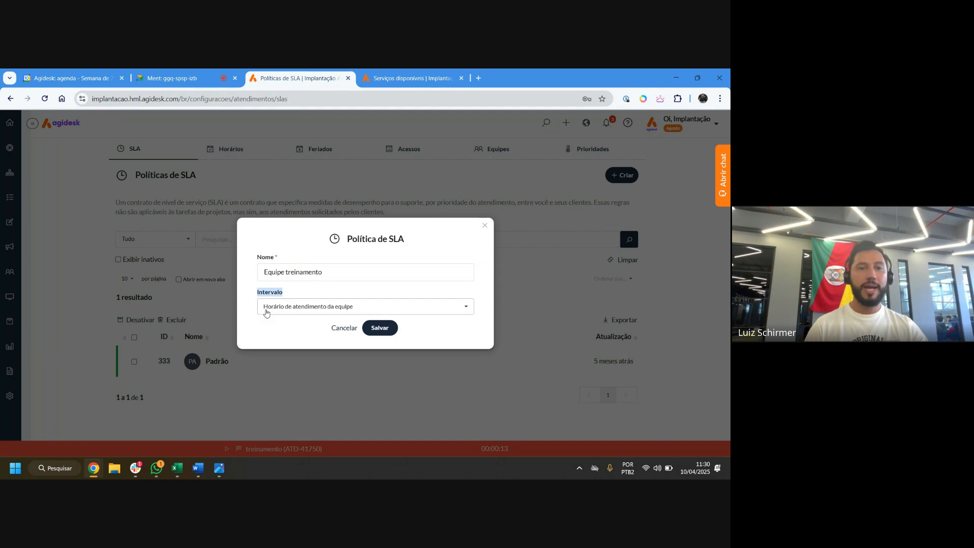
Keep the interval of the Equipe treinamento SLA policy at "Horário de atendimento da equipe" and save the policy
left_click(389, 307)
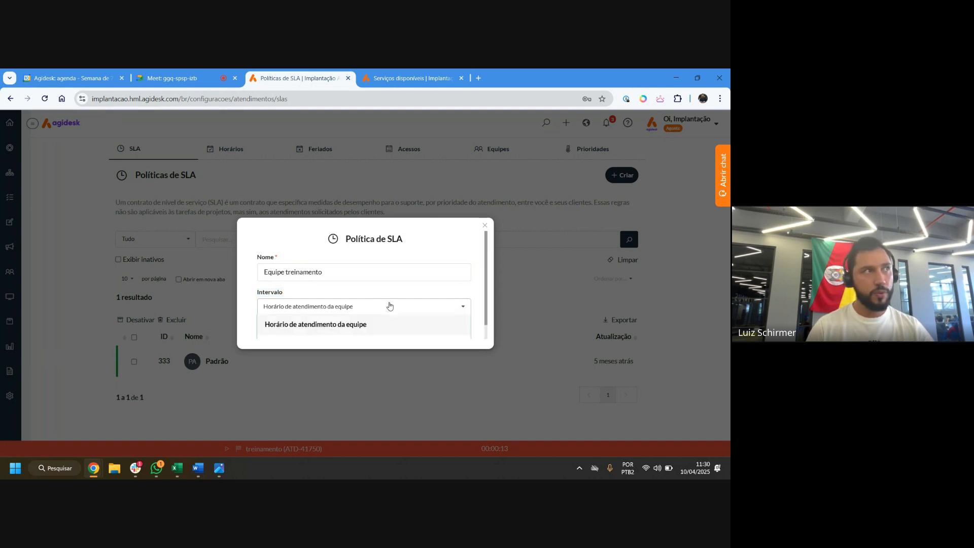
scroll(350, 307, "down", 1)
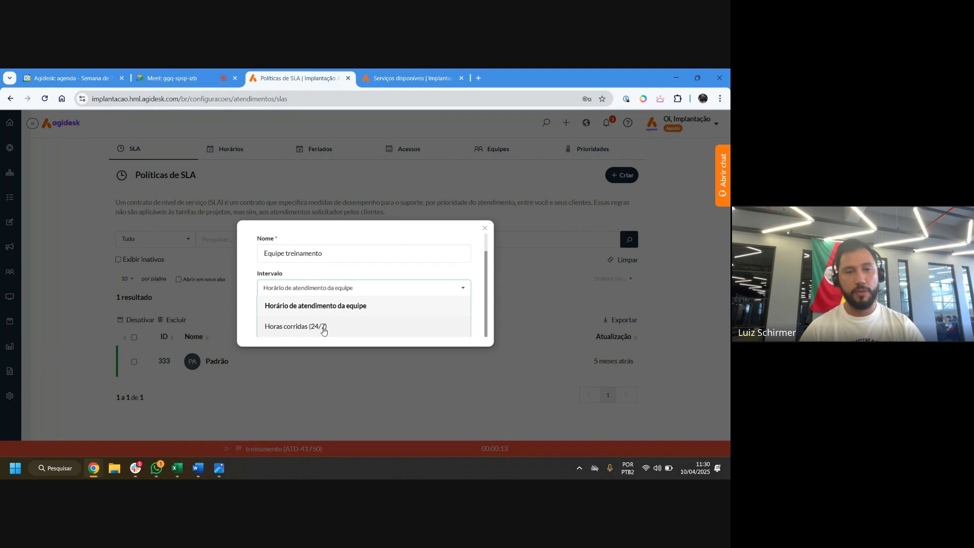
left_click(353, 307)
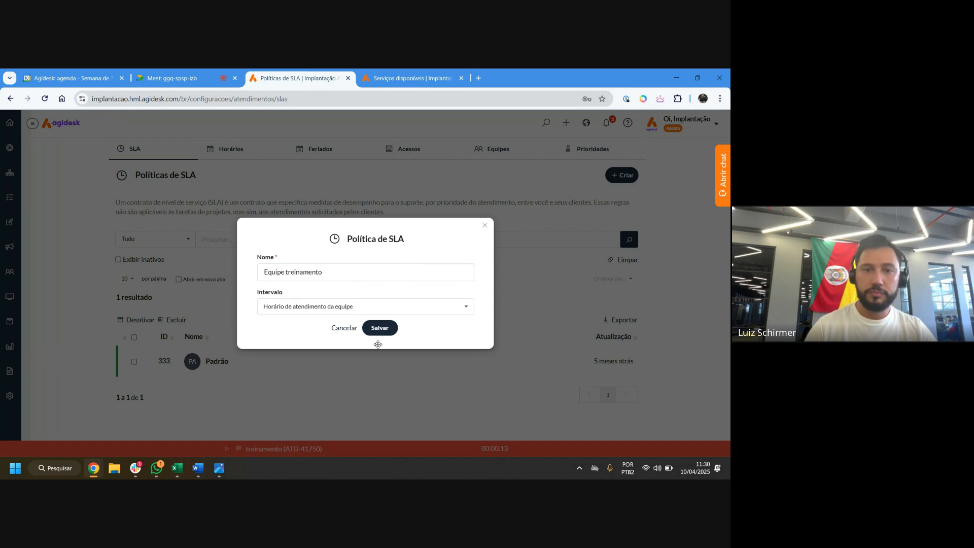
left_click(381, 328)
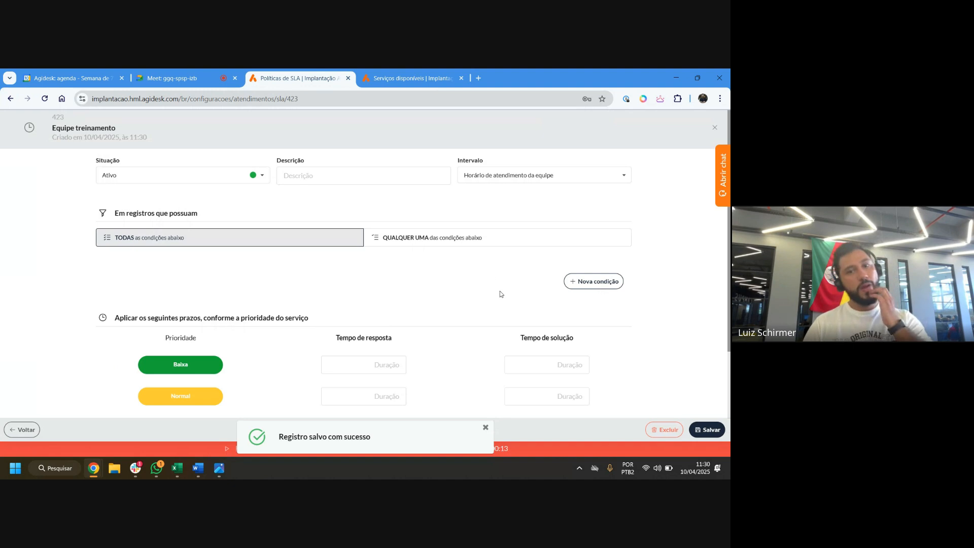
Start a new condition for applying the SLA policy and choose Equipe as its condition type
scroll(482, 271, "down", 2)
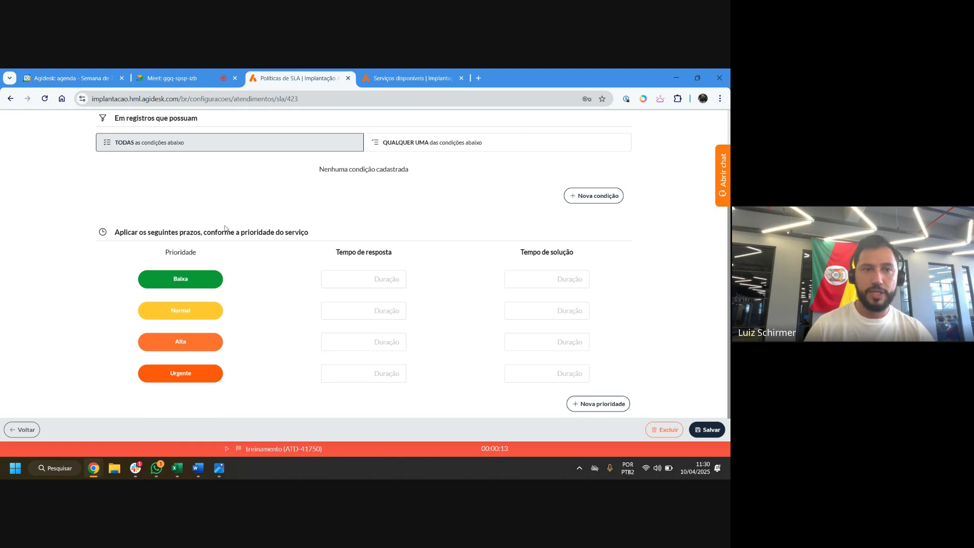
scroll(225, 229, "up", 1)
left_click(587, 244)
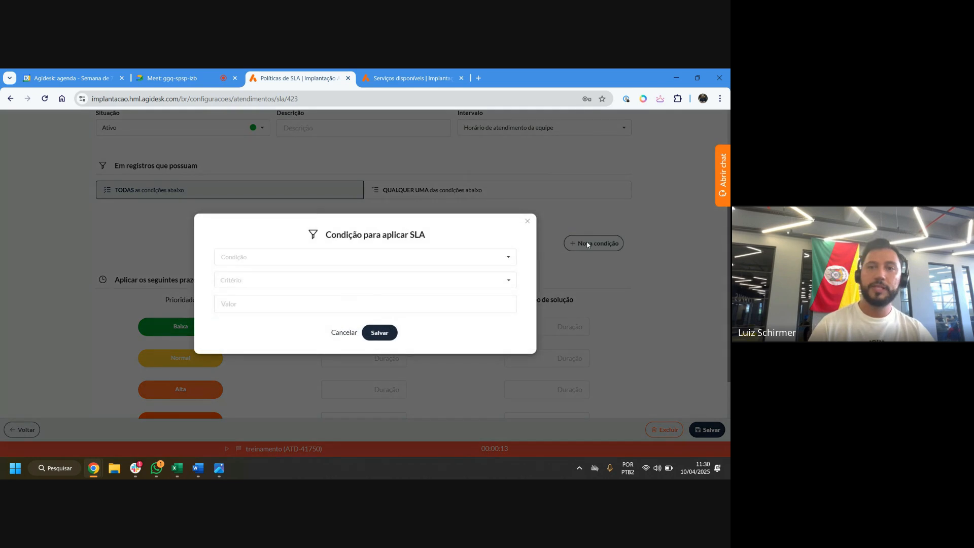
left_click(324, 256)
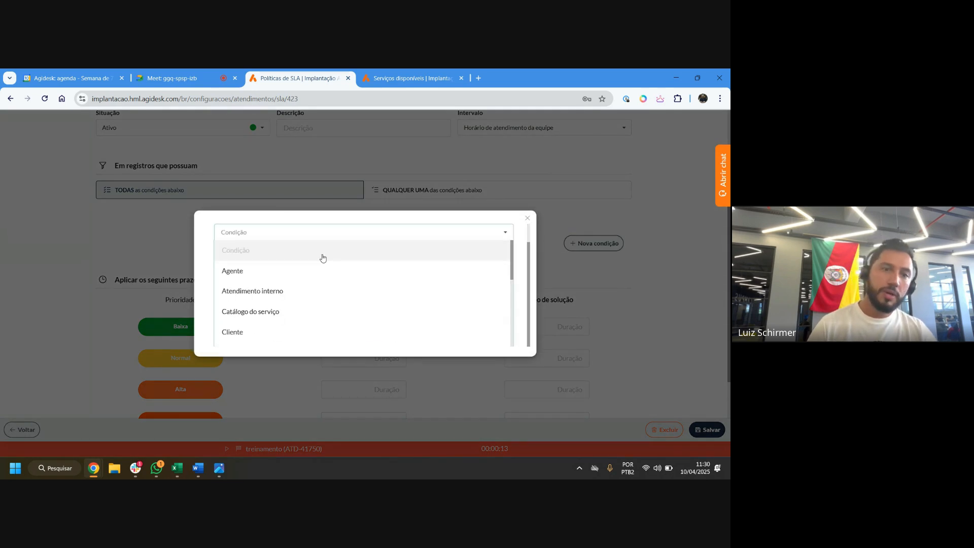
scroll(288, 263, "down", 5)
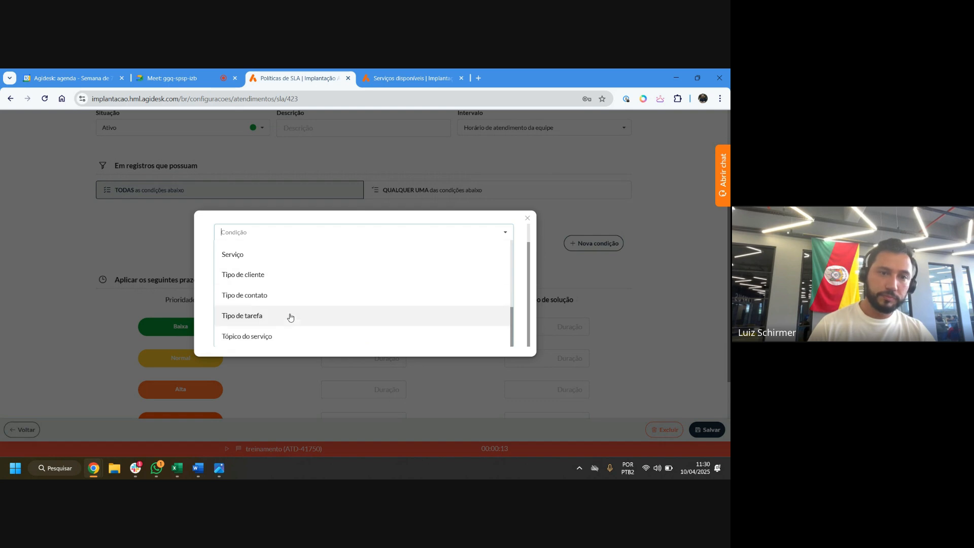
scroll(284, 341, "up", 5)
scroll(281, 335, "down", 2)
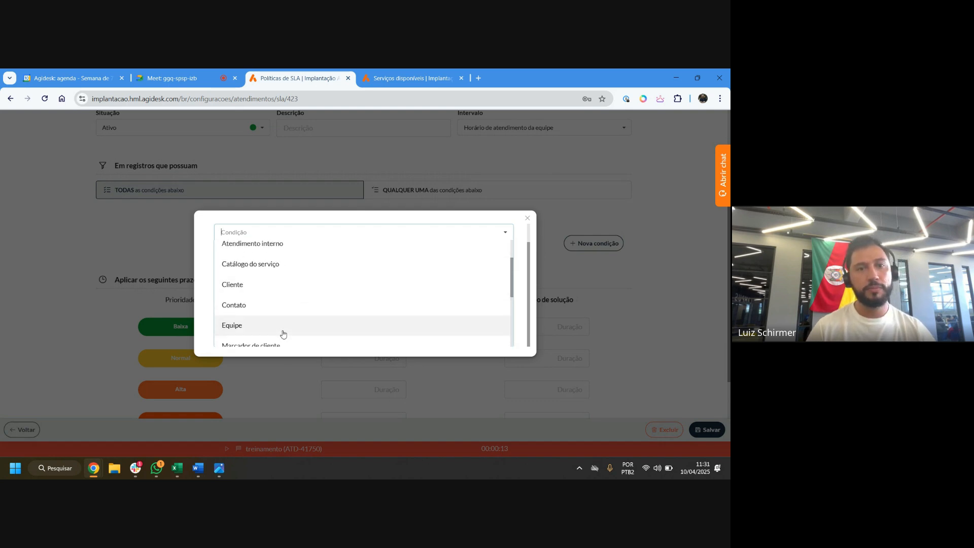
scroll(283, 334, "up", 2)
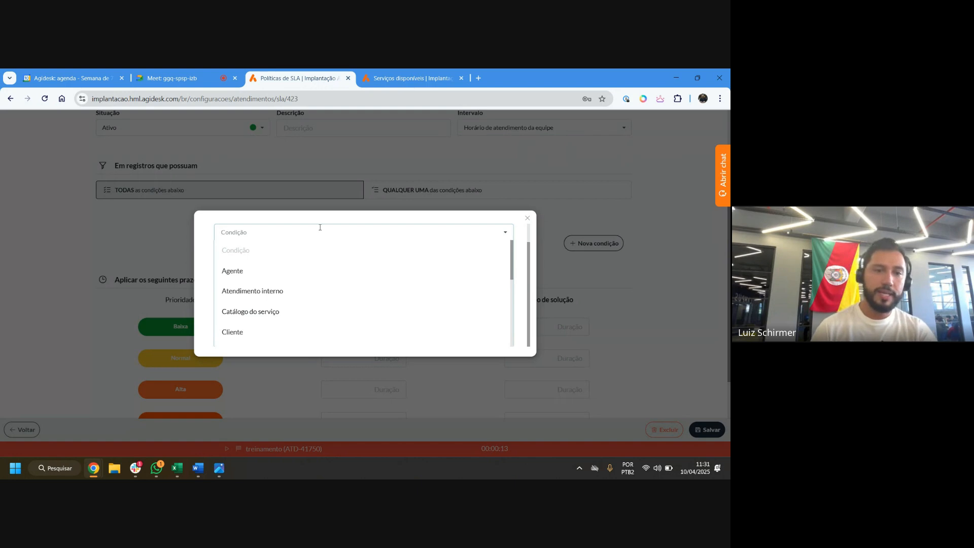
scroll(293, 292, "down", 1)
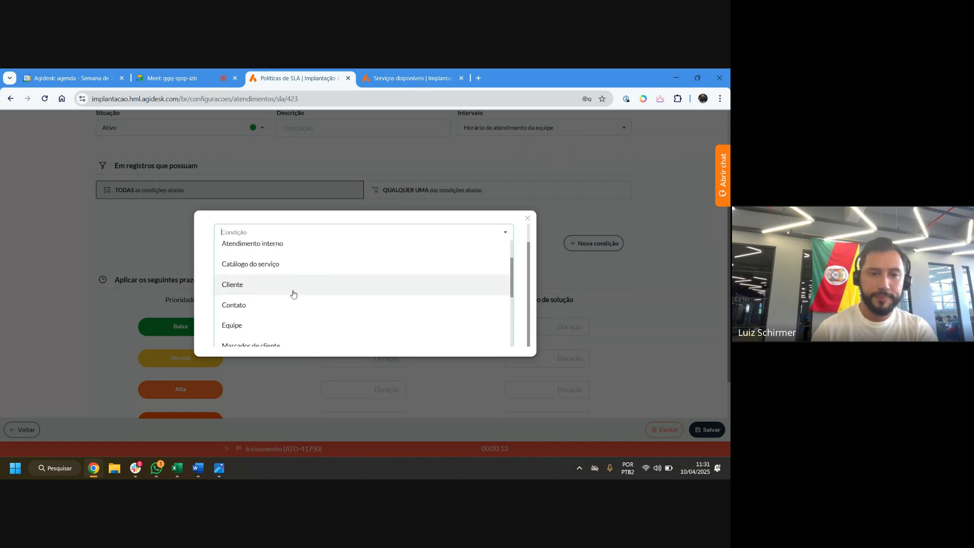
left_click(248, 326)
Set the condition's criterion to "É (igual)" with the team Treinamento as its value, and save the condition
left_click(243, 285)
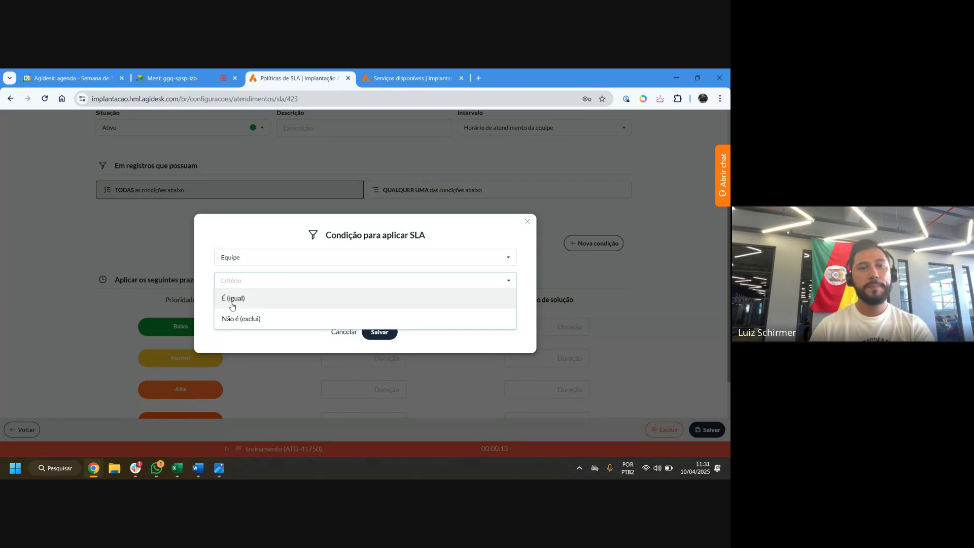
left_click(232, 305)
left_click(246, 305)
scroll(292, 332, "down", 2)
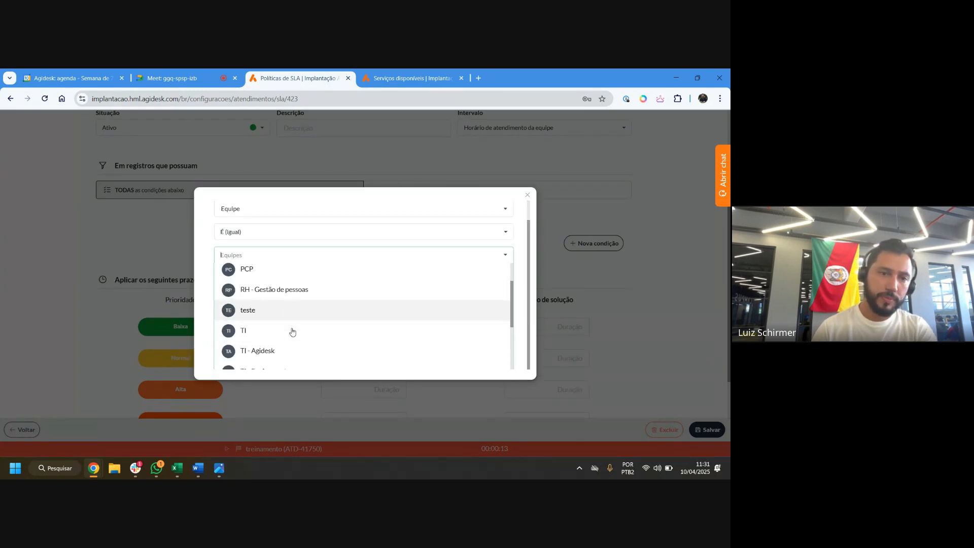
scroll(291, 332, "down", 2)
left_click(283, 360)
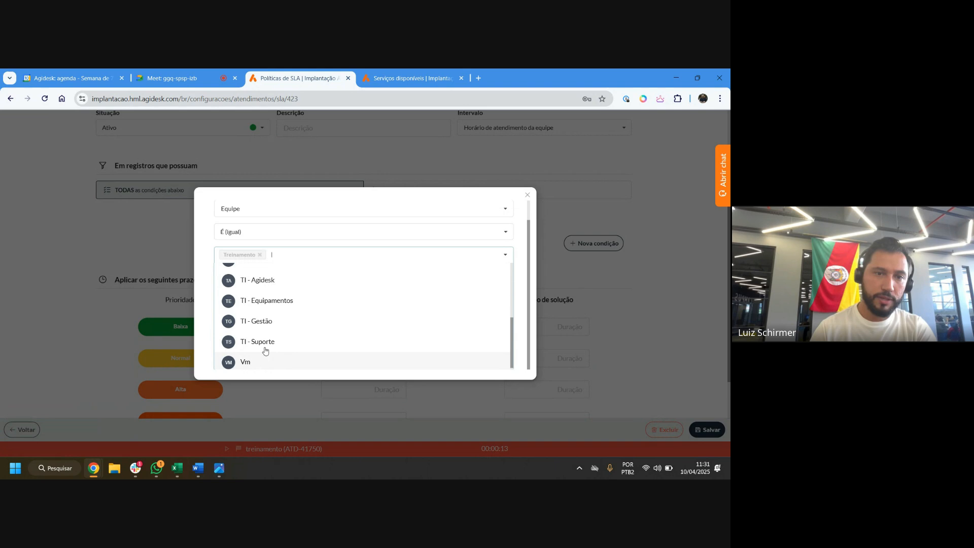
left_click(208, 222)
left_click(373, 331)
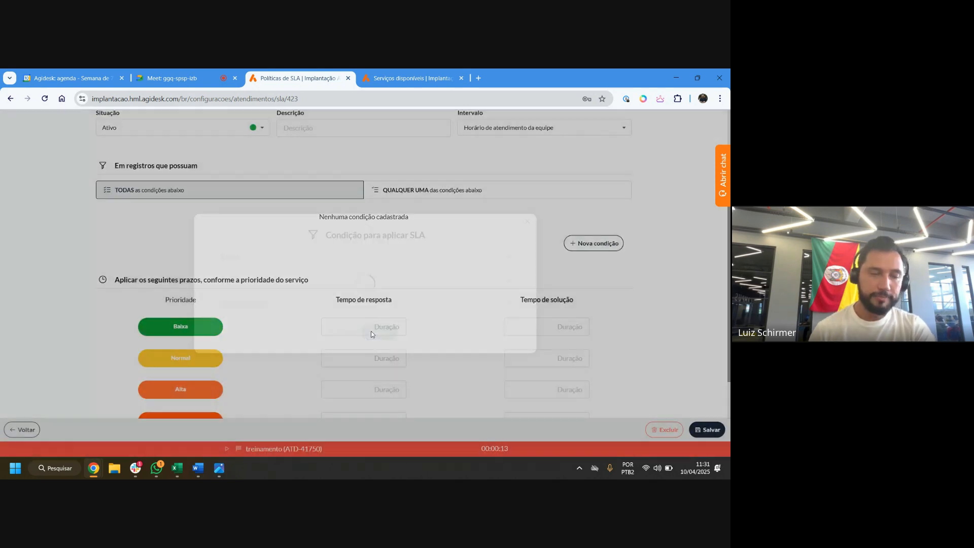
In the available-services browser tab, switch from the client portal to the agent portal and open the services configuration list
scroll(317, 308, "down", 1)
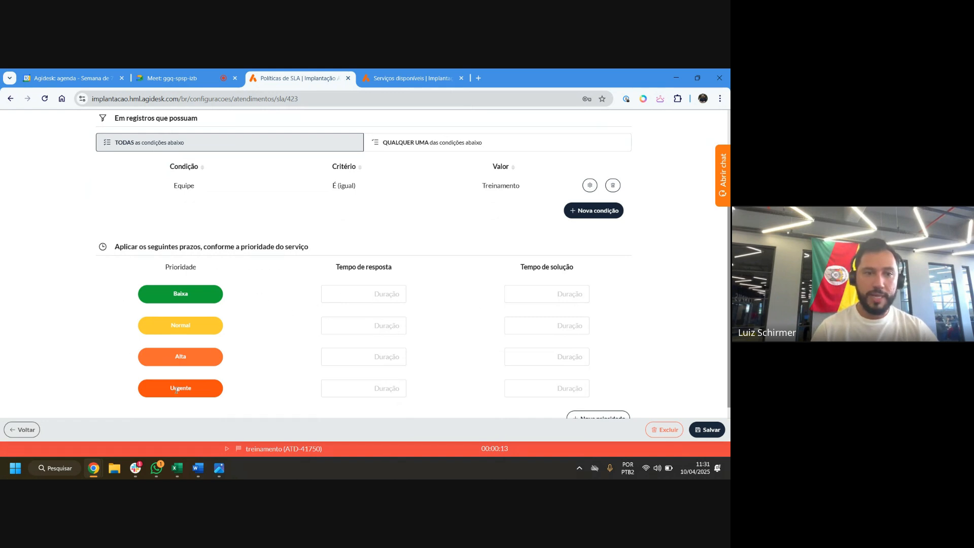
left_click(400, 74)
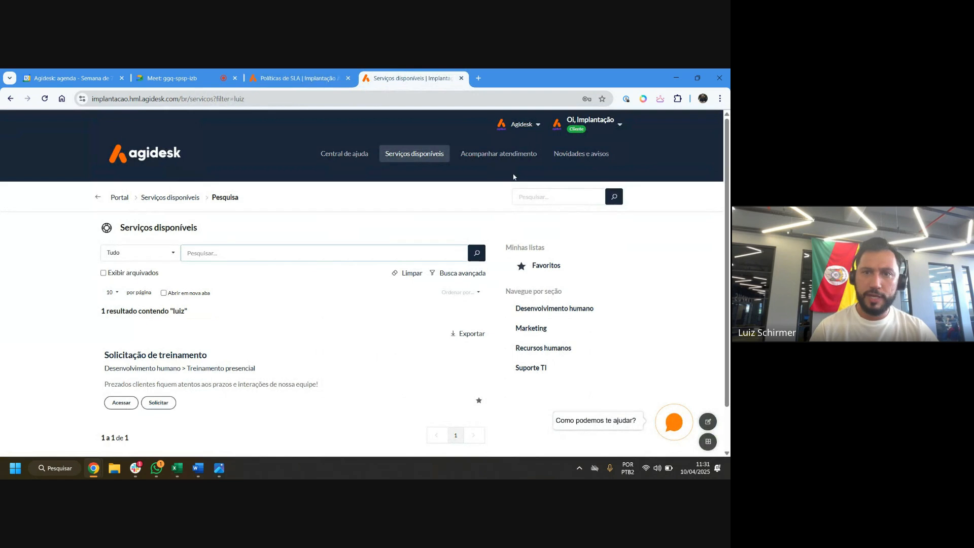
left_click(584, 129)
left_click(624, 169)
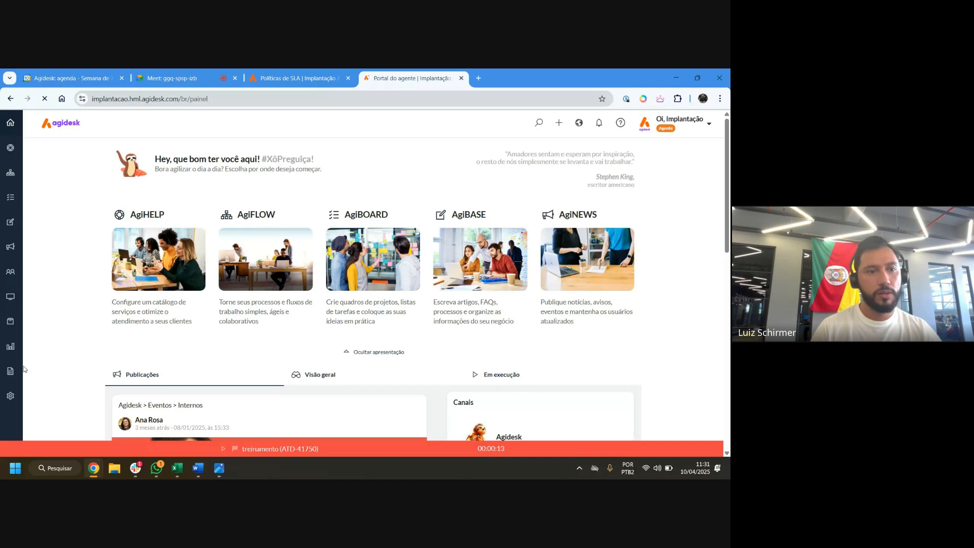
left_click(17, 395)
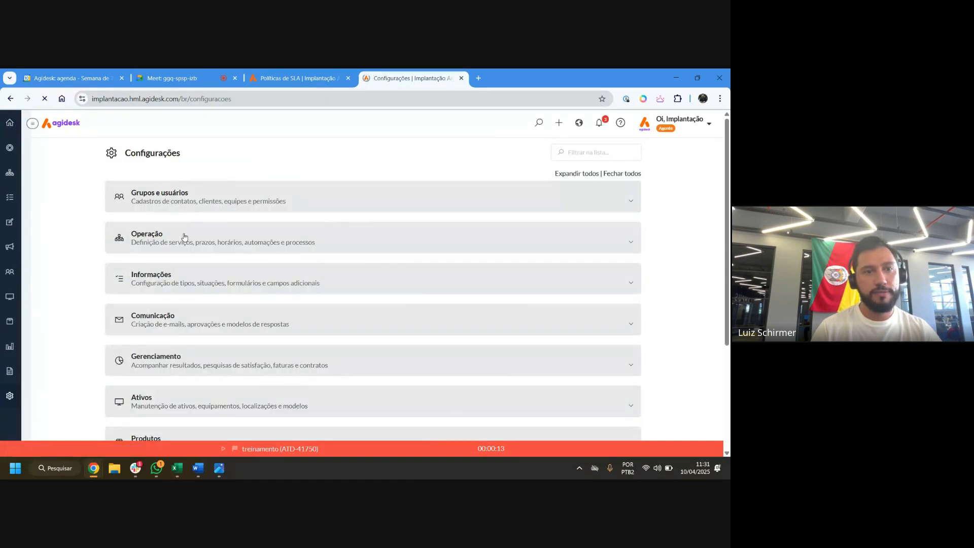
left_click(184, 239)
left_click(145, 294)
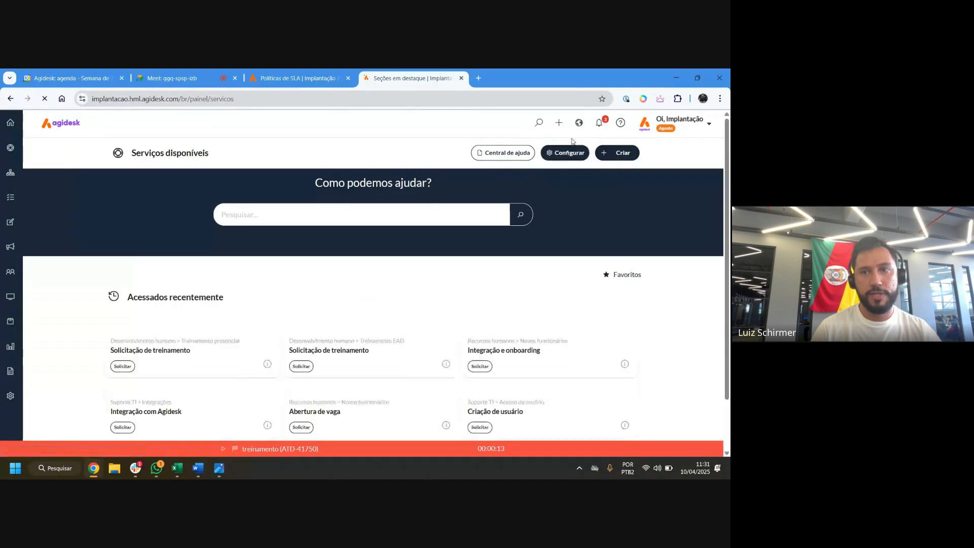
left_click(572, 154)
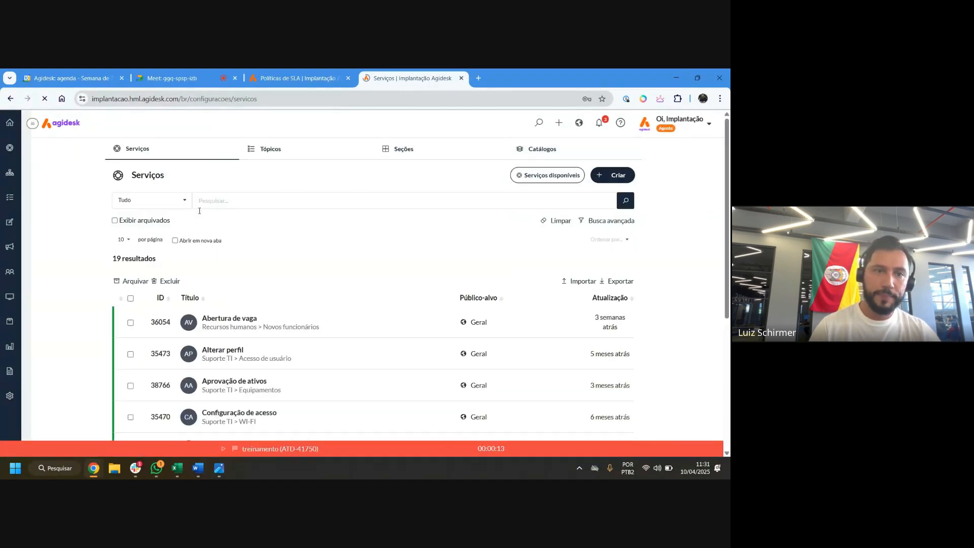
Search the services list for "treinamento"
left_click(246, 207)
type("treina")
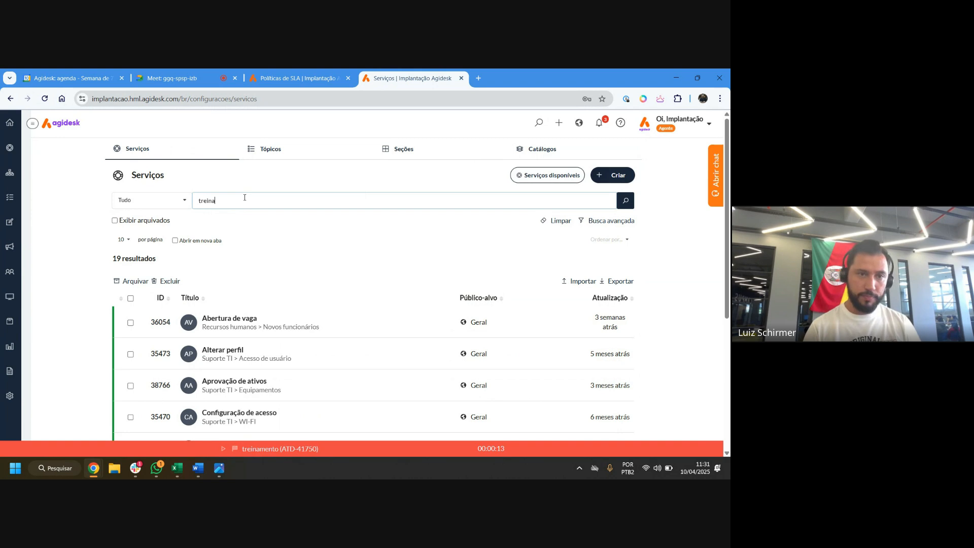
type("mento")
key("Return")
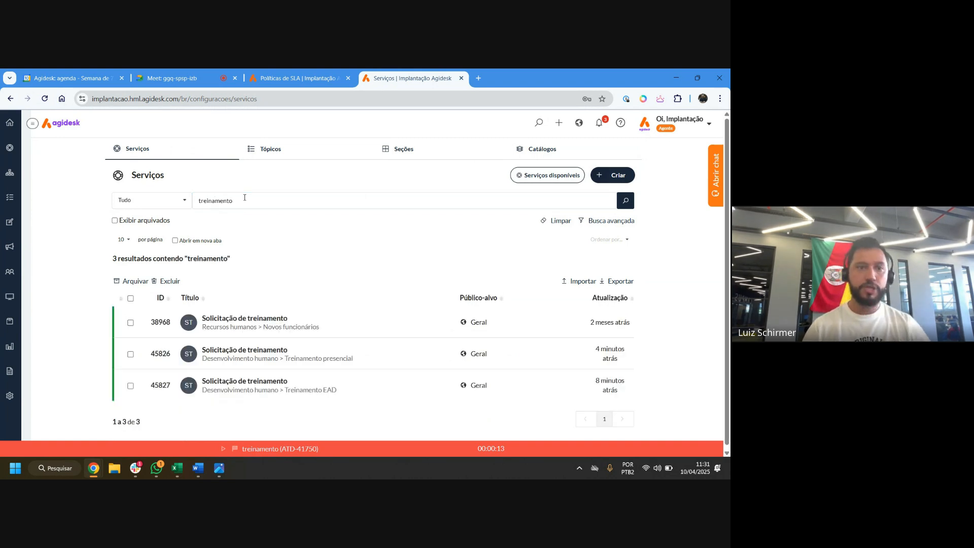
Examine the default task priority of the training request service under Recursos humanos > Novos funcionários, and return to the services list
left_click(290, 325)
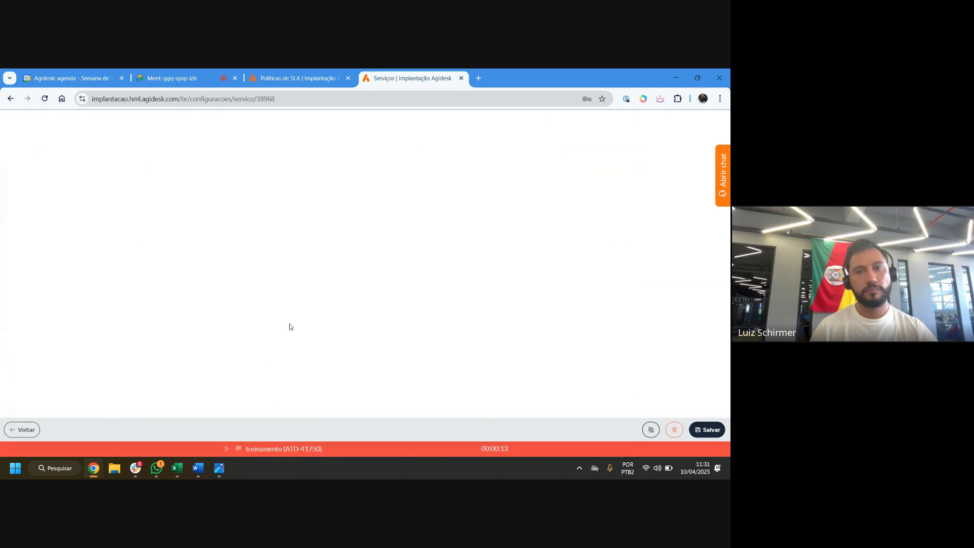
scroll(183, 254, "down", 15)
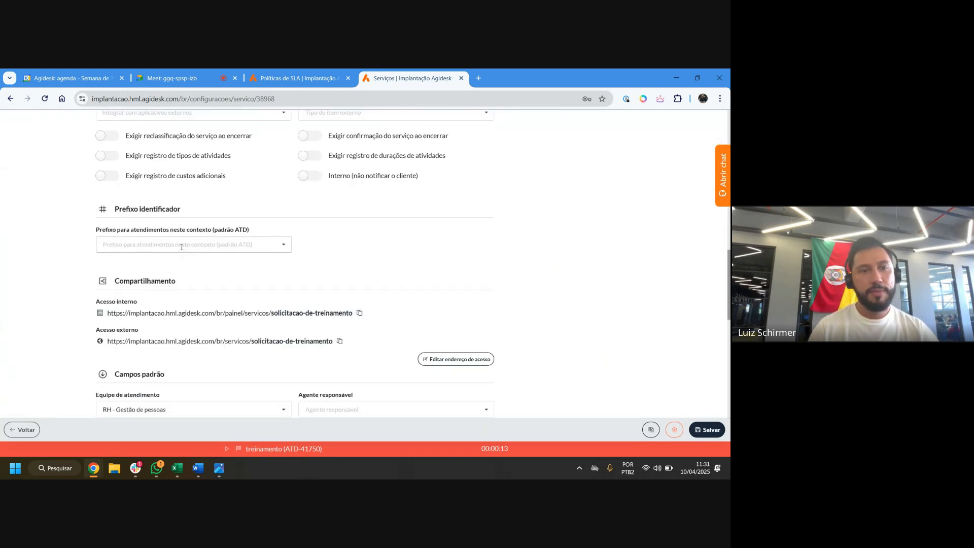
scroll(181, 245, "down", 5)
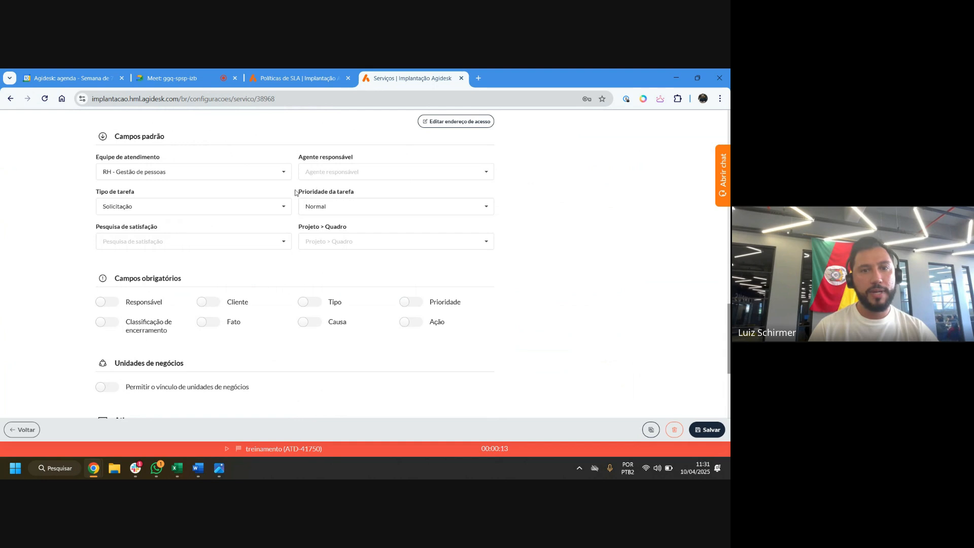
left_click_drag(295, 193, 361, 191)
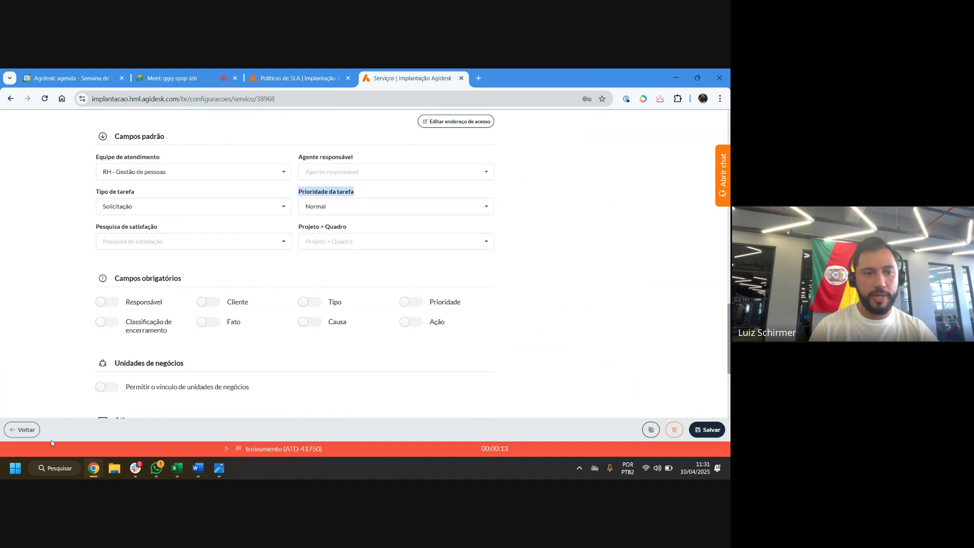
left_click(23, 429)
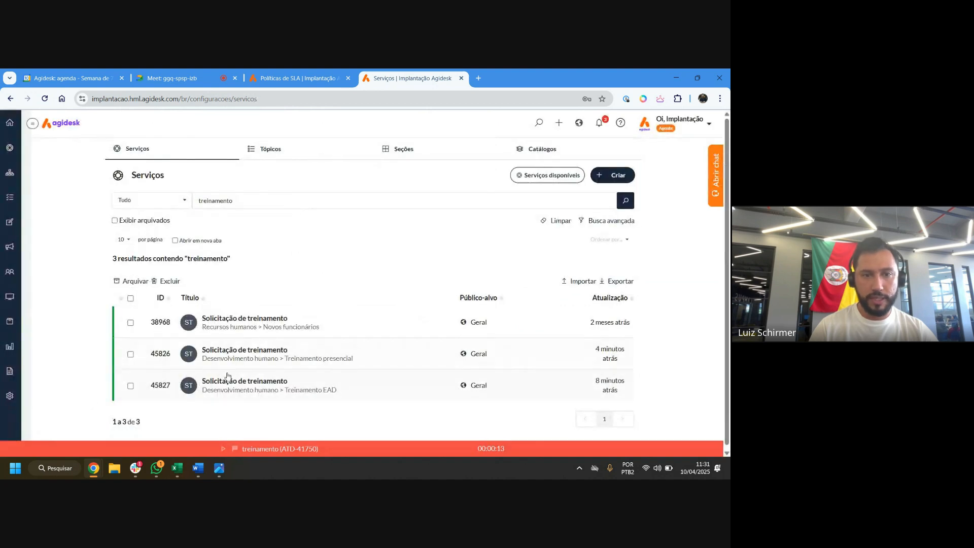
Open the training request service under Desenvolvimento humano > Treinamento EAD, rename it "Solicitação de treinamento ead" and save it
left_click(253, 388)
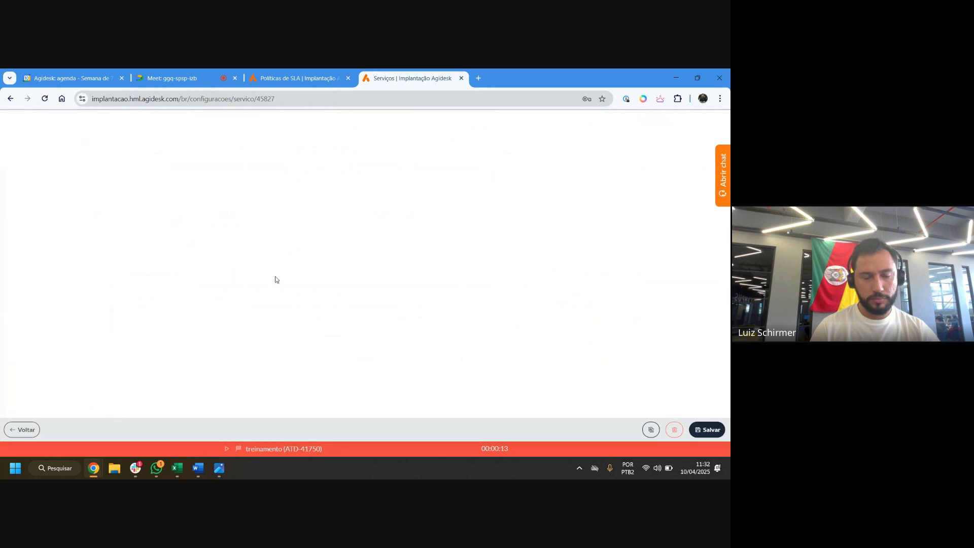
scroll(276, 276, "down", 15)
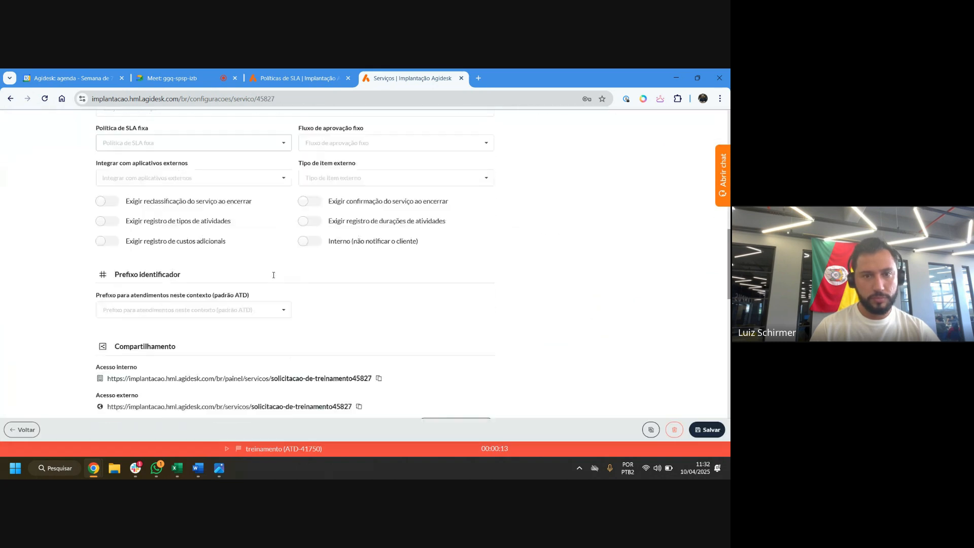
scroll(273, 275, "down", 3)
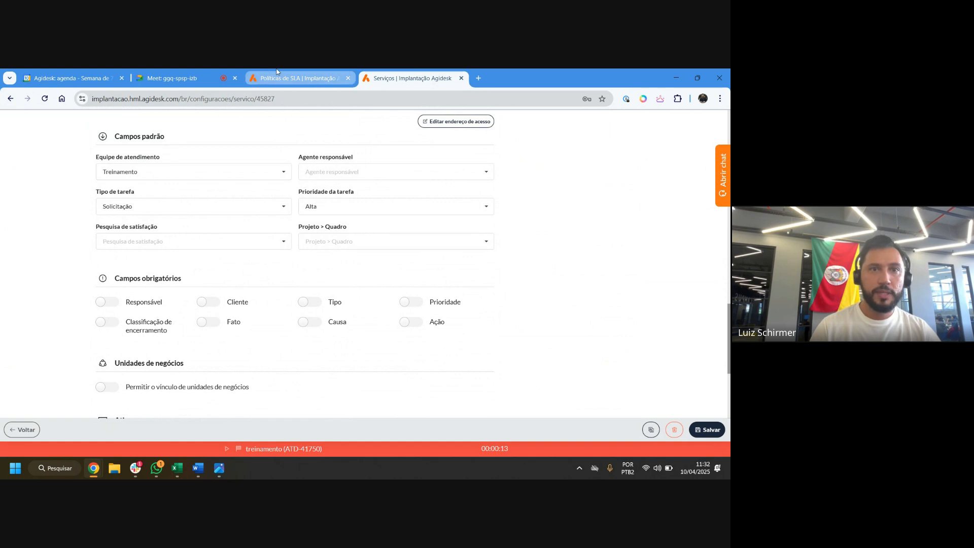
scroll(154, 139, "up", 15)
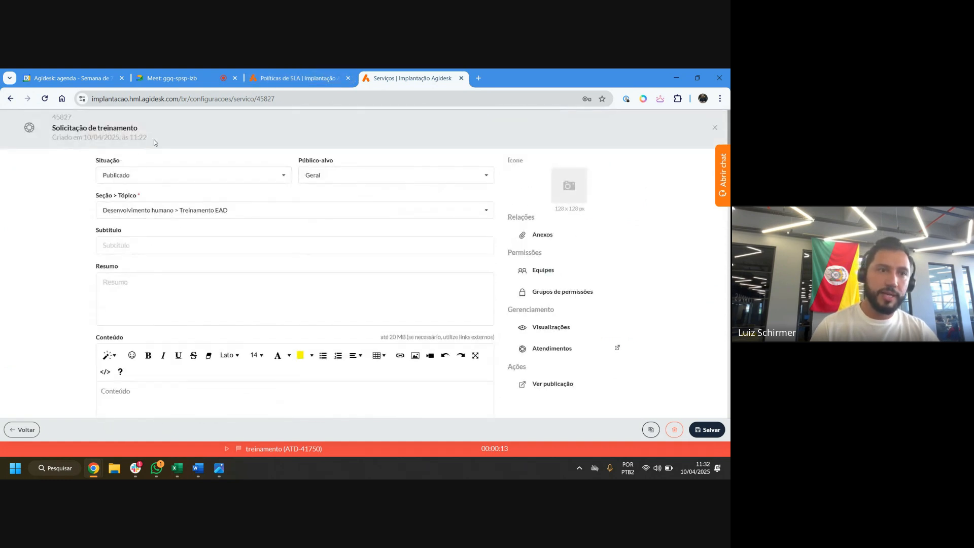
left_click(129, 131)
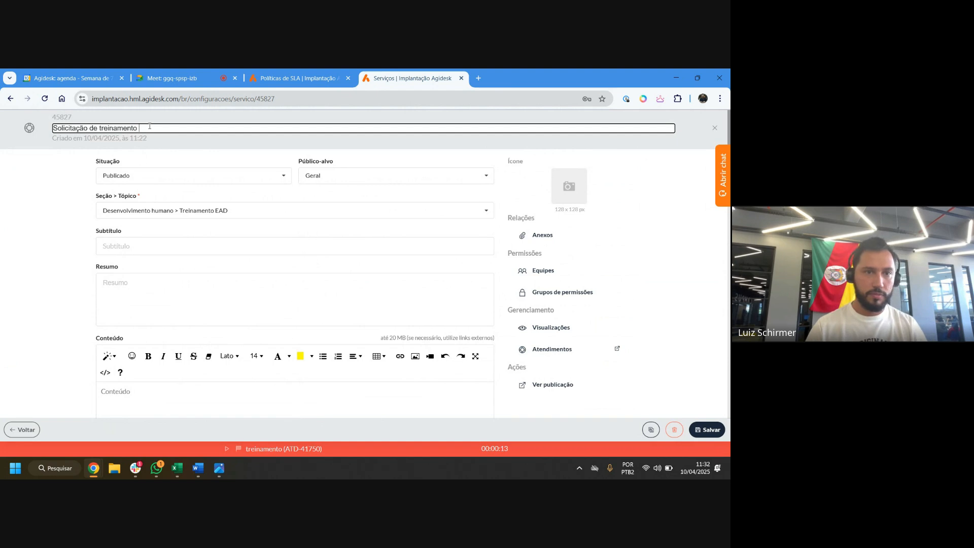
type("ead")
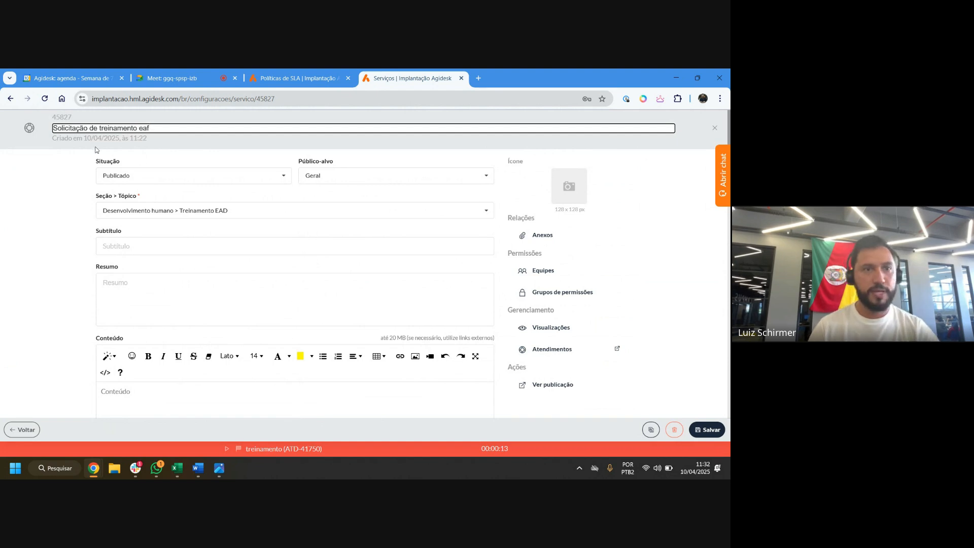
left_click(711, 430)
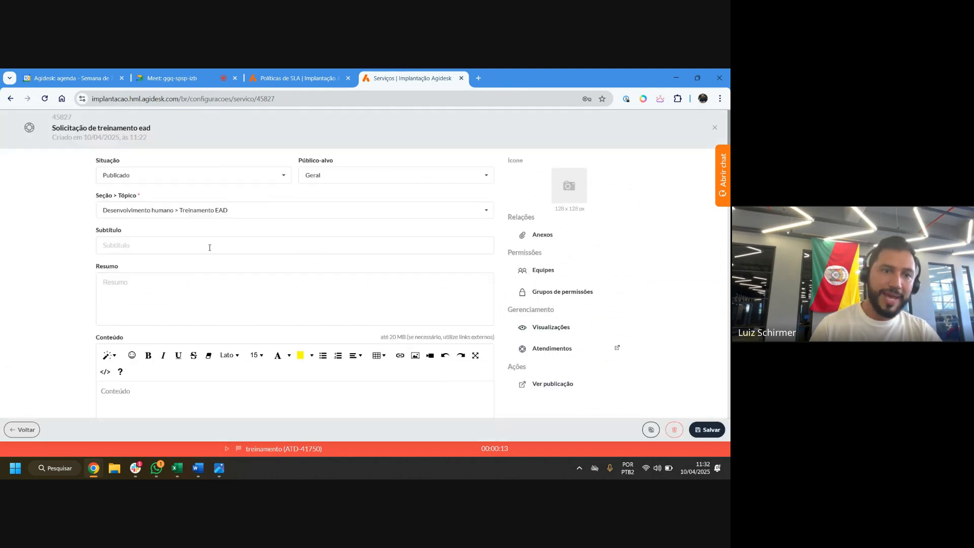
Return to the SLA policy's browser tab and examine its Treinamento team condition and the response and solution time fields for each priority
left_click(305, 78)
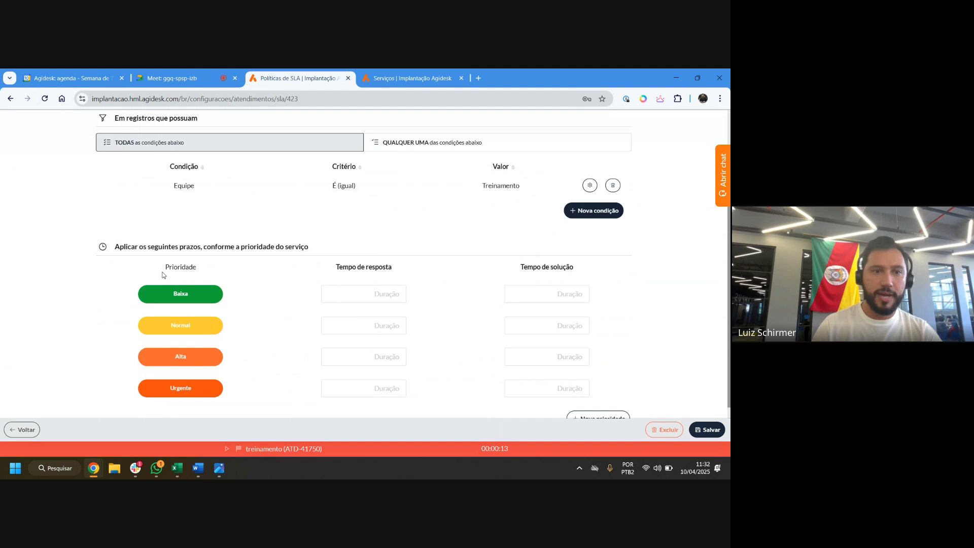
left_click_drag(482, 191, 533, 182)
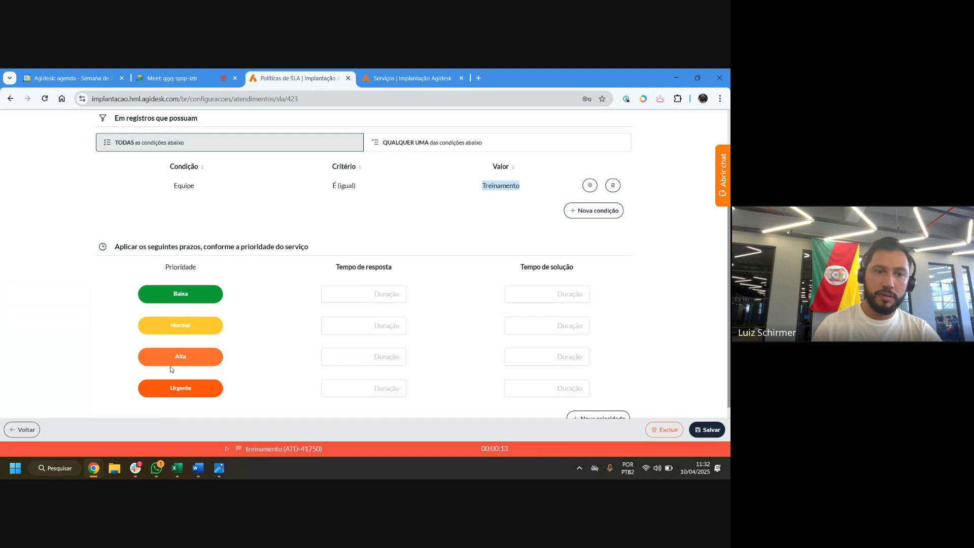
left_click_drag(172, 369, 586, 362)
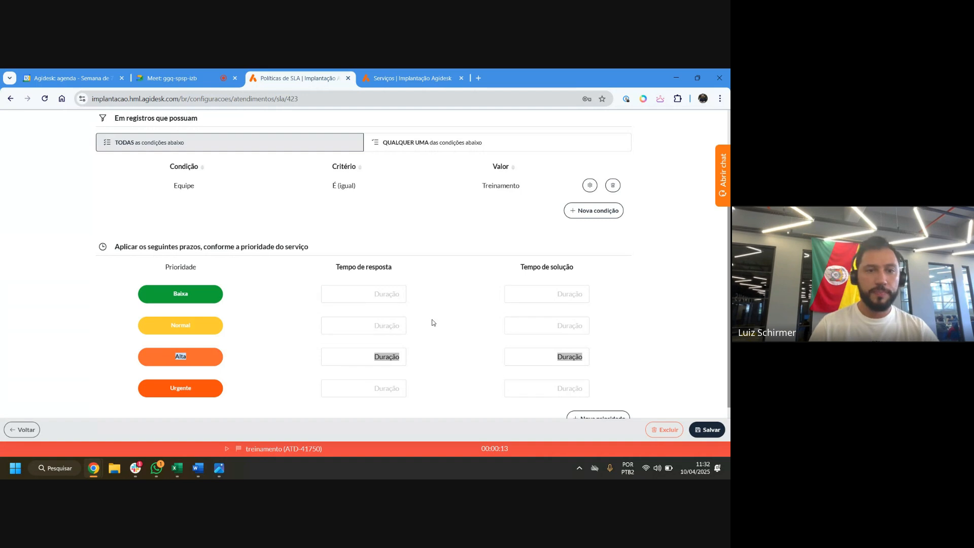
left_click(177, 186)
left_click_drag(177, 186, 519, 188)
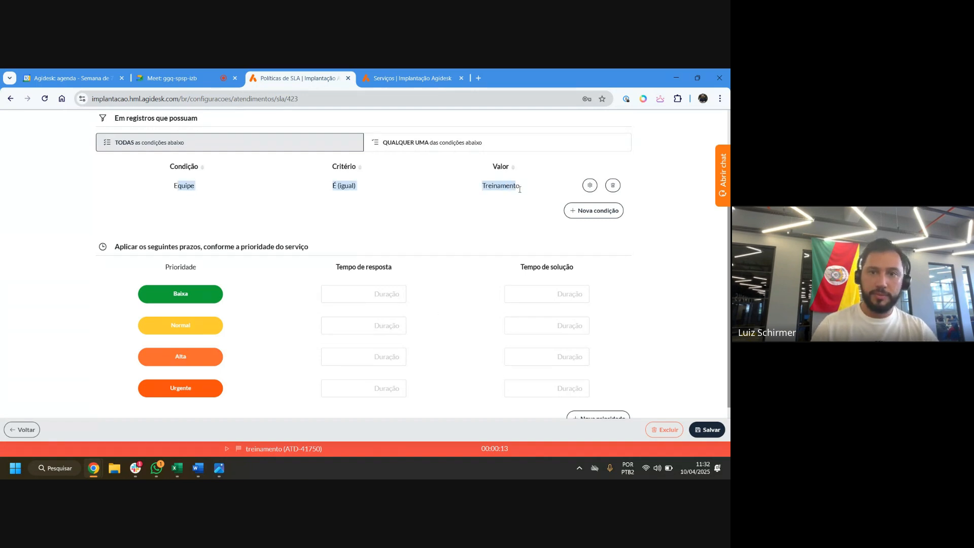
left_click_drag(166, 328, 591, 329)
left_click(439, 272)
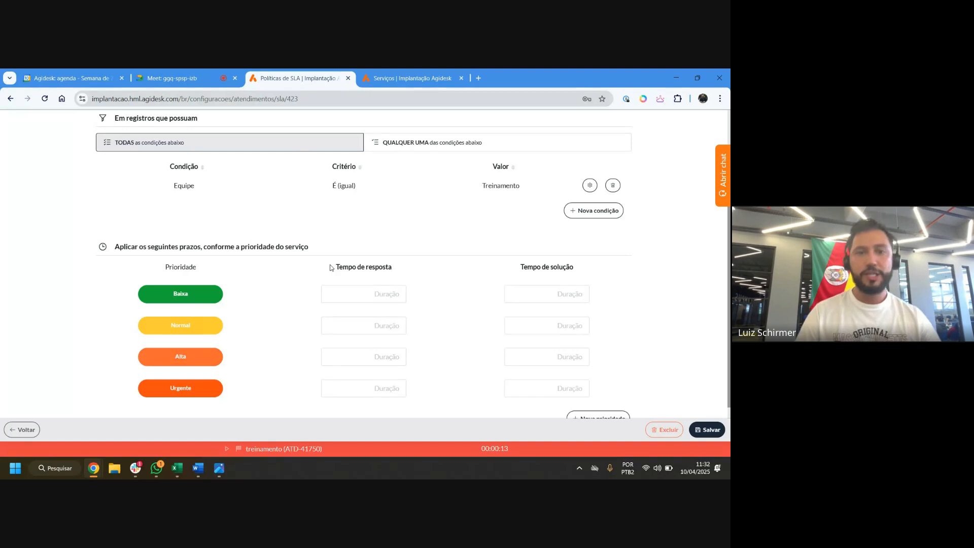
left_click_drag(331, 267, 425, 260)
left_click_drag(521, 265, 594, 272)
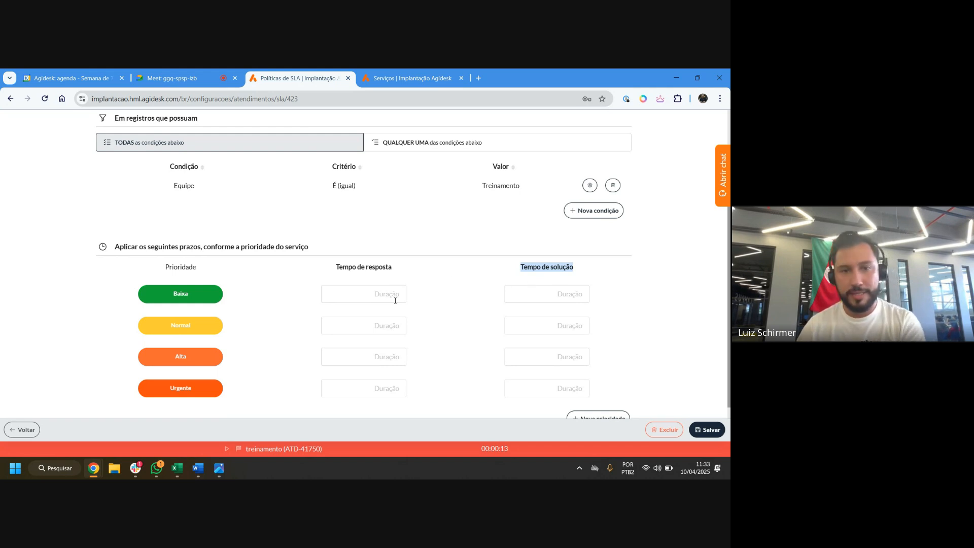
Set the Baixa priority's response time to 48:00 and its solution time to 72:00
left_click(378, 294)
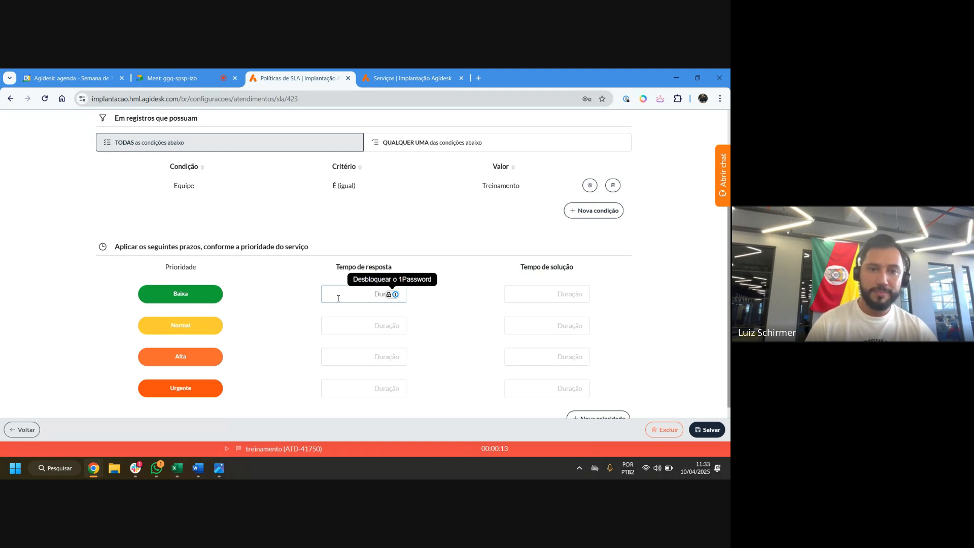
type("1")
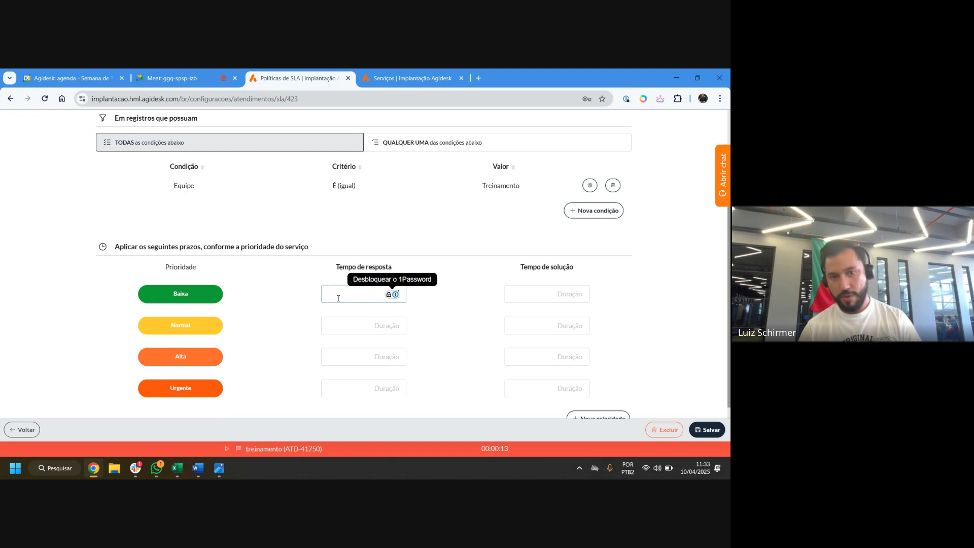
key("Tab")
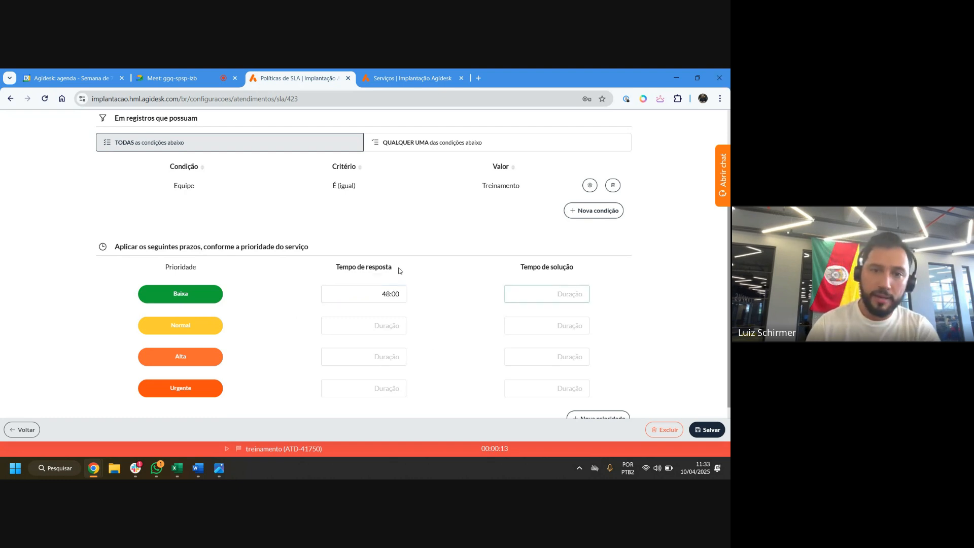
left_click_drag(398, 269, 334, 270)
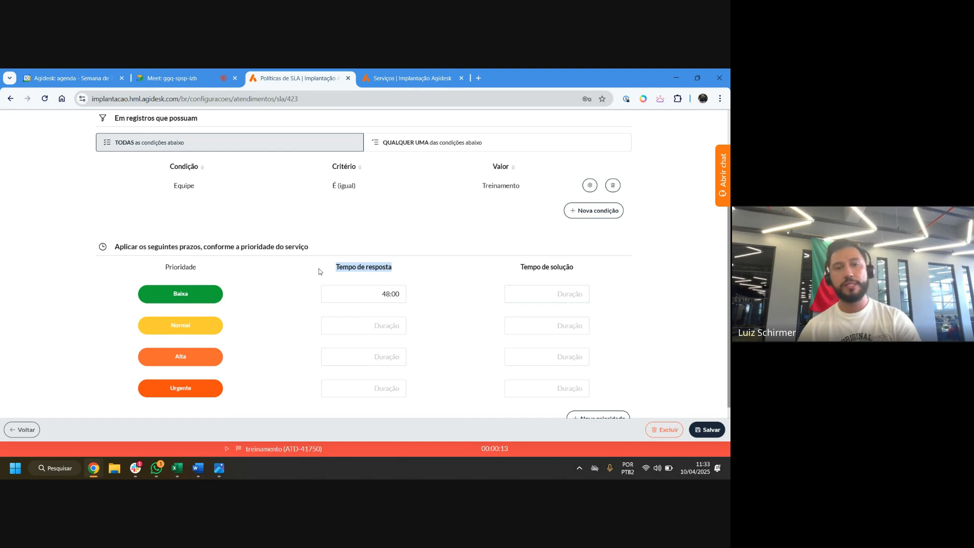
left_click(583, 298)
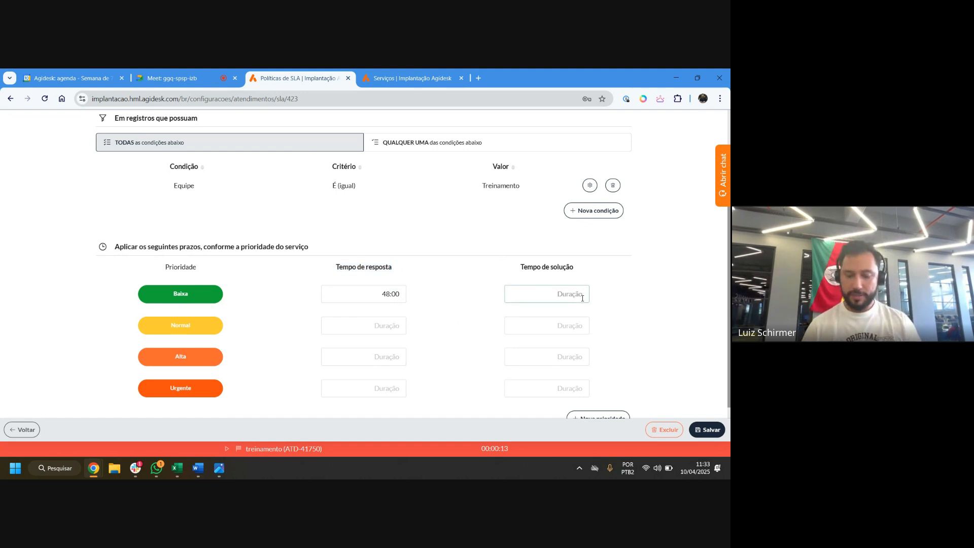
type("72:00")
key("Tab")
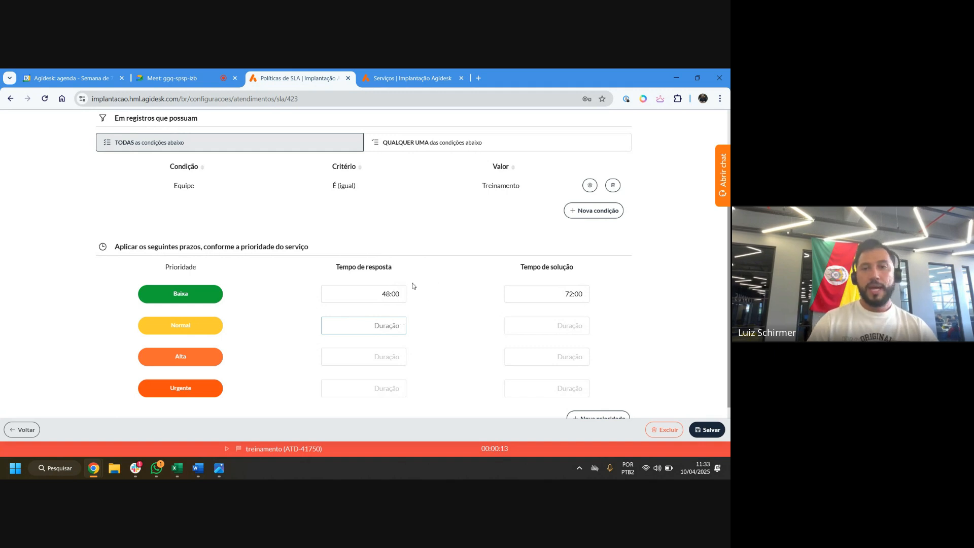
Review the response and solution times entered for the Baixa priority
left_click(509, 291)
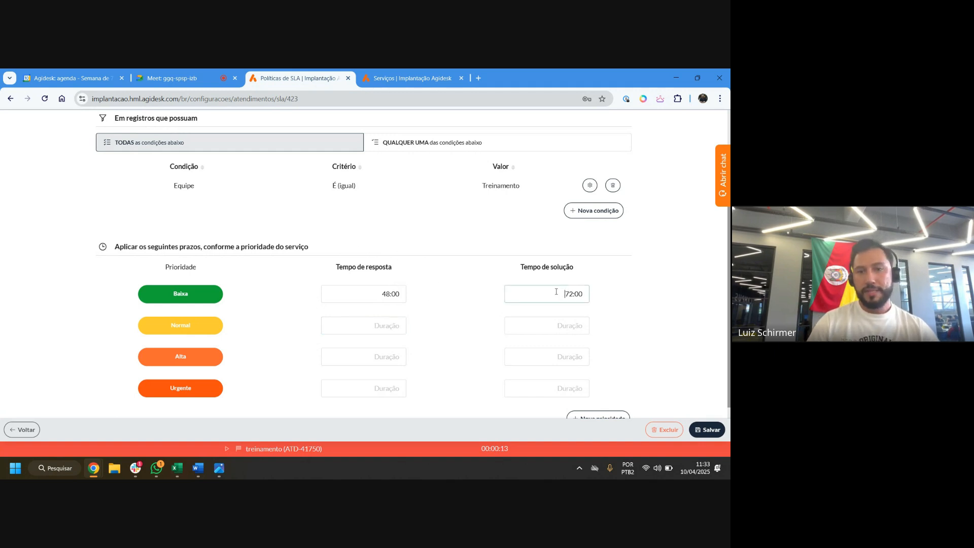
left_click(382, 294)
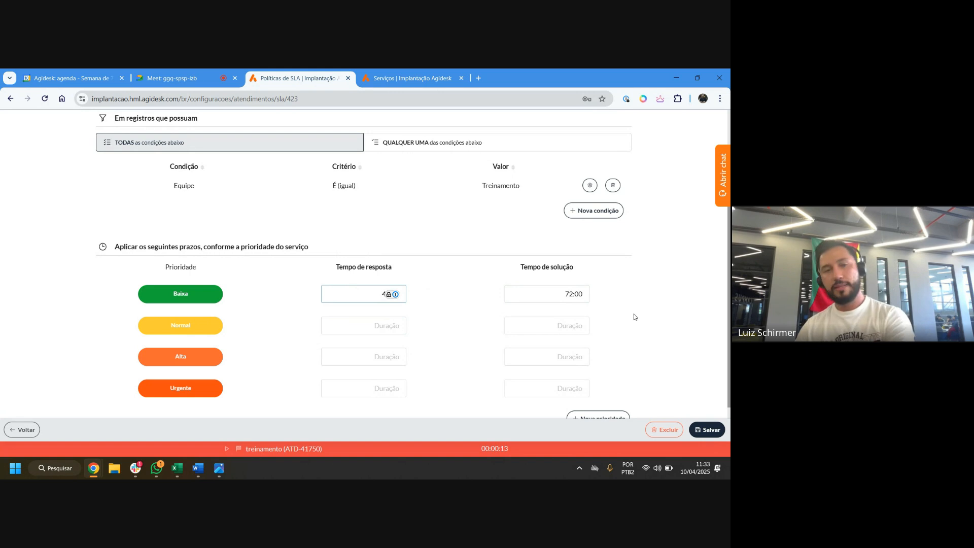
left_click(556, 300)
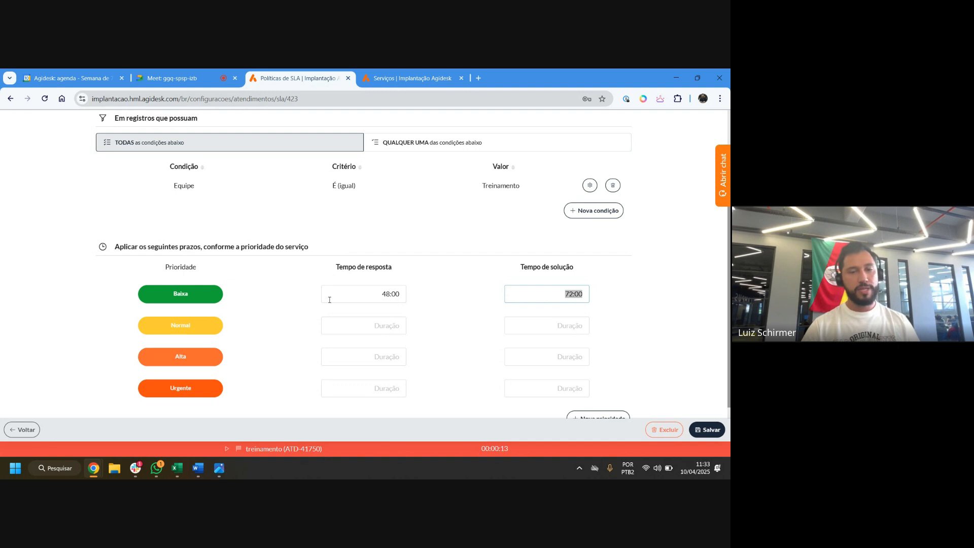
left_click(559, 297)
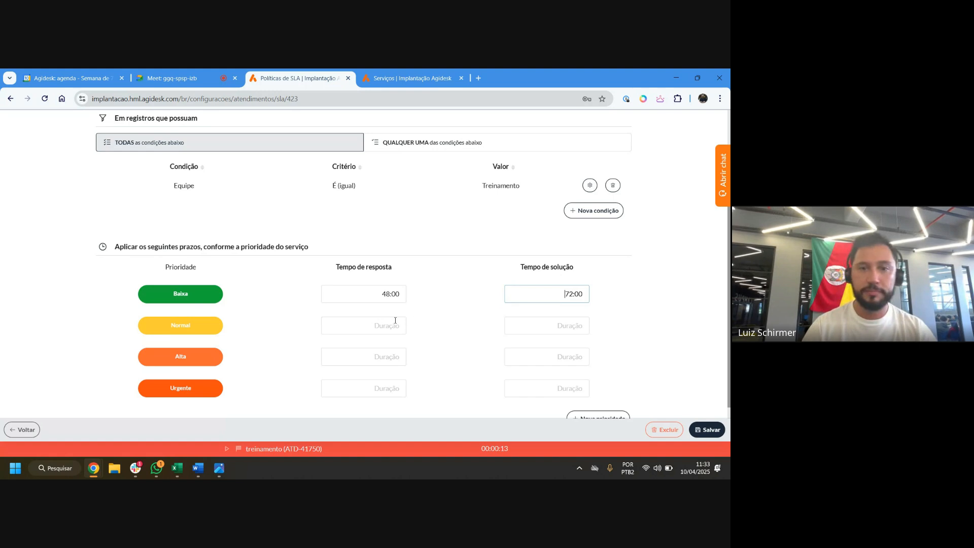
left_click_drag(332, 265, 445, 265)
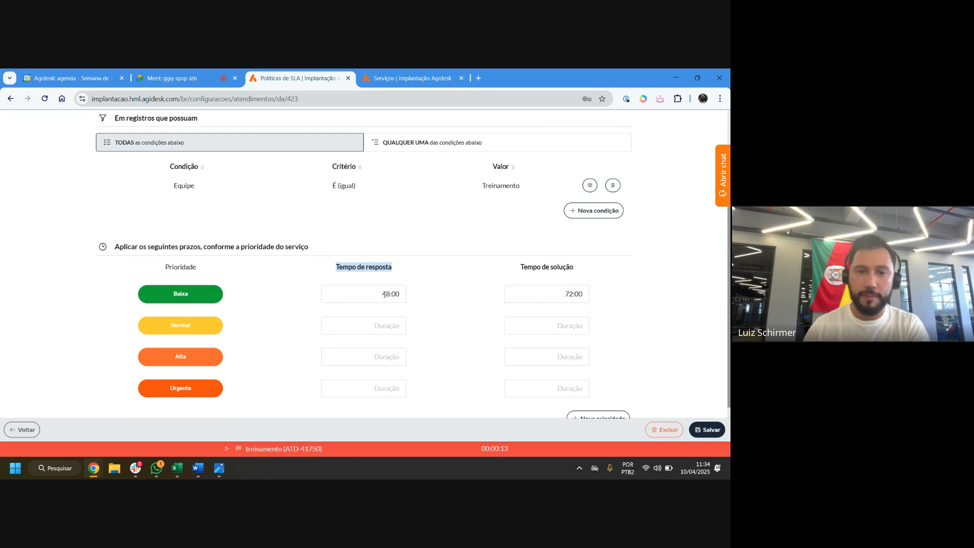
left_click(384, 294)
left_click(424, 270)
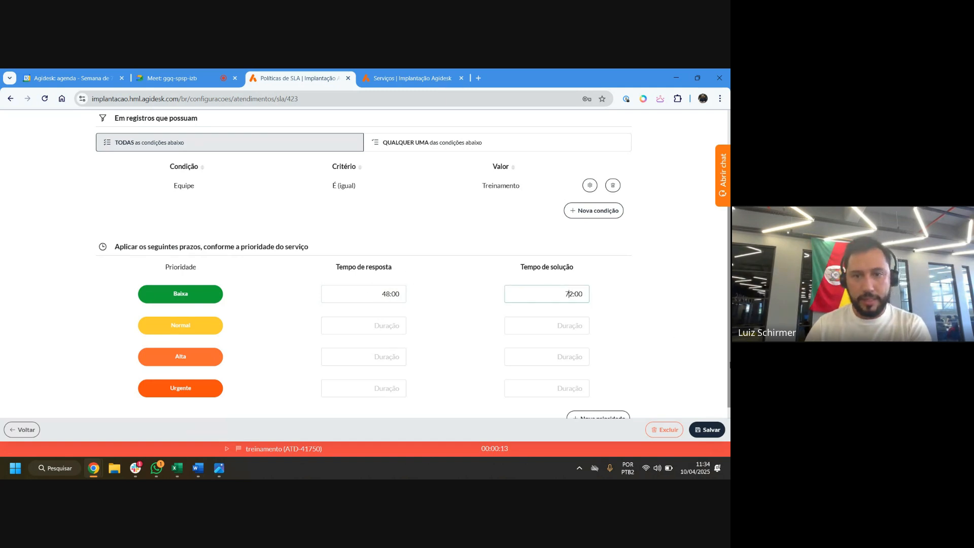
left_click(568, 294)
Set the Normal priority's response time to 24:00 and its solution time to 48:00
left_click(381, 321)
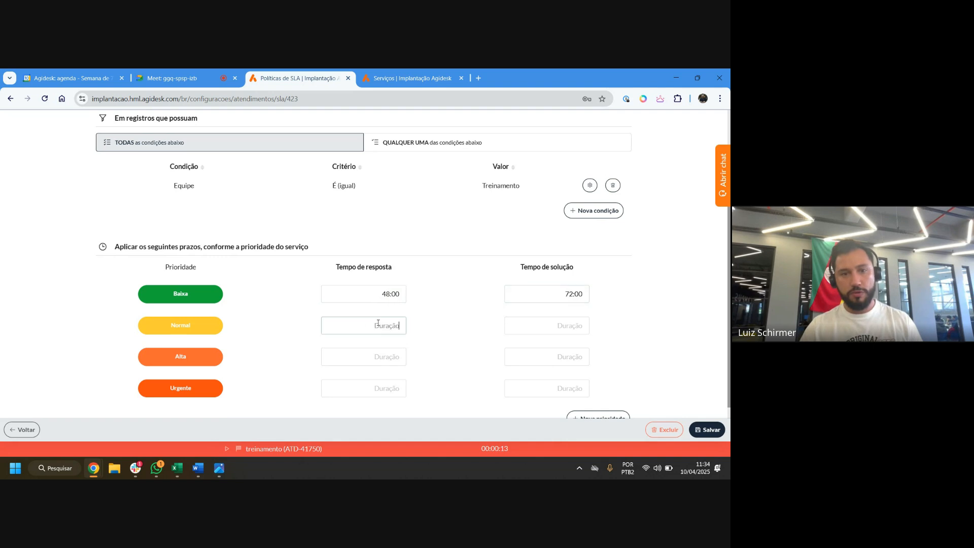
type("24")
key("Tab")
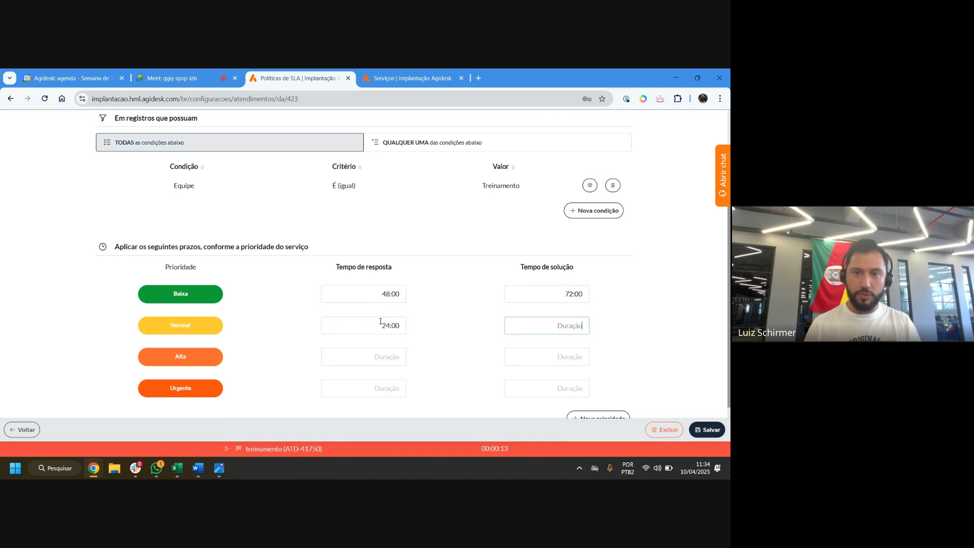
type("48")
key("Tab")
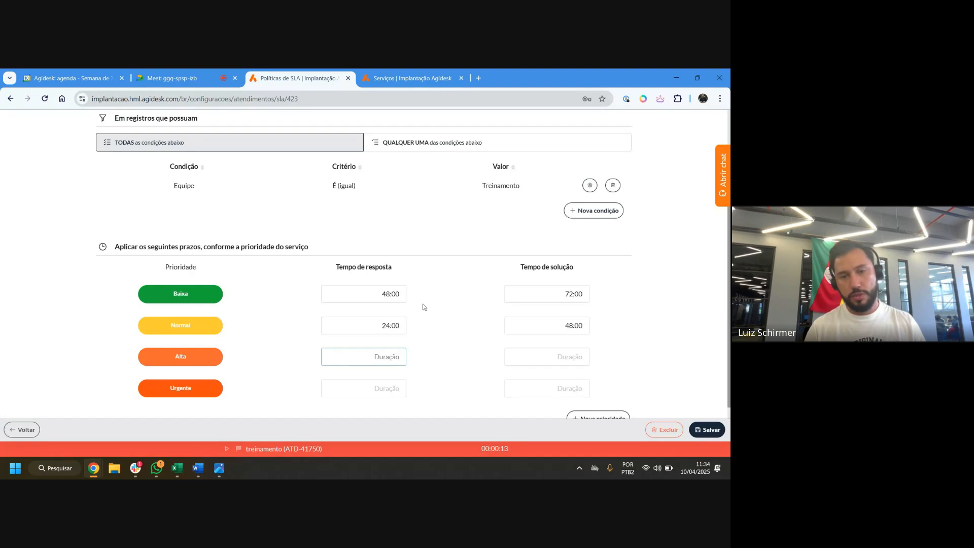
Set the Alta priority's response time to 12:00 and its solution time to 24:00
type("12")
key("Tab")
type("24")
key("Tab")
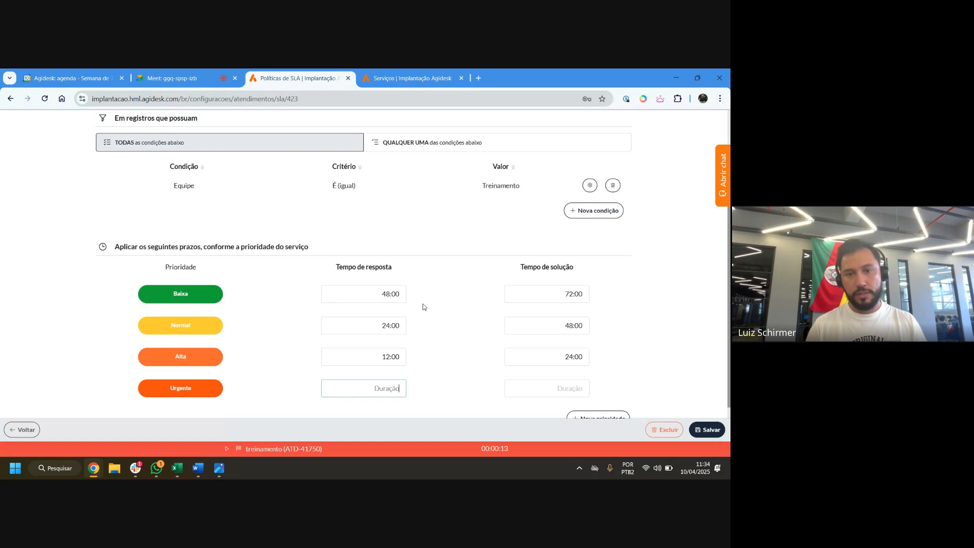
Set the Urgente priority's response time to 2:00 and its solution time to 4:00
type("2")
key("Tab")
type("4")
key("Tab")
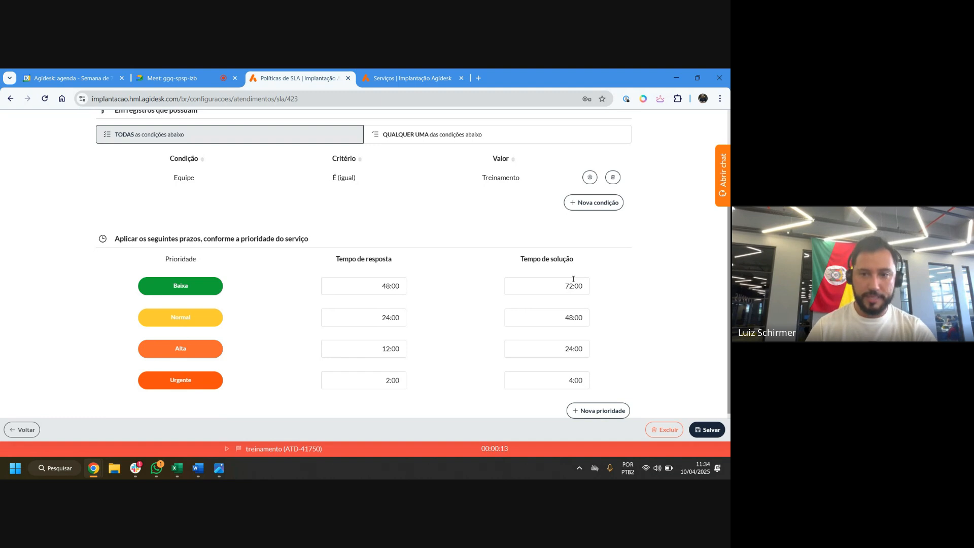
Start a new task priority for the SLA policy and enter "MuitO URGENTE" as its name
scroll(581, 313, "down", 1)
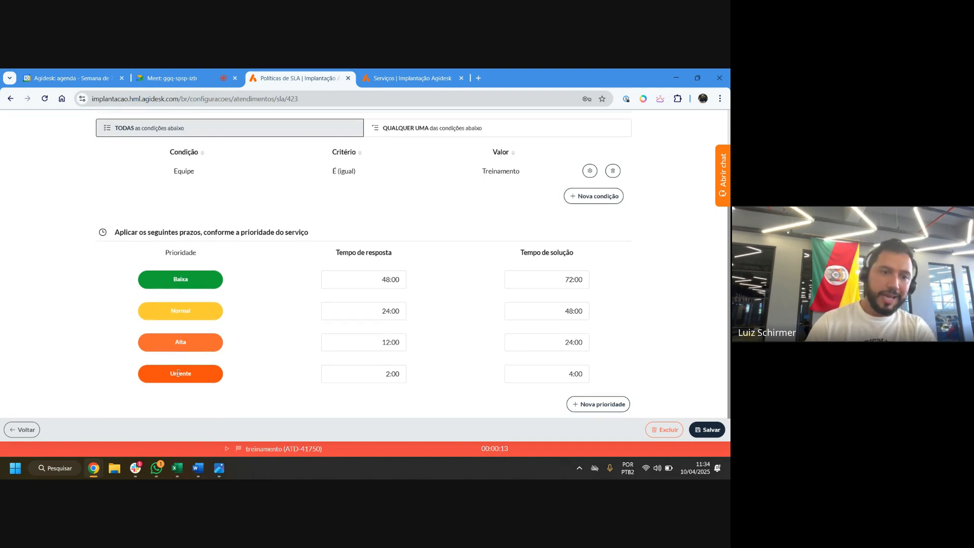
left_click_drag(169, 373, 234, 377)
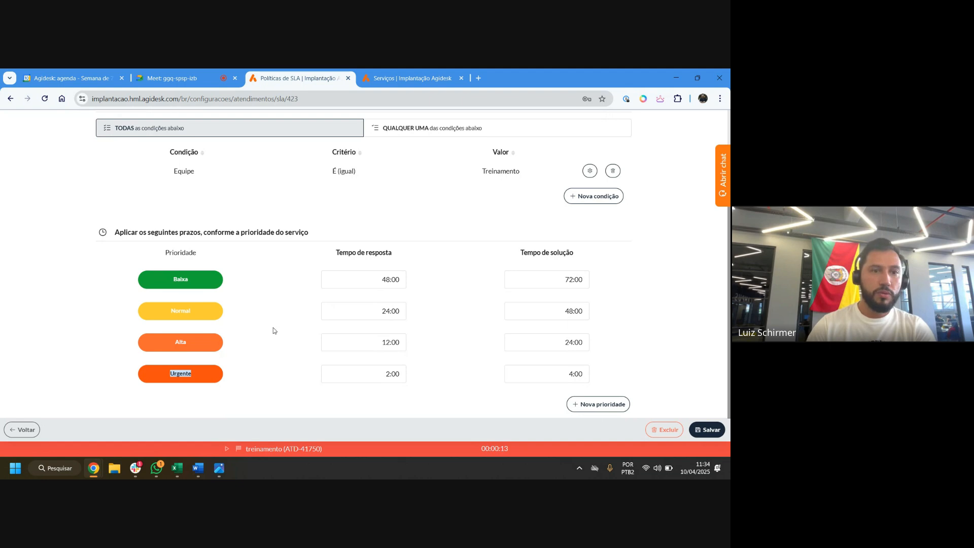
left_click_drag(172, 279, 239, 280)
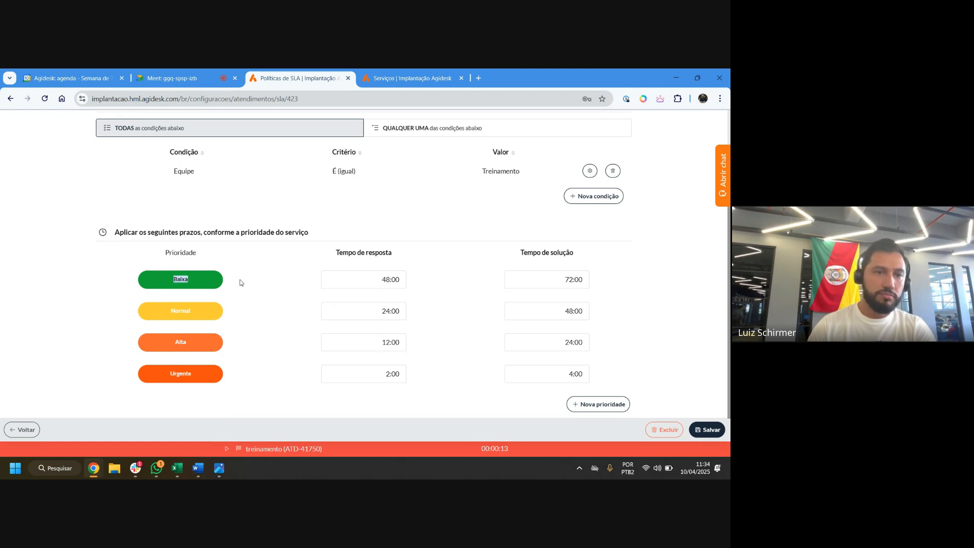
left_click(623, 309)
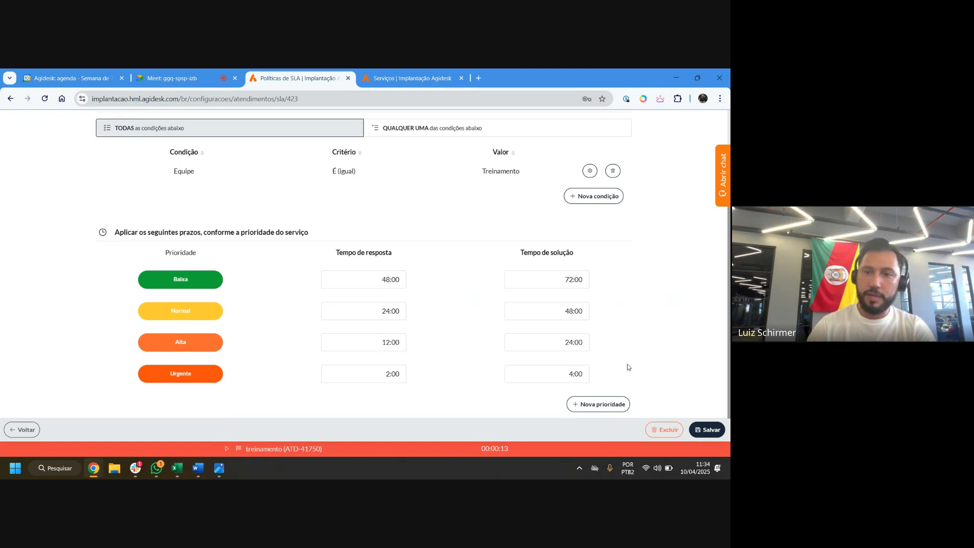
left_click(598, 409)
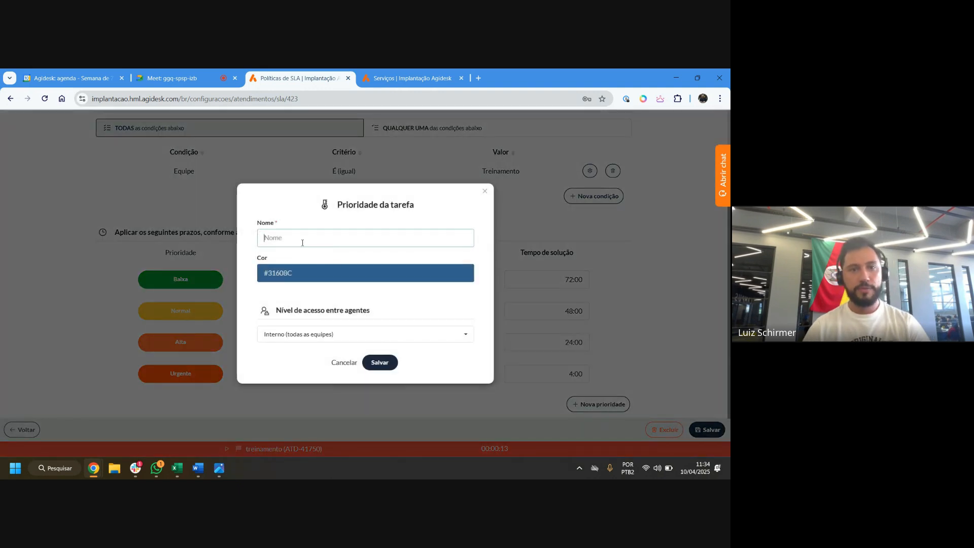
type("Mui")
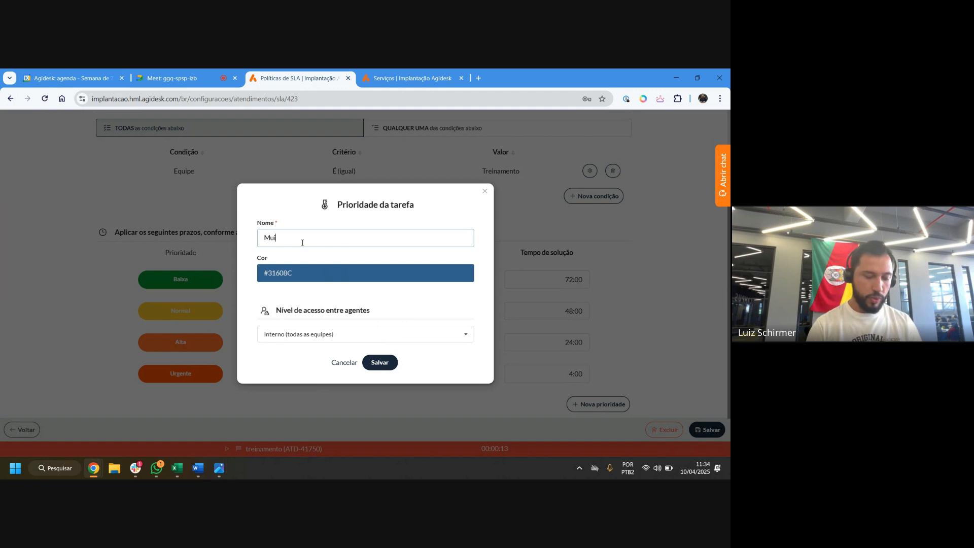
type("toi")
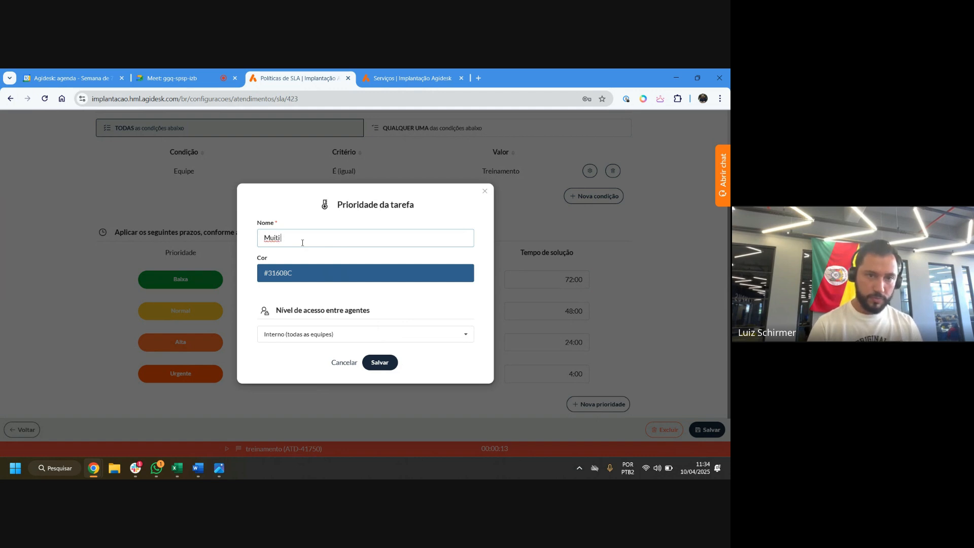
type("O ")
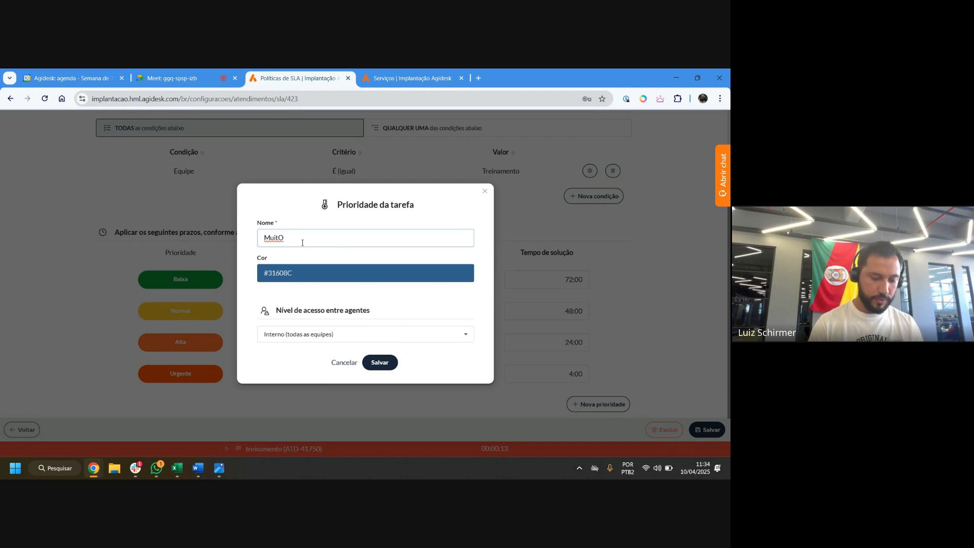
type("URGENTE")
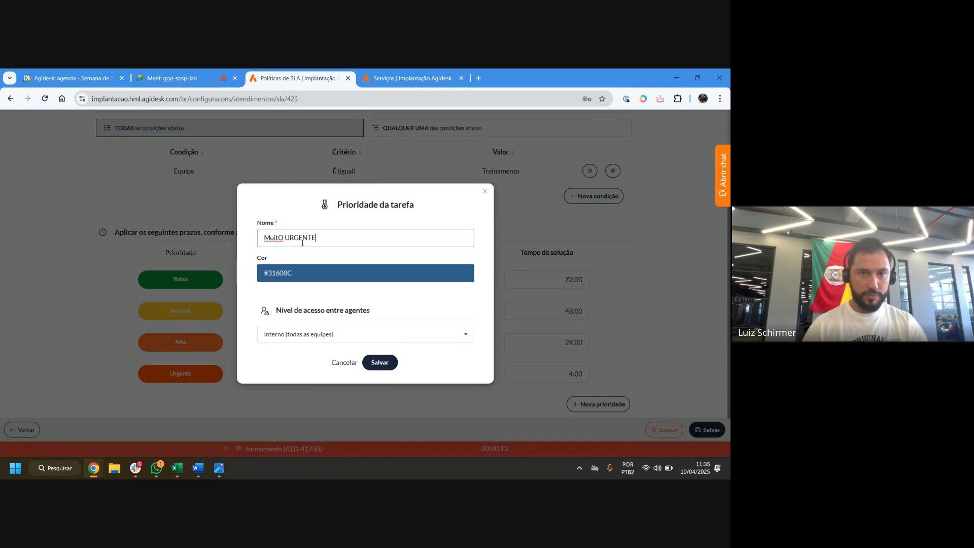
Correct the new priority's name to "Muito urgente"
key("BackSpace")
key("BackSpace")
key("BackSpace")
key("BackSpace")
key("BackSpace")
key("BackSpace")
key("BackSpace")
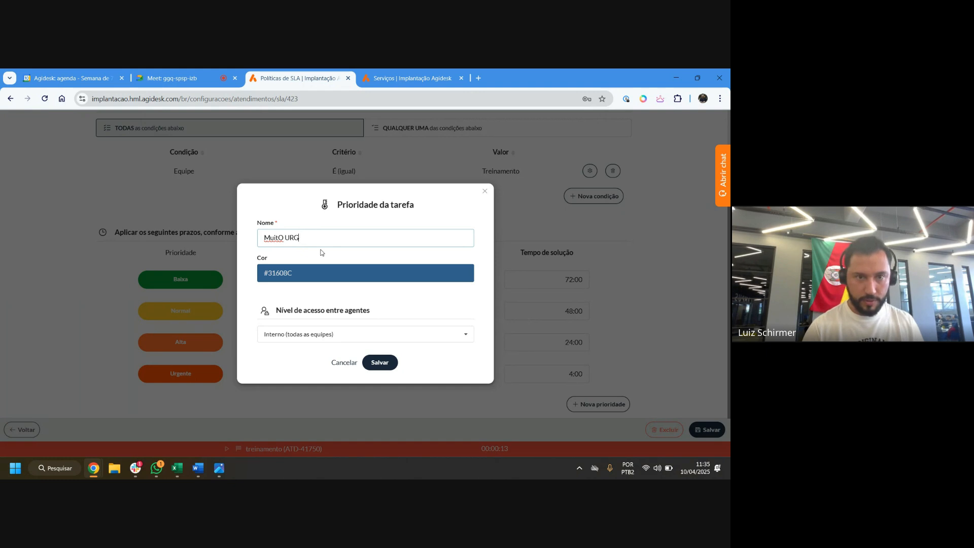
key("BackSpace")
key("BackSpace")
key("Tab")
type("O")
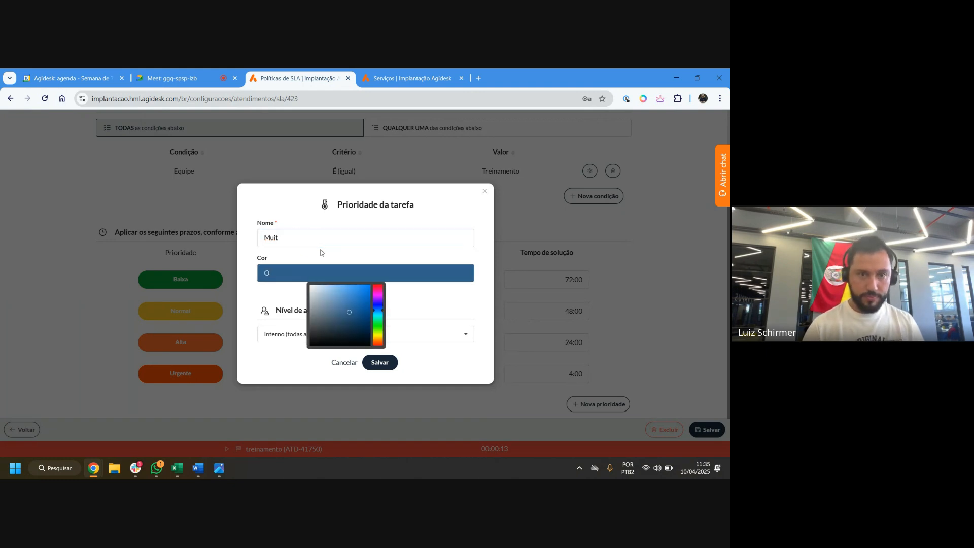
left_click(298, 235)
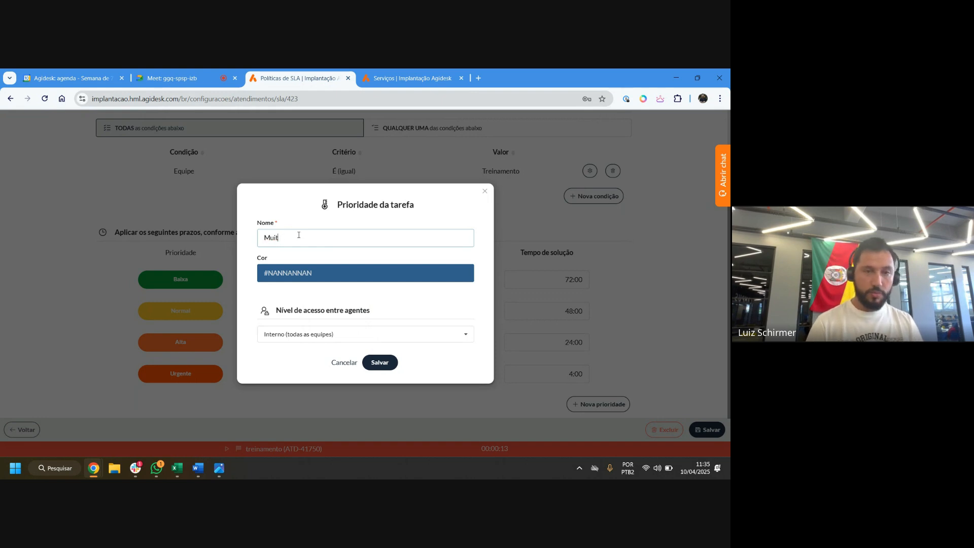
type("o urgente")
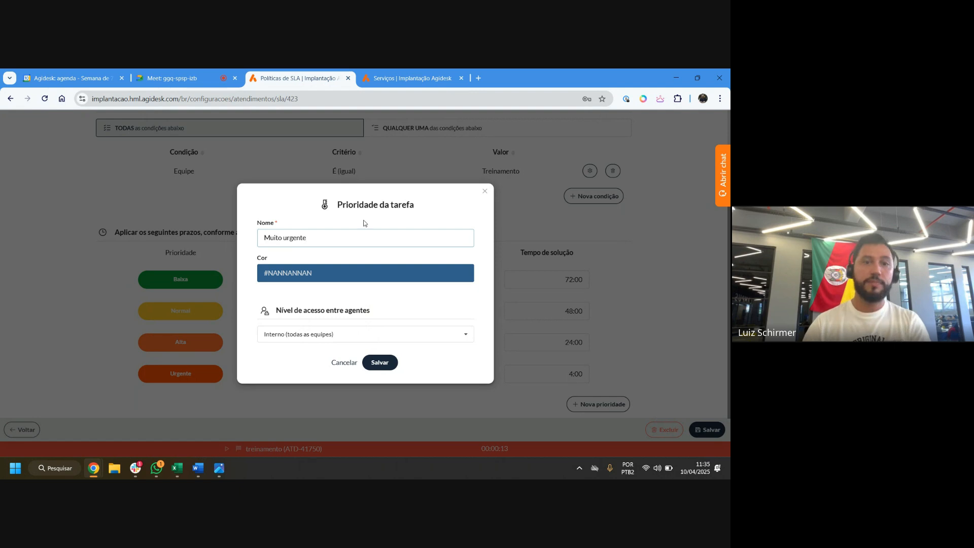
Set the new priority's colour to black (#000000) and save the priority
left_click(355, 273)
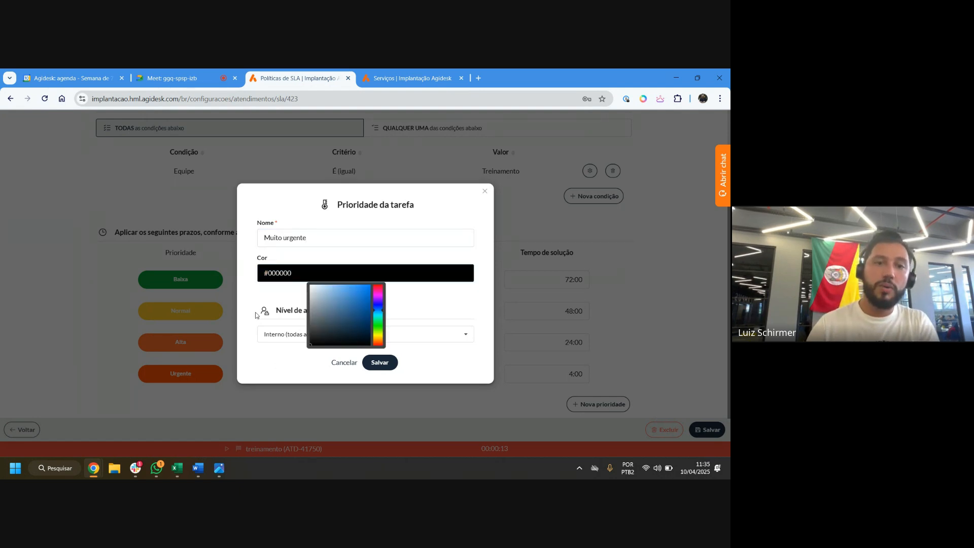
left_click(248, 297)
left_click(386, 364)
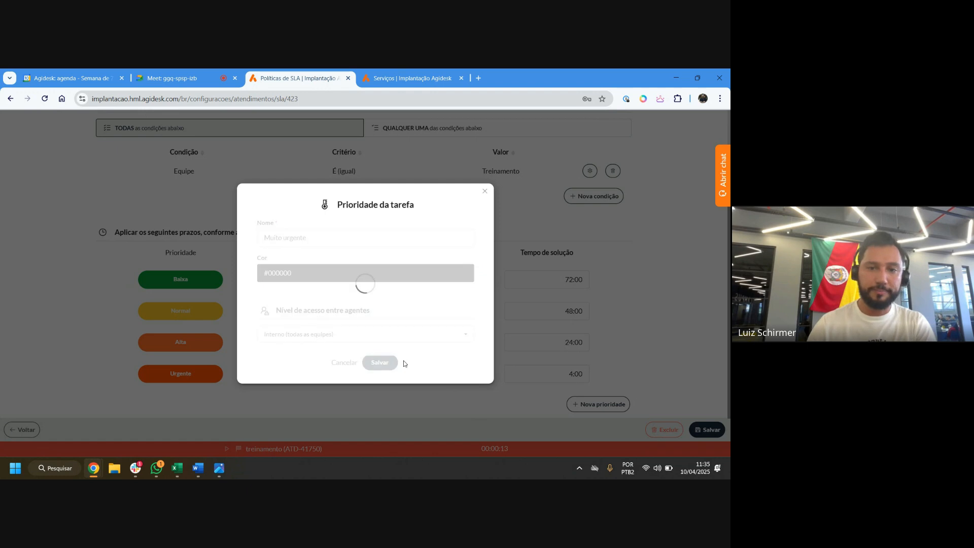
Set the Baixa priority's response time to 48:00 and its solution time to 72:00
scroll(351, 334, "down", 2)
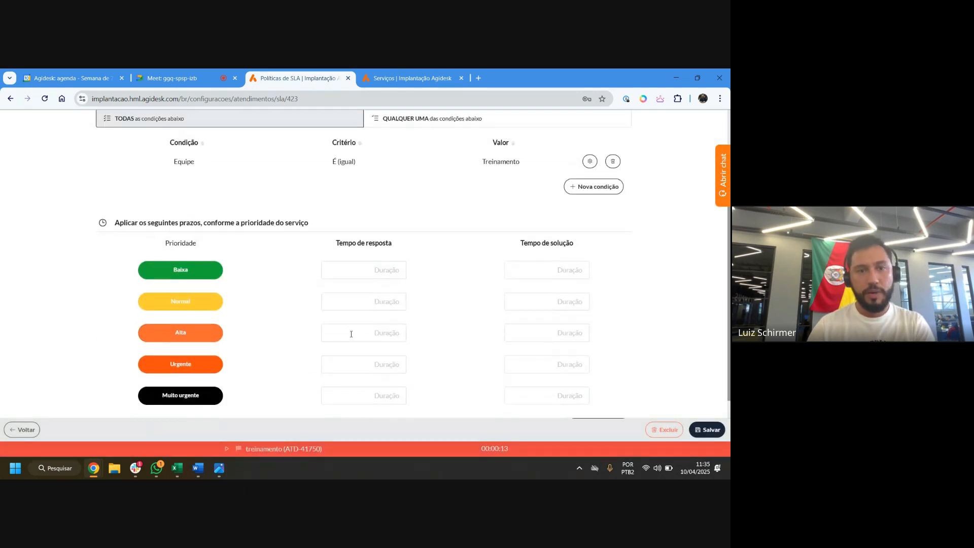
scroll(351, 334, "down", 1)
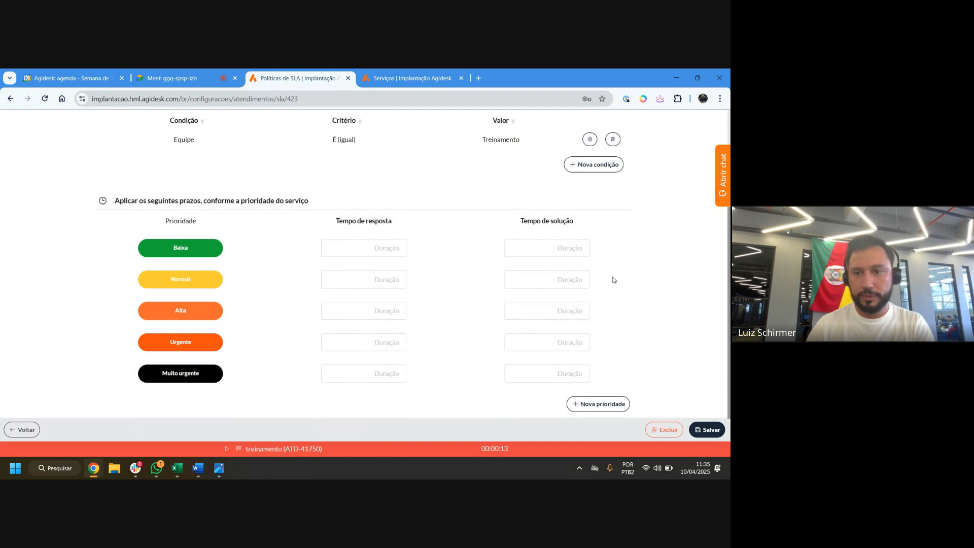
left_click(394, 249)
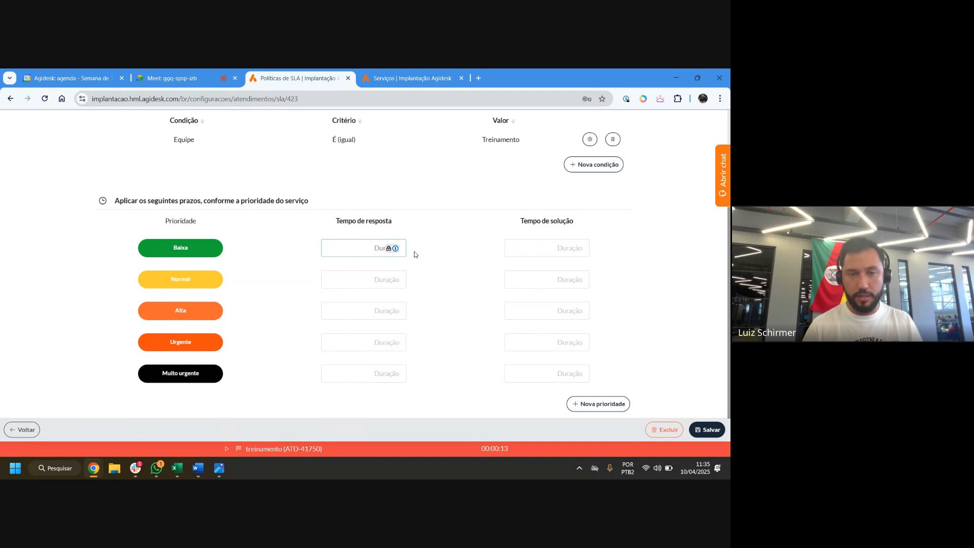
type("1")
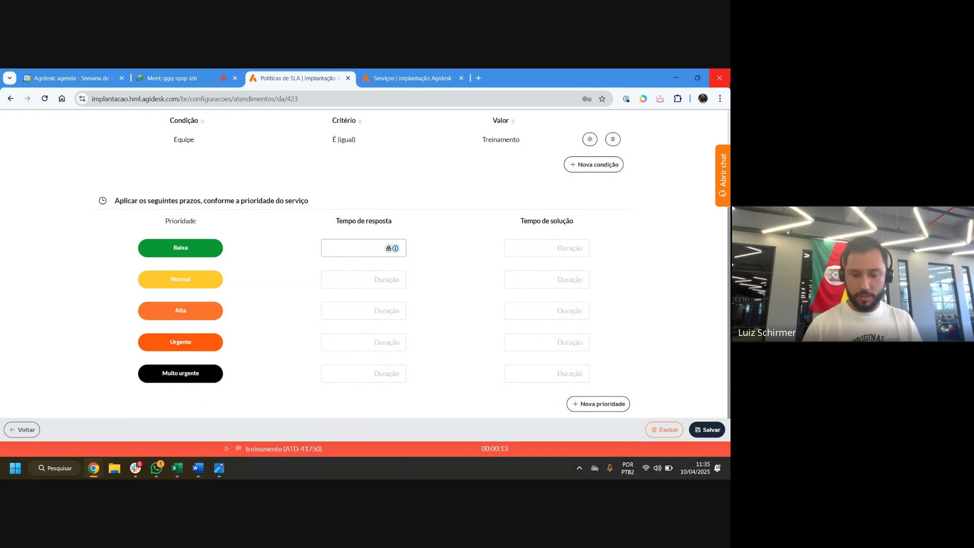
key("Tab")
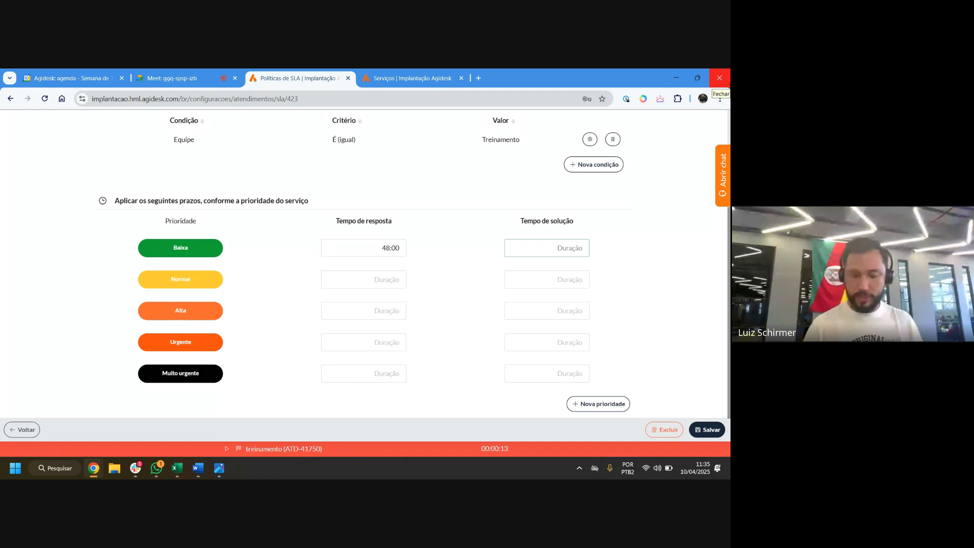
type("72")
key("Tab")
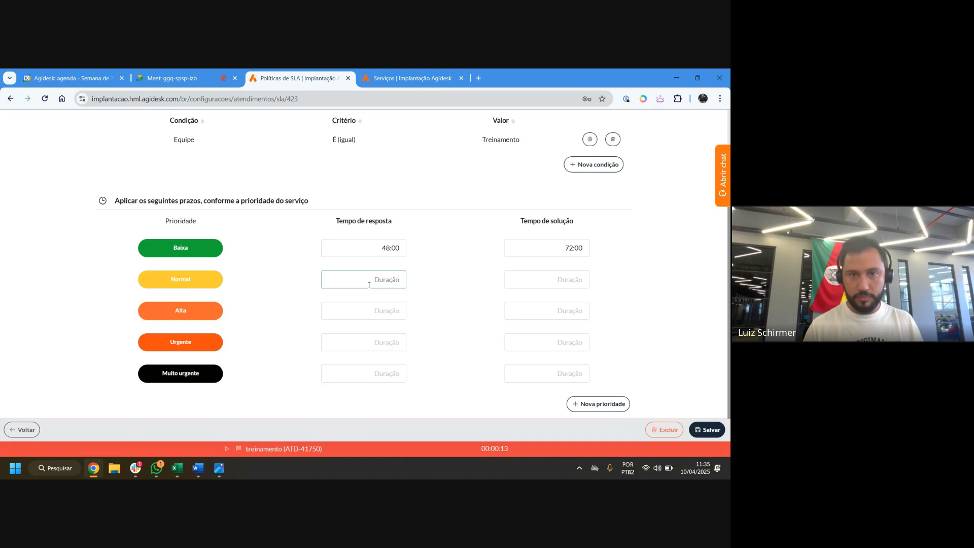
Enter a 24:00 response time and a 48:00 solution time for the Normal priority
type("24")
key("Tab")
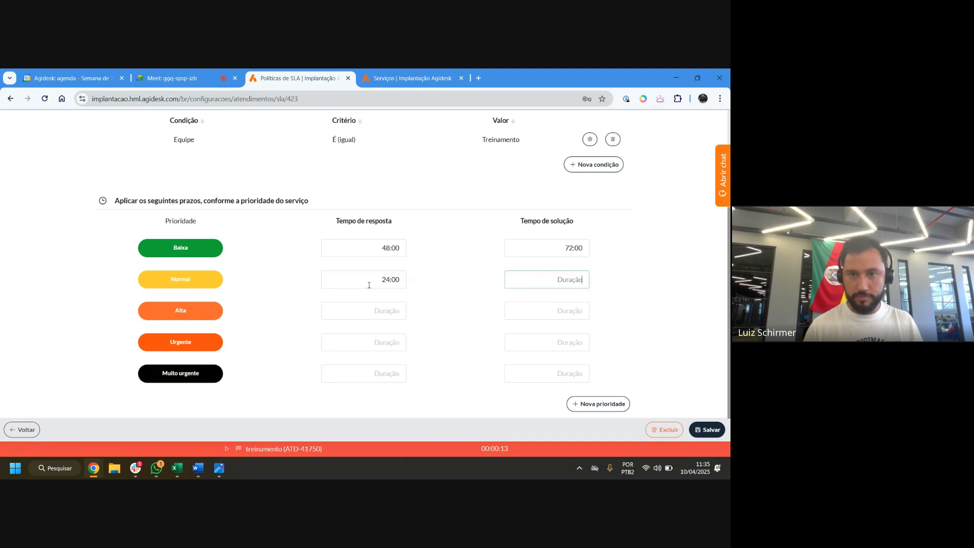
type("48")
key("Tab")
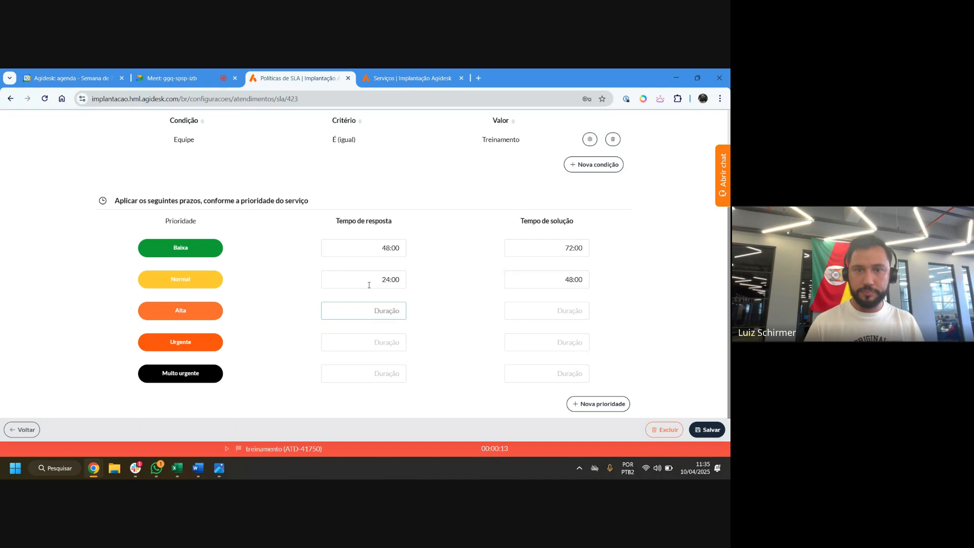
Enter a 12:00 response time and a 24:00 solution time for the Alta priority
type("12")
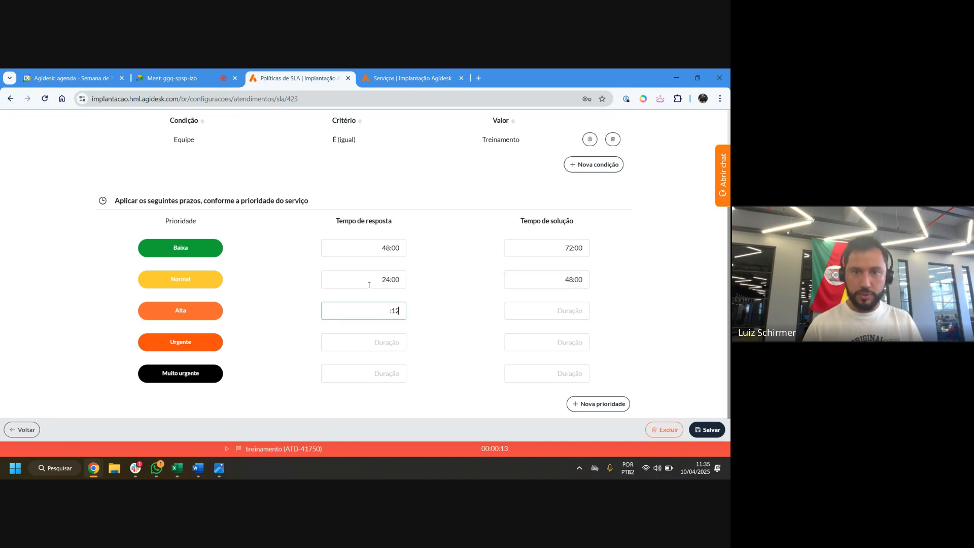
key("Tab")
type("2")
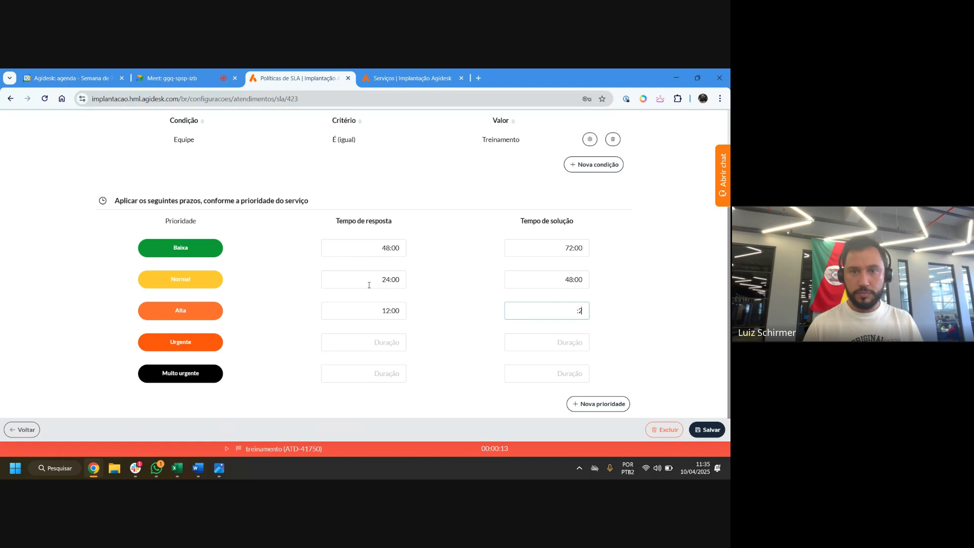
type("4")
key("Tab")
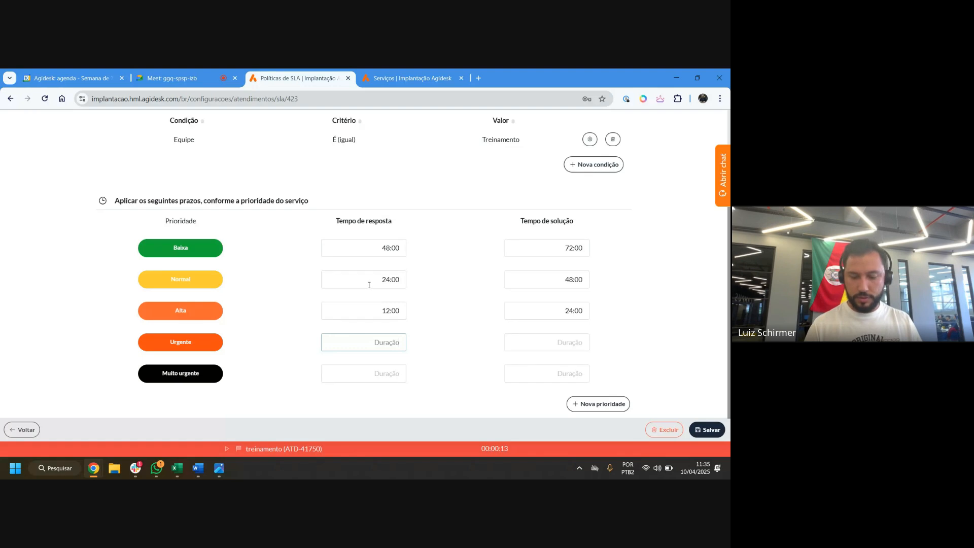
Set the Urgente priority's response time to 8:00 and its solution time to 12:00
type("8")
key("Tab")
type("12")
key("Tab")
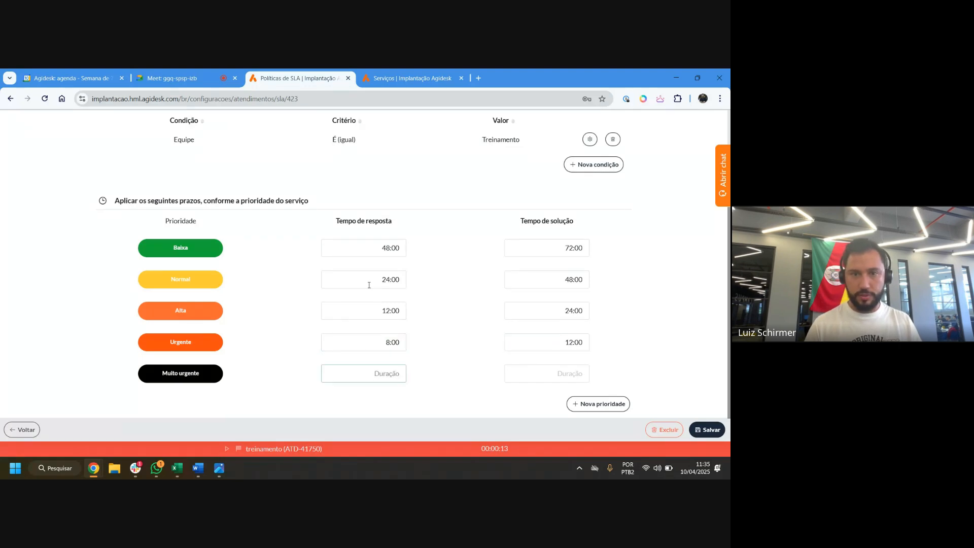
Set the Muito urgente priority's response time to 1:00 and solution time to 2:00, and save the SLA policy
type("1")
key("Tab")
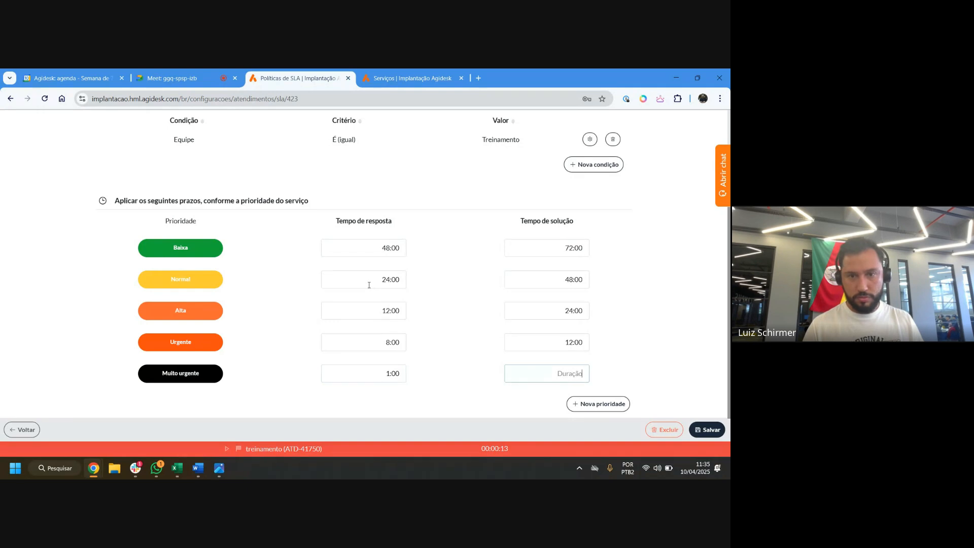
type("2")
key("Tab")
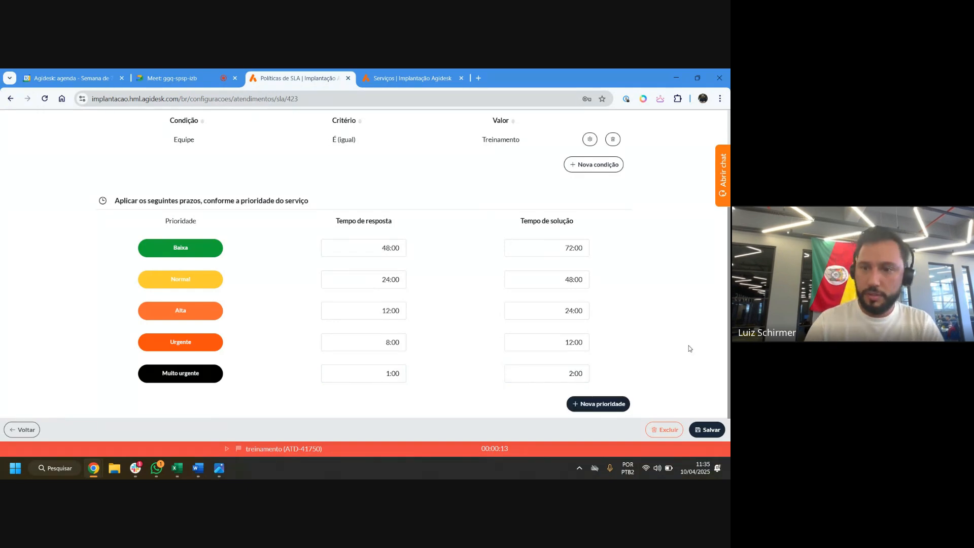
left_click(710, 431)
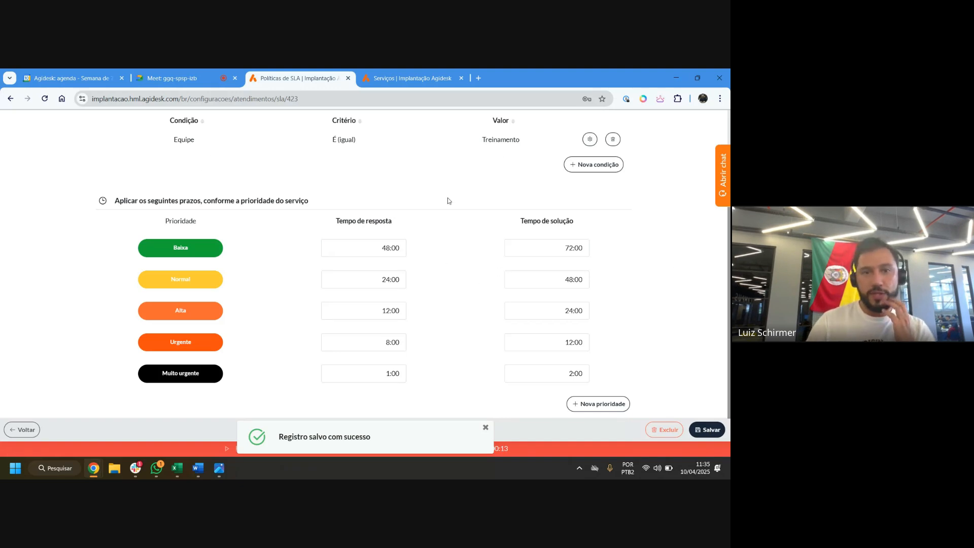
Leave the open service record and open the available services in the customer portal
left_click(428, 78)
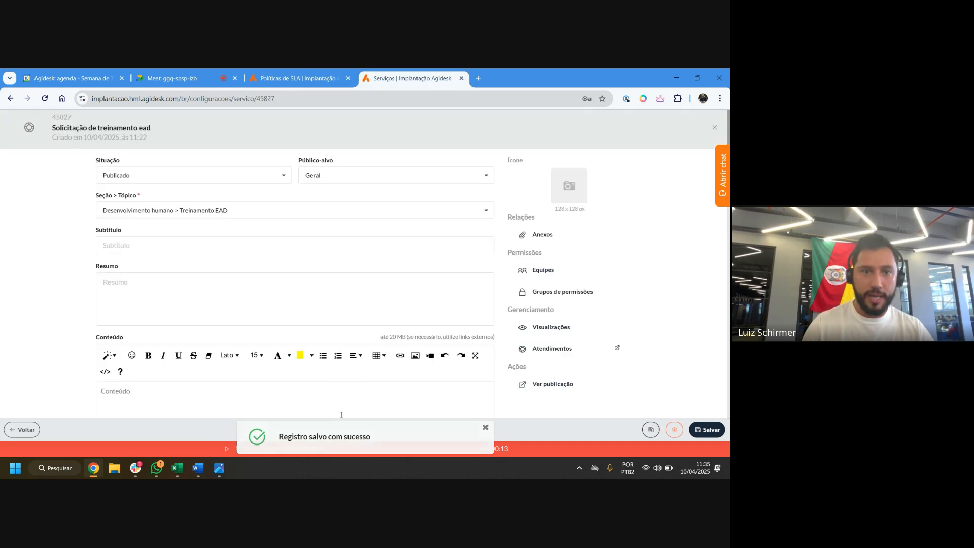
left_click(22, 430)
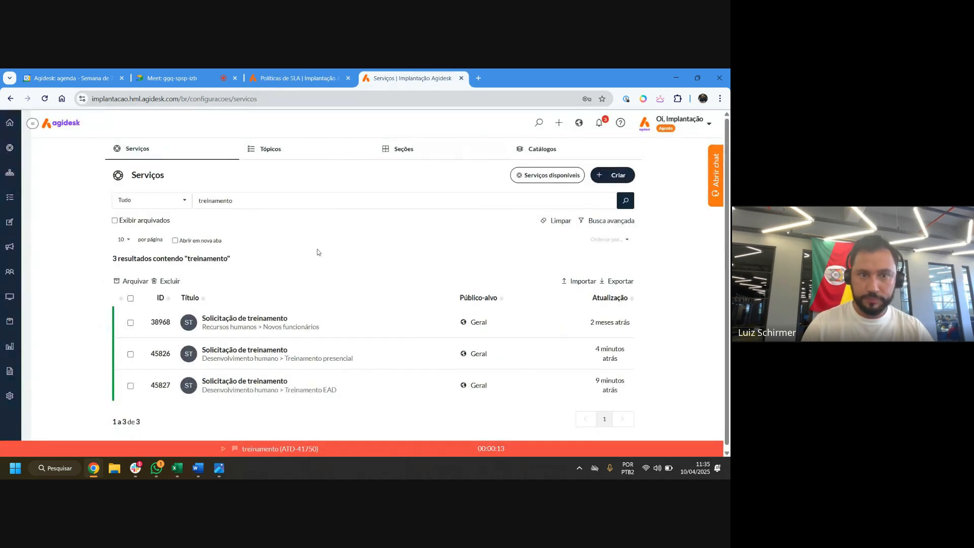
left_click(578, 123)
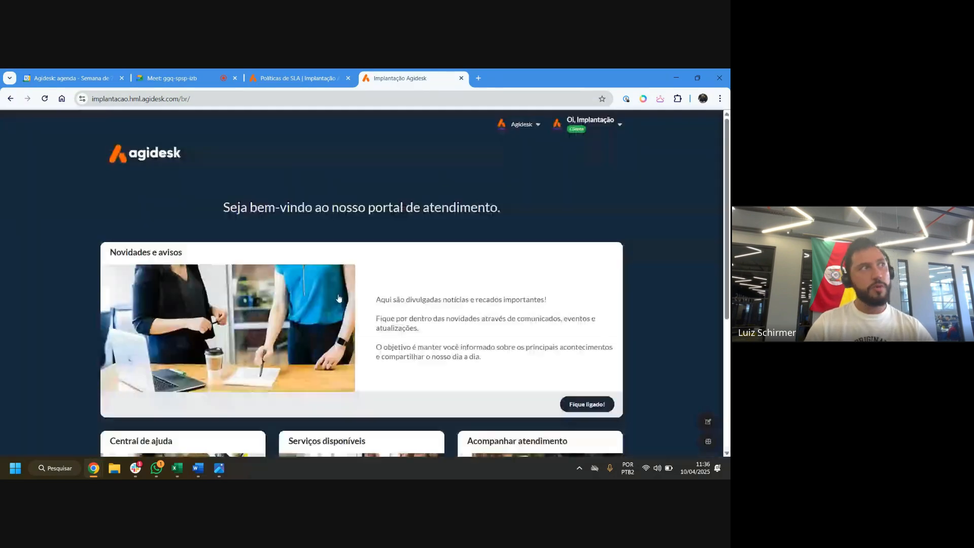
scroll(320, 394, "down", 5)
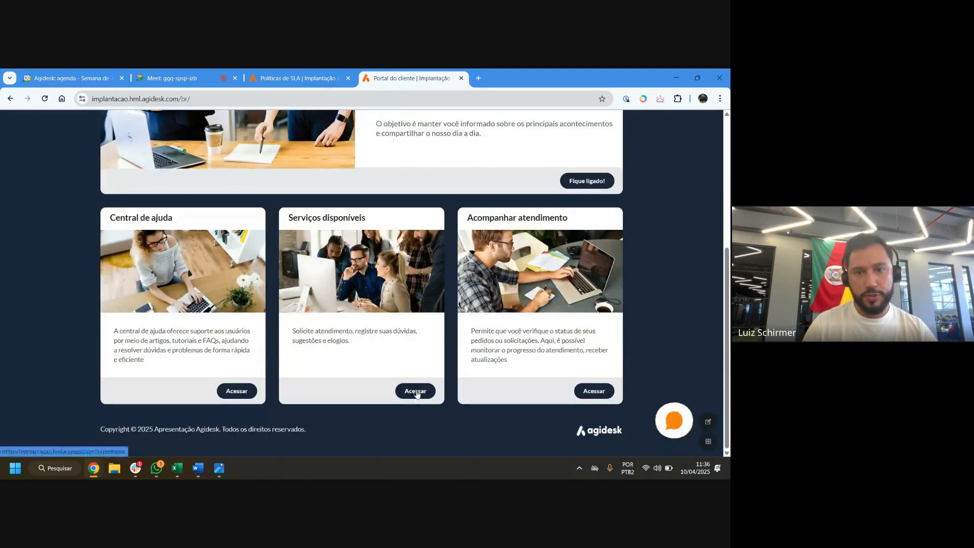
left_click(416, 394)
Start a "Solicitação de treinamento ead" request from the Treinamento EAD topic in the Desenvolvimento humano section
scroll(345, 315, "down", 3)
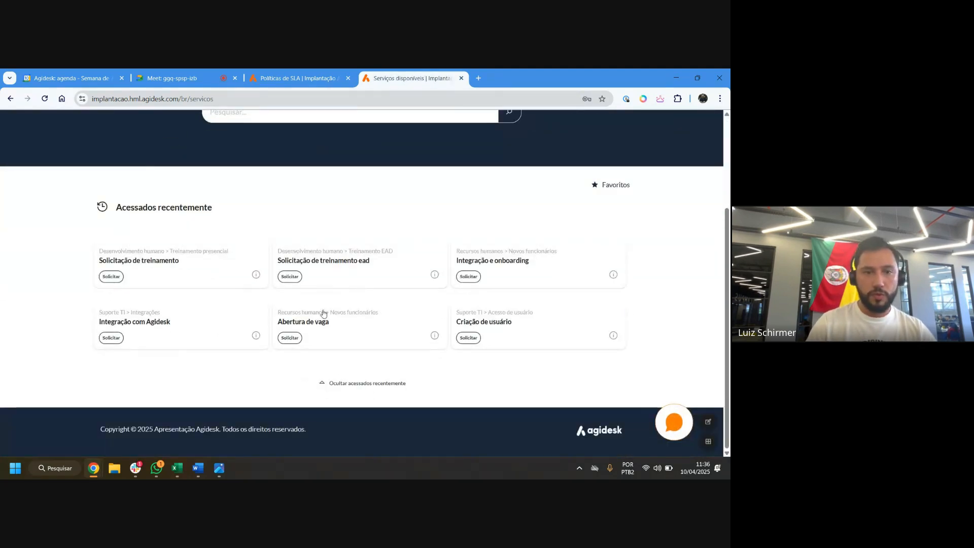
scroll(320, 294, "down", 8)
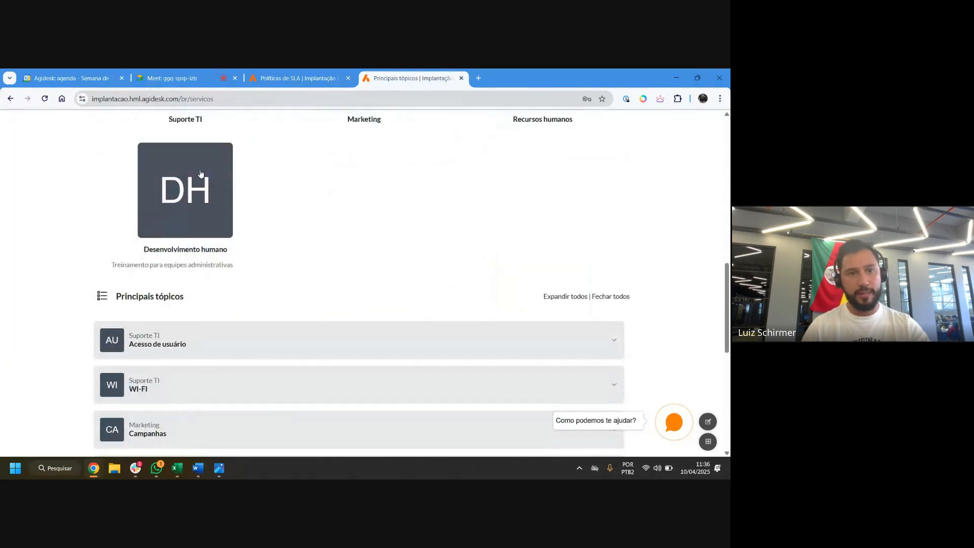
left_click(200, 174)
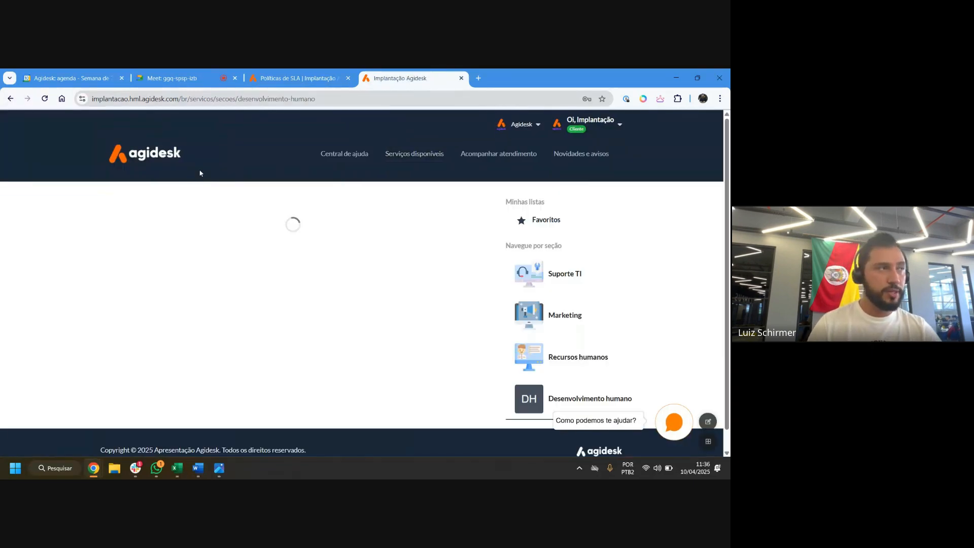
left_click(206, 322)
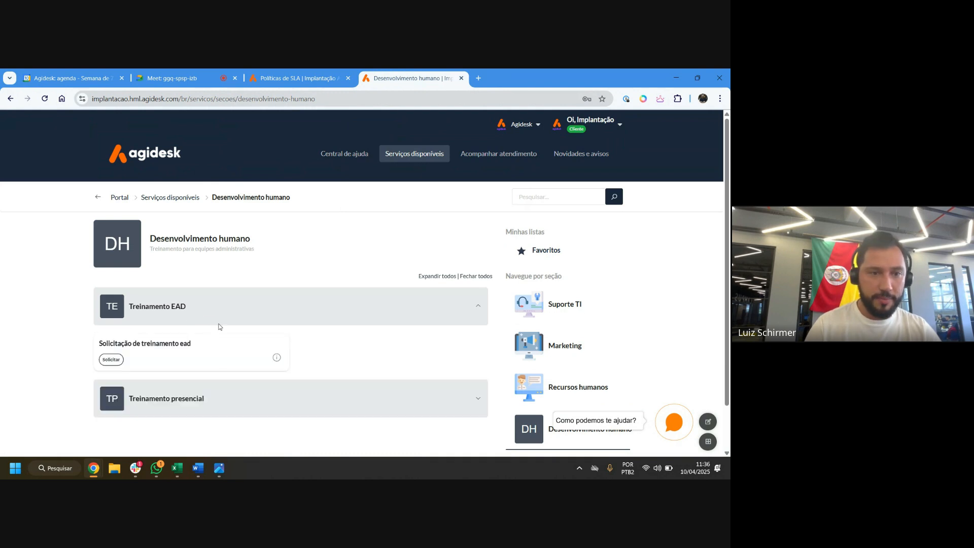
left_click(117, 358)
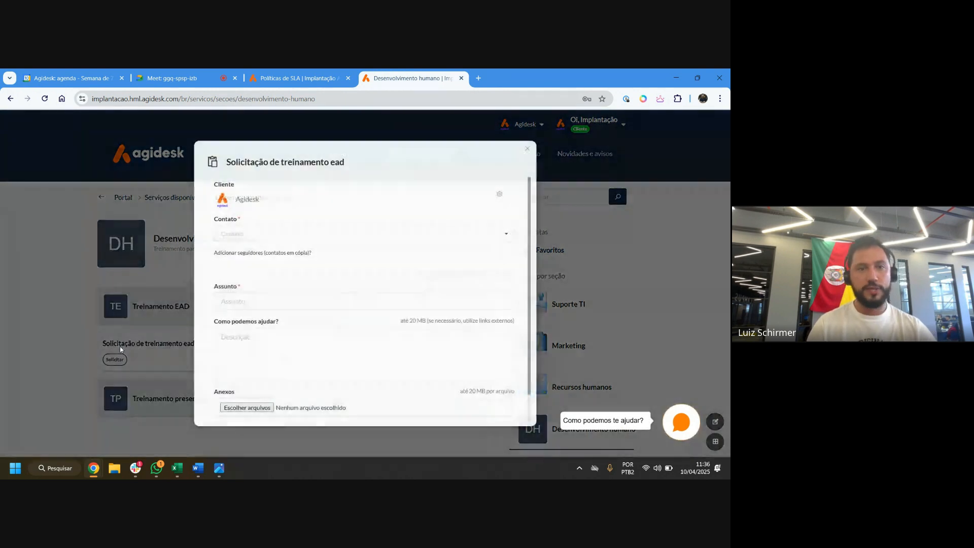
Submit the request with "treinamento" as both subject and description, and highlight the created ticket's start deadline
left_click(263, 297)
type("trein")
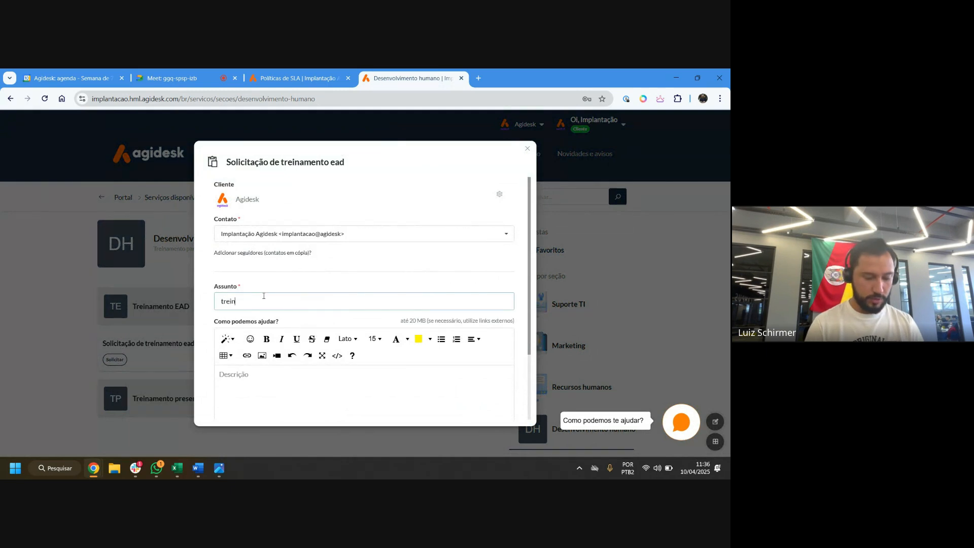
type("amento")
double_click(259, 303)
key("ctrl+c")
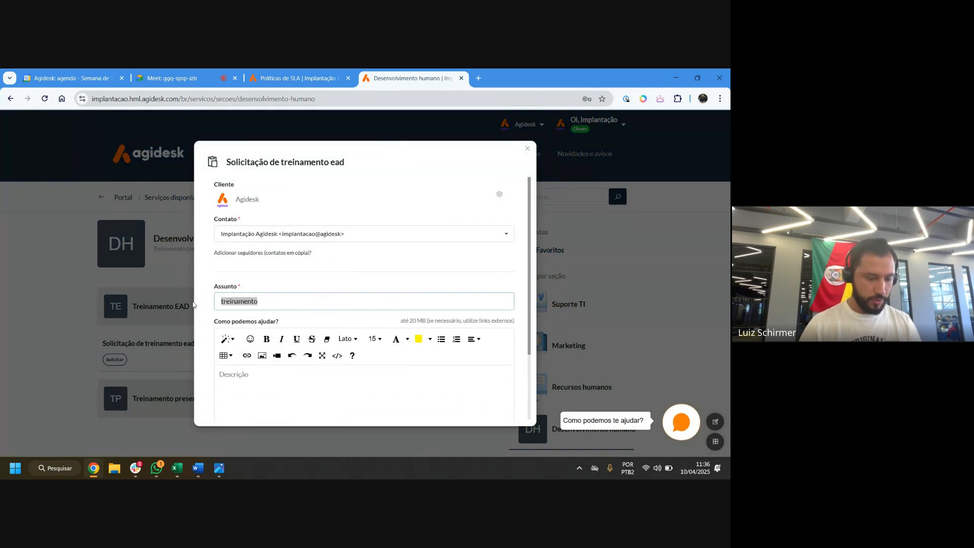
left_click(301, 374)
key("ctrl+v")
scroll(300, 368, "down", 2)
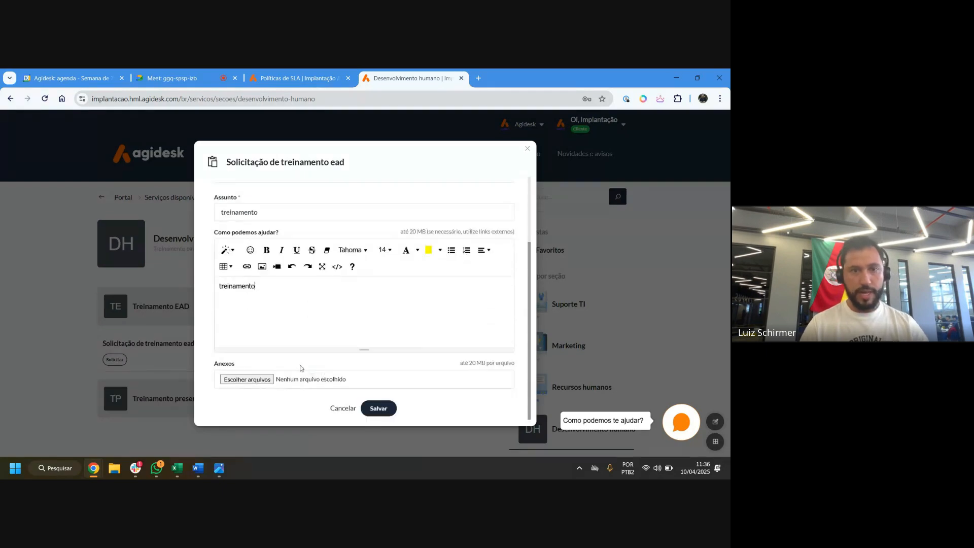
left_click(387, 412)
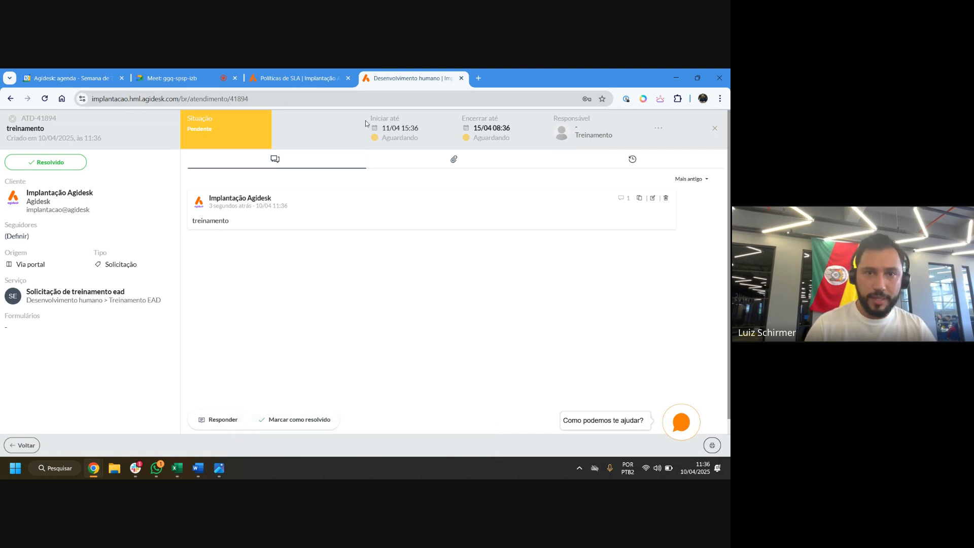
left_click_drag(369, 116, 416, 149)
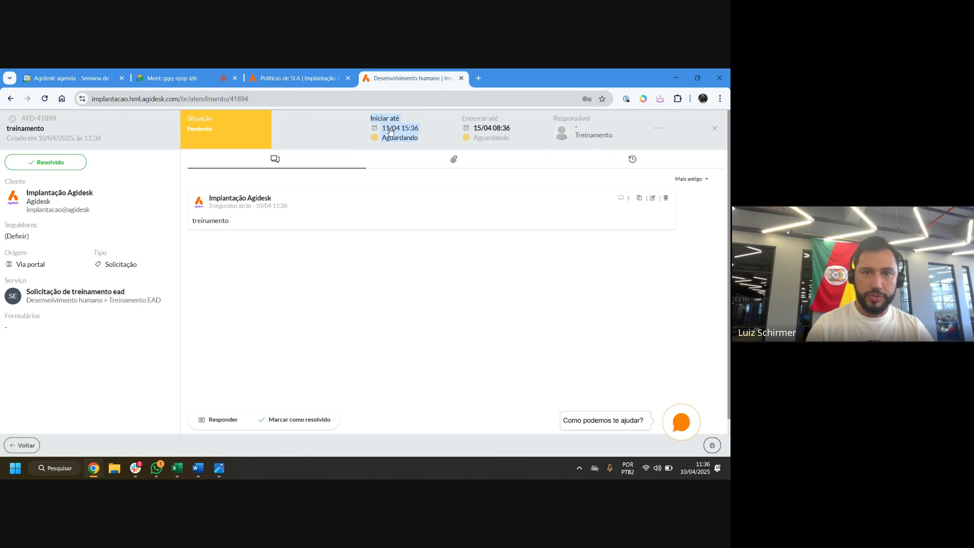
Examine the created ticket's responsible team, start deadline and creation date
left_click(428, 127)
double_click(583, 141)
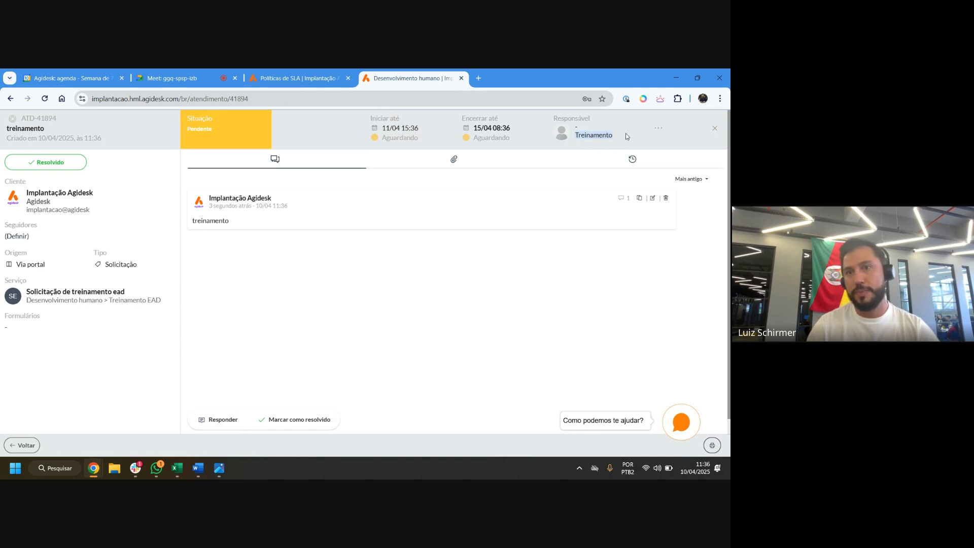
triple_click(407, 118)
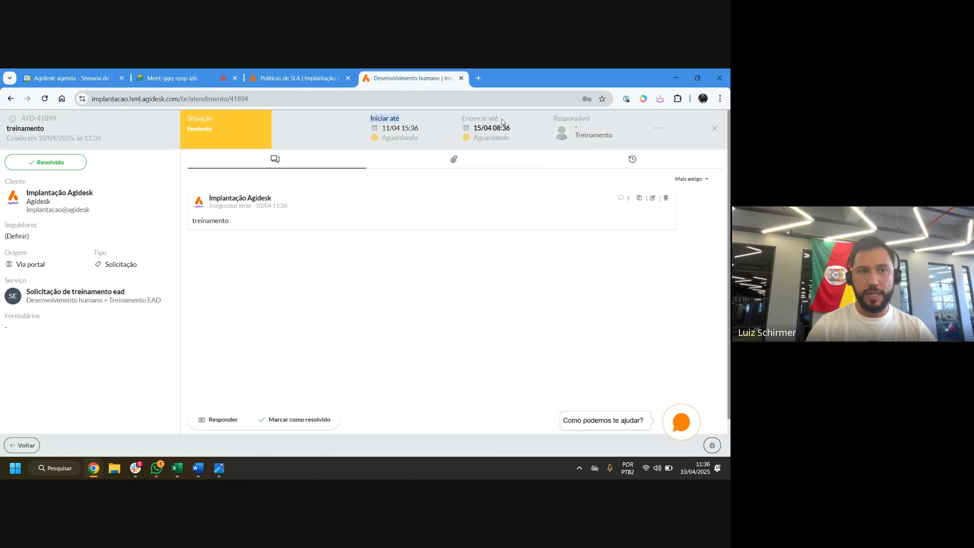
left_click(43, 141)
left_click_drag(43, 141, 103, 137)
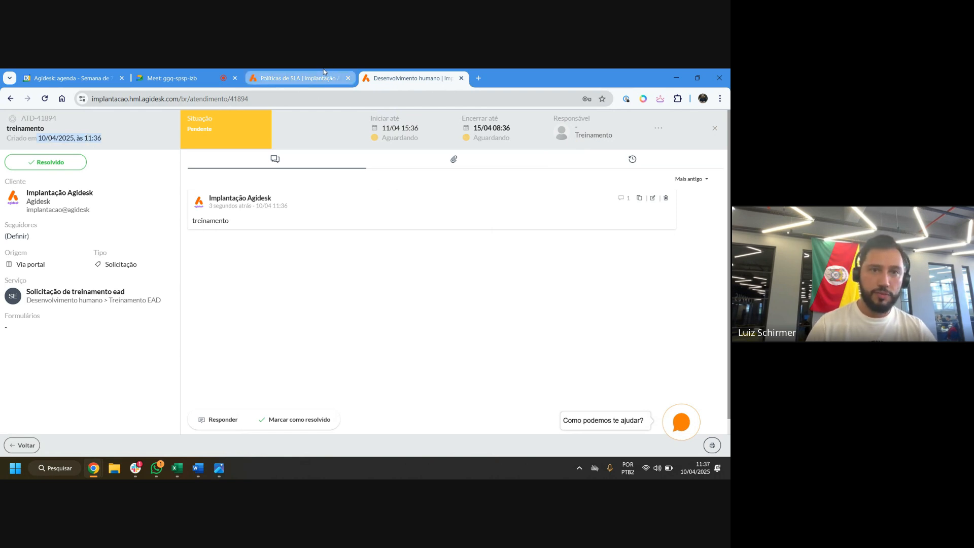
Compare the ticket's deadlines with the Normal priority's response and solution times in the Equipe treinamento SLA policy
left_click(297, 79)
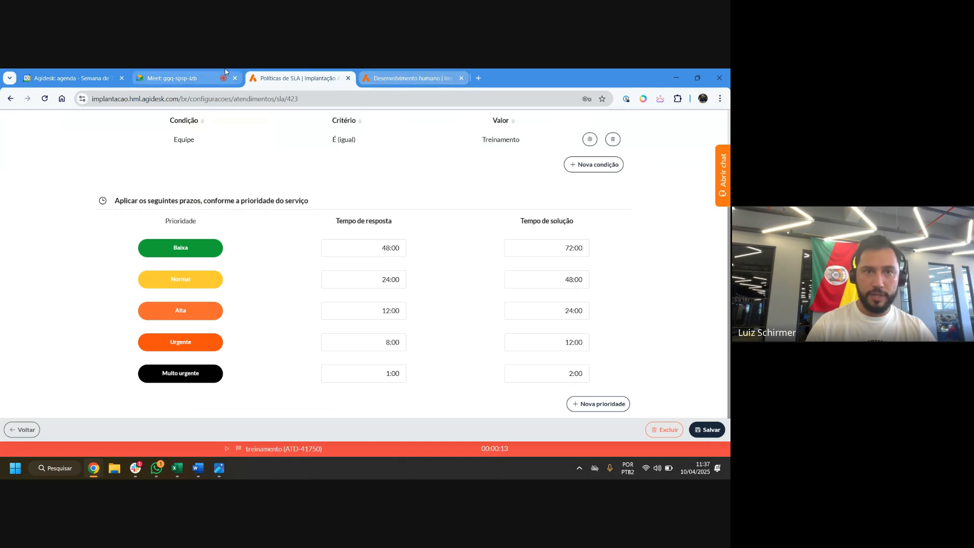
left_click_drag(378, 281, 412, 281)
left_click(558, 281)
left_click_drag(558, 281, 597, 286)
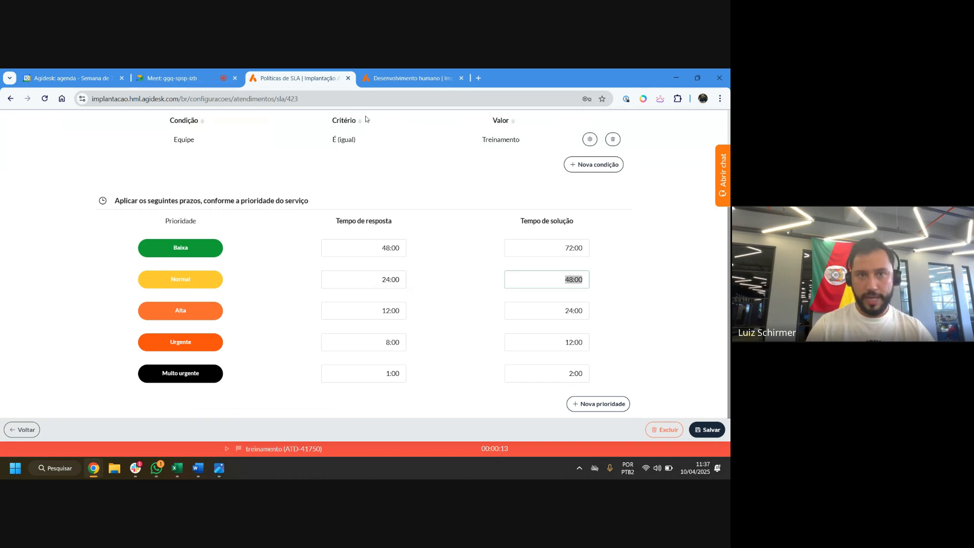
Look at the ticket again and examine the Muito urgente priority's solution time in the SLA policy
left_click(432, 70)
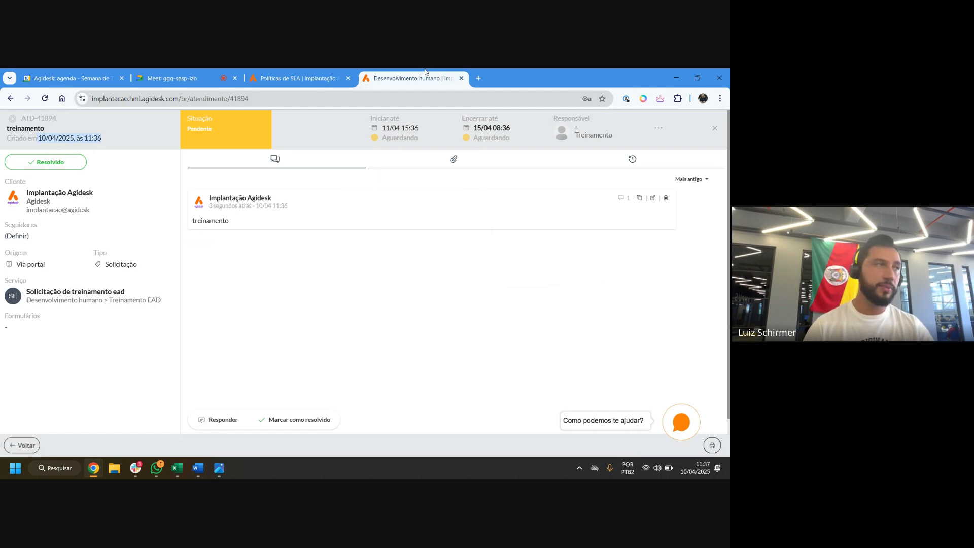
left_click(300, 78)
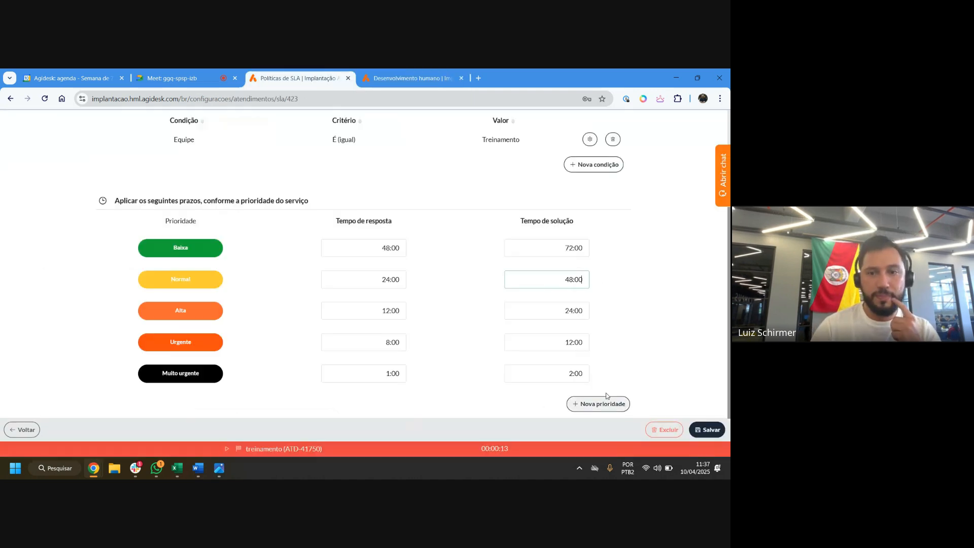
left_click_drag(568, 374, 589, 383)
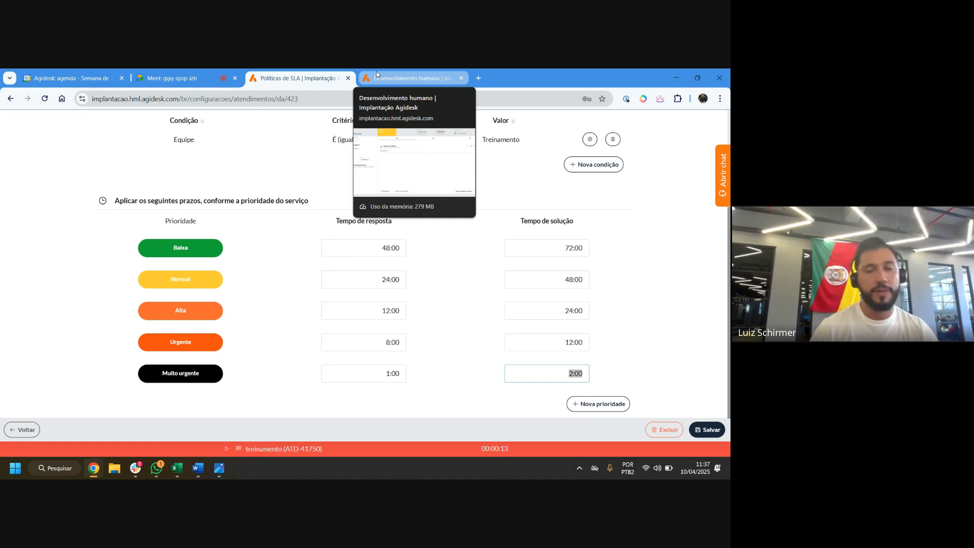
left_click(538, 369)
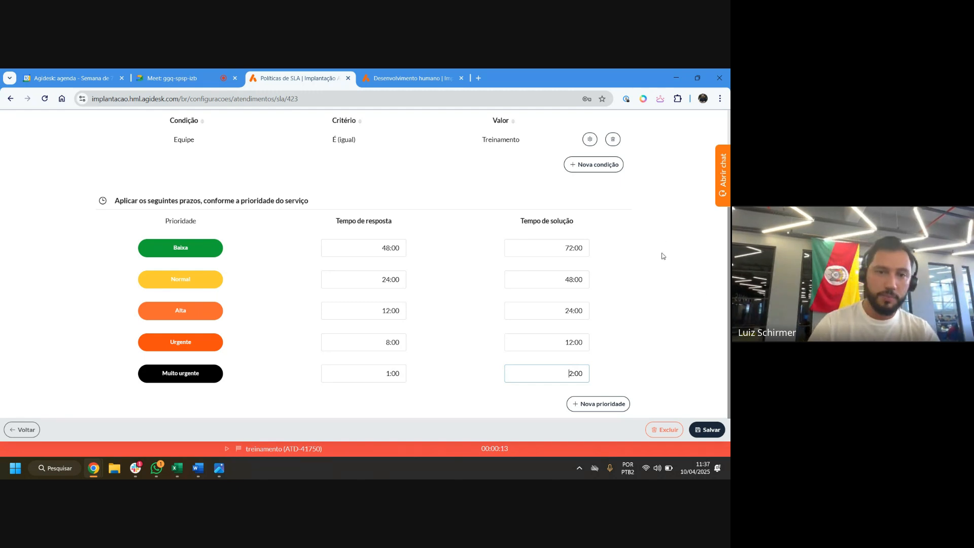
scroll(652, 258, "up", 3)
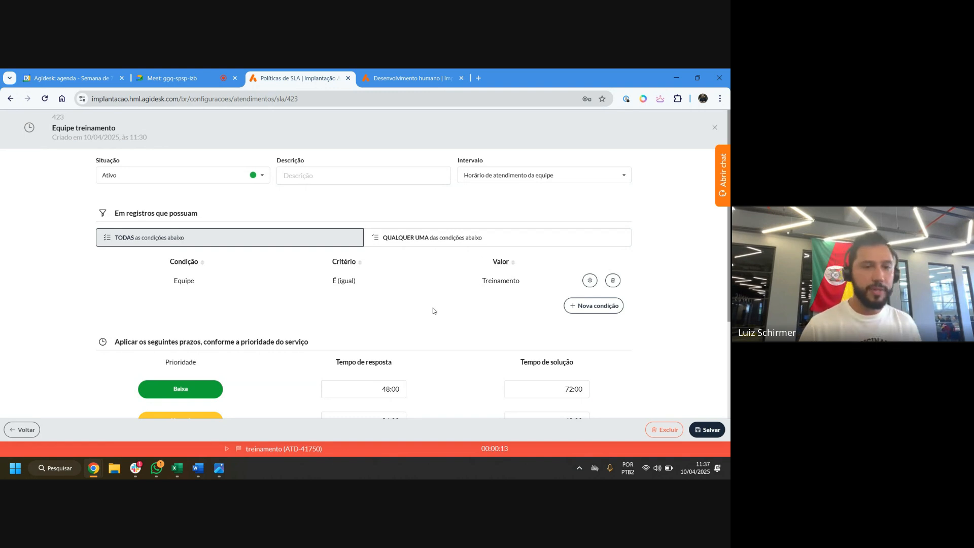
left_click(574, 308)
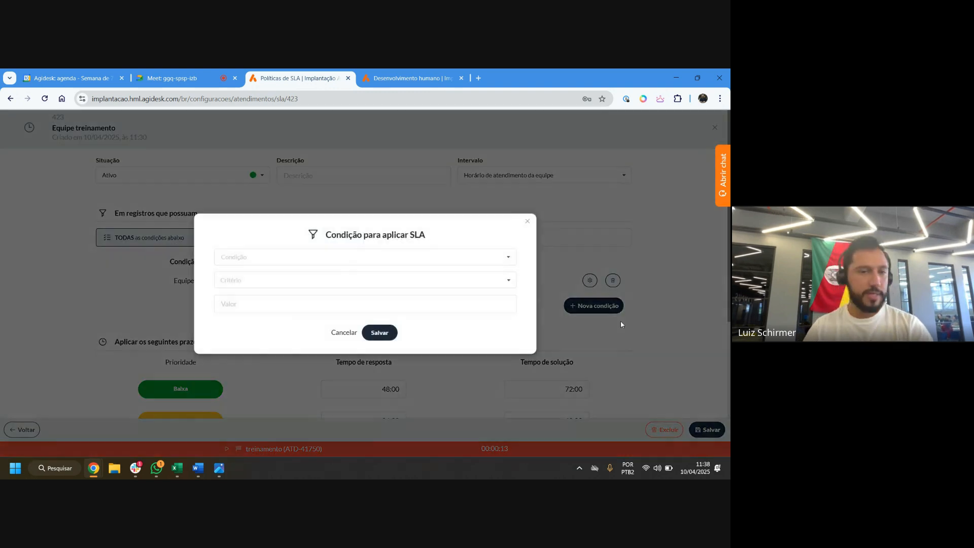
left_click(258, 254)
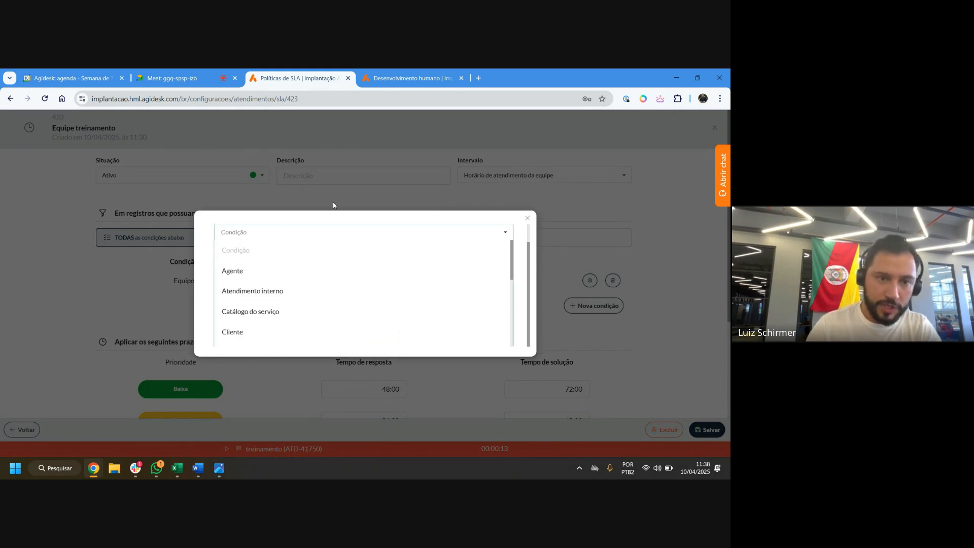
scroll(294, 274, "down", 4)
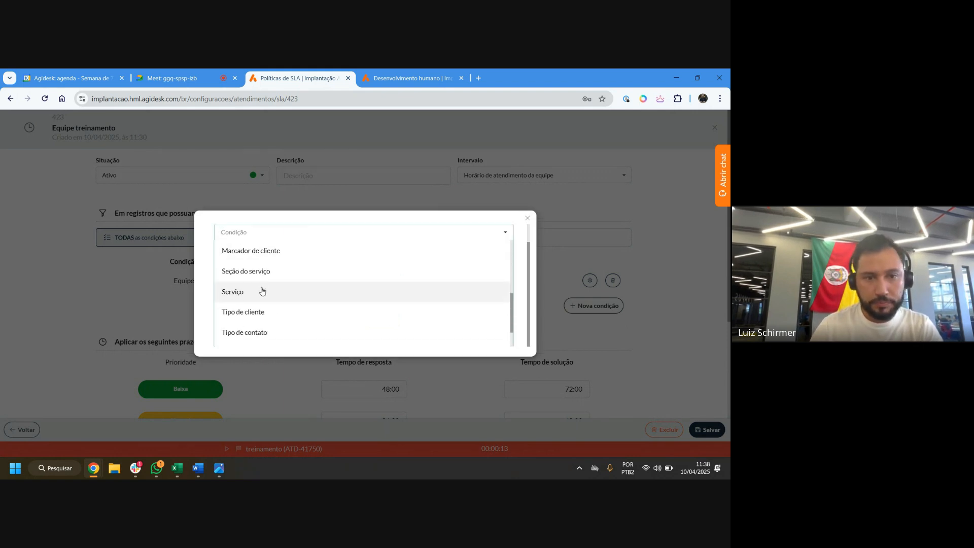
scroll(262, 290, "down", 2)
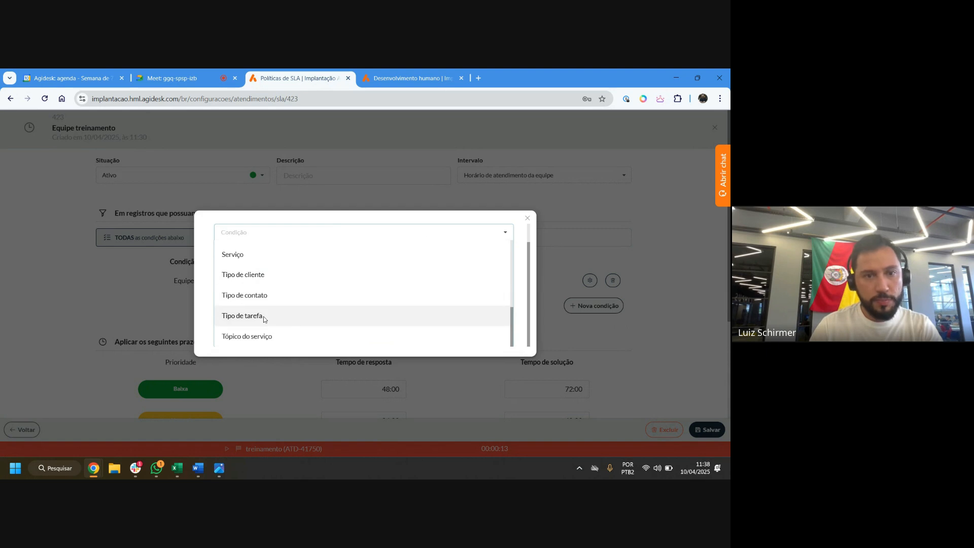
left_click(263, 315)
left_click(267, 279)
left_click(261, 303)
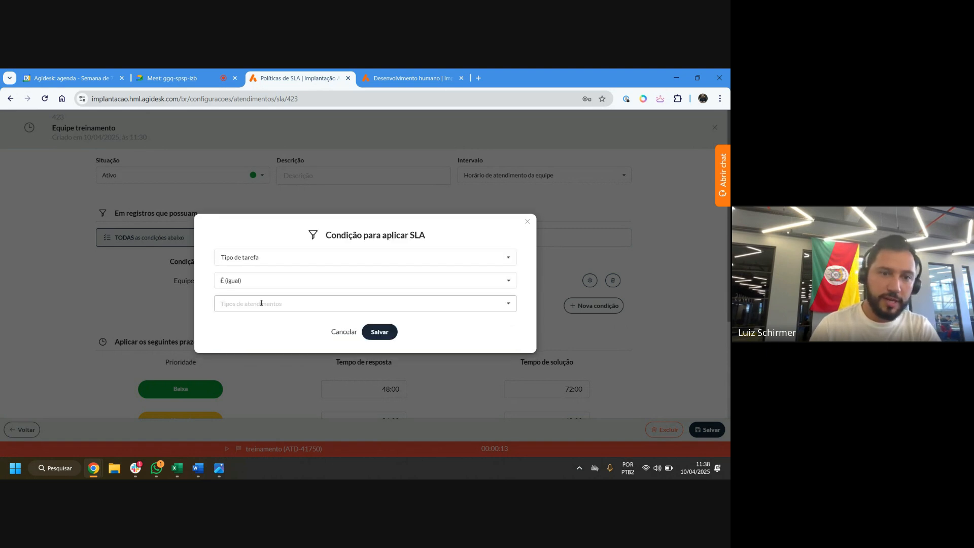
left_click(262, 303)
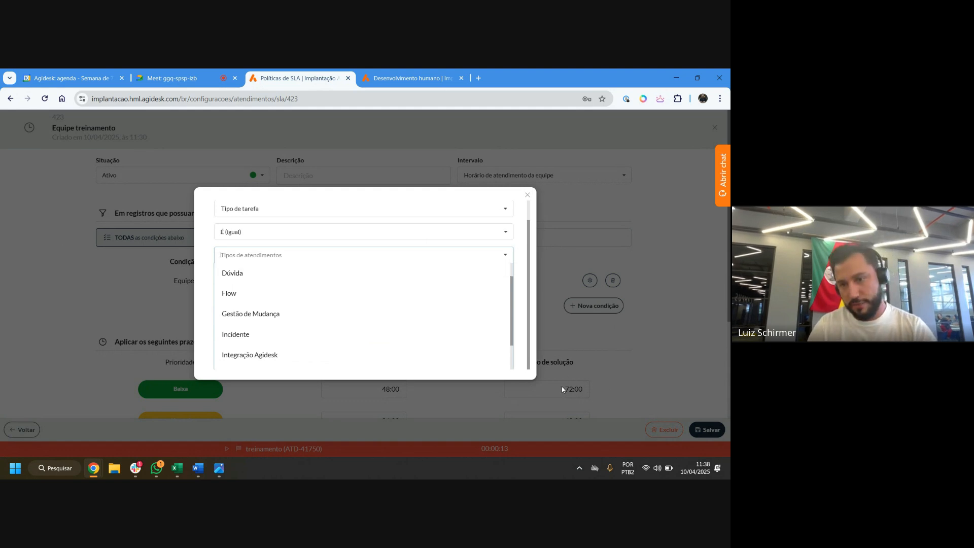
left_click(273, 335)
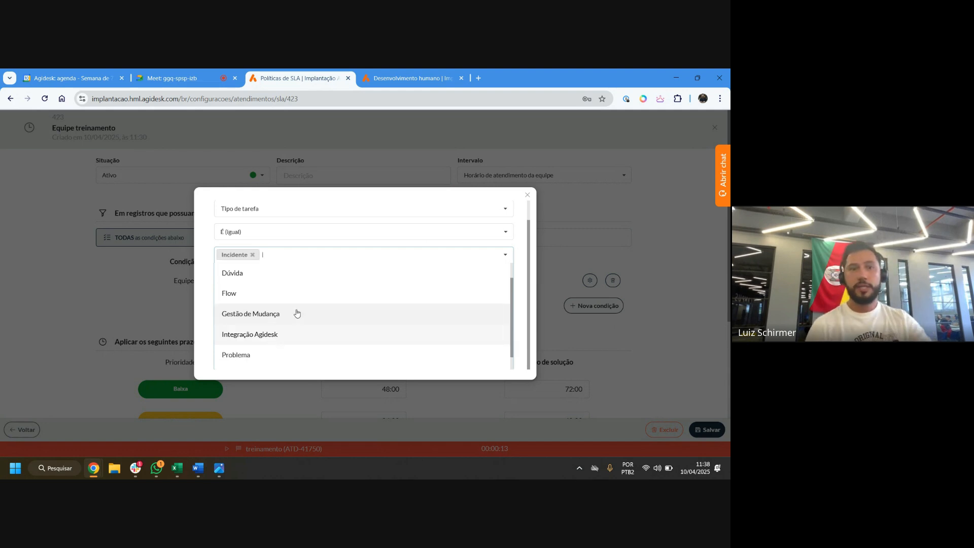
left_click(252, 255)
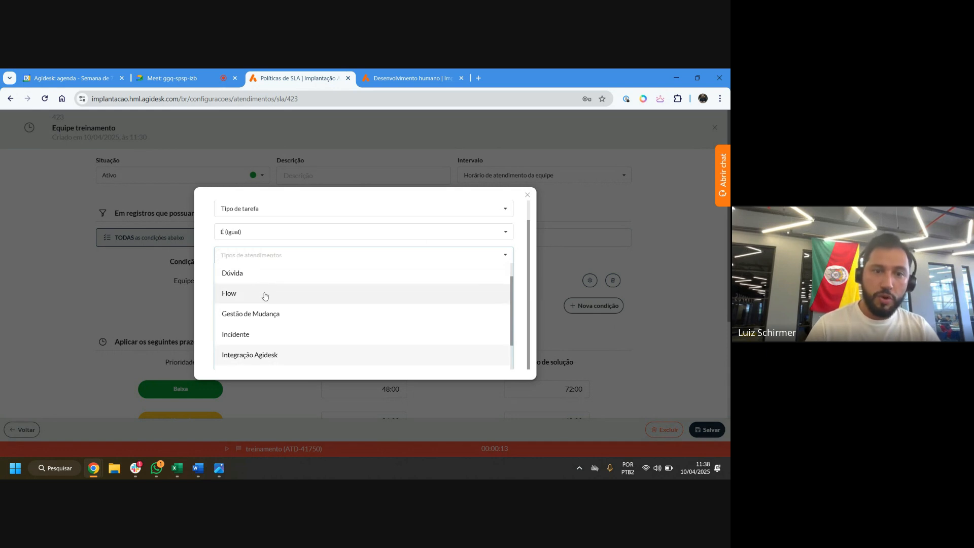
scroll(260, 284, "down", 1)
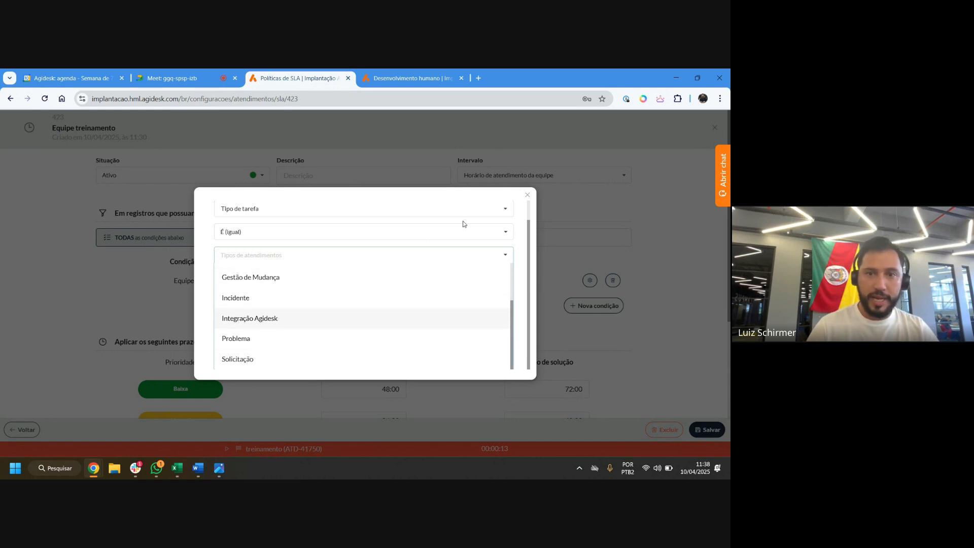
left_click(528, 194)
Return to the SLA policy list and reopen the Equipe treinamento policy to review its deadlines and conditions
left_click(21, 429)
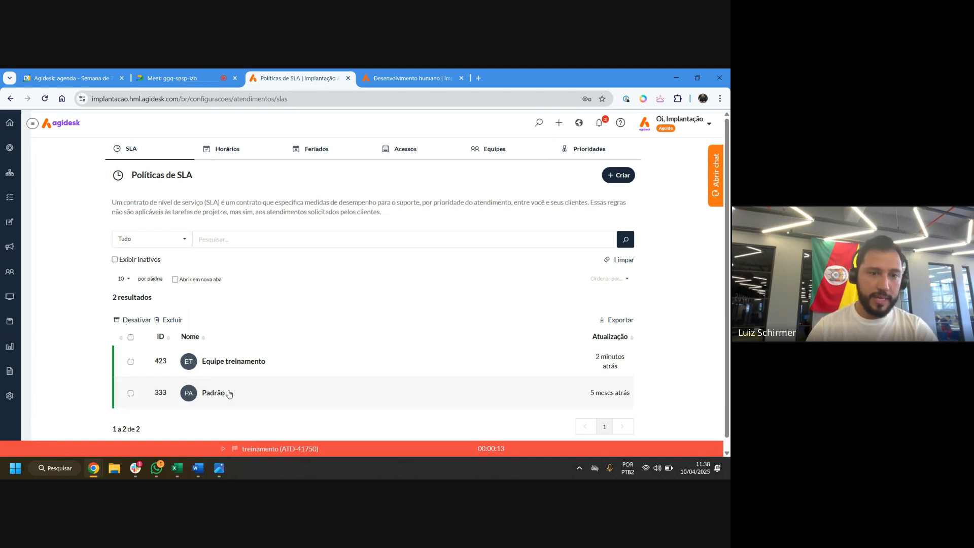
left_click(224, 364)
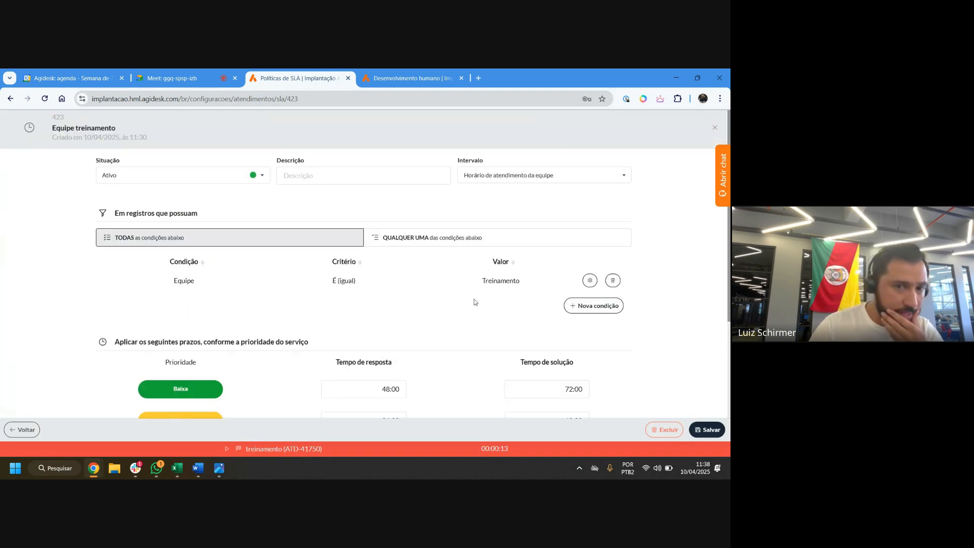
scroll(425, 287, "down", 3)
left_click(382, 374)
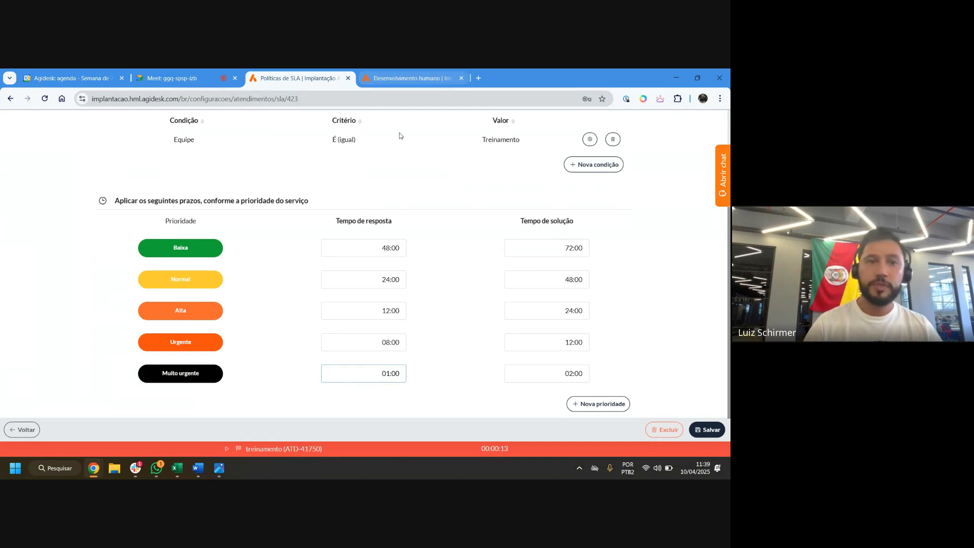
scroll(397, 135, "up", 1)
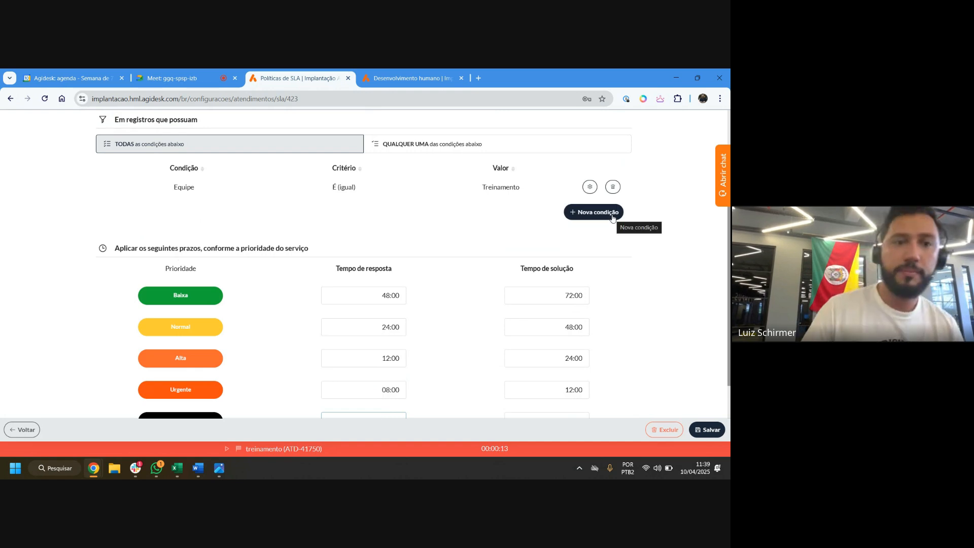
Leave the SLA policy and open the Horário padrão schedule under Horários de atendimento
left_click(22, 431)
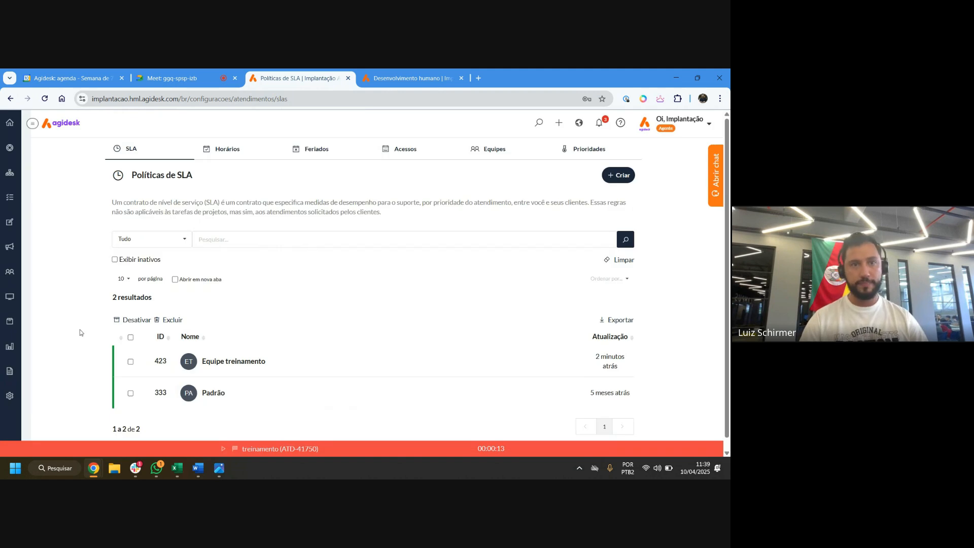
left_click(281, 157)
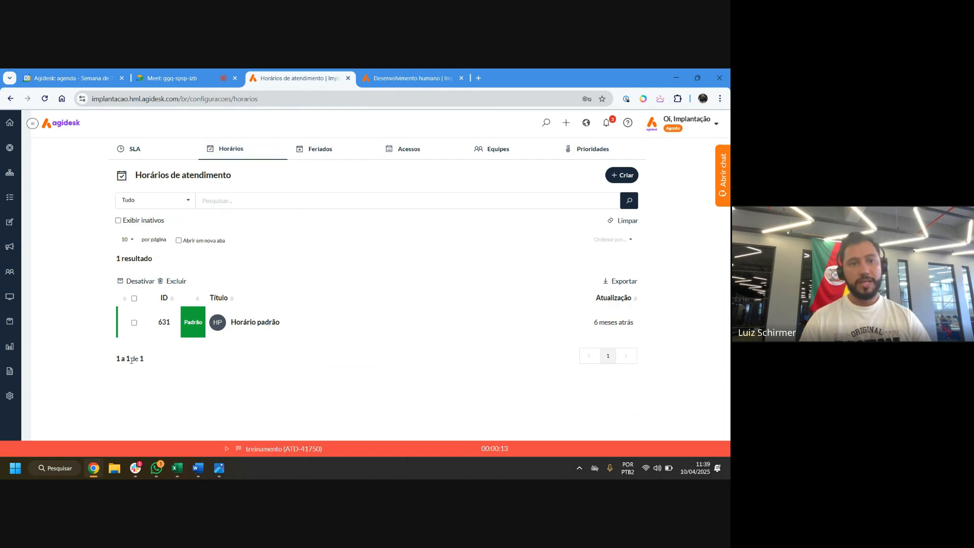
left_click(244, 327)
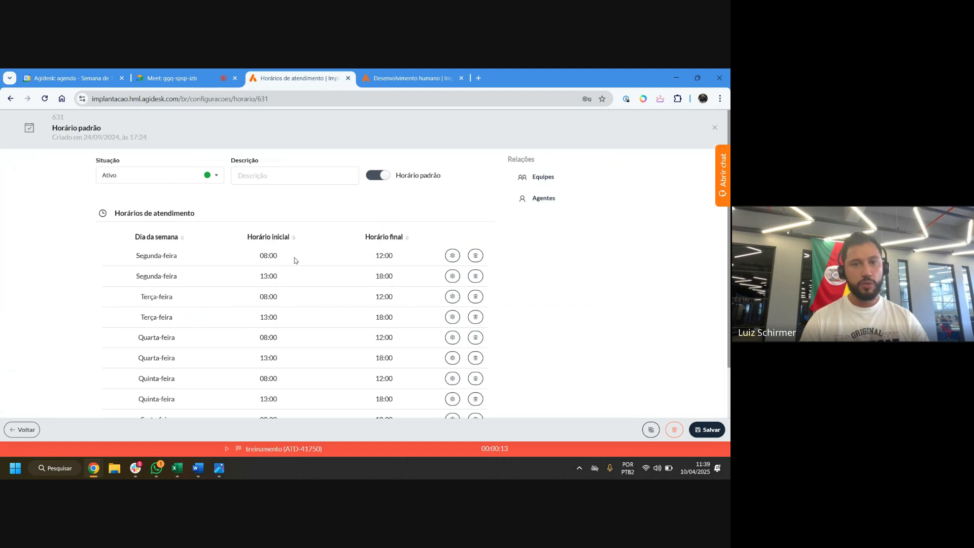
Examine the Segunda-feira morning end time and afternoon start time in the Horário padrão schedule
left_click_drag(373, 257, 394, 256)
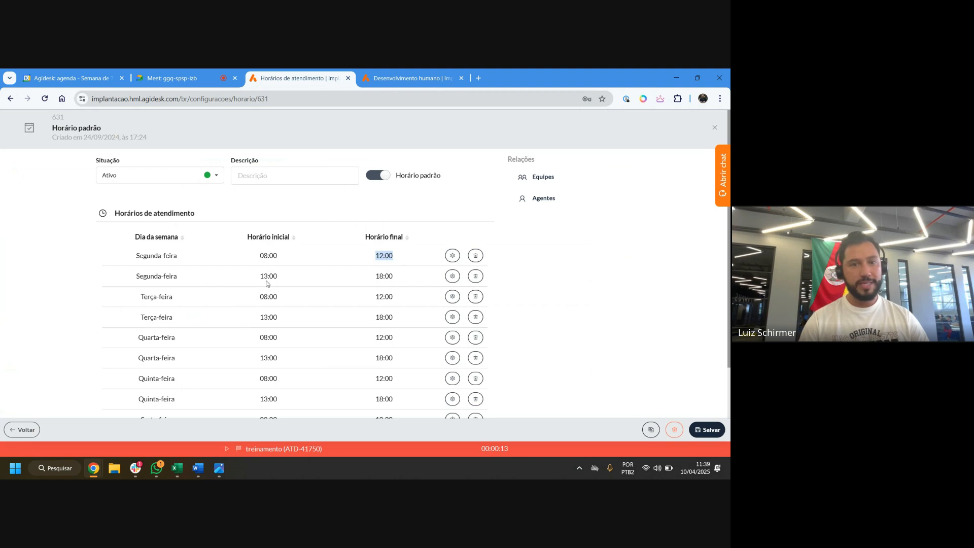
left_click_drag(267, 278, 304, 276)
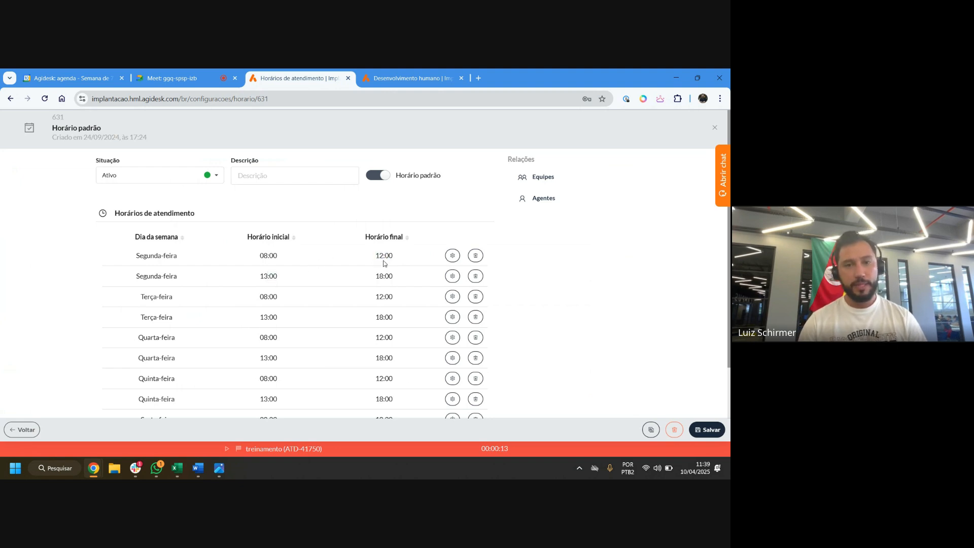
triple_click(382, 257)
triple_click(279, 278)
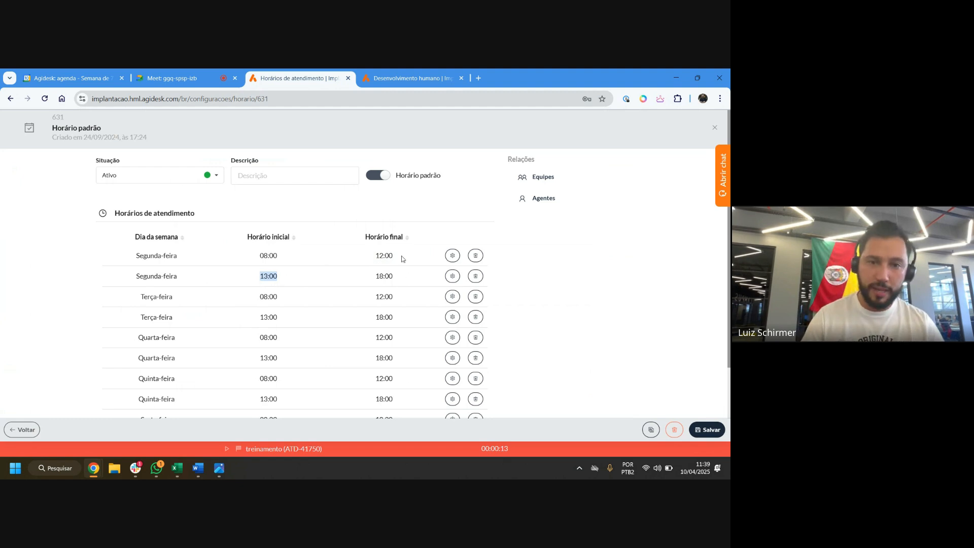
left_click_drag(375, 256, 409, 258)
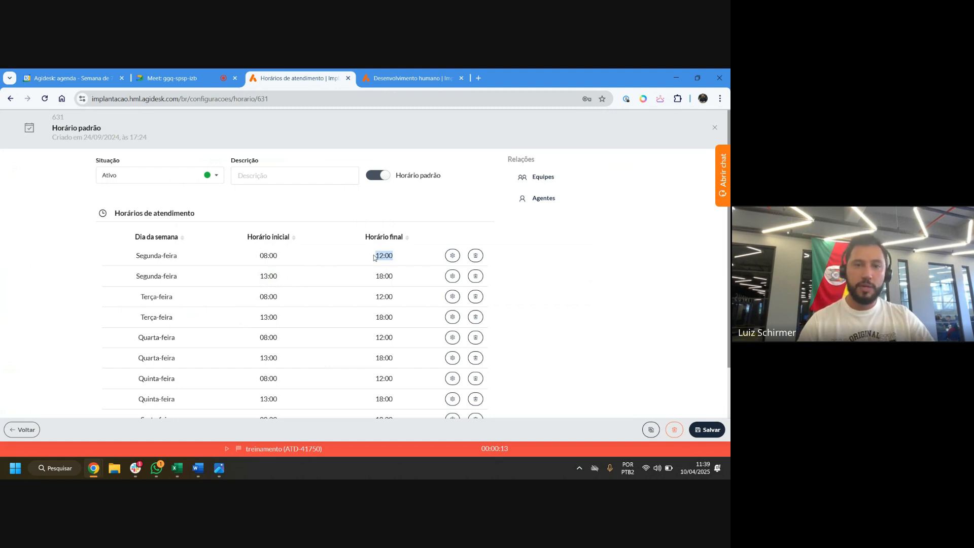
left_click_drag(270, 276, 296, 275)
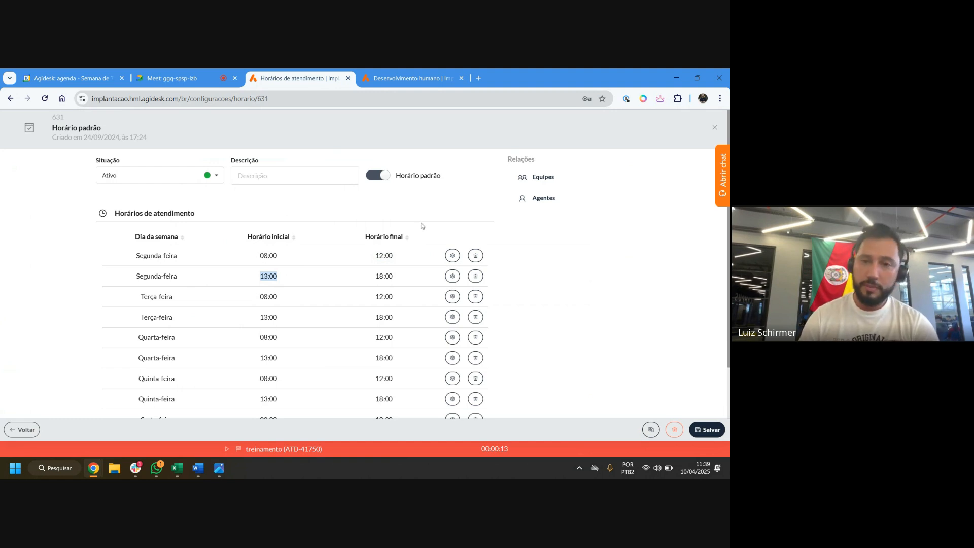
Set the start time of the Segunda-feira morning period in Horário padrão to 09:00 and save it
left_click(452, 259)
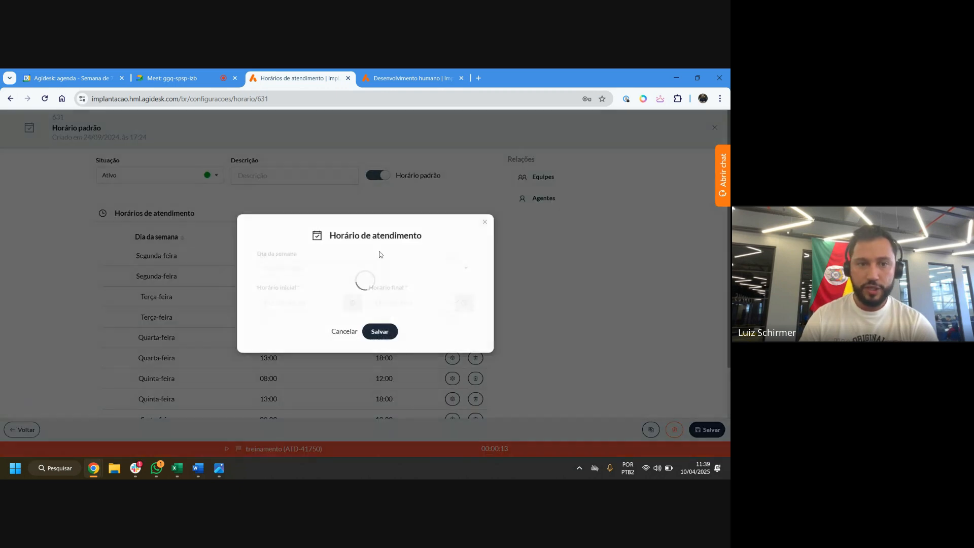
type("00:00")
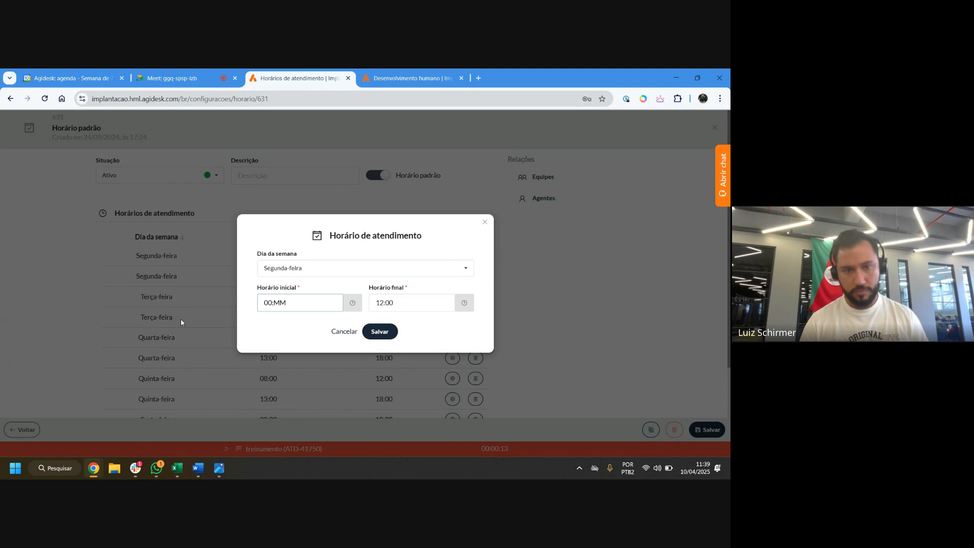
key("BackSpace")
key("BackSpace")
key("BackSpace")
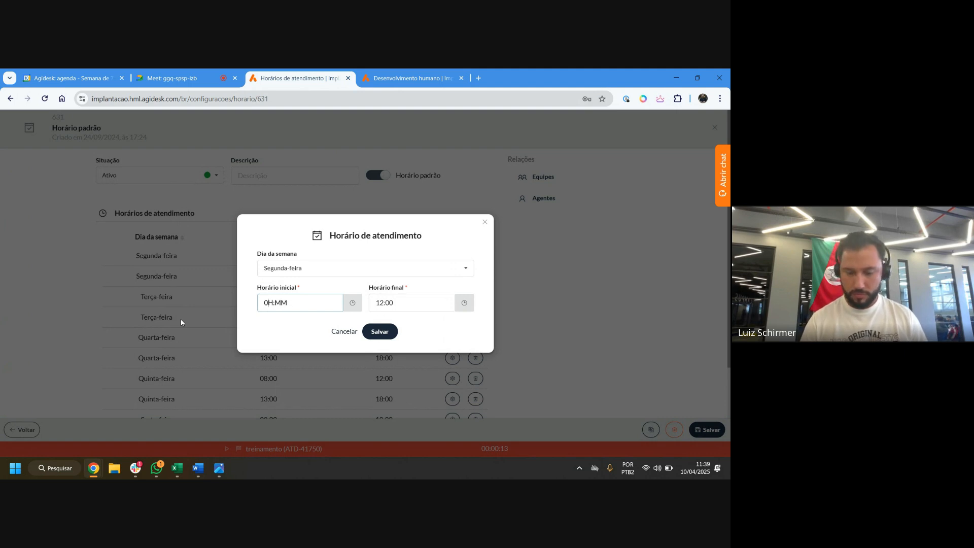
type("9:00")
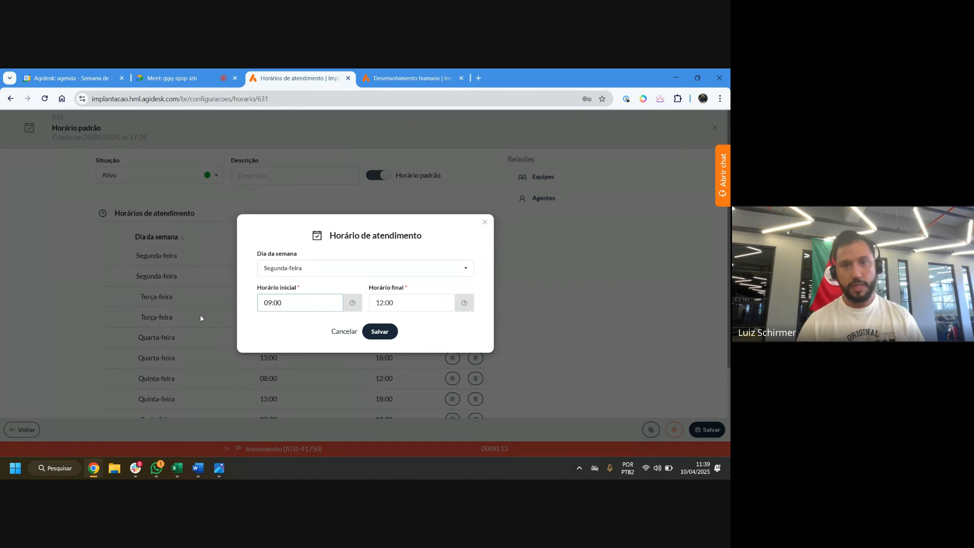
left_click(380, 331)
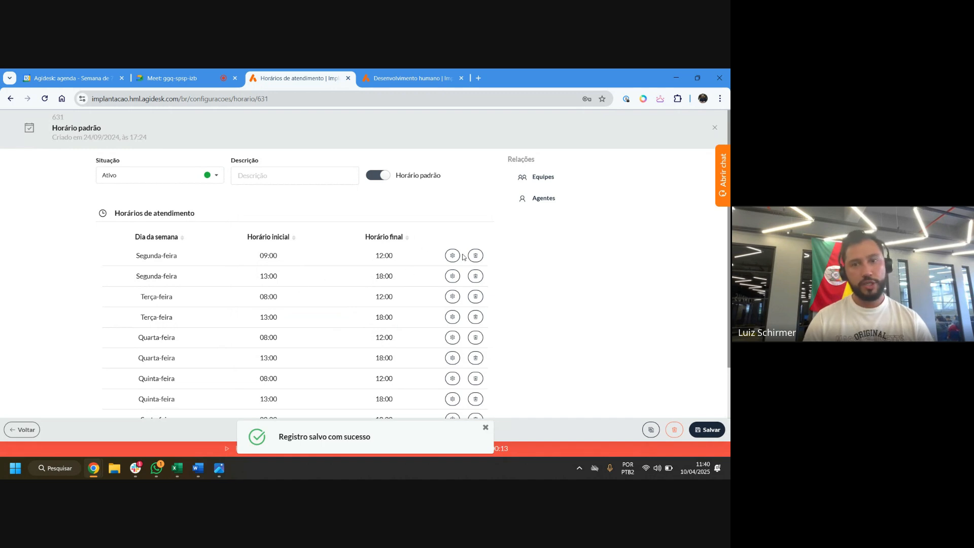
Open a new service period in Horário padrão to examine the Dia da semana options, and cancel it
scroll(479, 304, "down", 2)
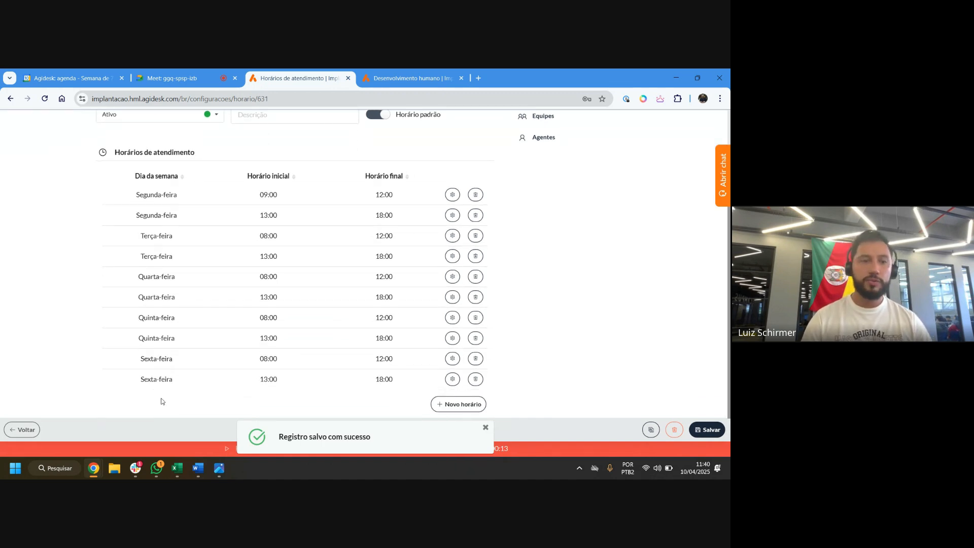
left_click(442, 404)
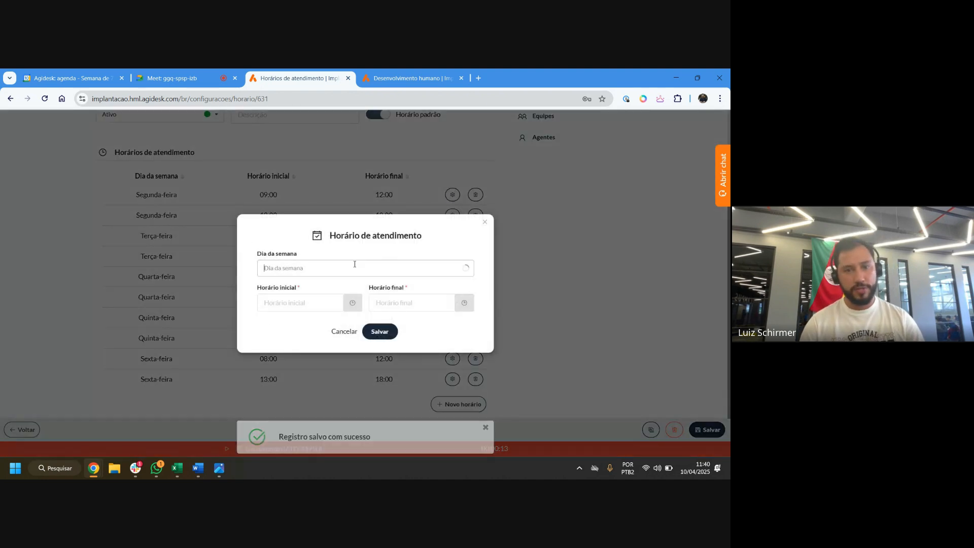
left_click(355, 269)
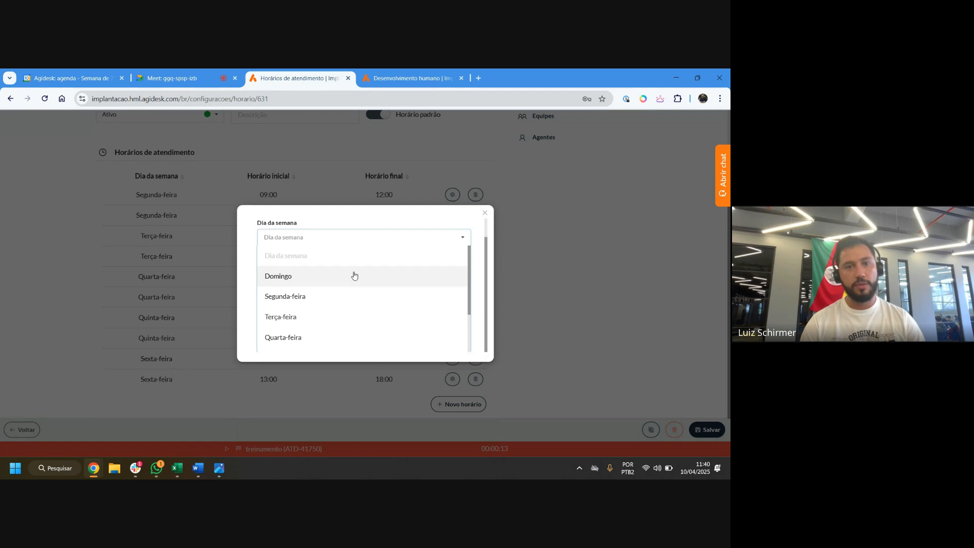
left_click(484, 216)
left_click(351, 331)
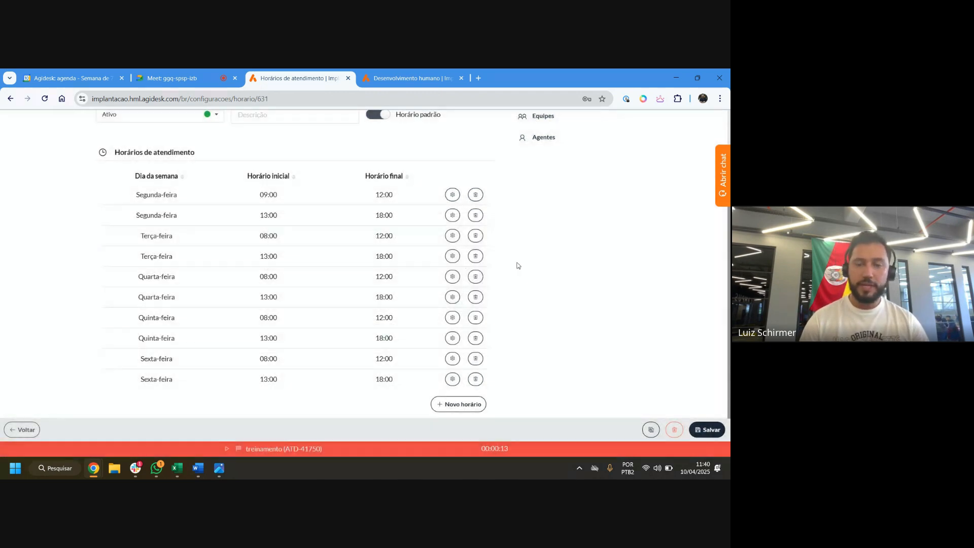
scroll(616, 254, "up", 1)
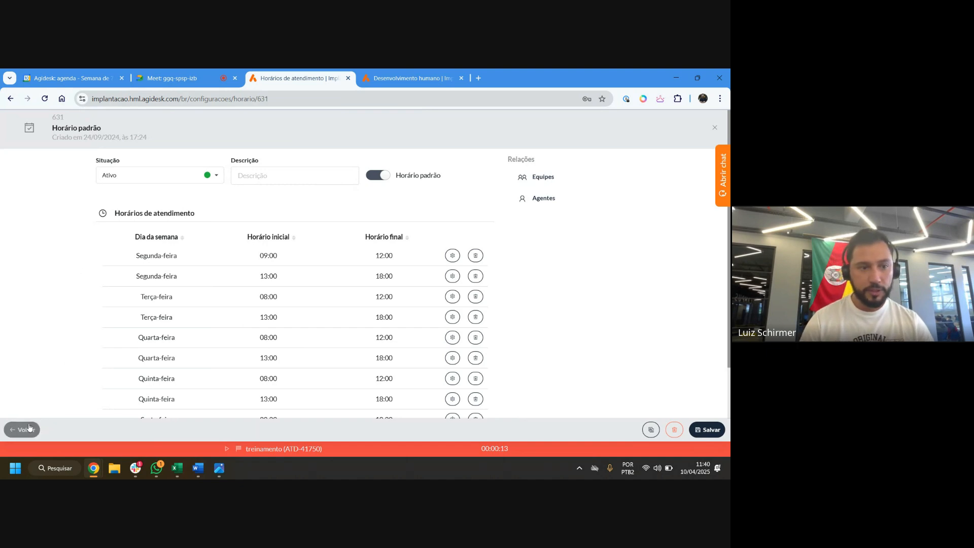
Return to the Horários de atendimento list and create a new schedule named Treinamento
left_click(11, 430)
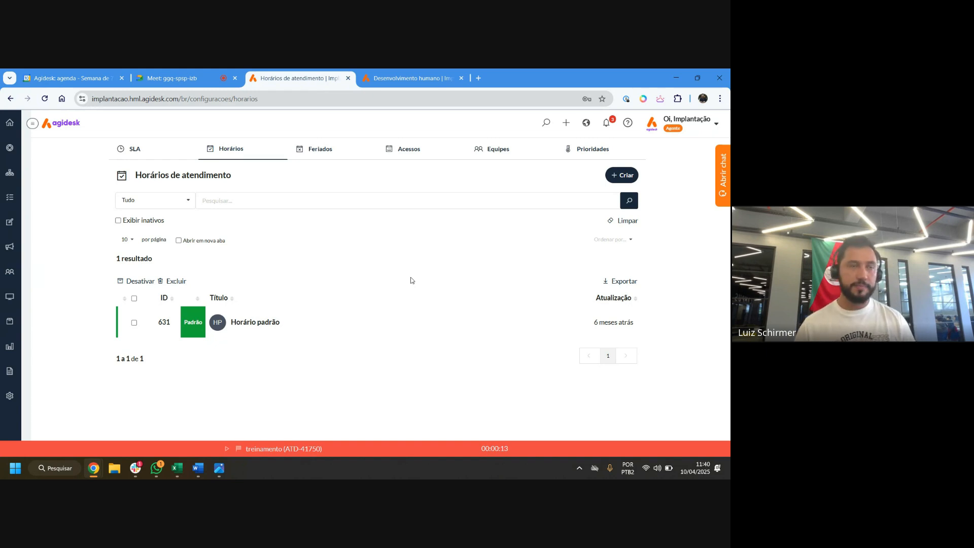
left_click(634, 175)
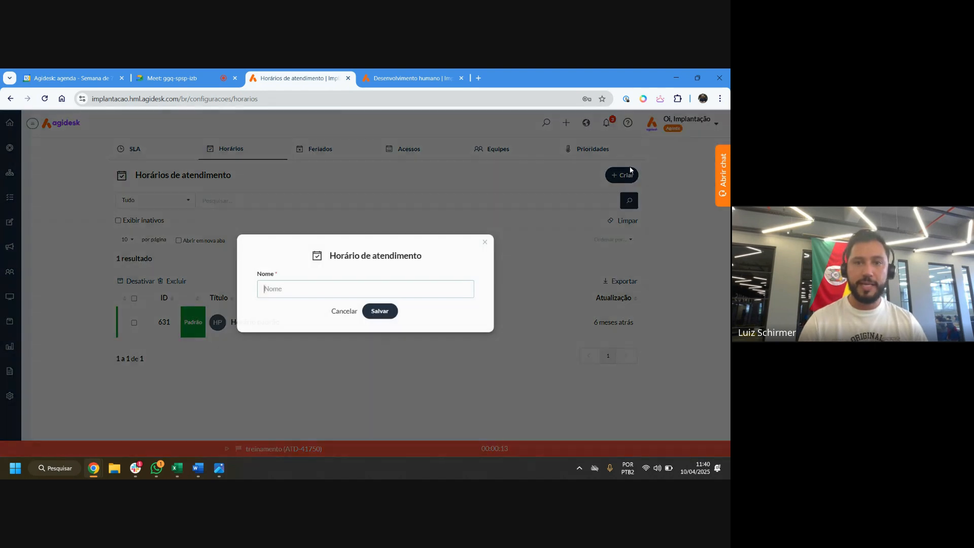
type("Treinamento")
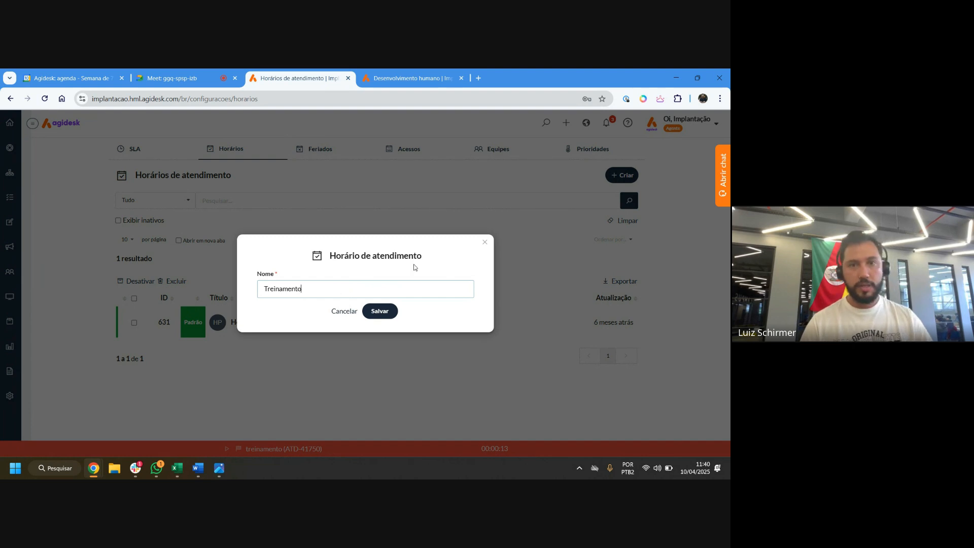
left_click(379, 312)
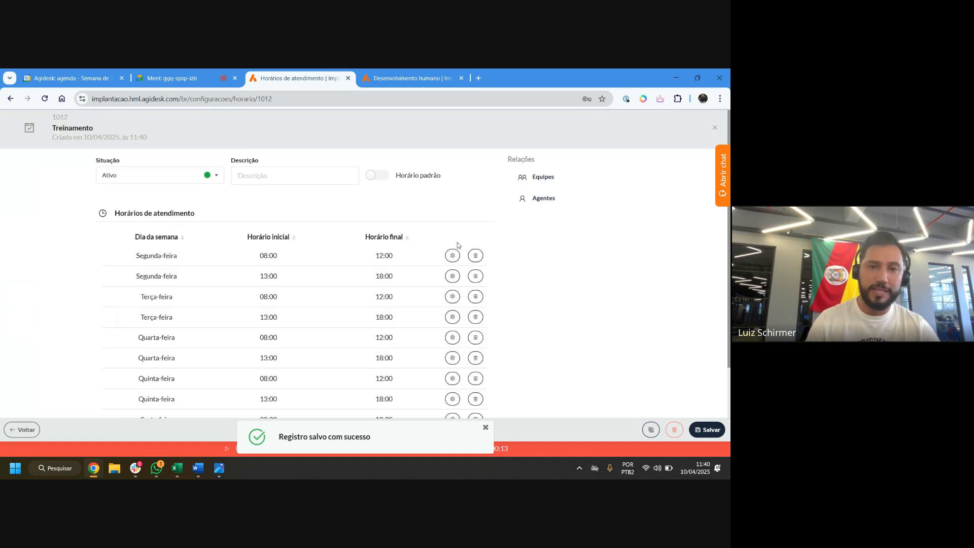
Set the start time of the Segunda-feira morning period in the Treinamento schedule to 05:00 and save it
left_click(453, 256)
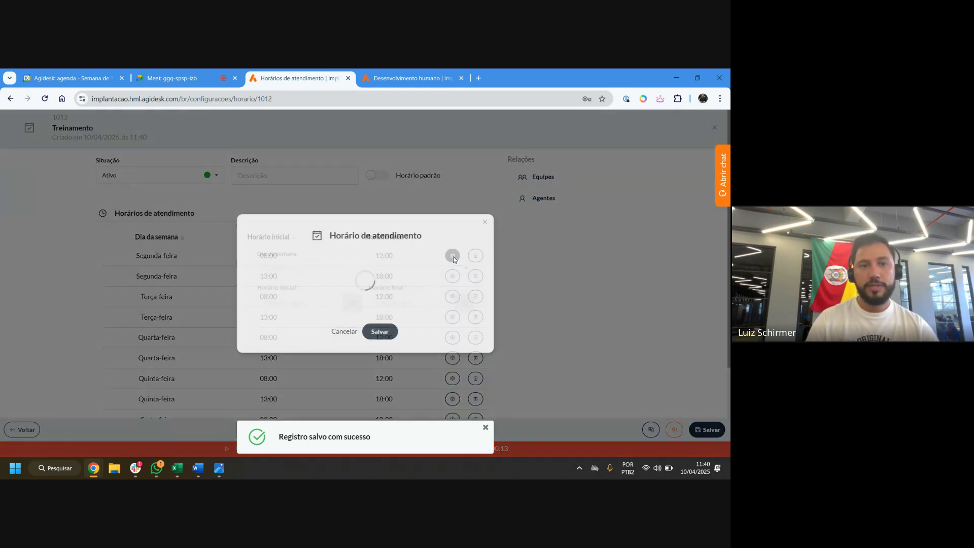
type("0500")
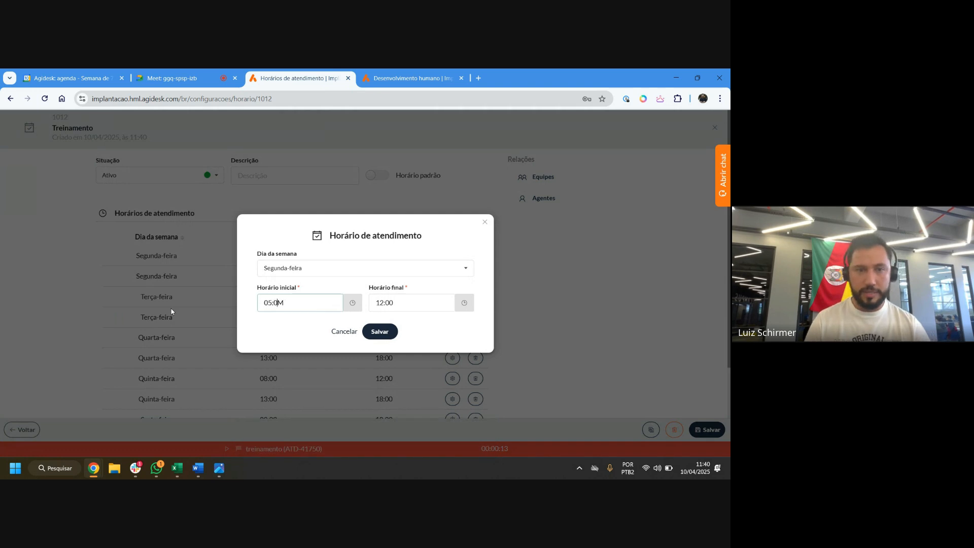
left_click(379, 331)
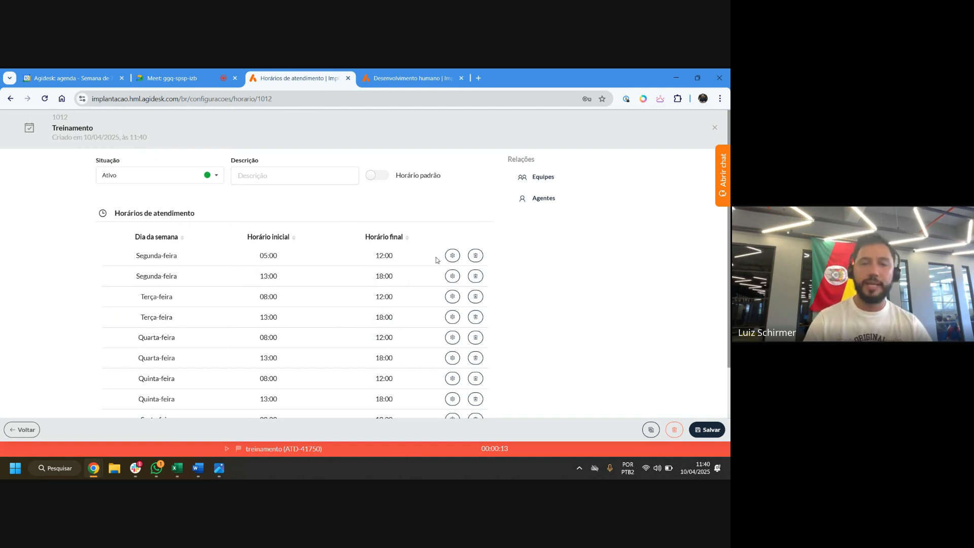
Relate the TI - Equipamentos and Treinamento teams to the Treinamento schedule
left_click_drag(503, 159, 552, 161)
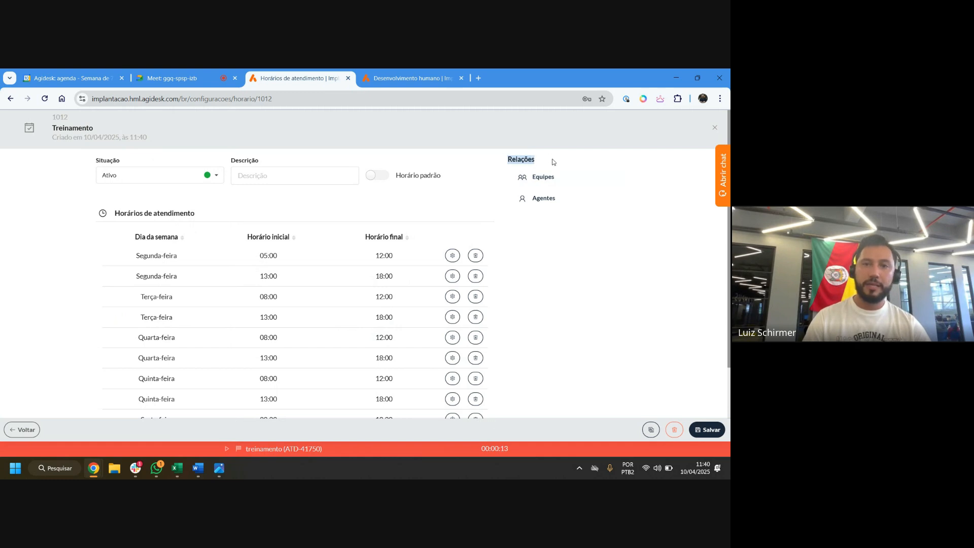
left_click(545, 176)
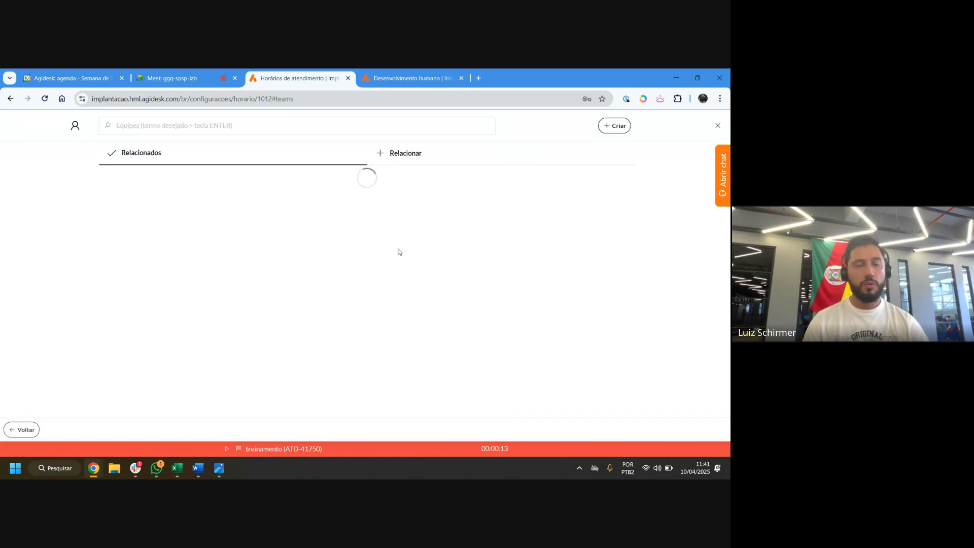
left_click_drag(399, 186, 383, 179)
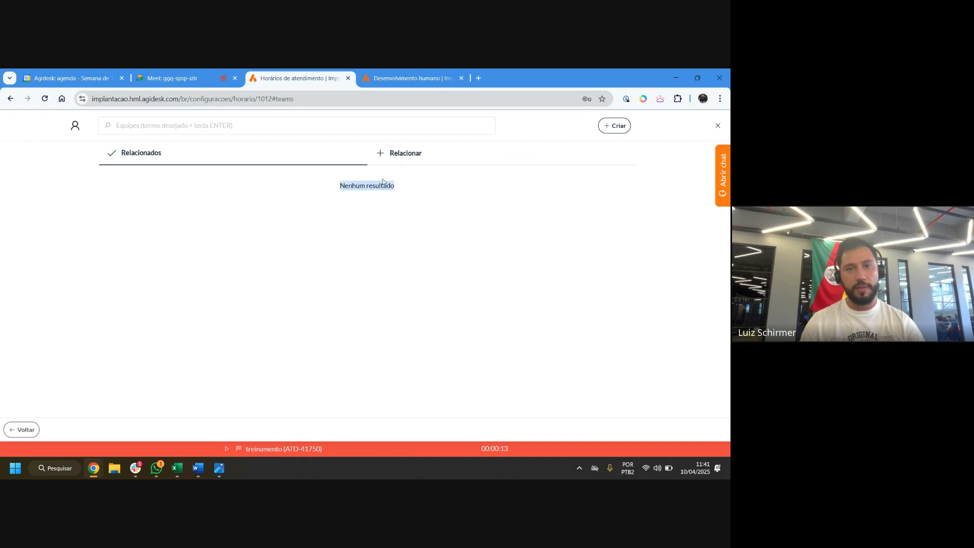
left_click(400, 164)
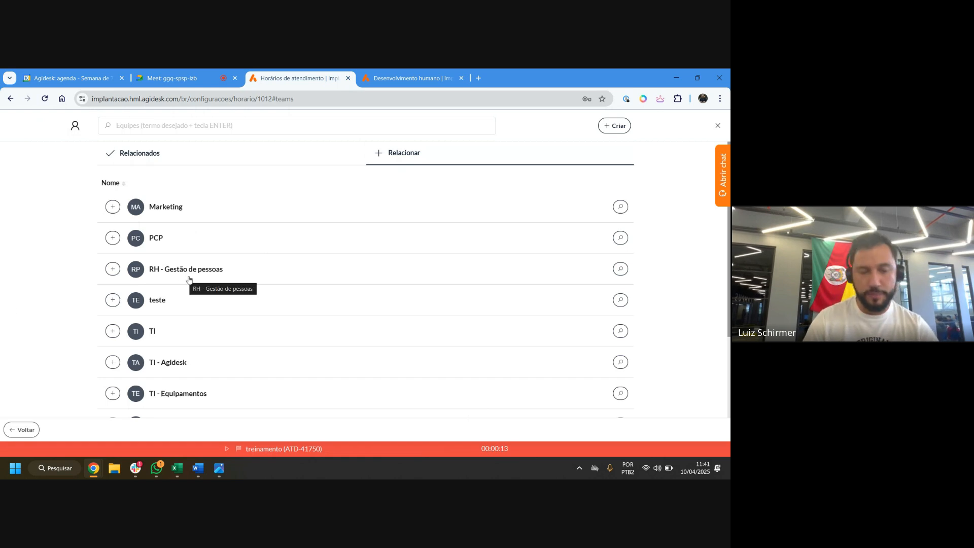
left_click(114, 394)
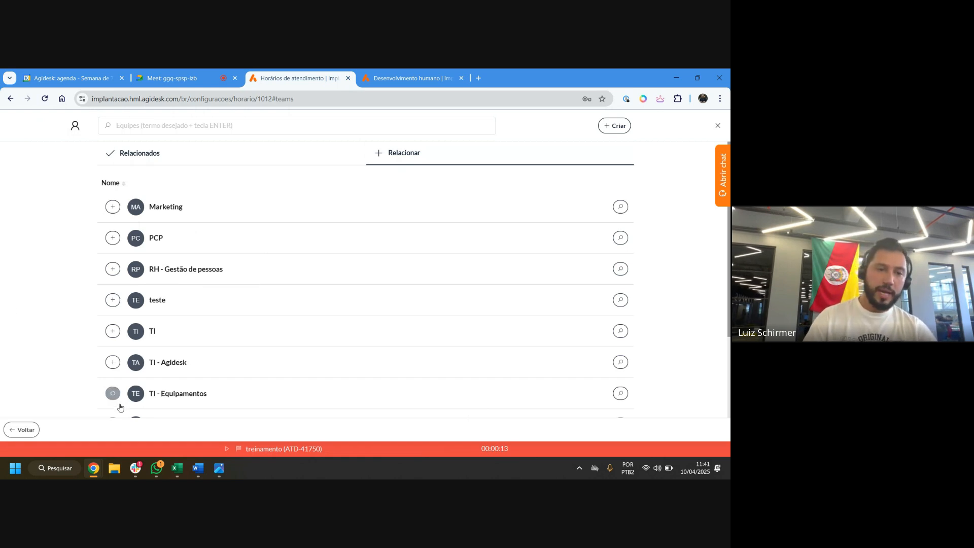
scroll(120, 404, "down", 3)
left_click(118, 374)
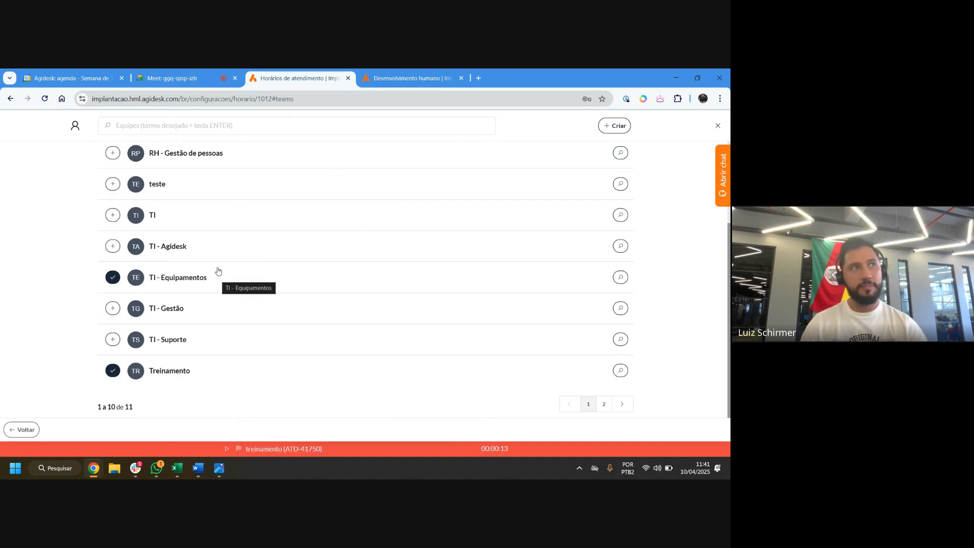
Unlink the TI - Equipamentos and Treinamento teams from the schedule and return to the Horários de atendimento list
left_click(118, 276)
left_click(113, 370)
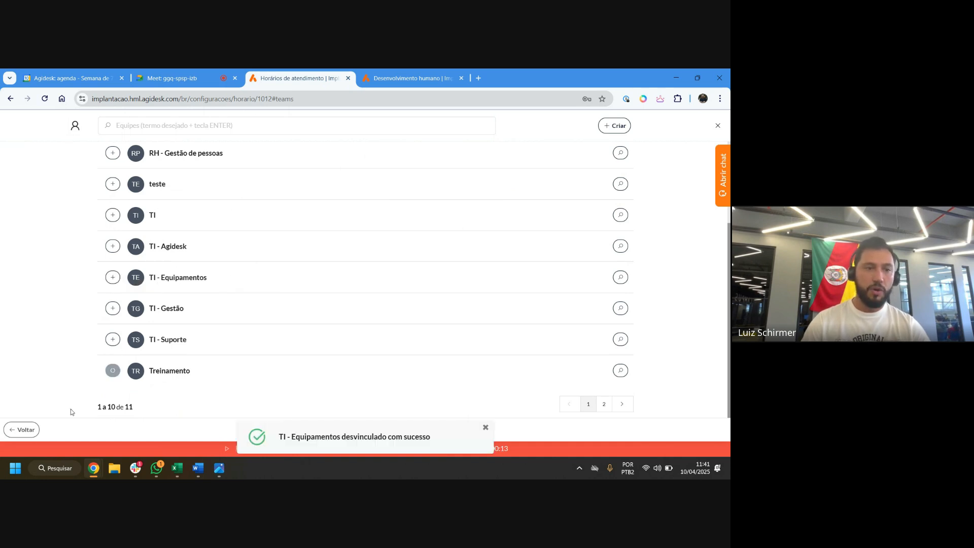
left_click(22, 430)
left_click(21, 430)
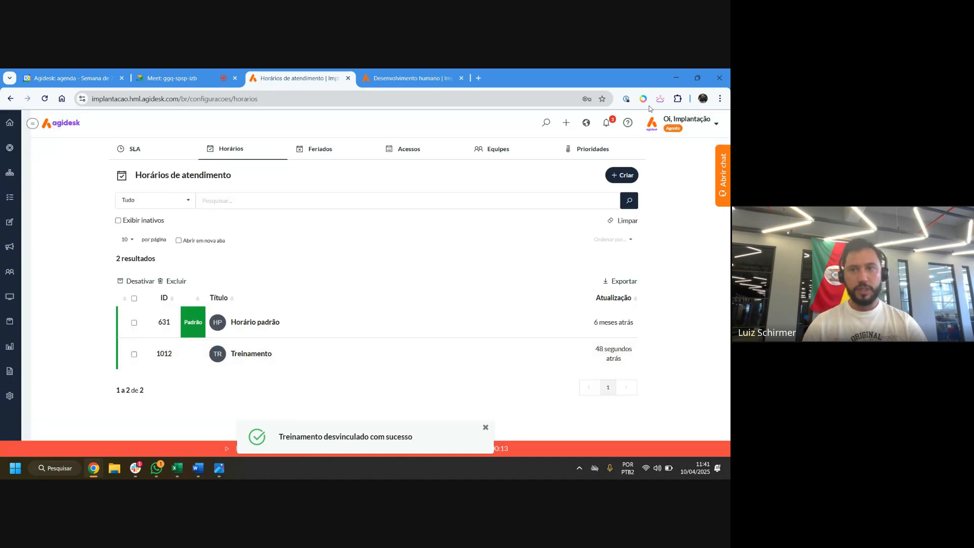
Create another service schedule named "Treinamento - " followed by the agent's first name, and check its Segunda-feira morning start time
left_click(623, 175)
left_click(317, 292)
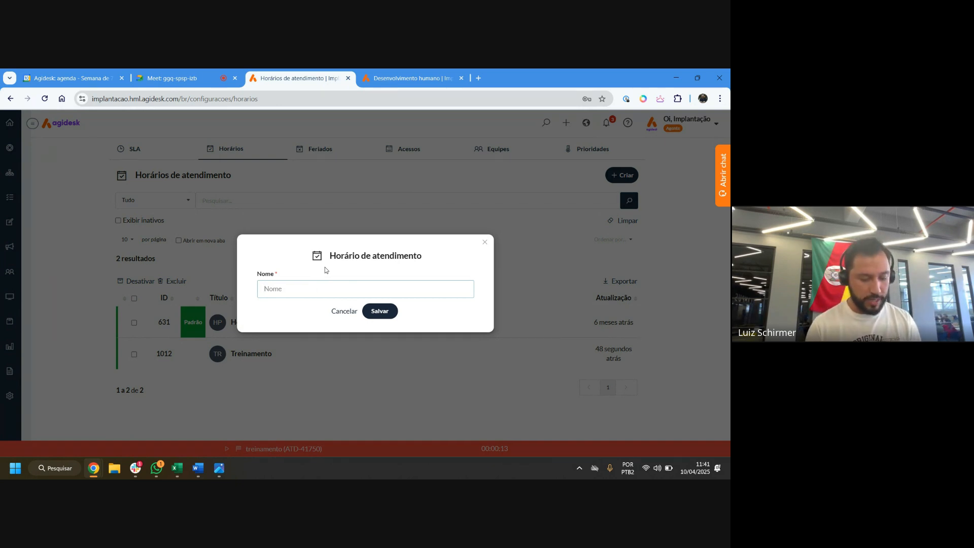
type("Treinamento - Luiz")
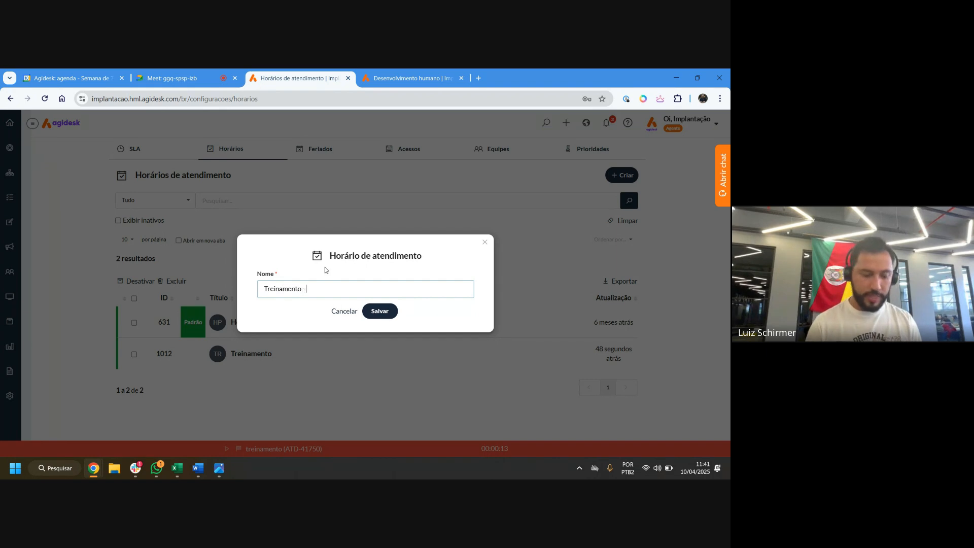
left_click(392, 311)
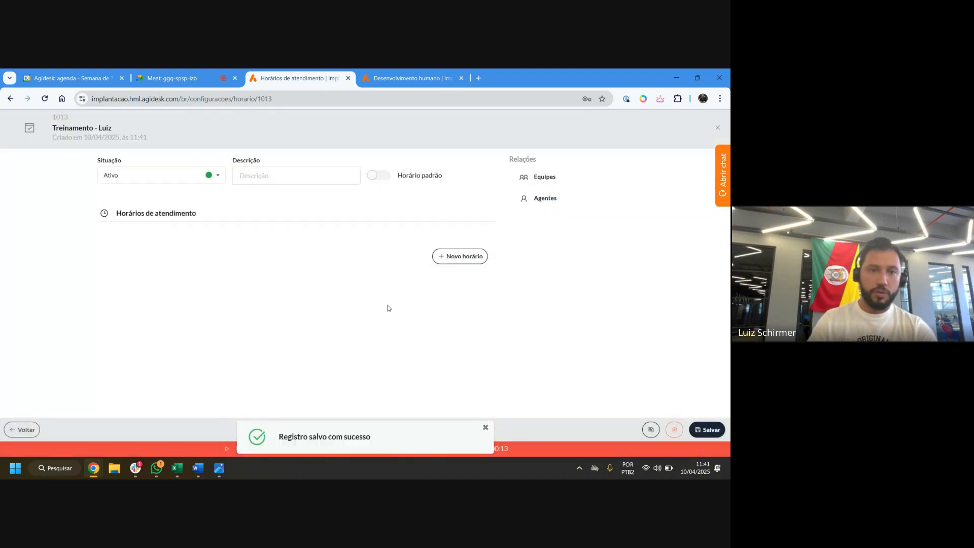
left_click_drag(259, 255, 293, 256)
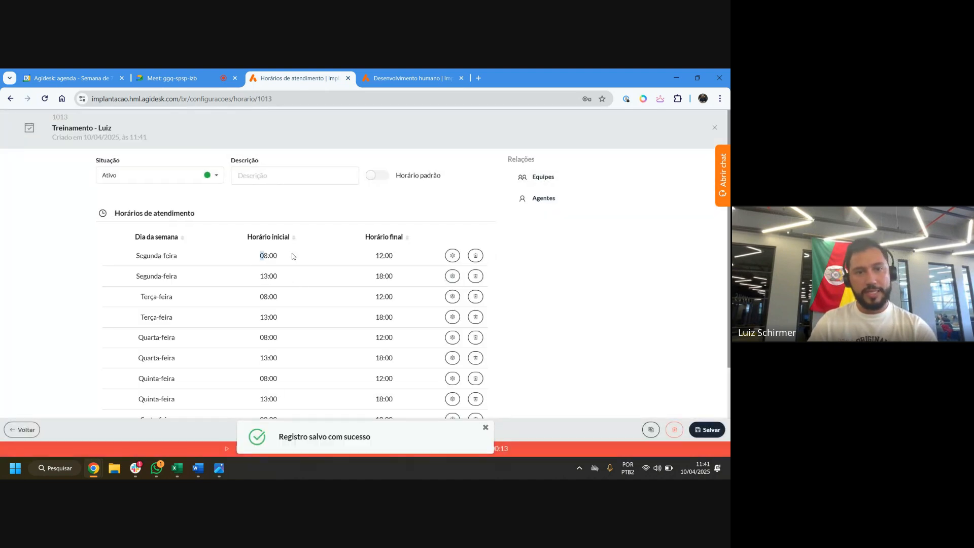
Relate the matching agent, the one listed directly below Implantação Agidesk, to the new individual schedule and return to its details
left_click(538, 201)
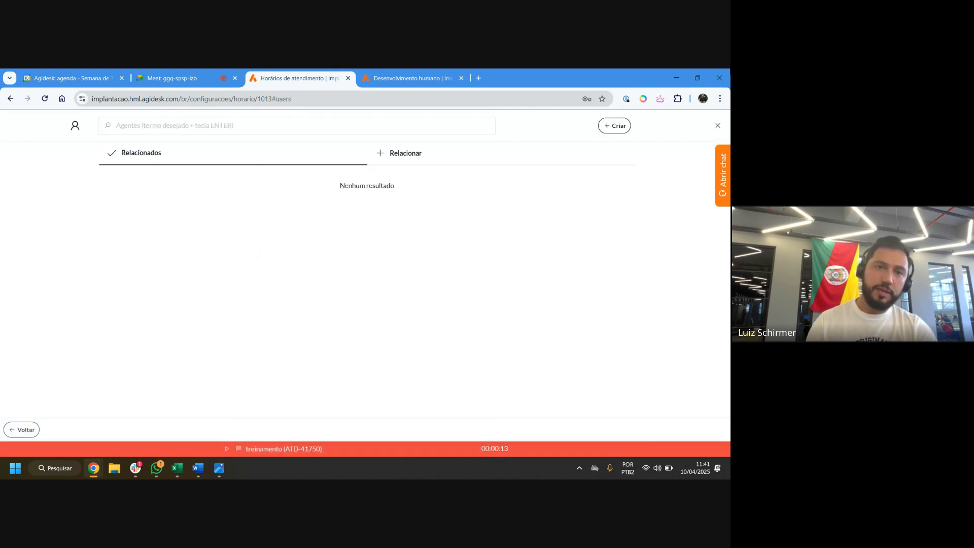
left_click(411, 152)
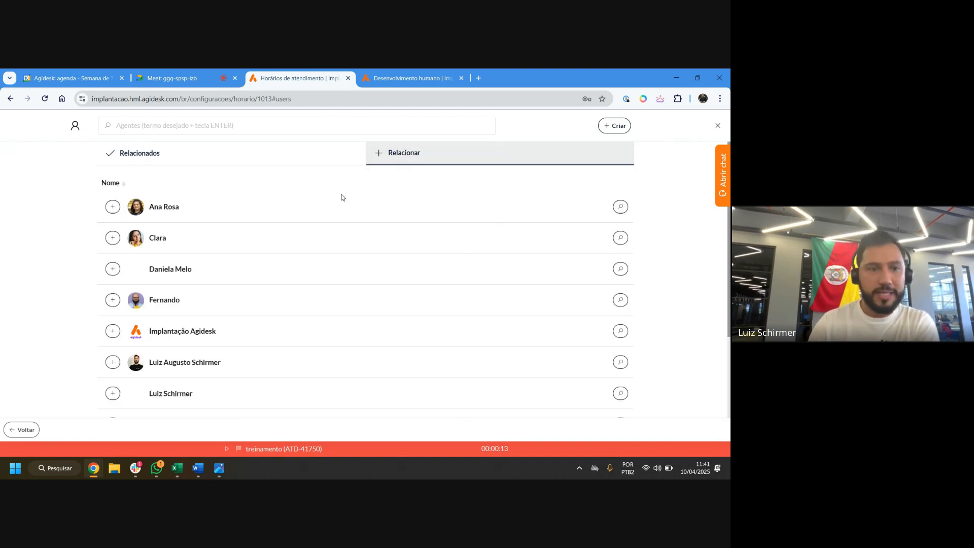
left_click(112, 361)
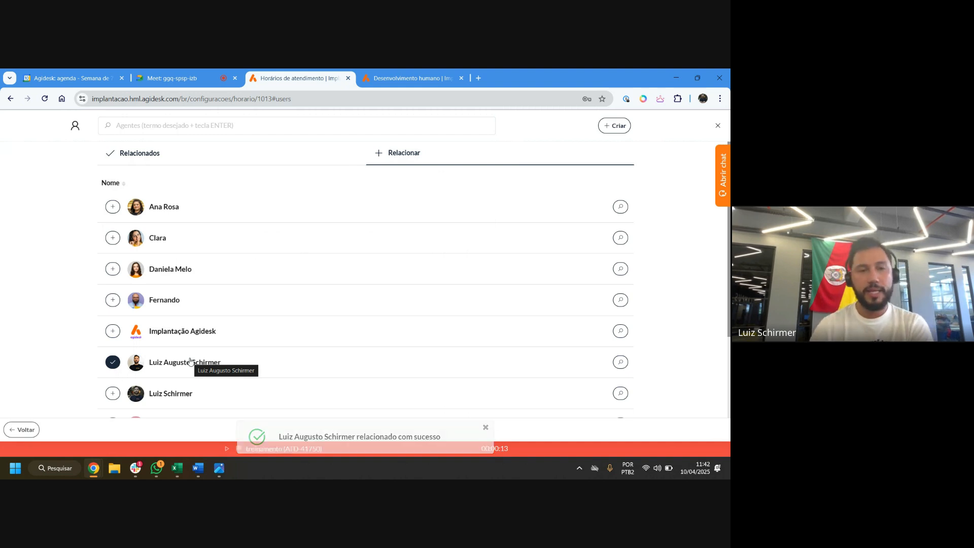
left_click(24, 430)
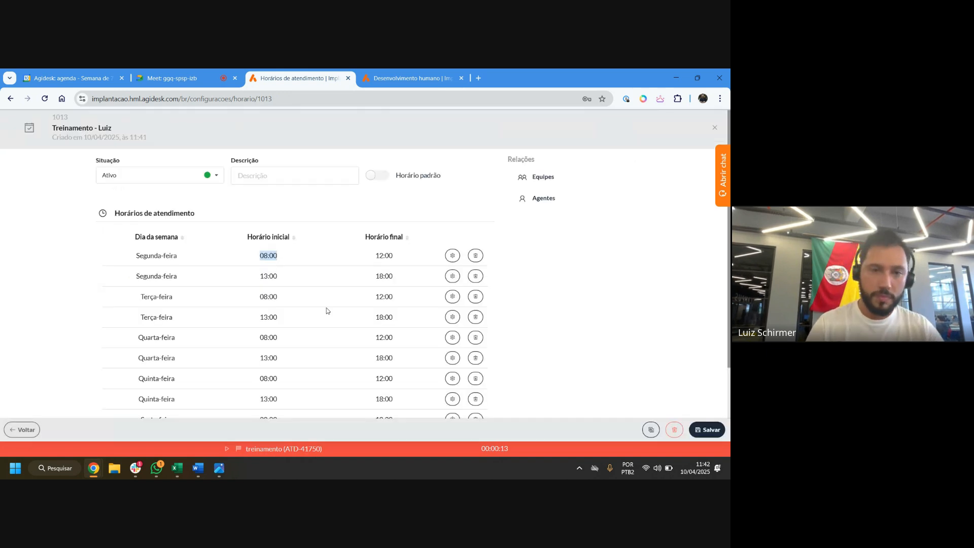
left_click(523, 208)
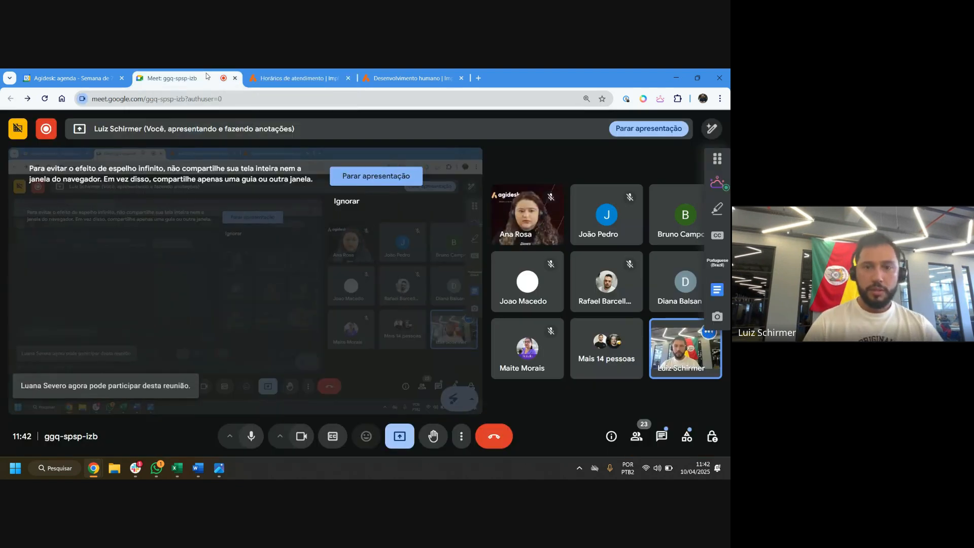
left_click(296, 72)
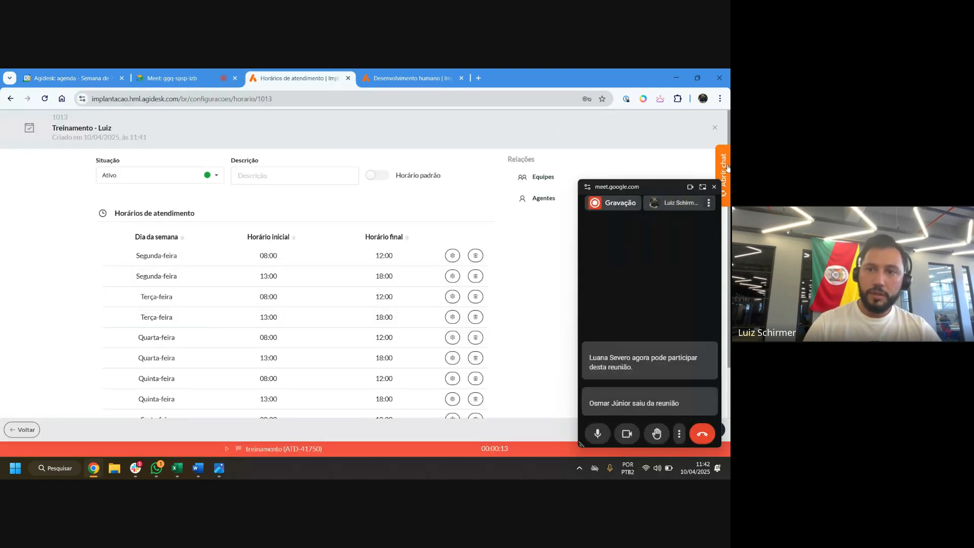
Close the floating meeting window, leave the individual schedule and open the Feriados list
left_click(715, 187)
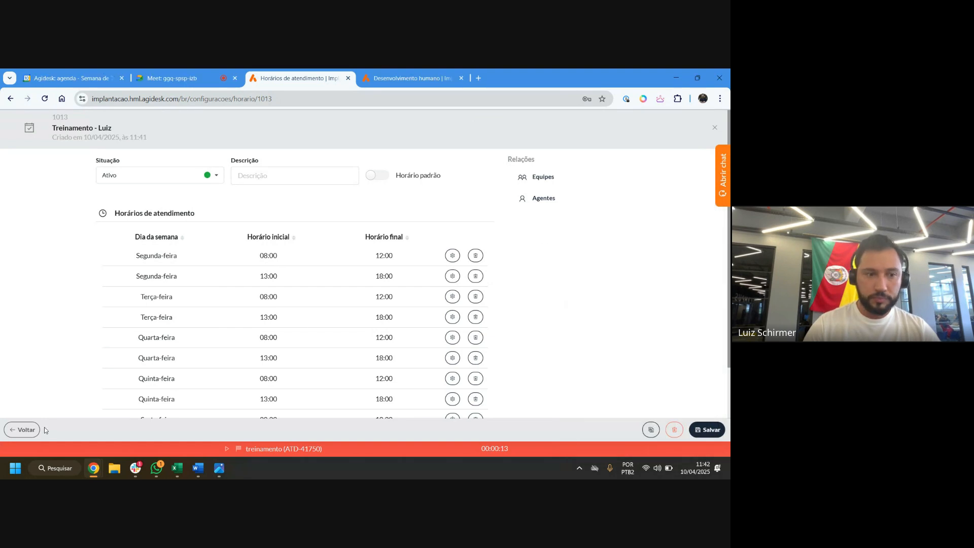
left_click(25, 430)
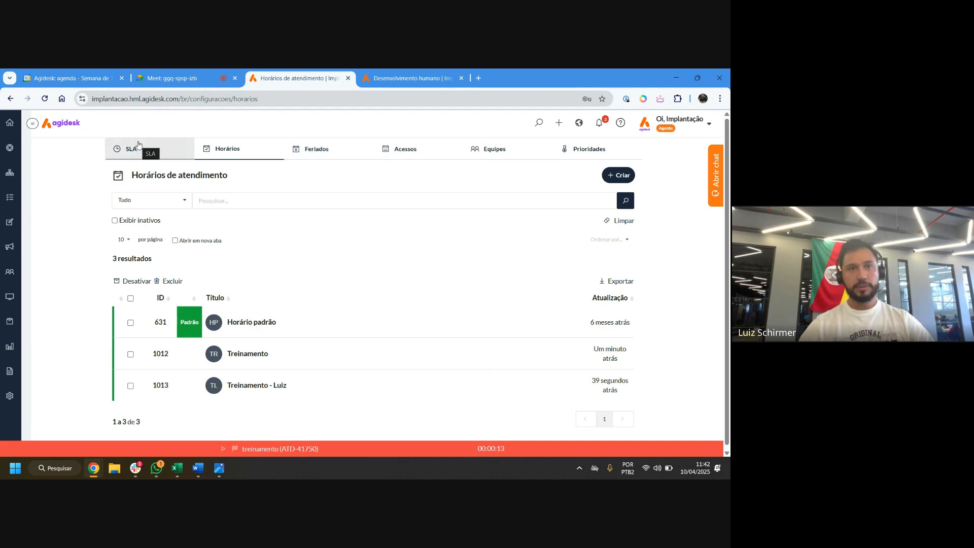
left_click(329, 145)
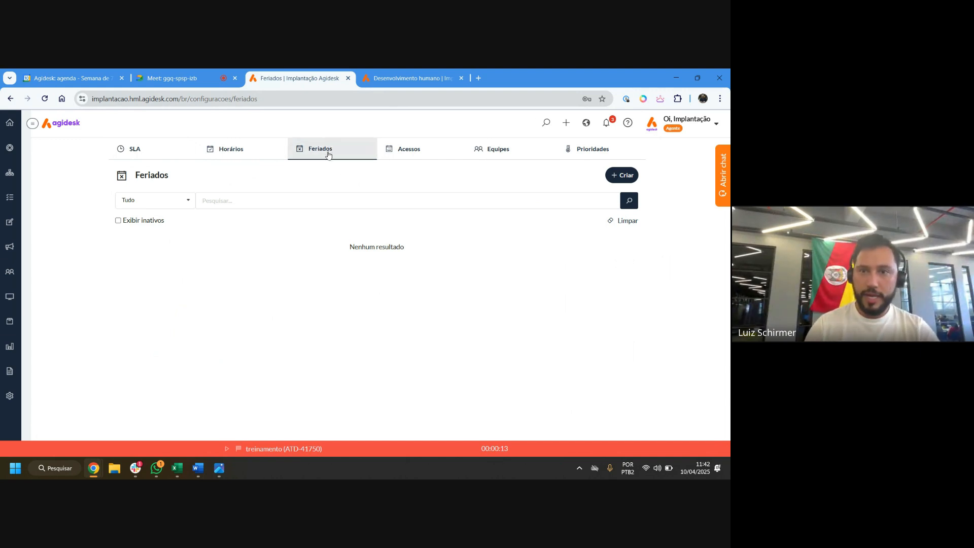
Create a holiday named Natal on 25 Dezembro for Todos os anos, save it and return to the Feriados list
left_click(615, 180)
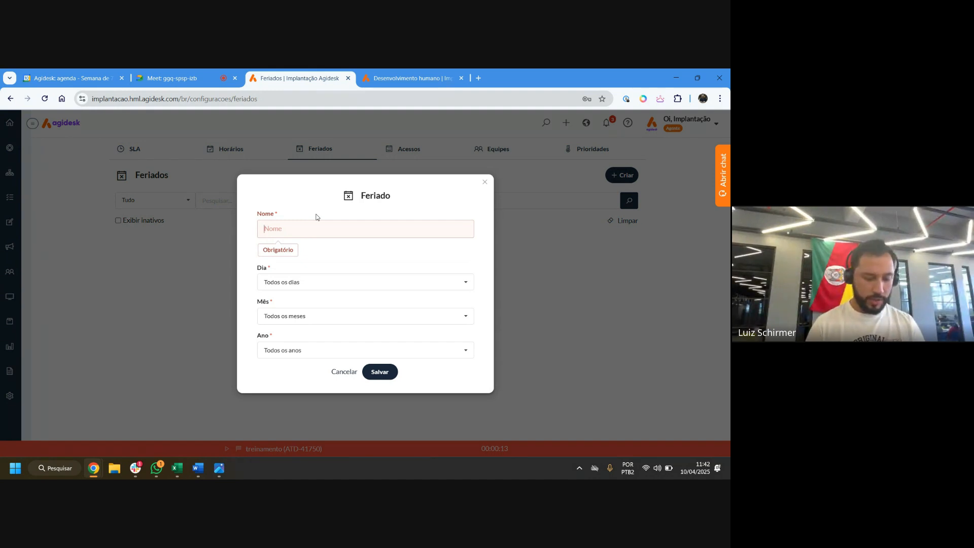
type("Natal")
left_click(298, 269)
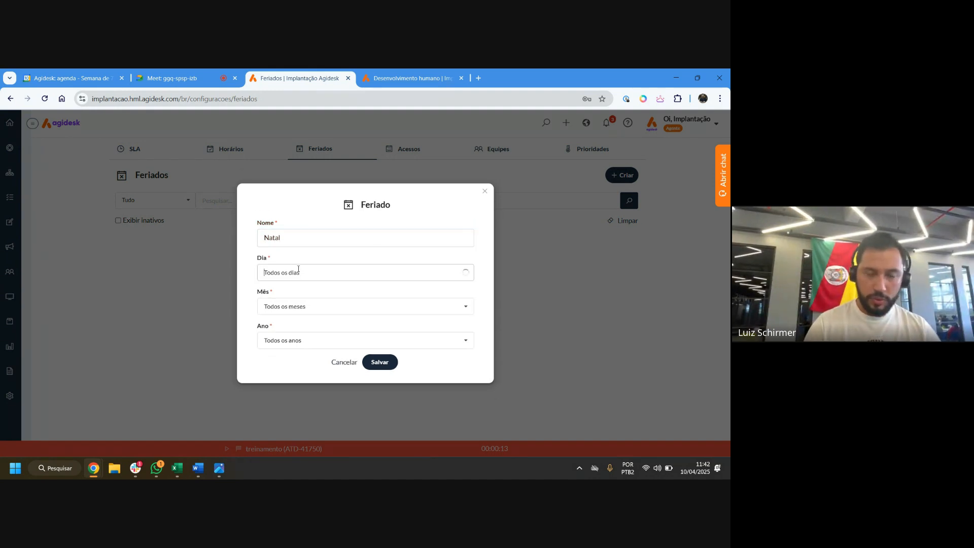
scroll(307, 285, "down", 6)
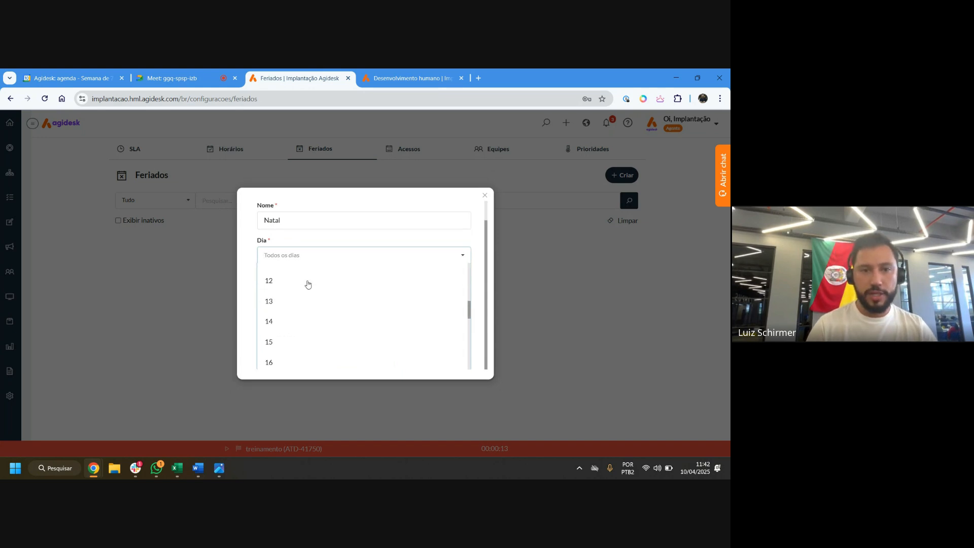
scroll(307, 285, "down", 2)
scroll(299, 304, "up", 1)
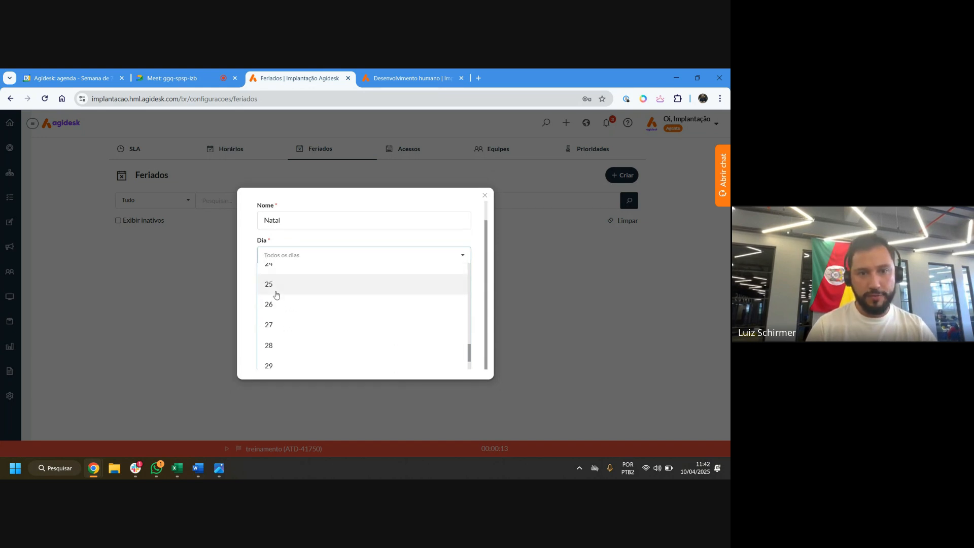
left_click(275, 287)
left_click(287, 301)
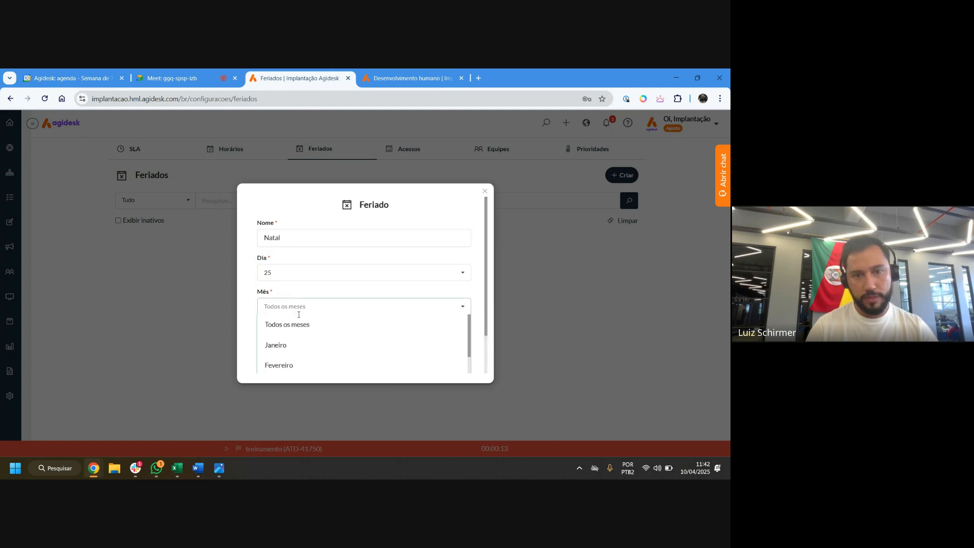
scroll(317, 328, "down", 5)
left_click(280, 376)
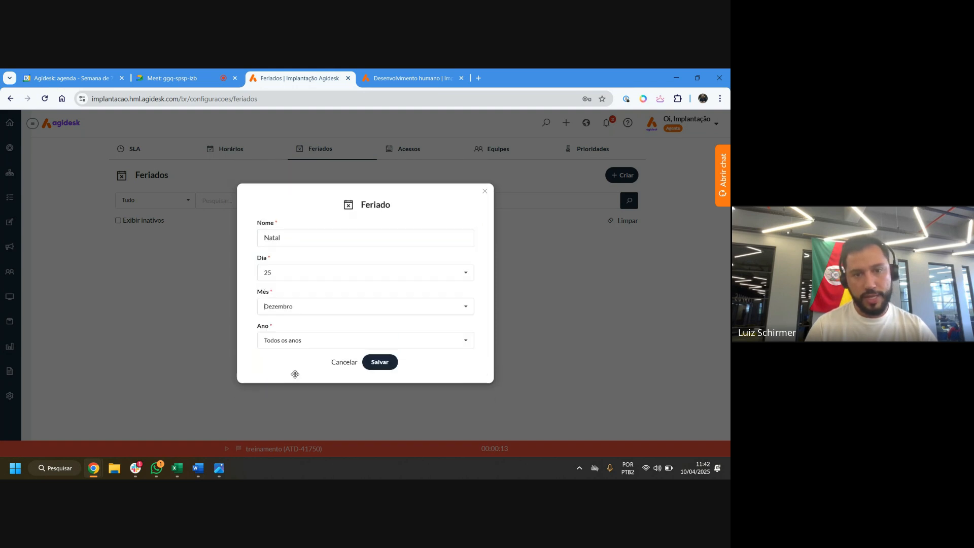
left_click(375, 362)
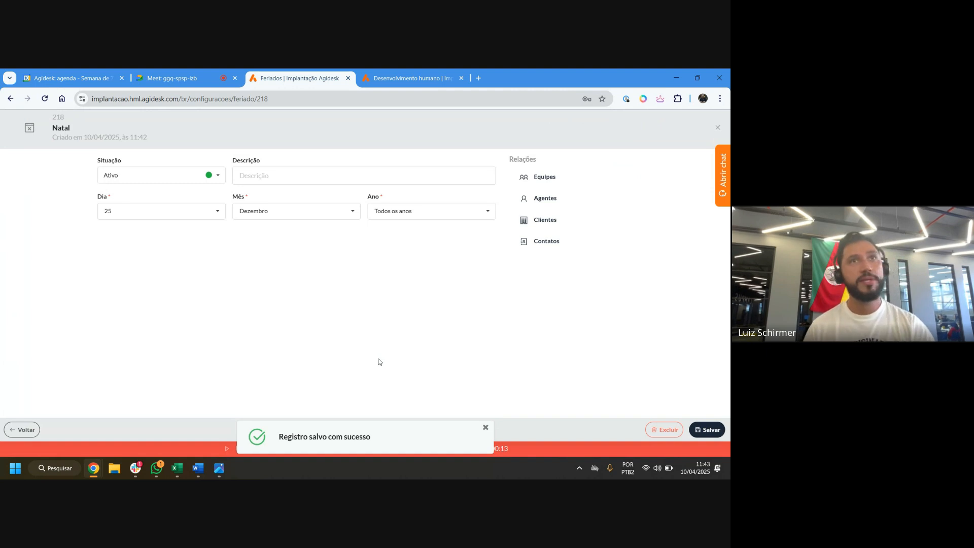
left_click(22, 430)
Create and save a holiday named Carnaval with day 03, month Março and year 2025
left_click(632, 177)
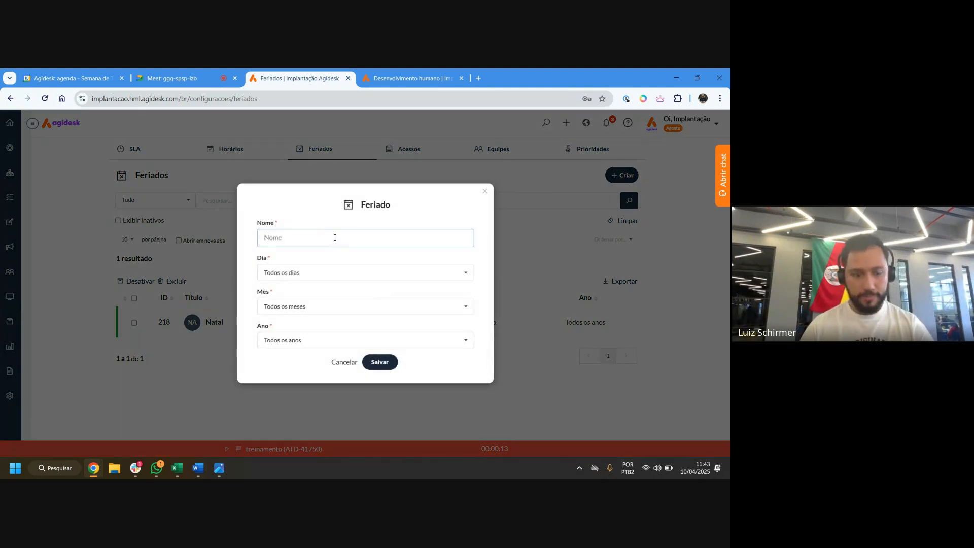
type("Carnaval")
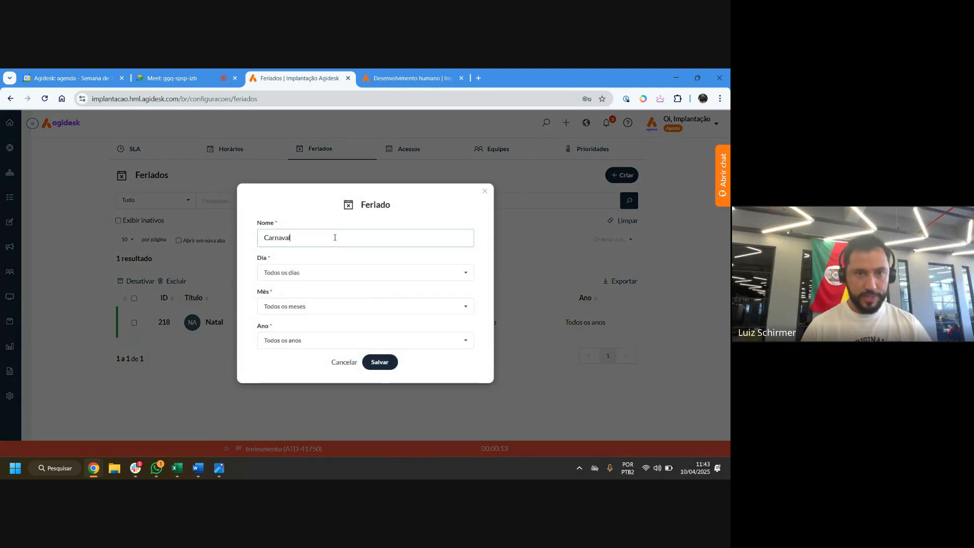
left_click(289, 275)
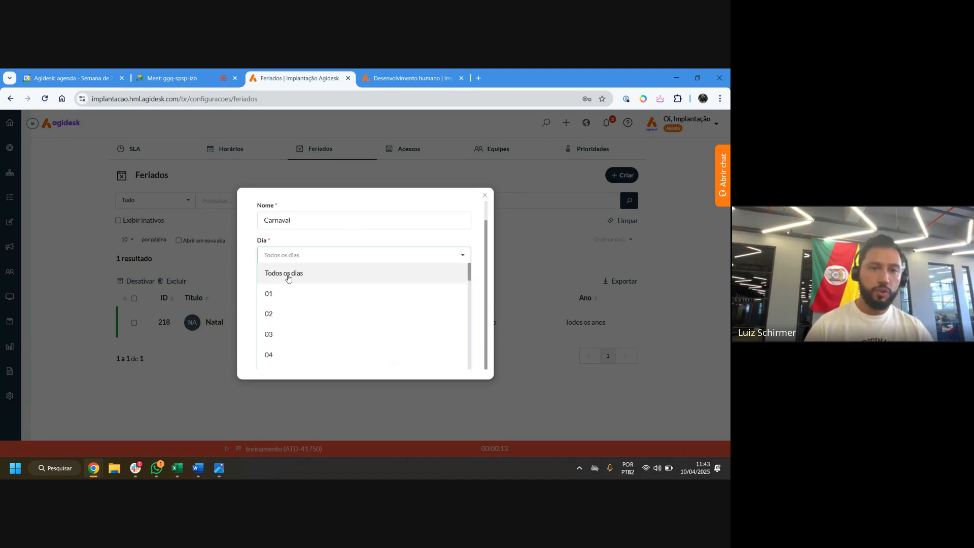
left_click(281, 337)
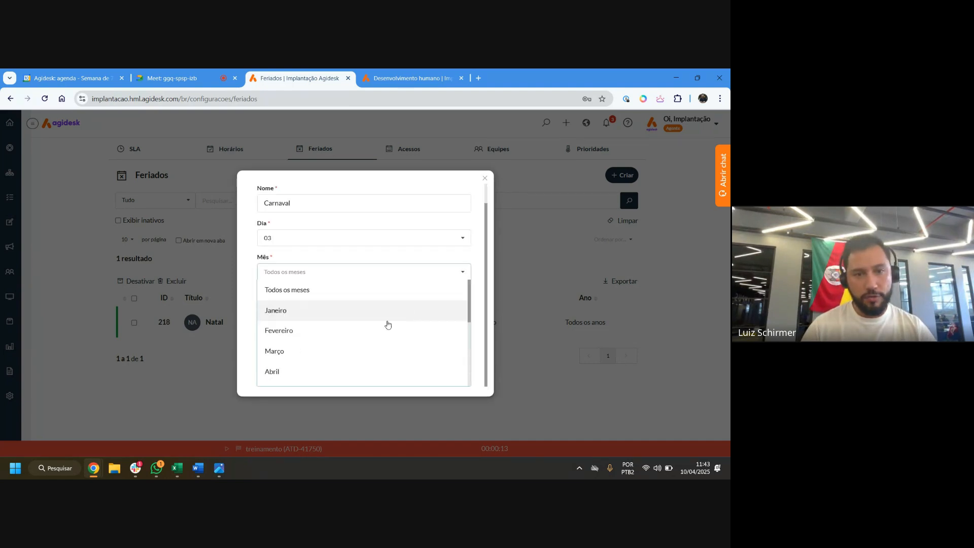
scroll(356, 330, "down", 1)
left_click(291, 303)
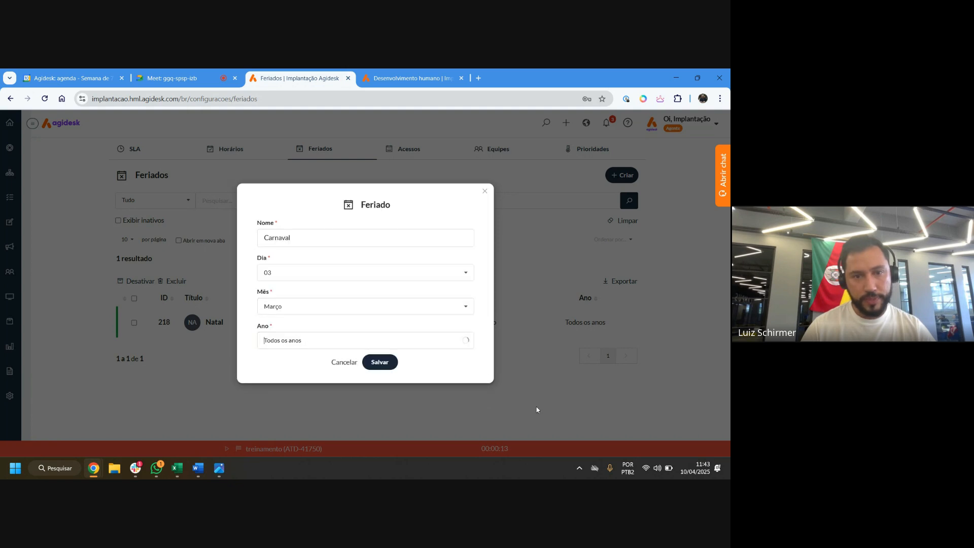
left_click(406, 341)
scroll(343, 330, "down", 2)
scroll(304, 344, "down", 4)
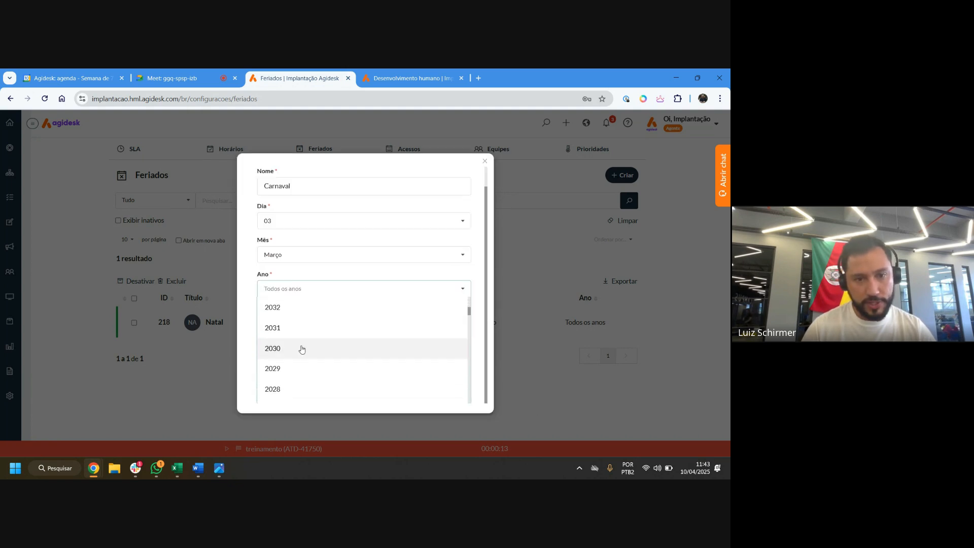
left_click(296, 366)
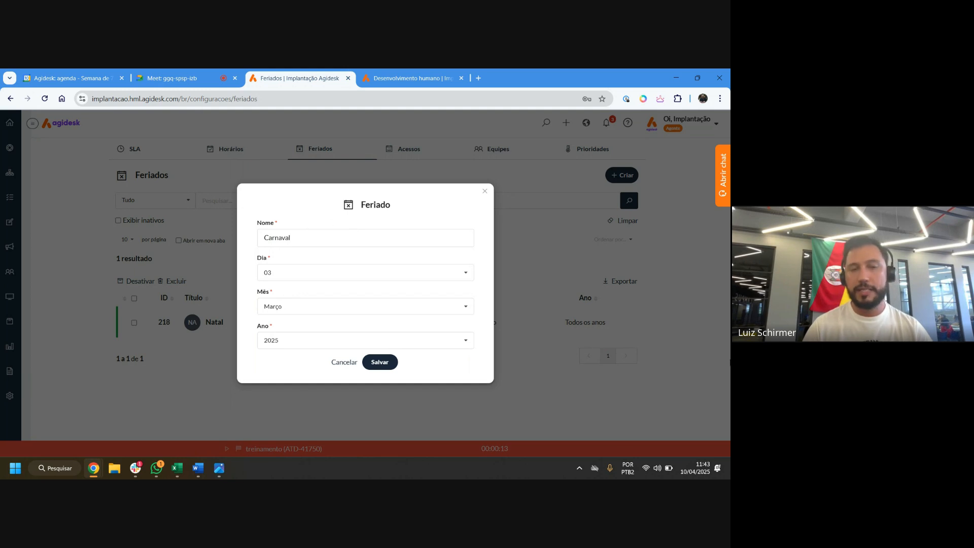
left_click(388, 363)
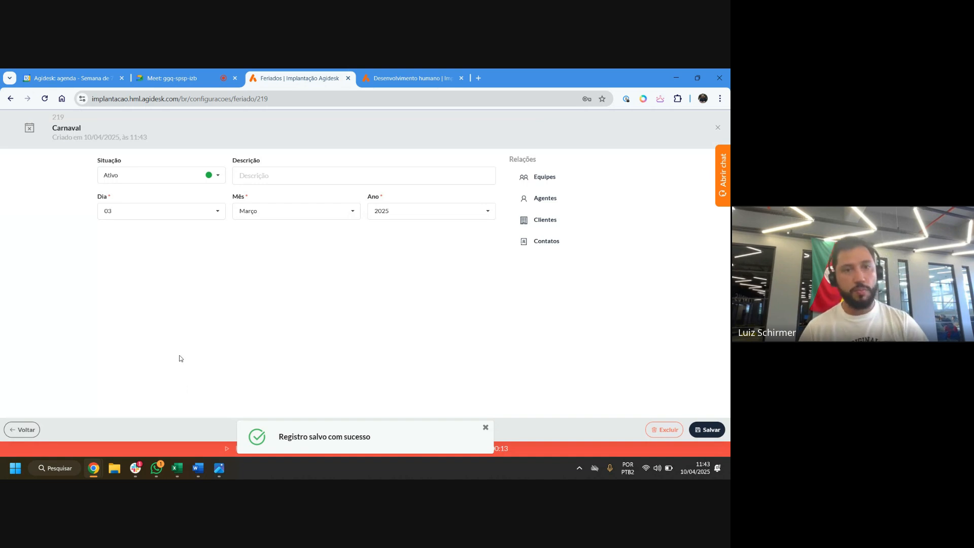
Check the day options of the Carnaval holiday and return to the Feriados list
left_click(184, 211)
left_click(145, 387)
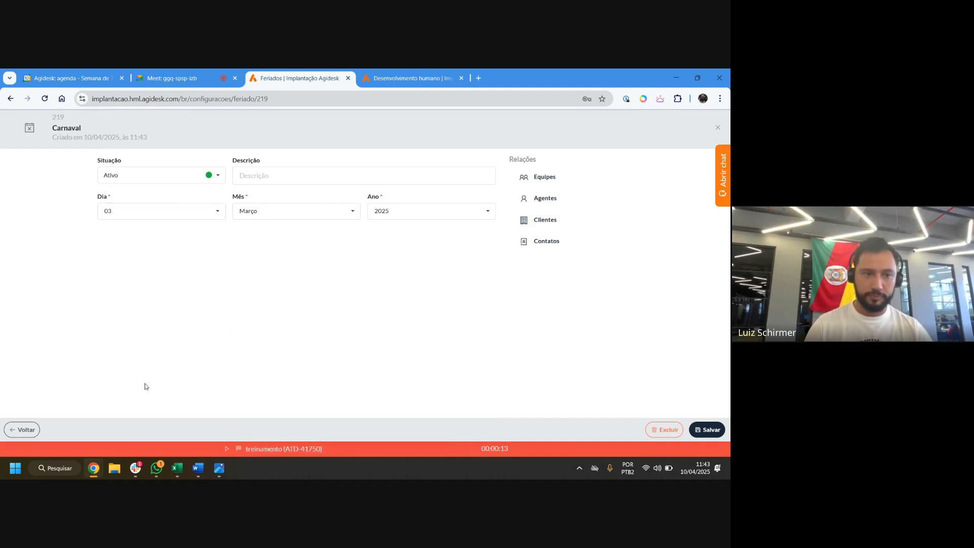
left_click(36, 430)
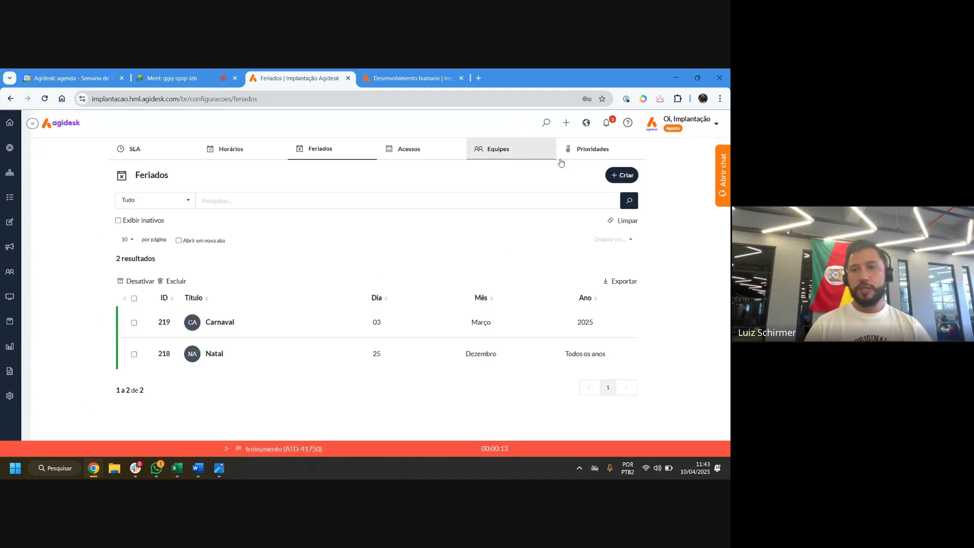
Create and save a holiday named "Dia do " followed by the agent's first name, on 26 Novembro for Todos os anos
left_click(620, 175)
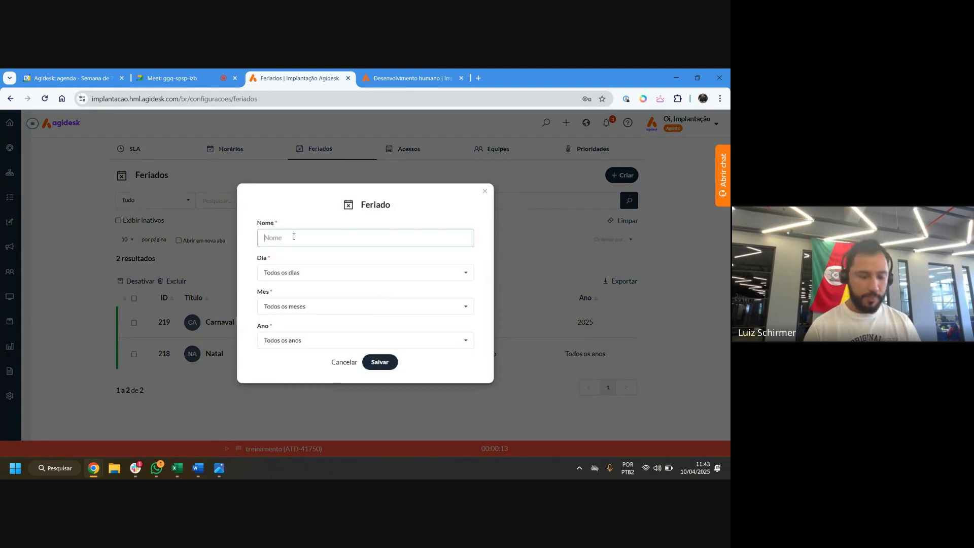
type("Dia do")
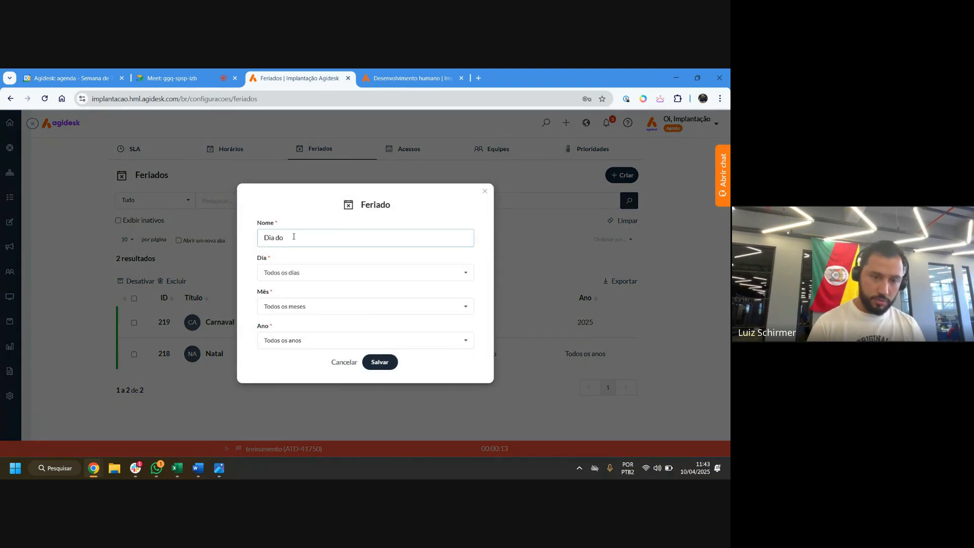
type(" Luiz")
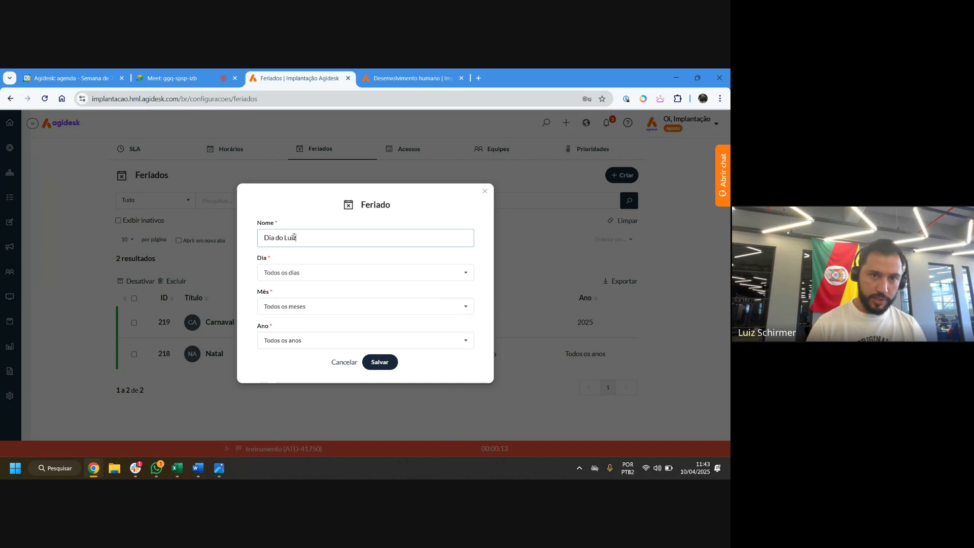
left_click(309, 272)
type("26")
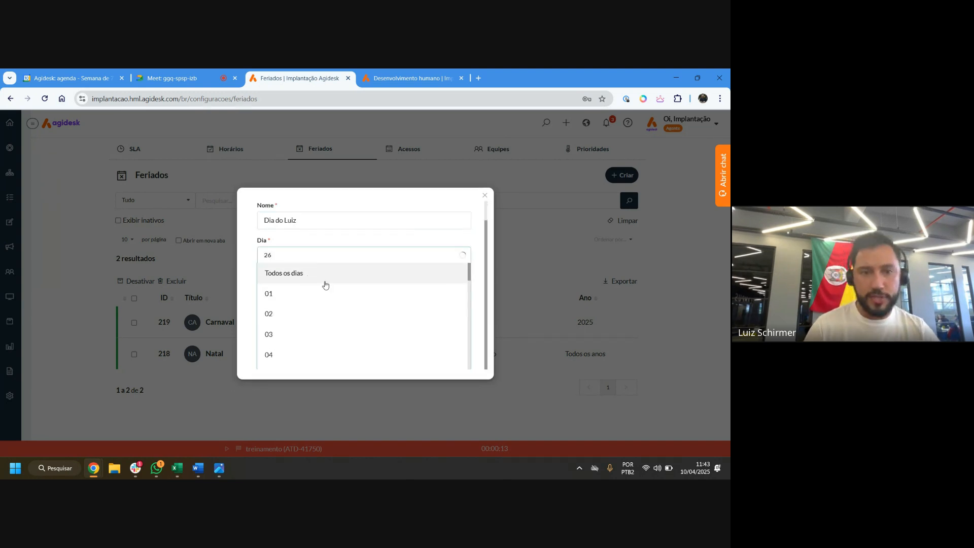
left_click(282, 289)
left_click(303, 304)
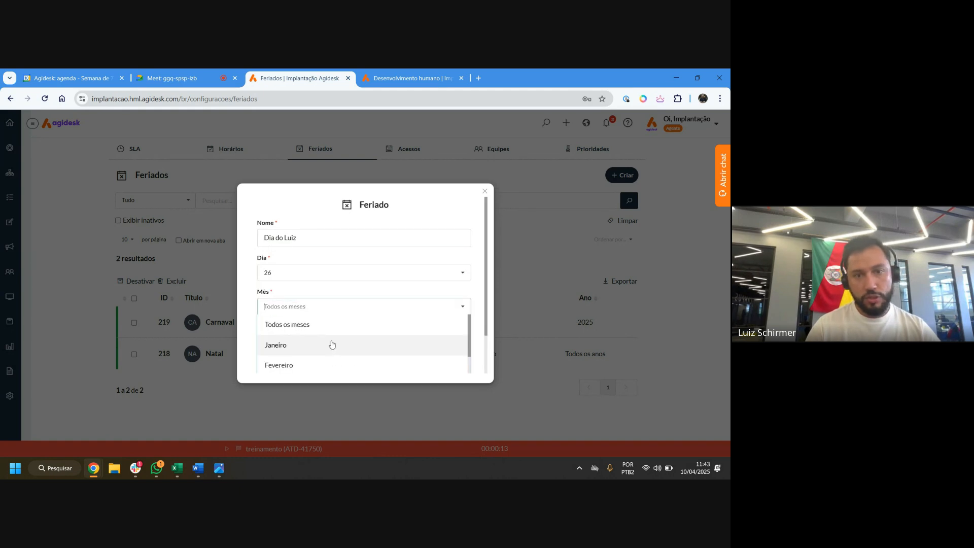
scroll(327, 341, "down", 5)
left_click(303, 360)
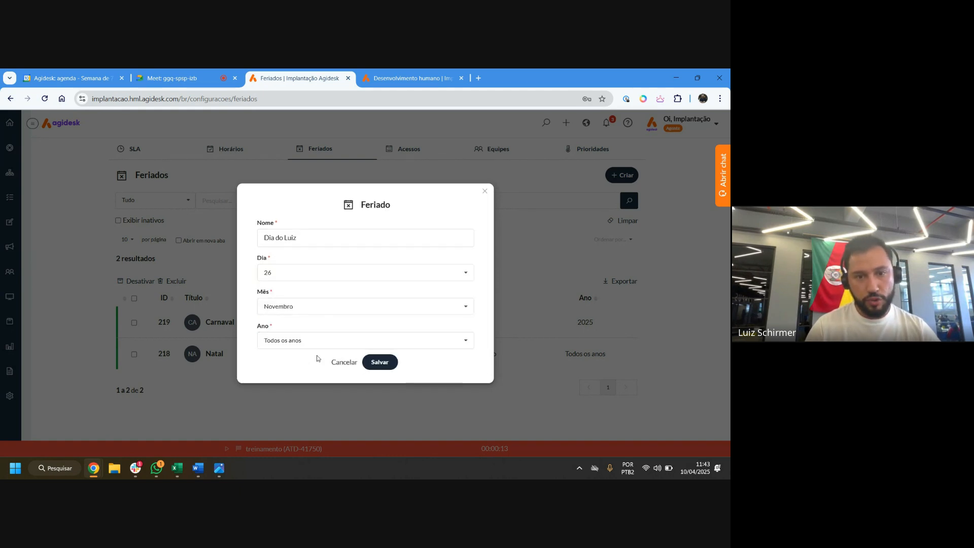
left_click(372, 364)
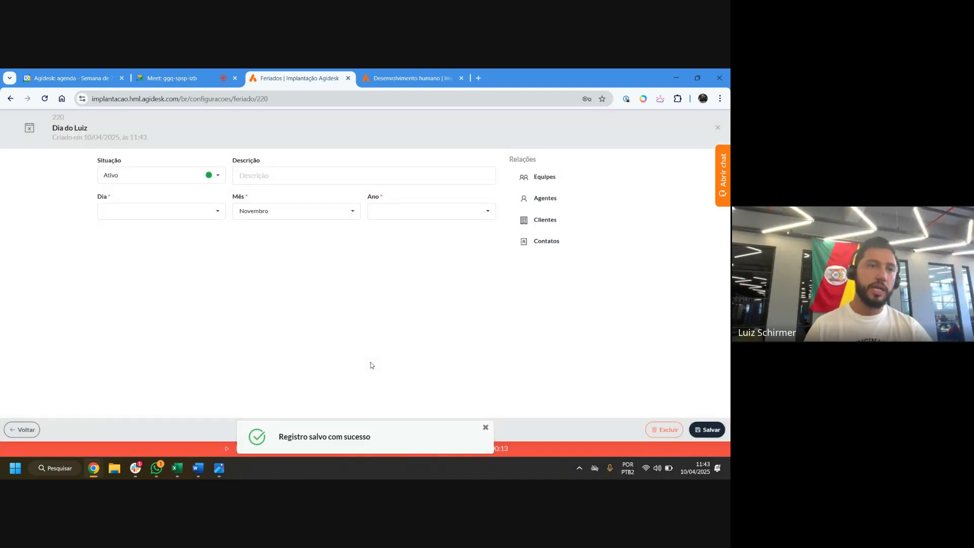
Relate the two agents listed directly below Implantação Agidesk to the new holiday and return to its details
left_click(550, 198)
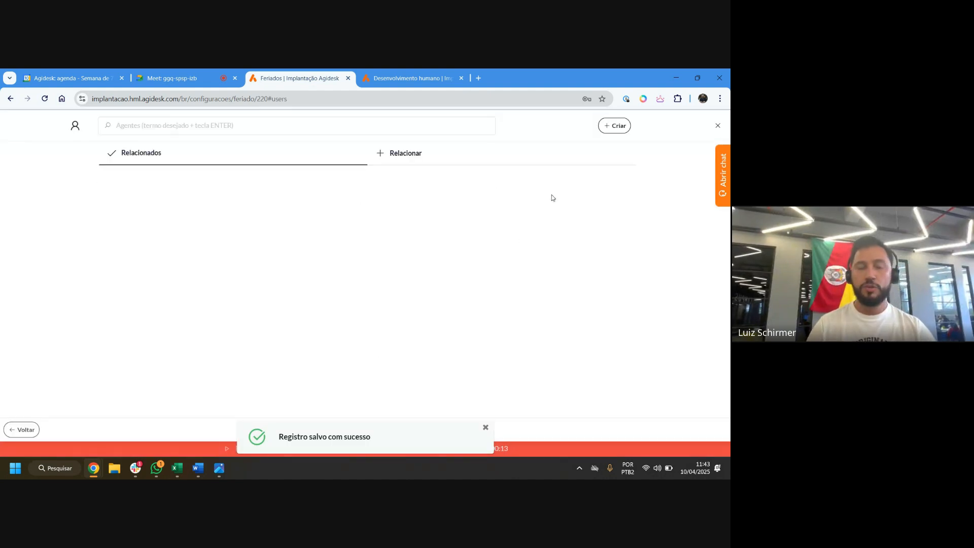
left_click(404, 157)
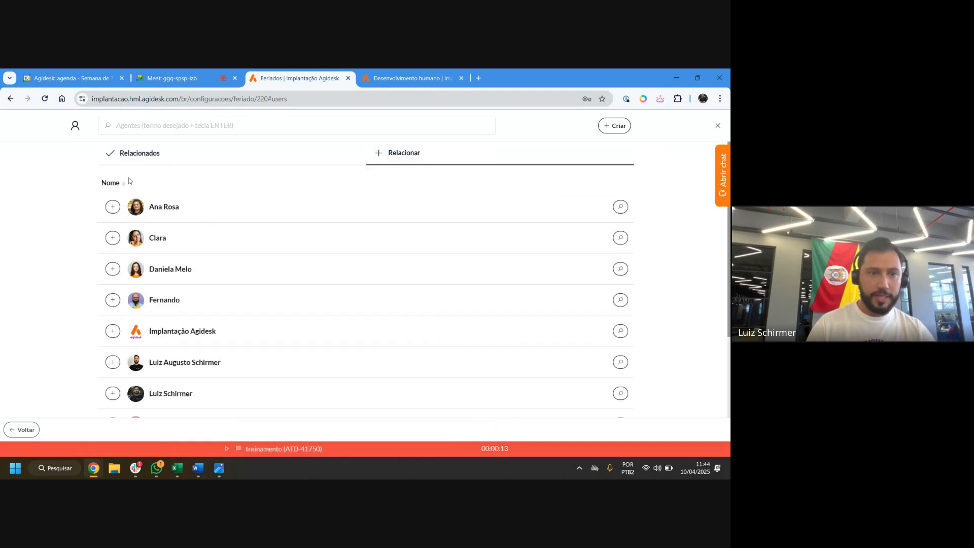
left_click(112, 362)
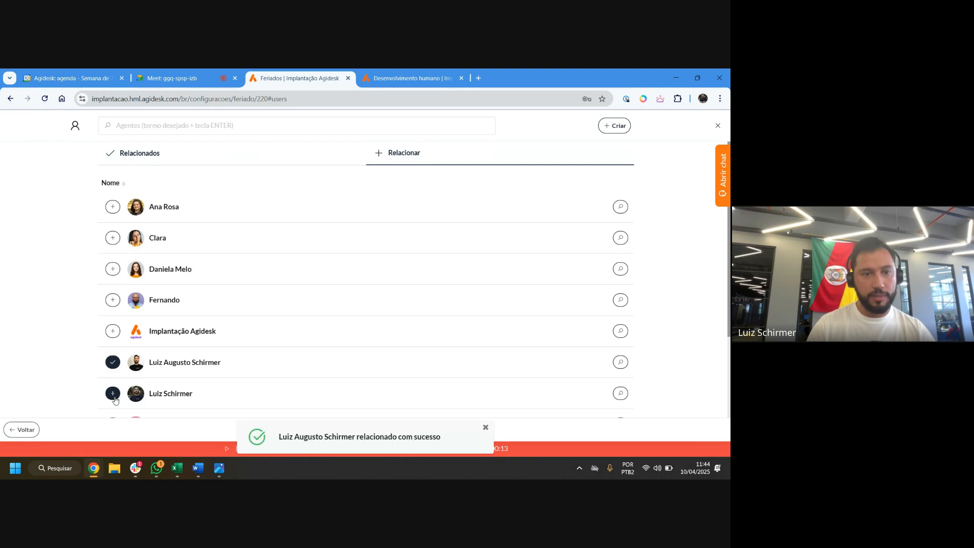
left_click(114, 398)
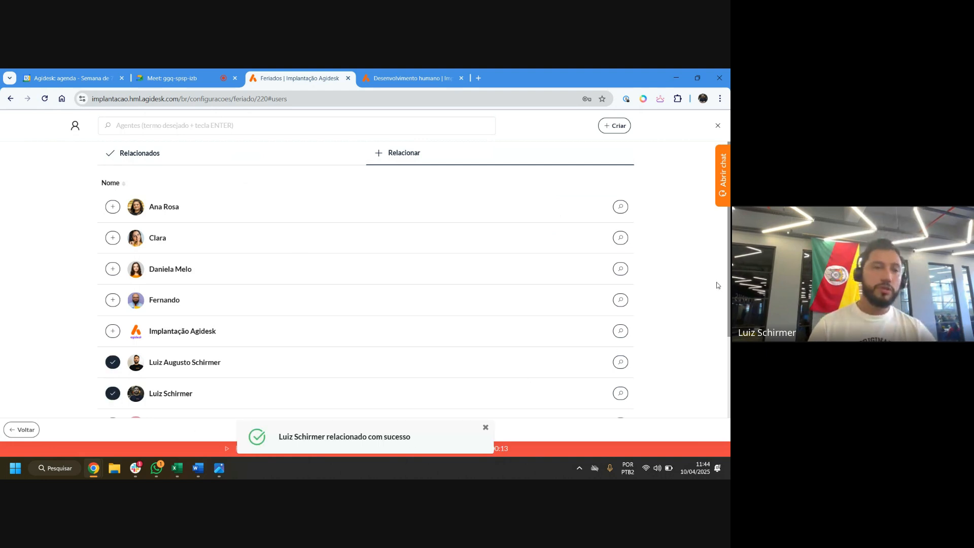
left_click(22, 429)
Review the agent-specific holiday's title without editing it and return to the Feriados list
left_click(80, 131)
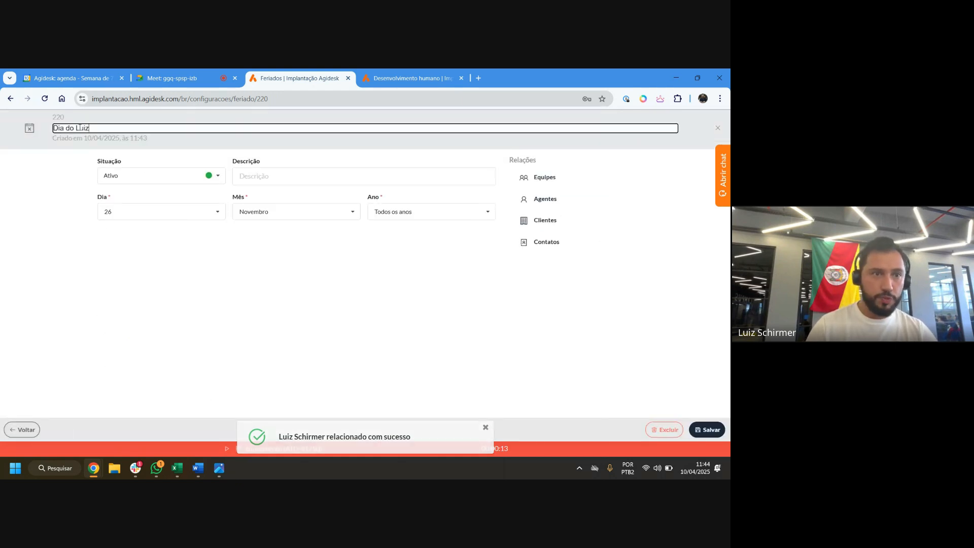
left_click_drag(87, 131, 55, 128)
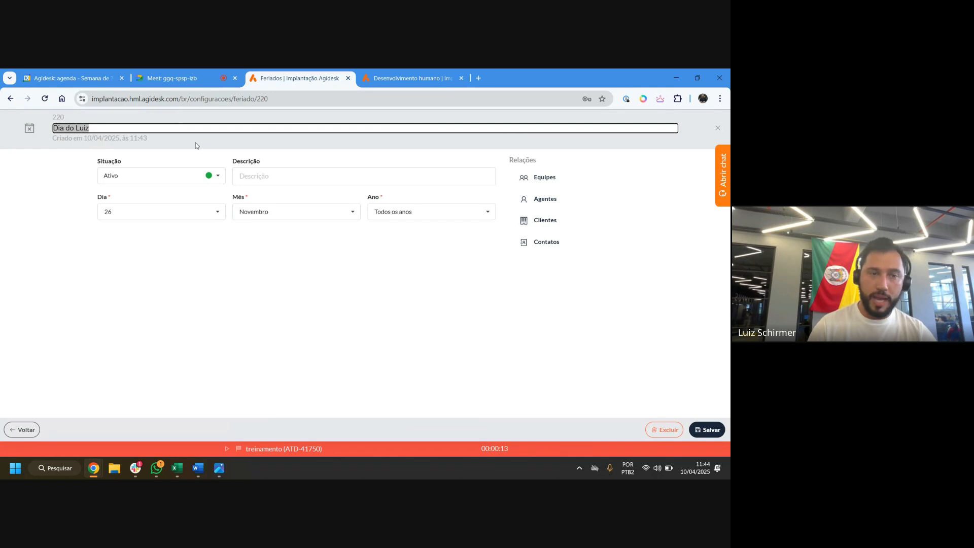
left_click(551, 294)
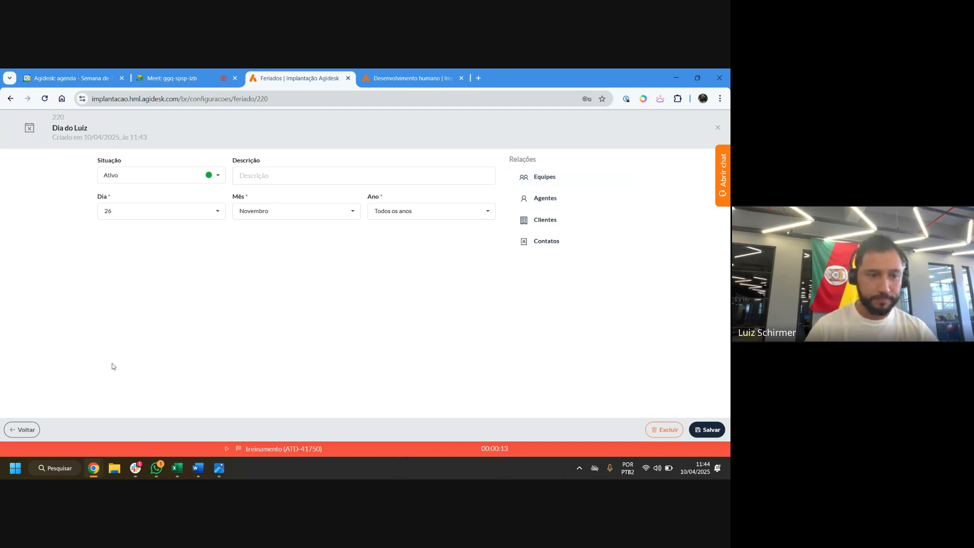
left_click(23, 430)
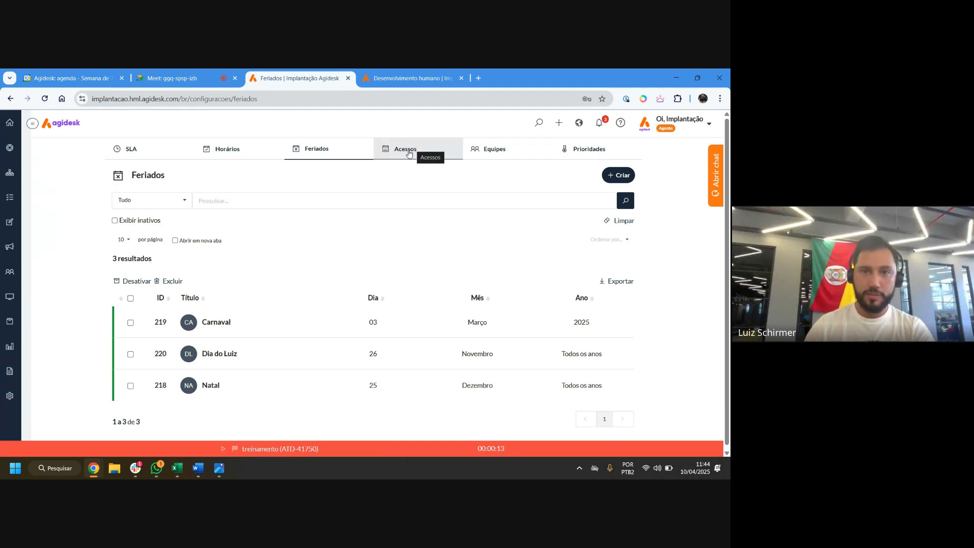
Start a new entry in Horários de acesso and set its Tipo de horário to Permanente
left_click(409, 153)
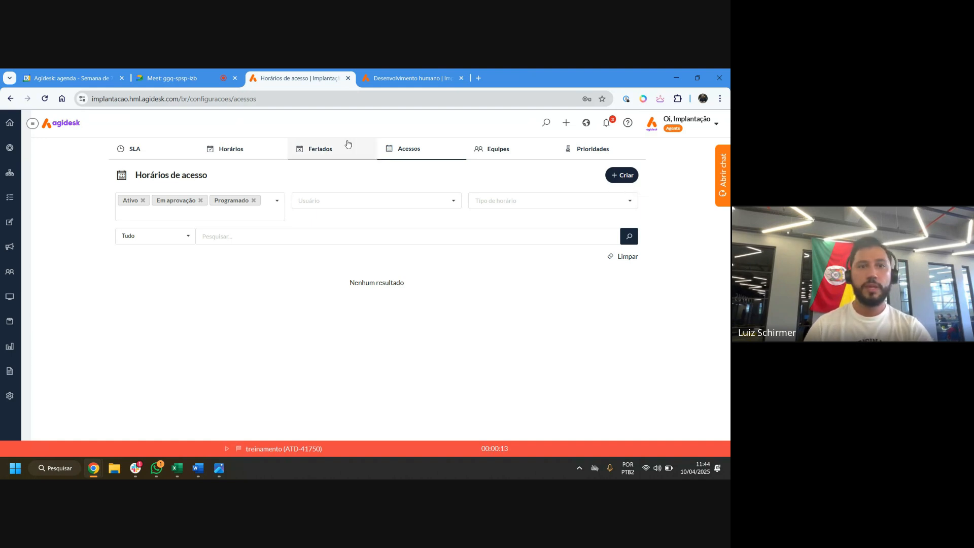
left_click(624, 175)
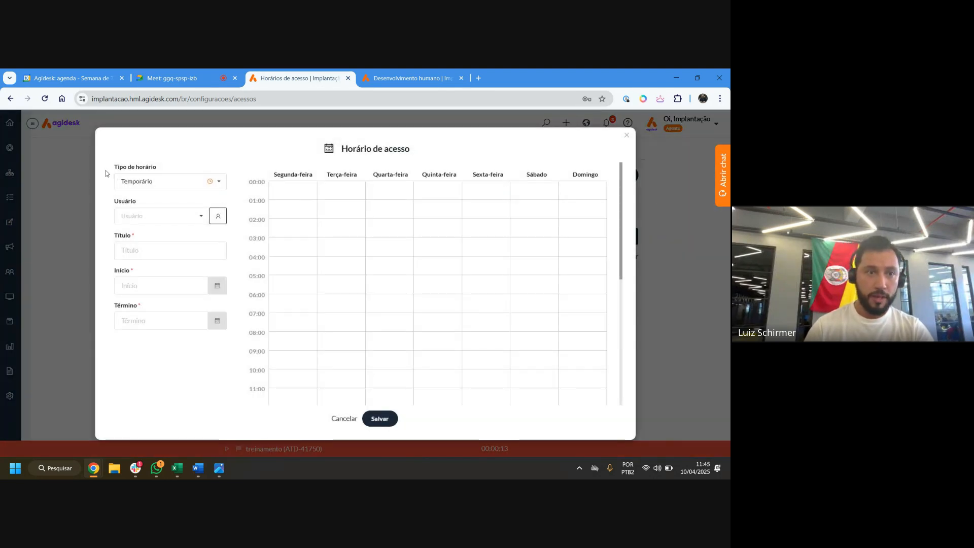
left_click_drag(105, 171, 235, 167)
left_click(123, 177)
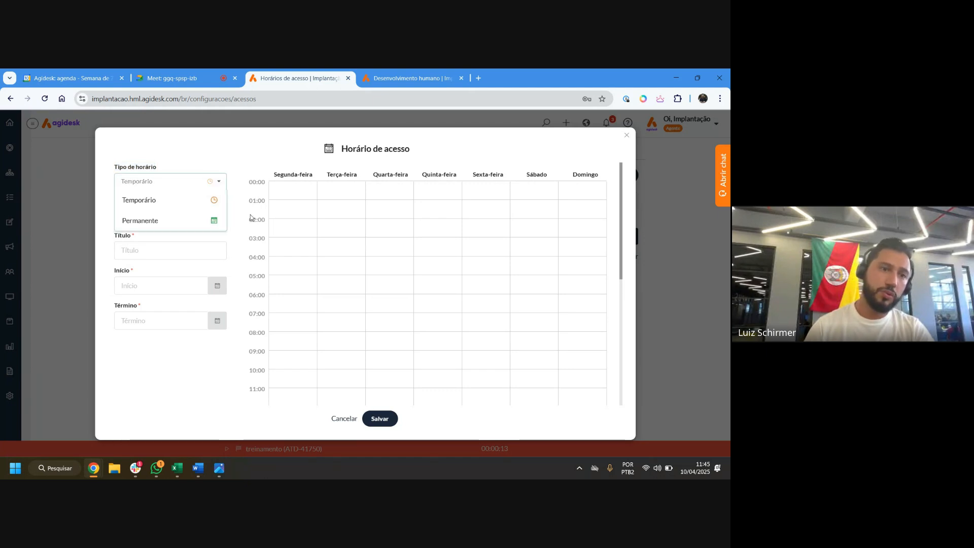
left_click(152, 220)
Assign the access schedule to the agent named in the 26 Novembro holiday and title it "Jornada de trabalho"
left_click(134, 211)
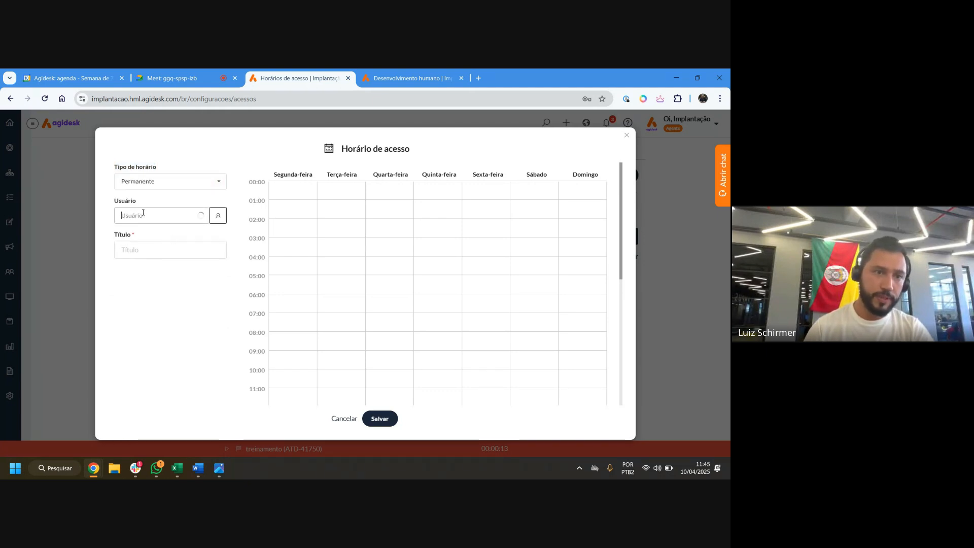
scroll(149, 292, "down", 3)
scroll(150, 291, "down", 5)
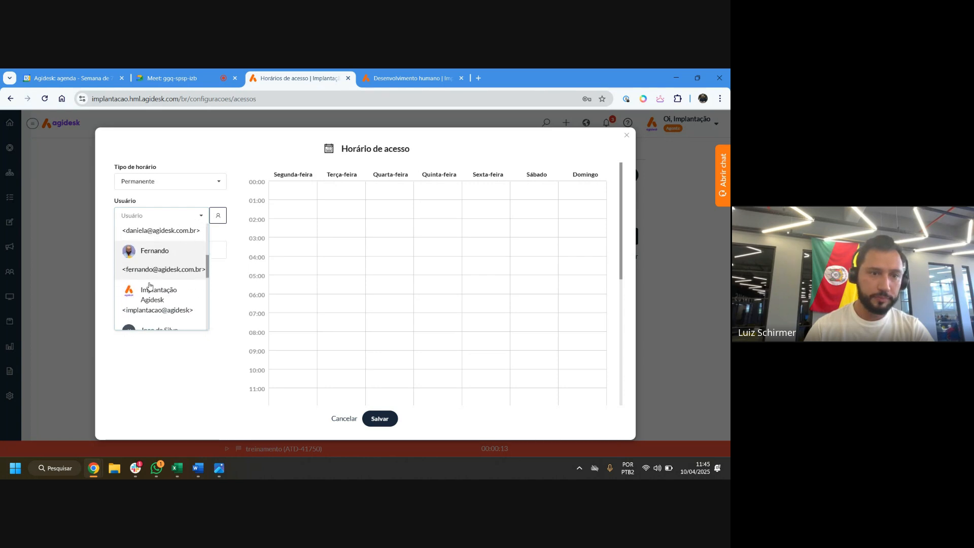
left_click(152, 284)
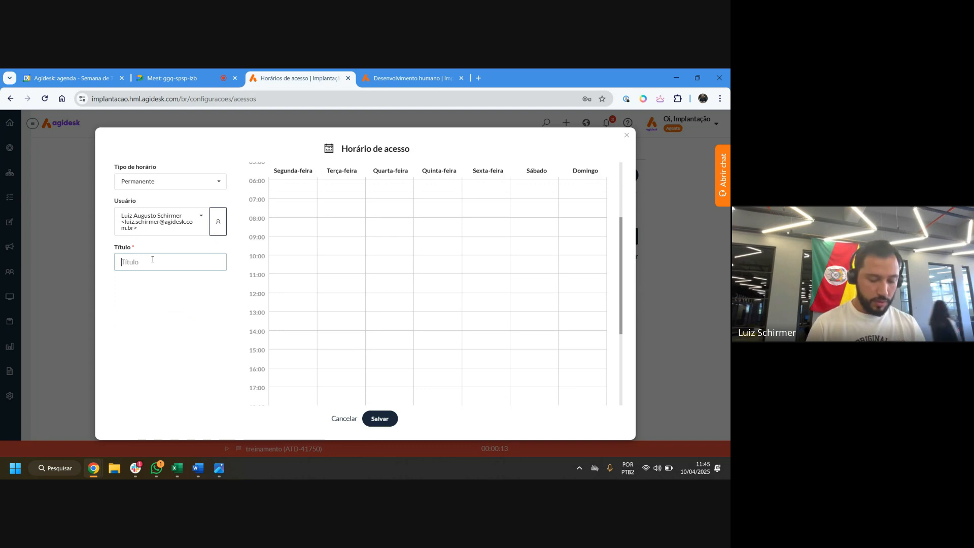
type("J")
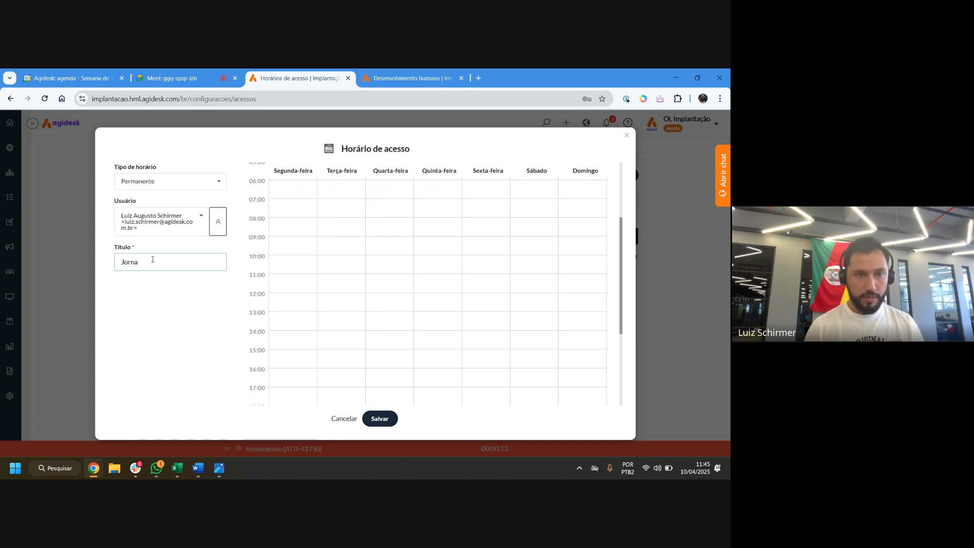
type("orna")
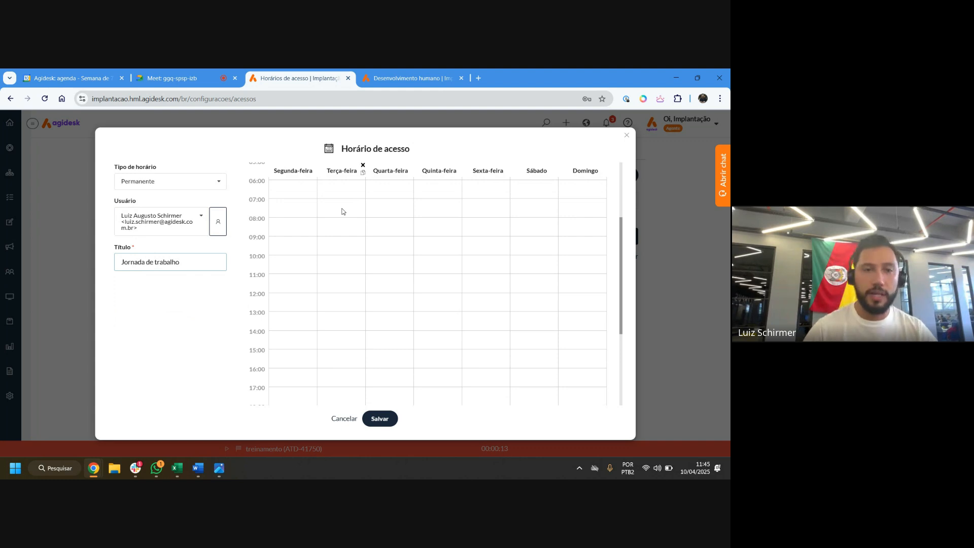
Add a Segunda-feira access block from 08:00 to 18:00 in the weekly grid
left_click(285, 224)
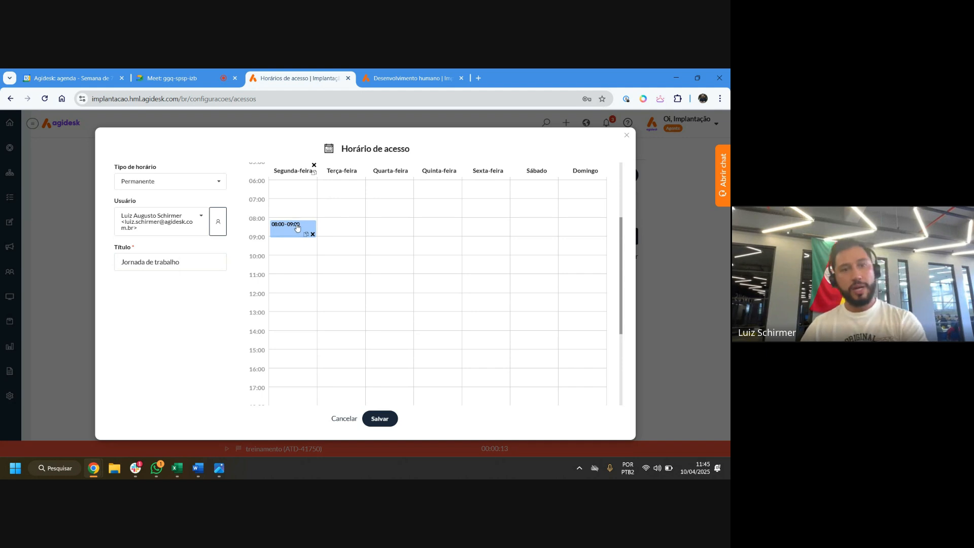
left_click_drag(288, 236, 306, 393)
scroll(300, 360, "down", 2)
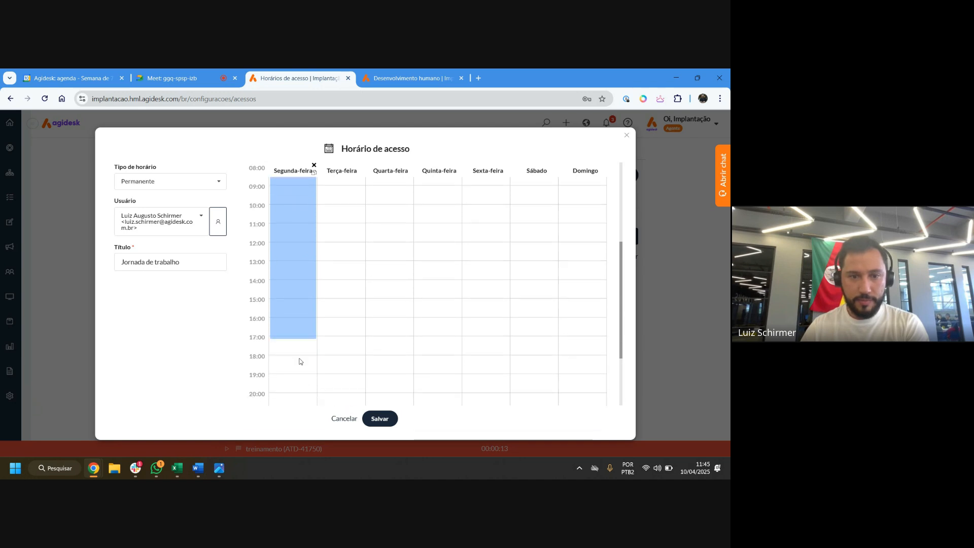
left_click_drag(287, 297, 289, 313)
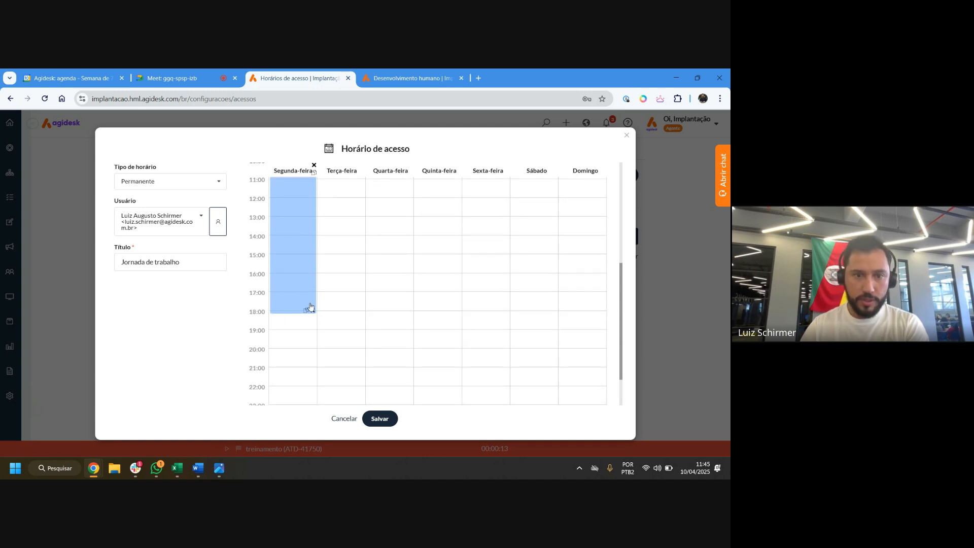
Copy the Segunda-feira block to all other days and remove the Sábado and Domingo copies
left_click(306, 310)
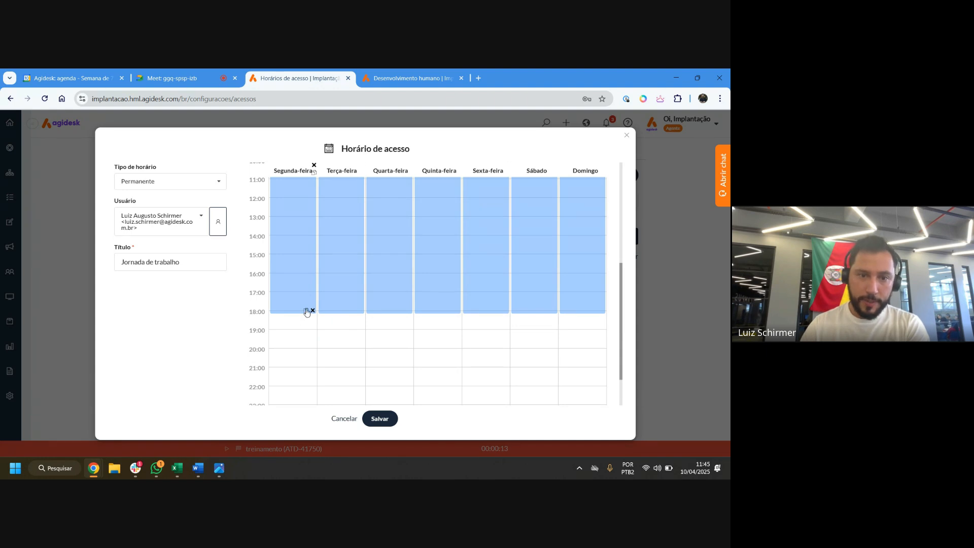
scroll(457, 325, "up", 3)
scroll(546, 337, "down", 1)
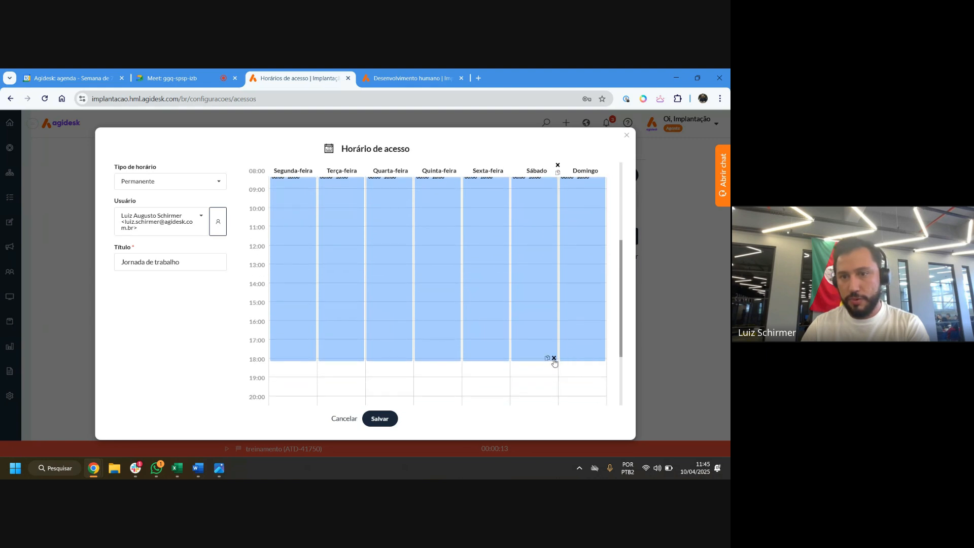
left_click(554, 357)
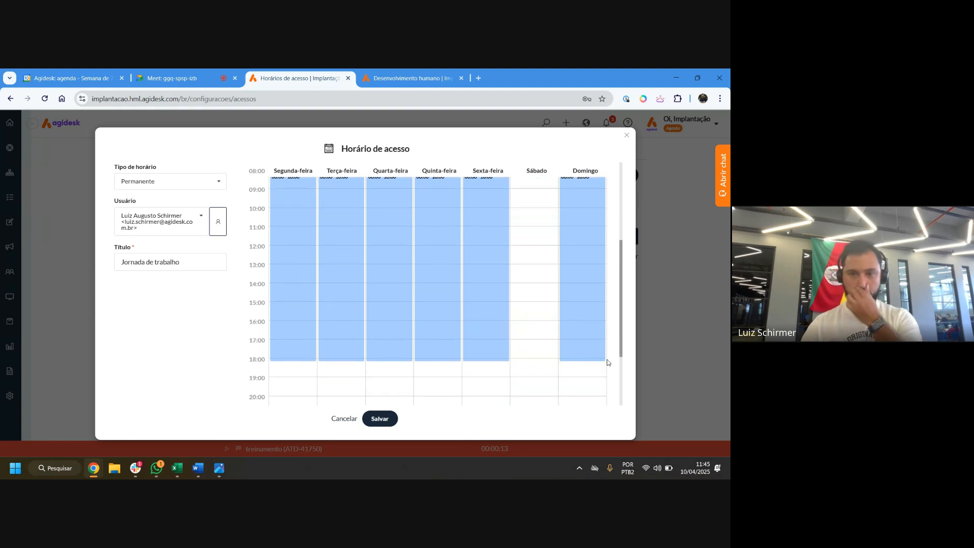
left_click(602, 359)
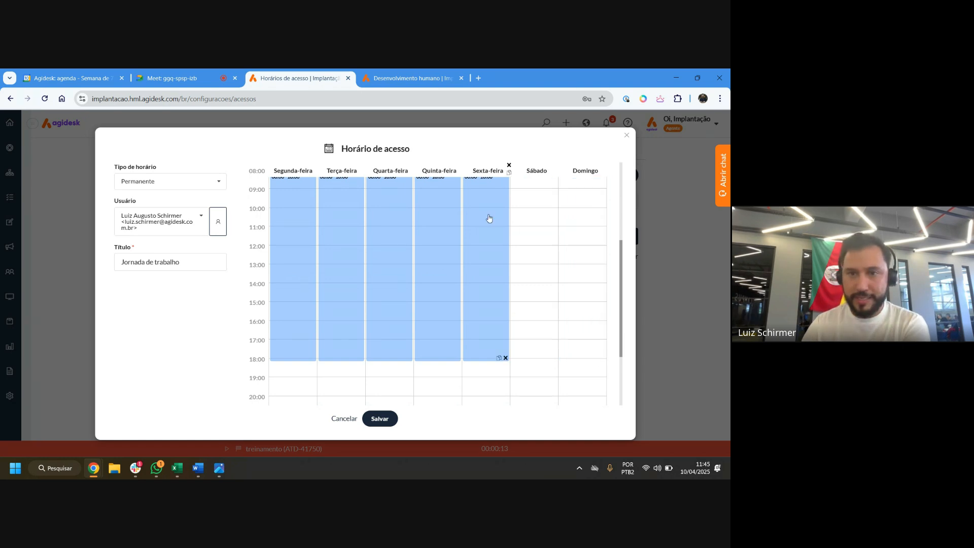
Shift the Terça-feira block to 02:00–12:00 and extend the Quarta-feira block to 22:00
scroll(494, 238, "up", 1)
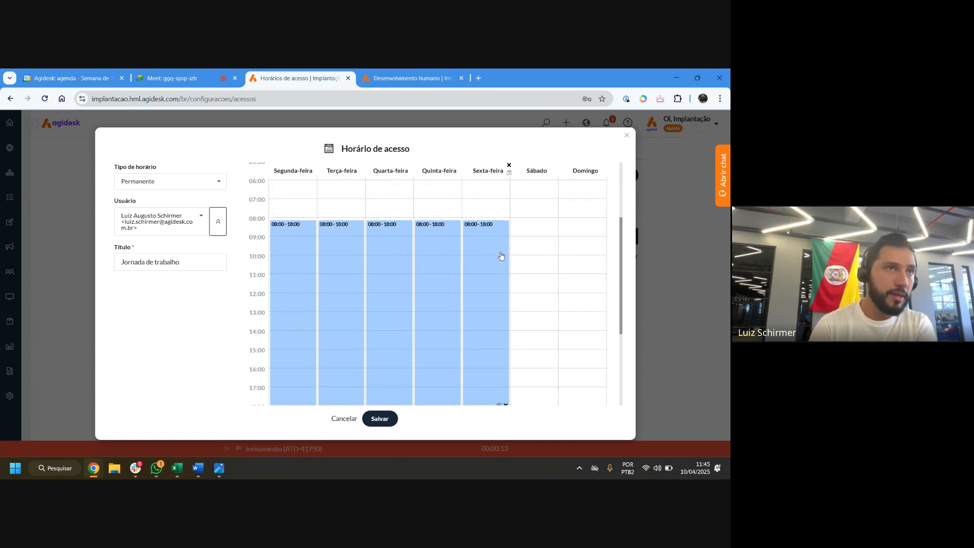
scroll(386, 340, "down", 1)
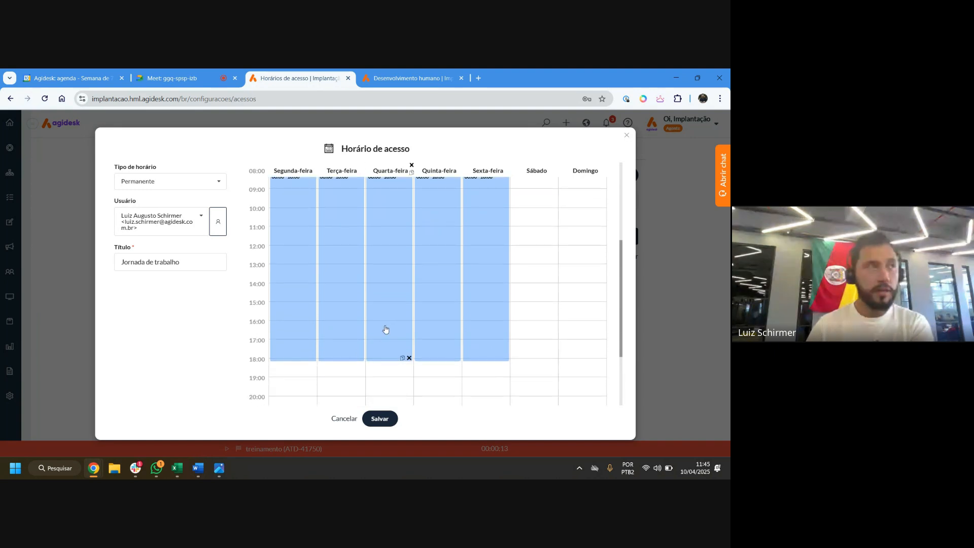
scroll(376, 353, "up", 1)
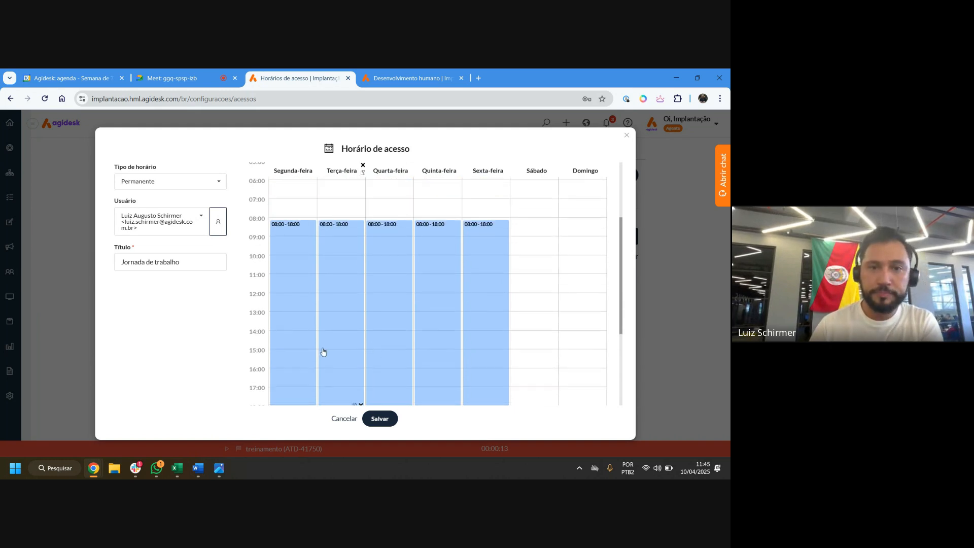
scroll(350, 400, "down", 1)
scroll(360, 392, "down", 1)
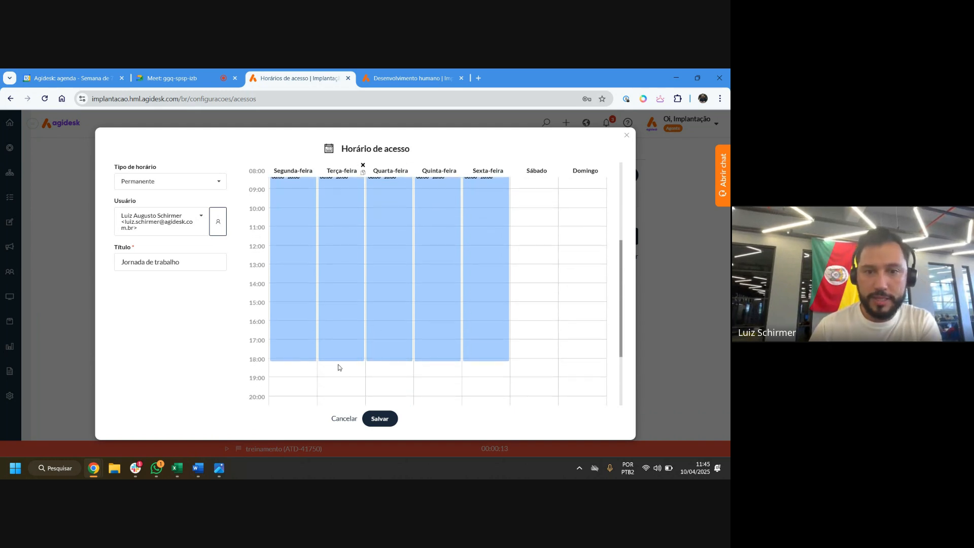
left_click_drag(341, 360, 344, 241)
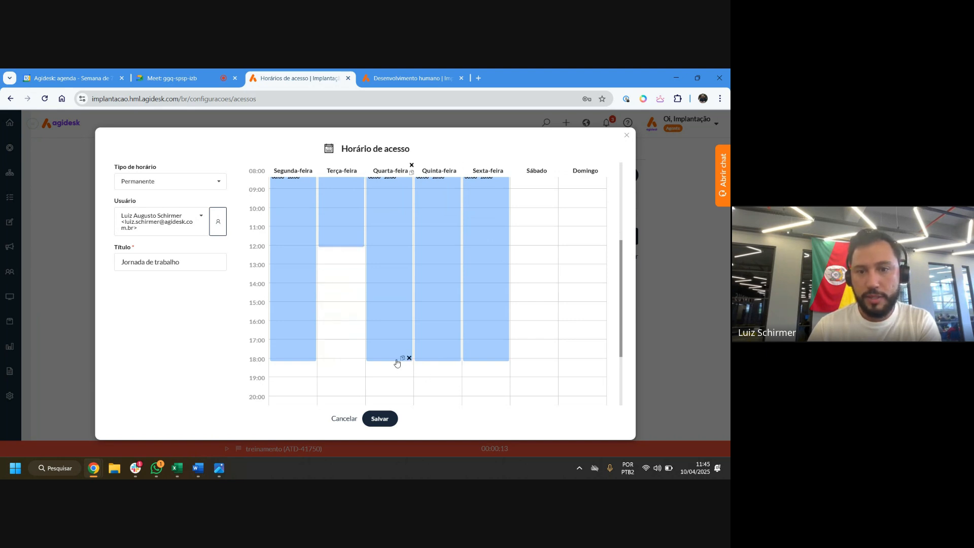
scroll(396, 363, "down", 2)
left_click_drag(391, 315, 396, 388)
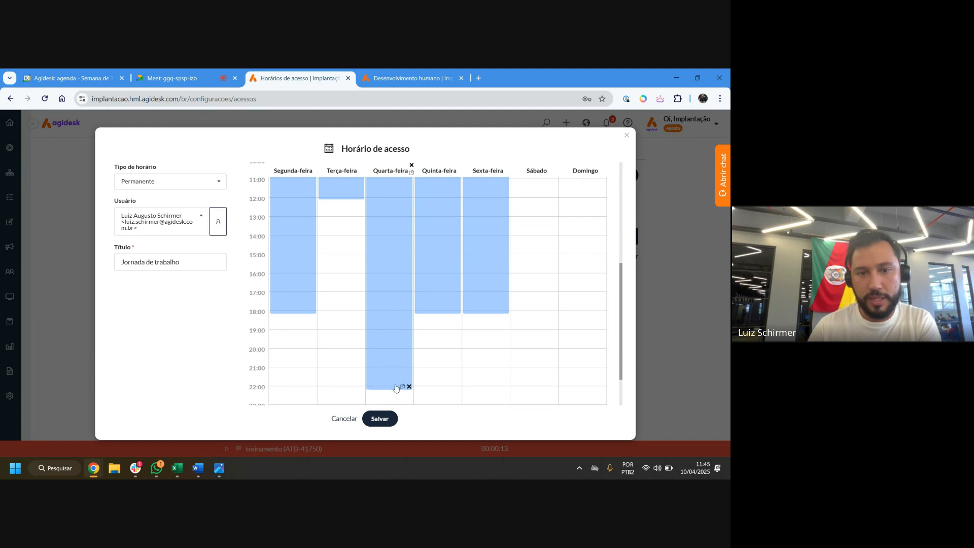
scroll(451, 324, "up", 2)
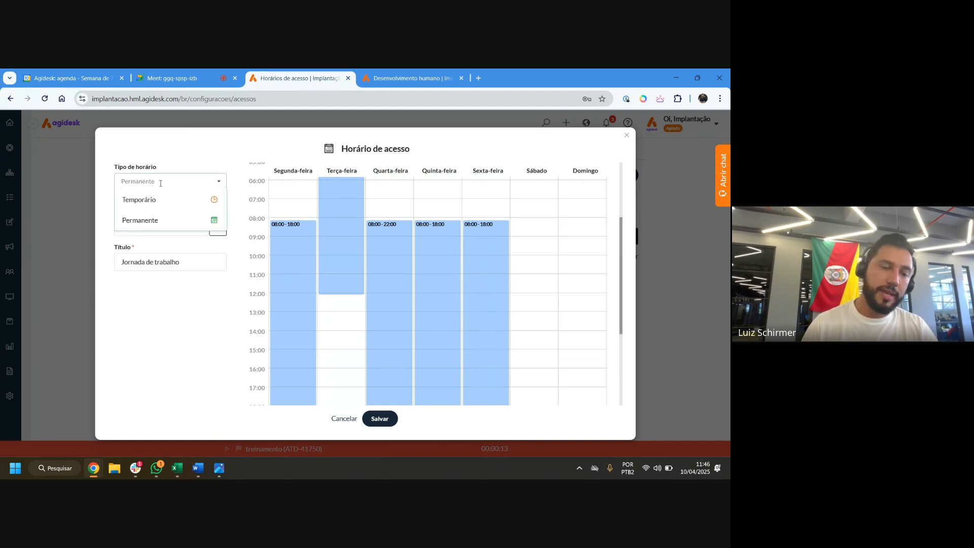
Change the access schedule's Tipo de horário to Temporário and retitle it "auditoria"
left_click(153, 221)
left_click(166, 183)
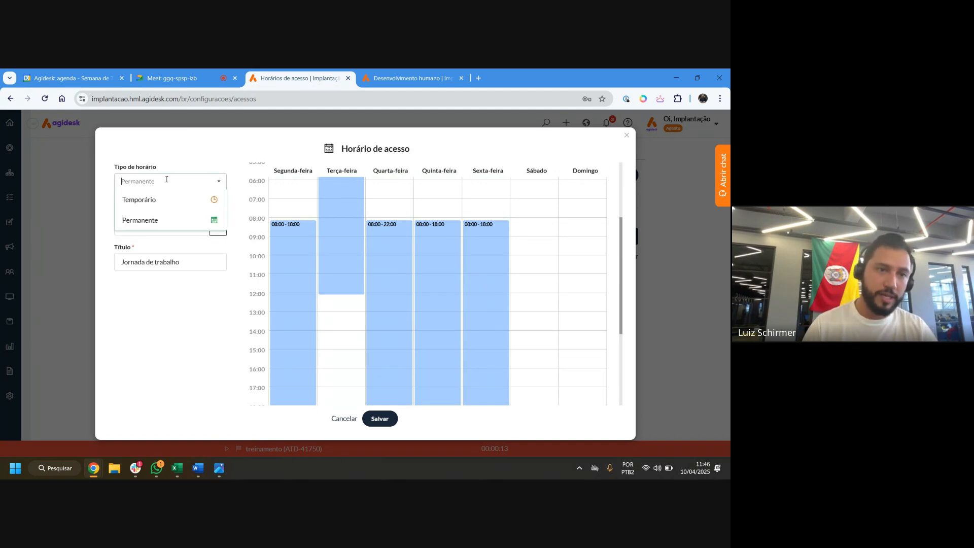
left_click(162, 199)
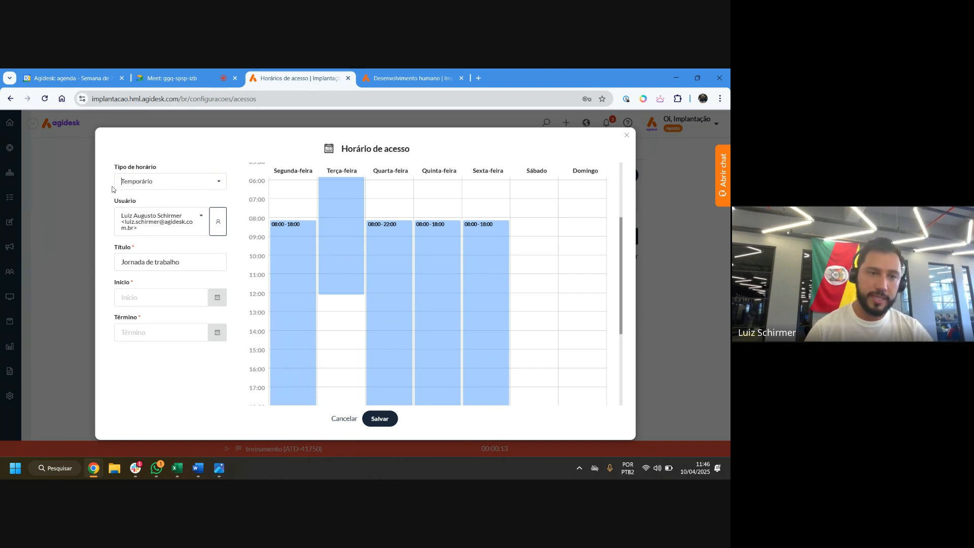
left_click_drag(181, 262, 86, 267)
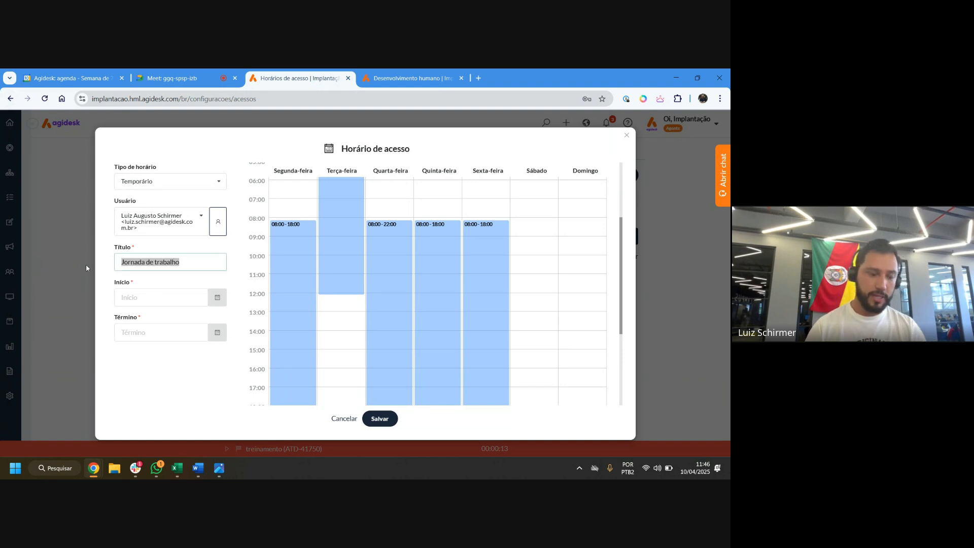
type("auditoria")
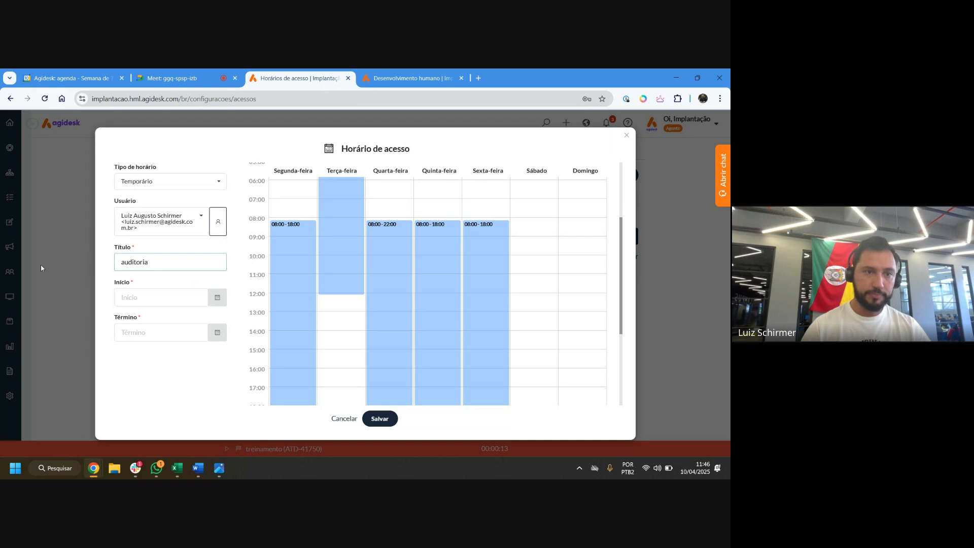
Set the schedule's Início to 10/04/2025 and Término to 30/04/2025, and save it
left_click(127, 299)
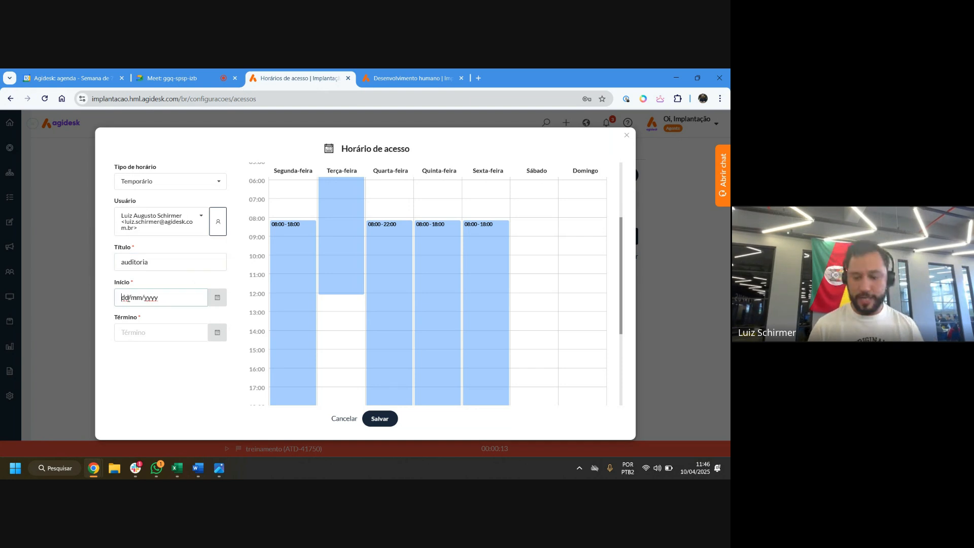
type("10/04/2025")
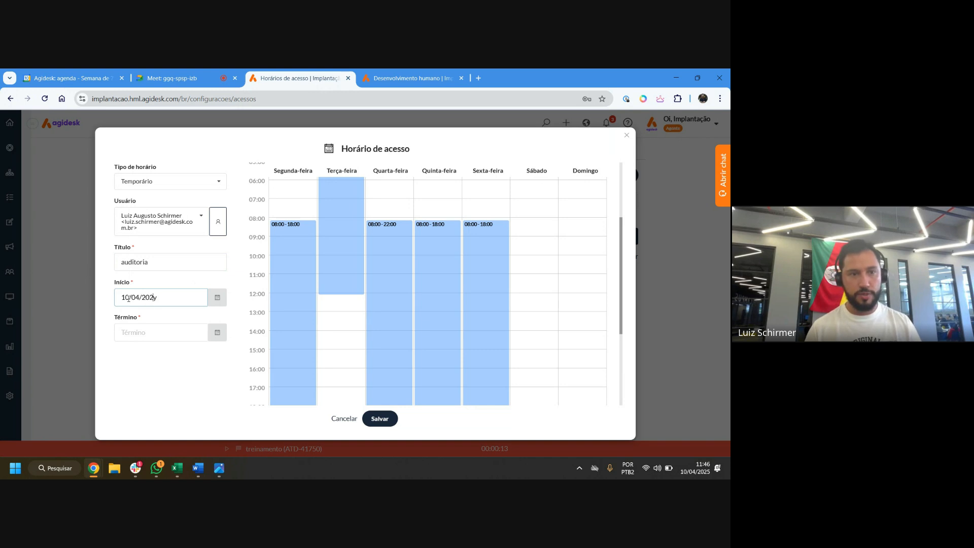
key("Tab")
type("30042025")
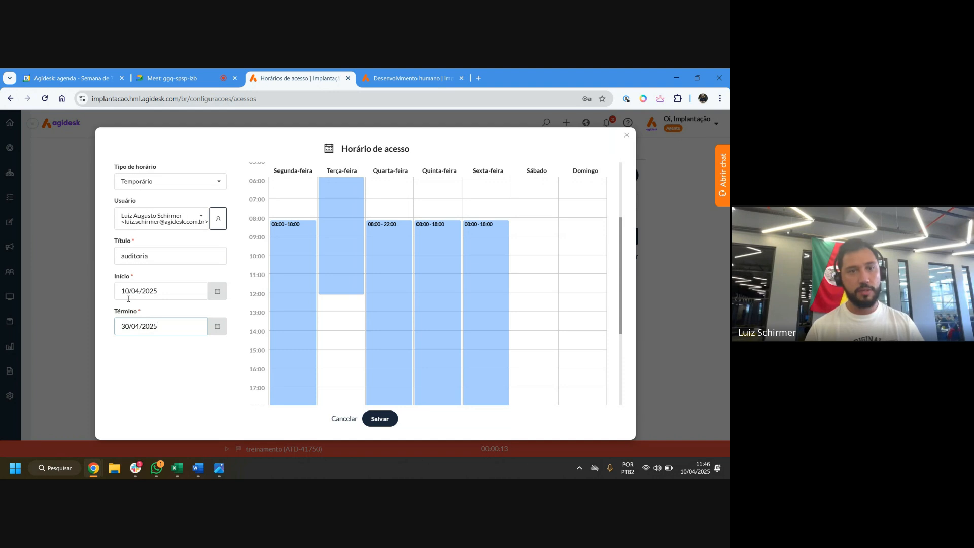
left_click(391, 418)
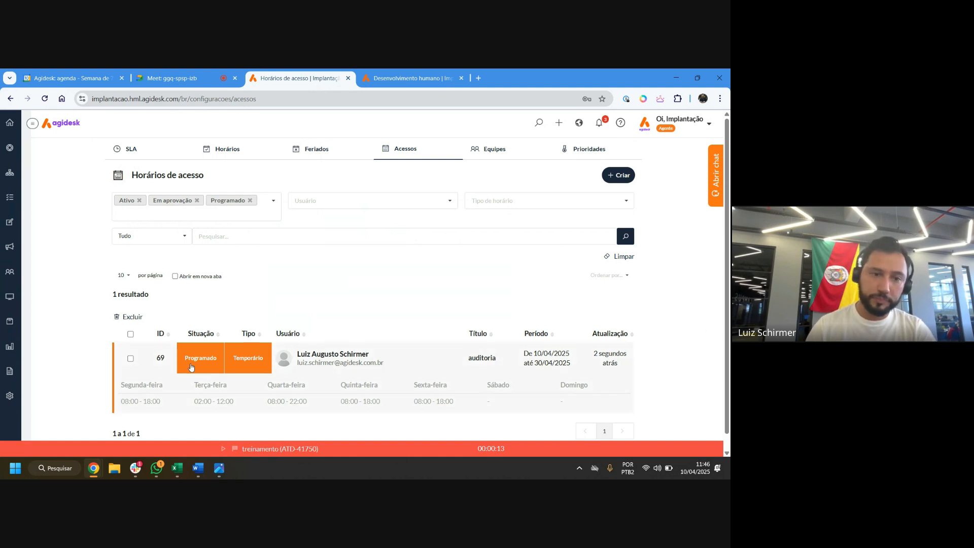
Review the details of the saved "auditoria" access schedule and return to the Horários de acesso list
left_click(340, 356)
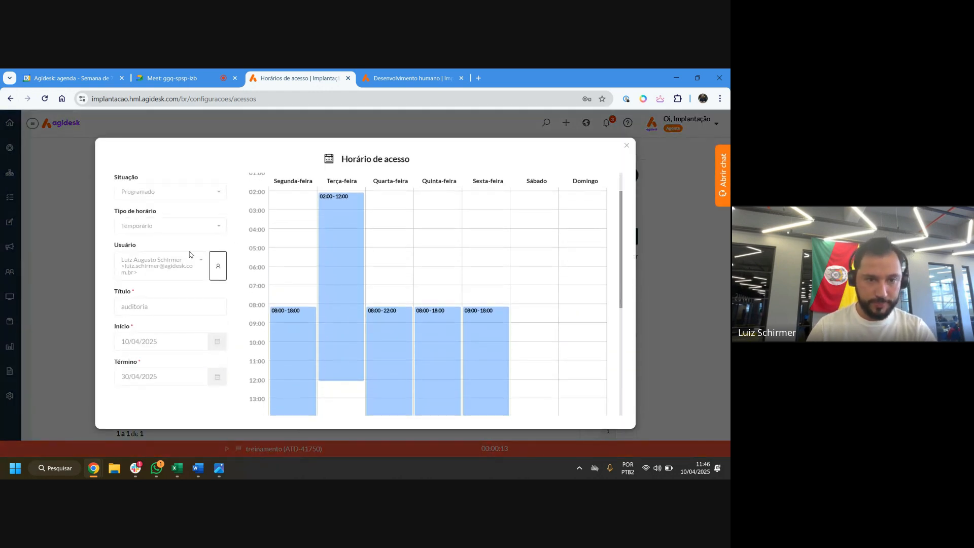
left_click(626, 145)
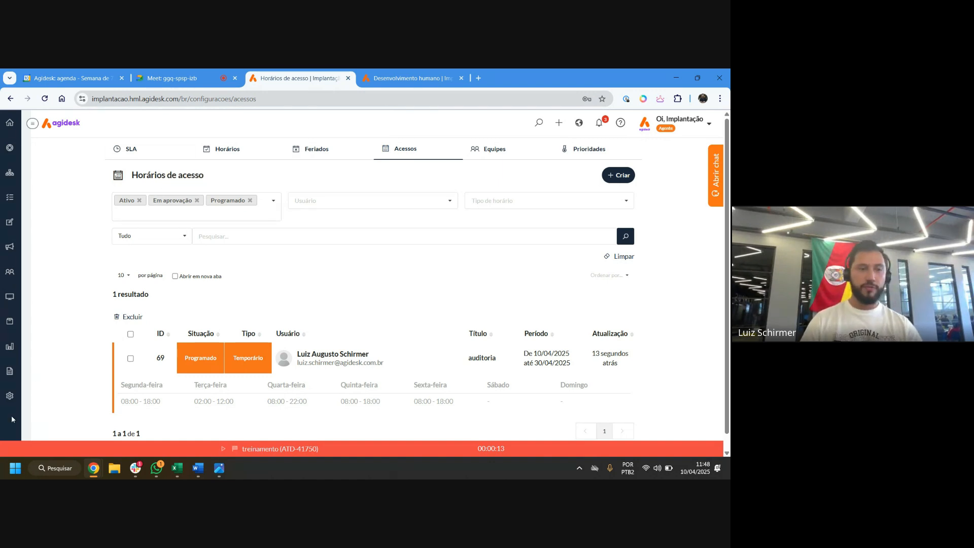
Go to Políticas de SLA in the Operação settings and open the related task priorities list
left_click(10, 396)
left_click(203, 240)
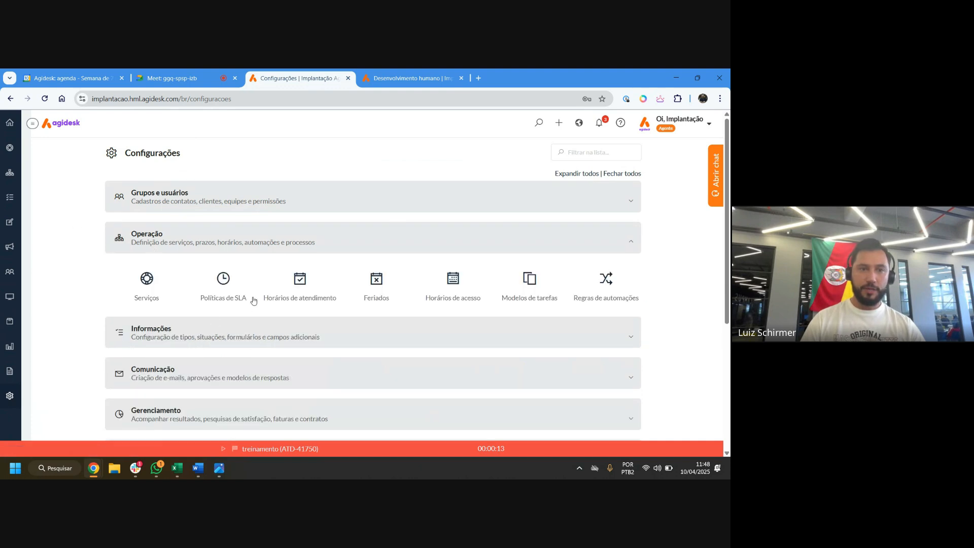
left_click(228, 288)
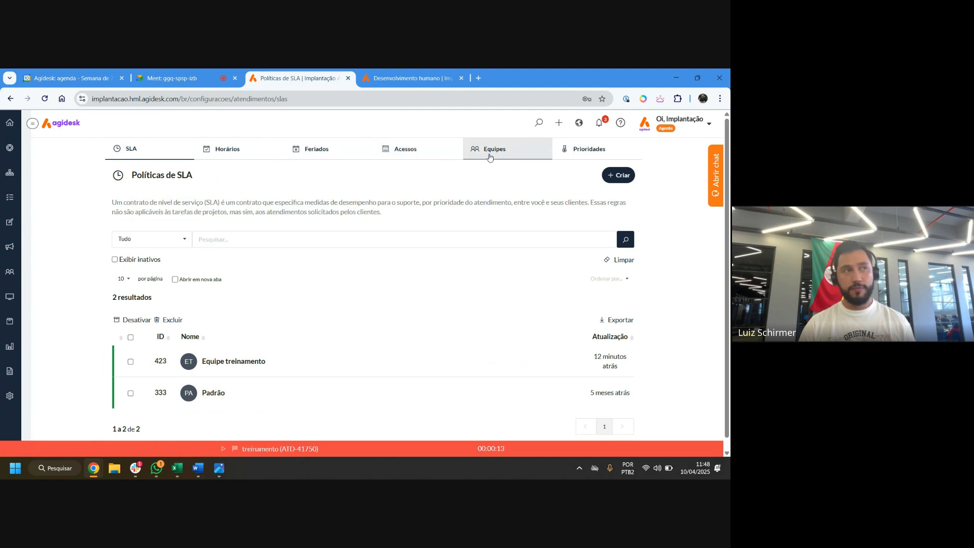
left_click(605, 150)
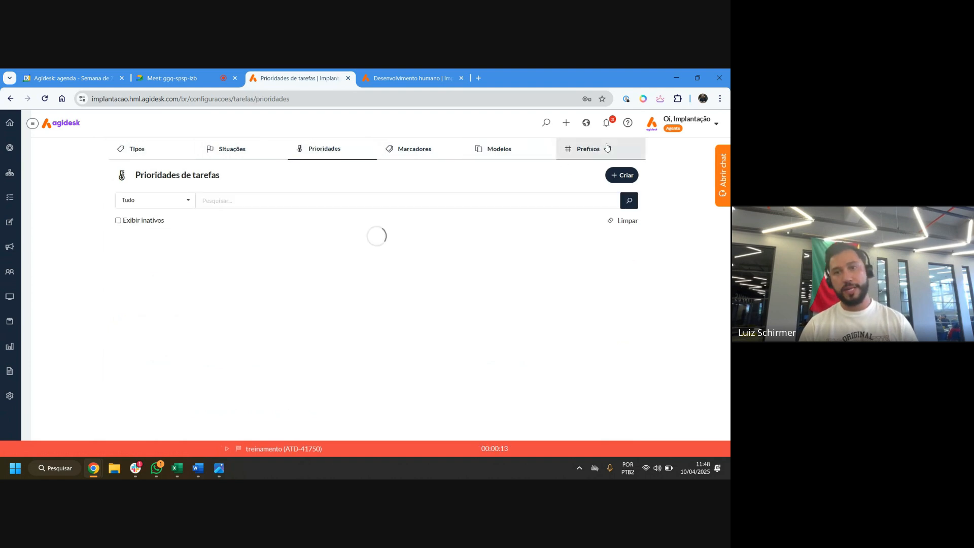
Look over the task priorities list and open Serviços in the Operação settings
scroll(277, 250, "down", 1)
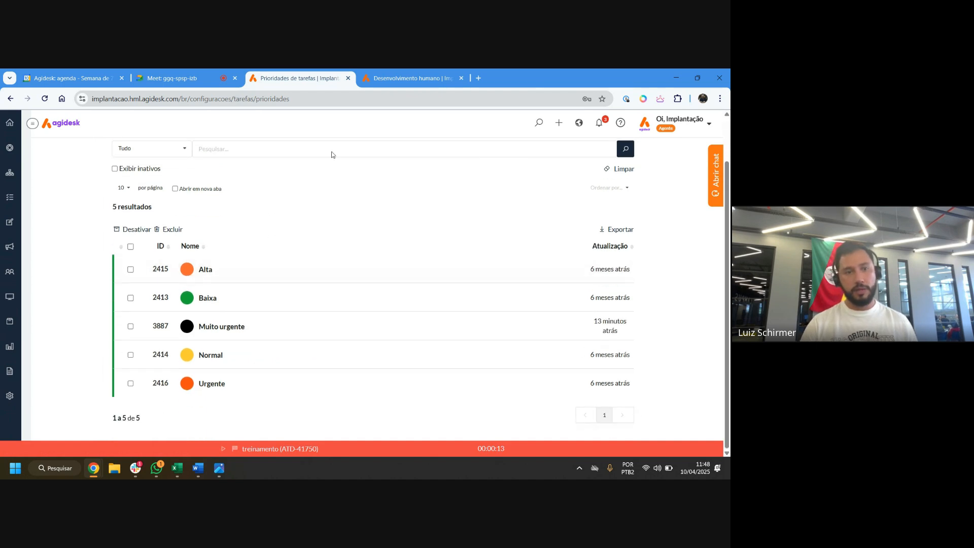
scroll(331, 155, "up", 1)
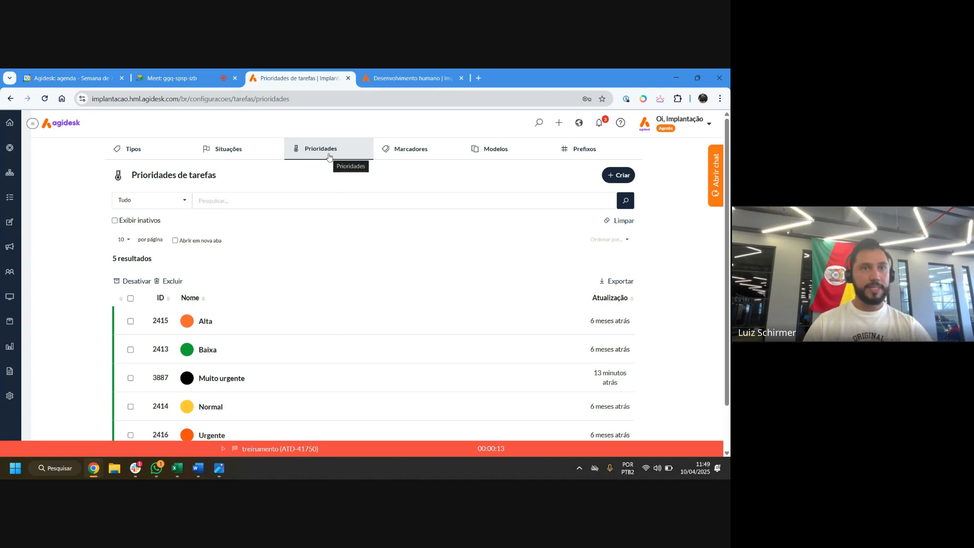
left_click(10, 148)
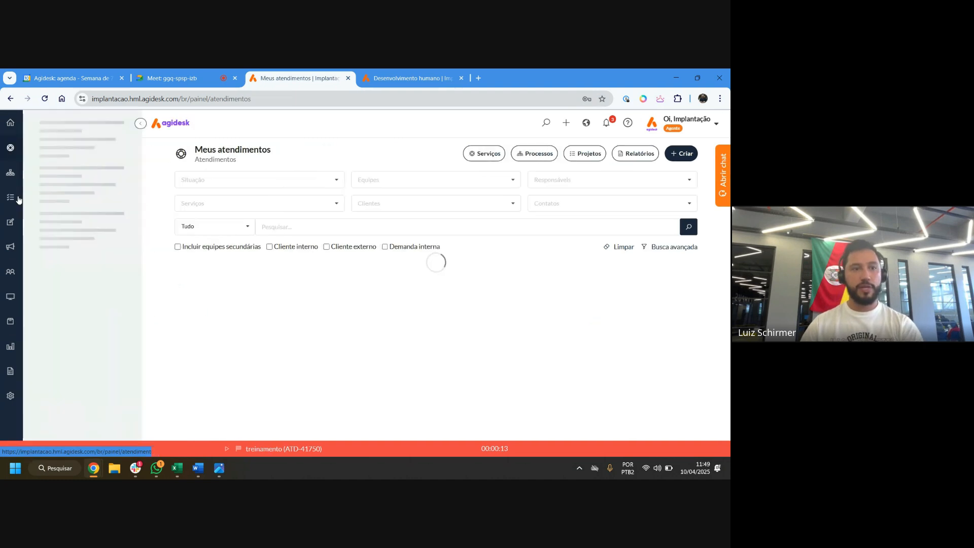
left_click(9, 396)
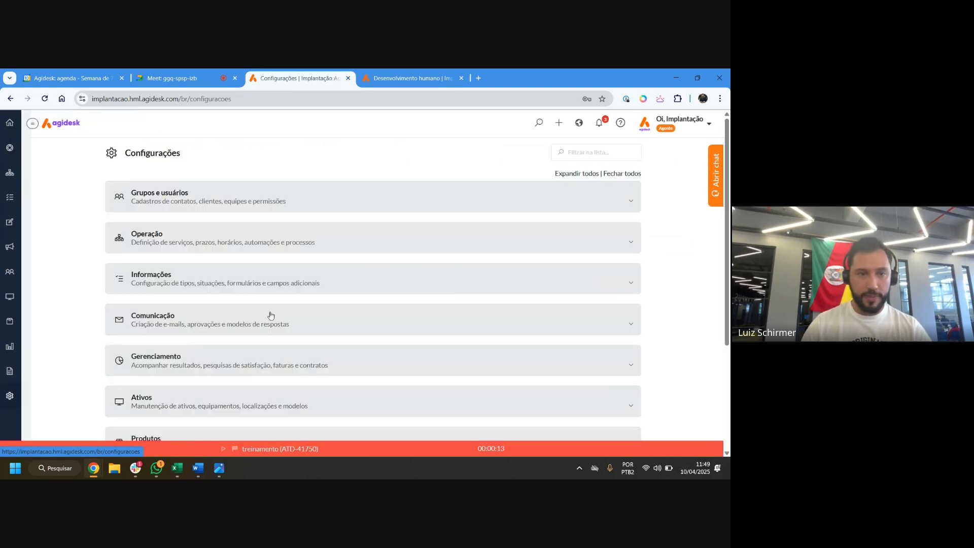
left_click(243, 238)
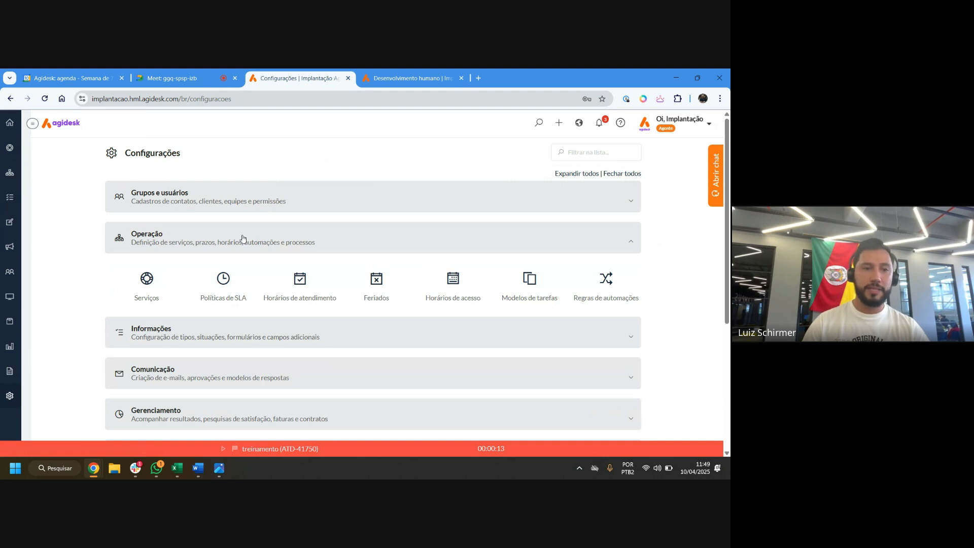
left_click(147, 282)
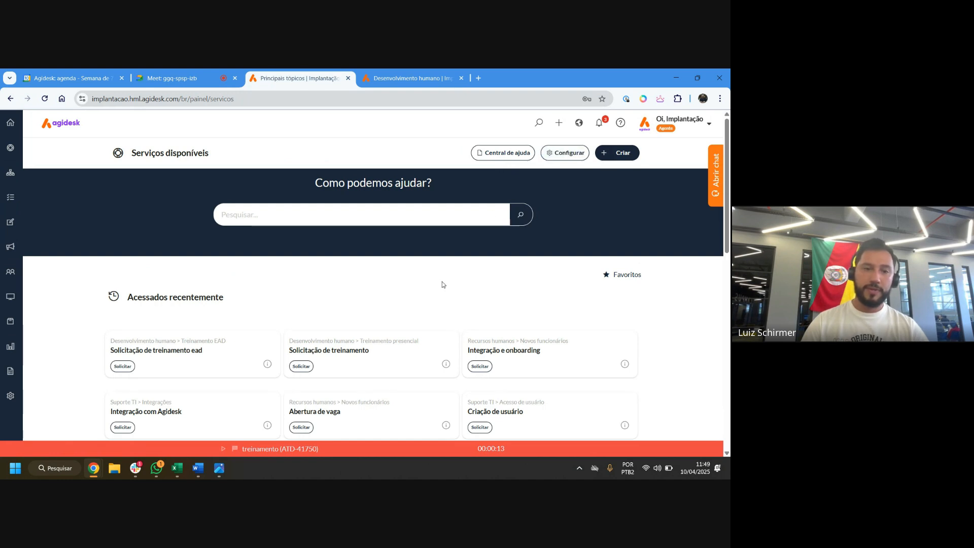
Open the configuration of the available services and view its Seções, Tópicos and Serviços lists
scroll(442, 284, "down", 7)
scroll(536, 172, "up", 6)
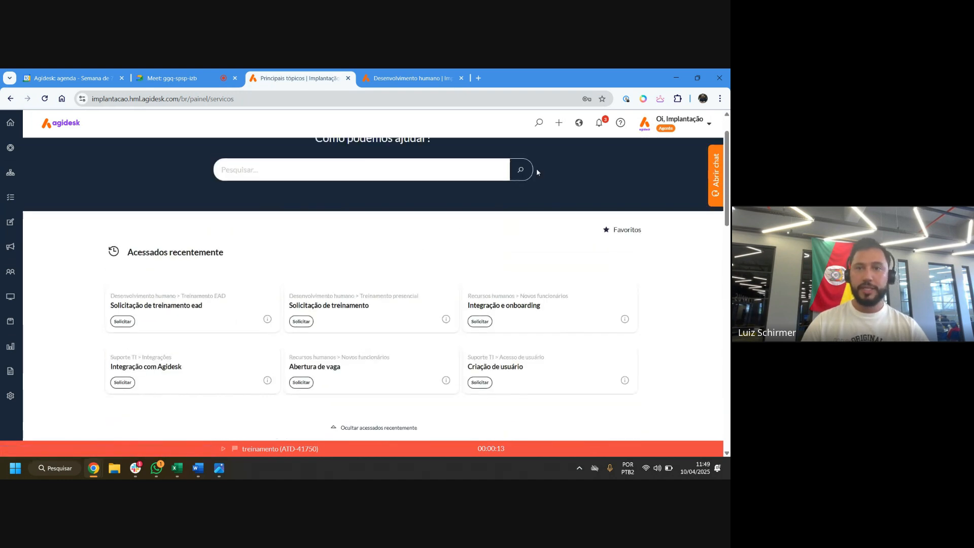
scroll(538, 170, "up", 2)
left_click(562, 154)
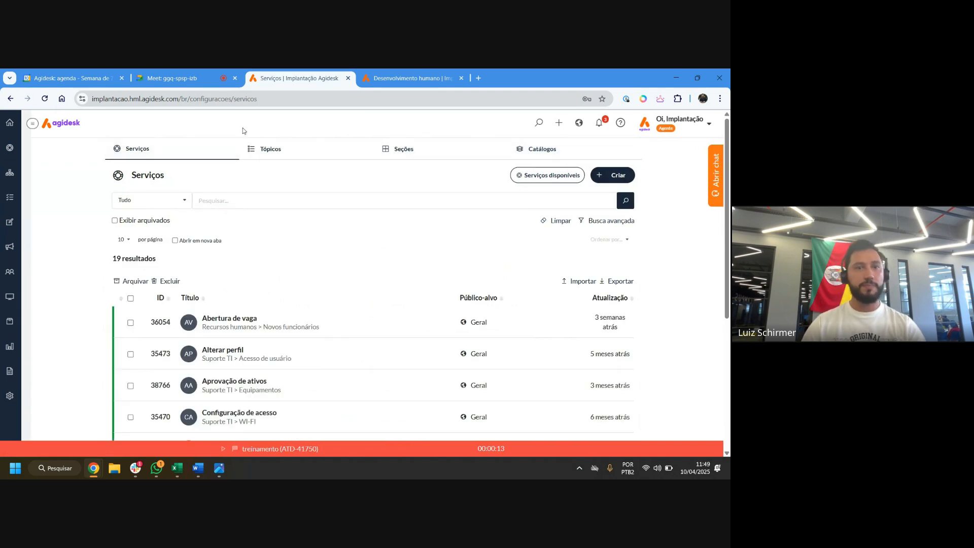
left_click(418, 152)
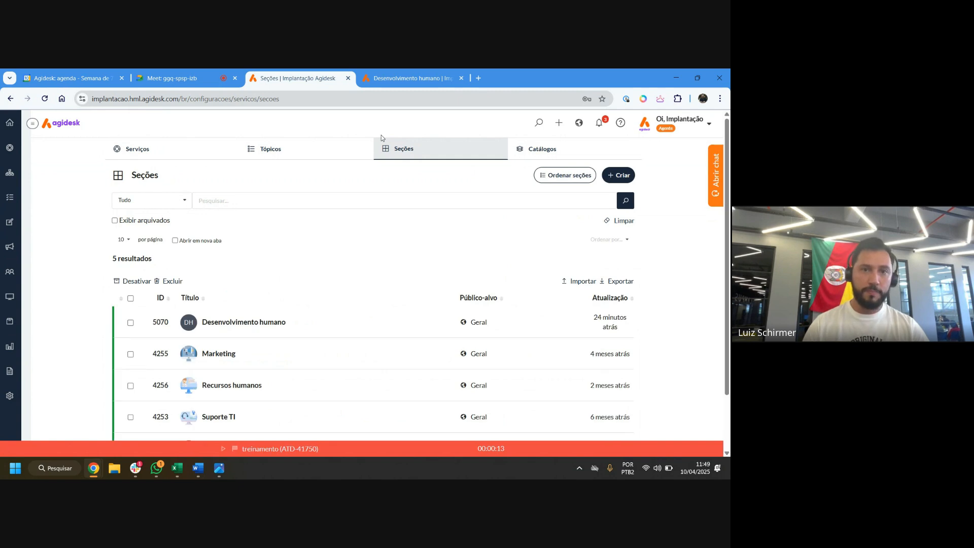
left_click(283, 155)
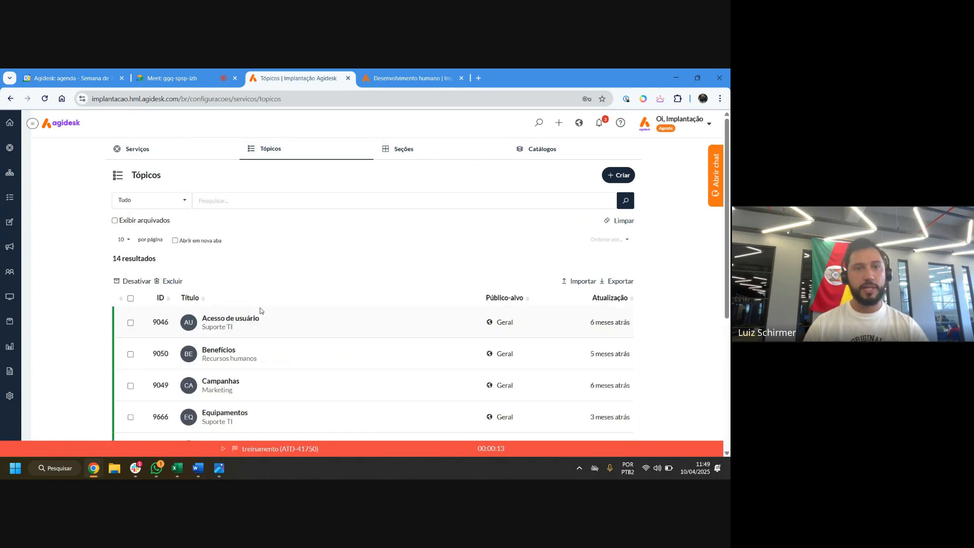
left_click(152, 146)
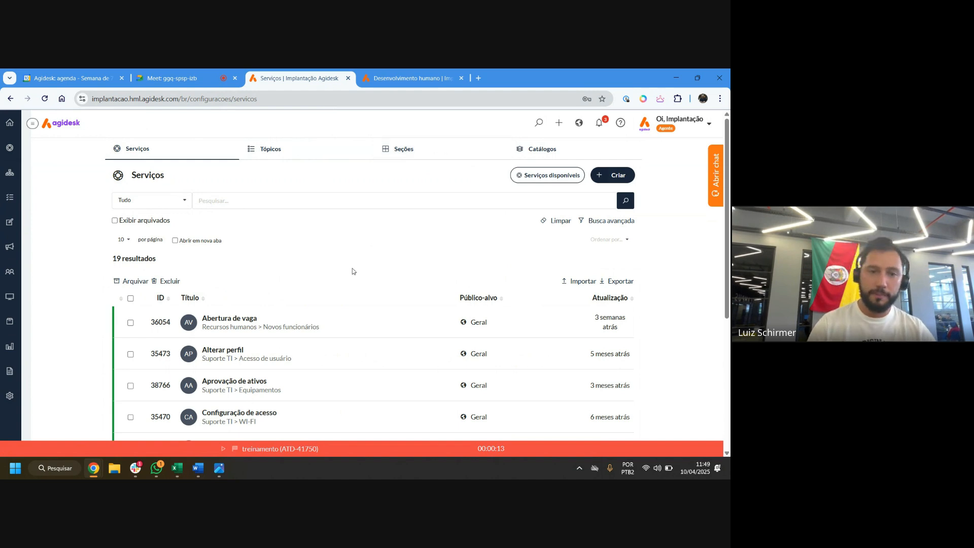
Search the services for "treina" and open Solicitação de treinamento under Recursos humanos > Novos funcionários
scroll(352, 268, "down", 3)
scroll(284, 294, "down", 2)
scroll(269, 289, "up", 5)
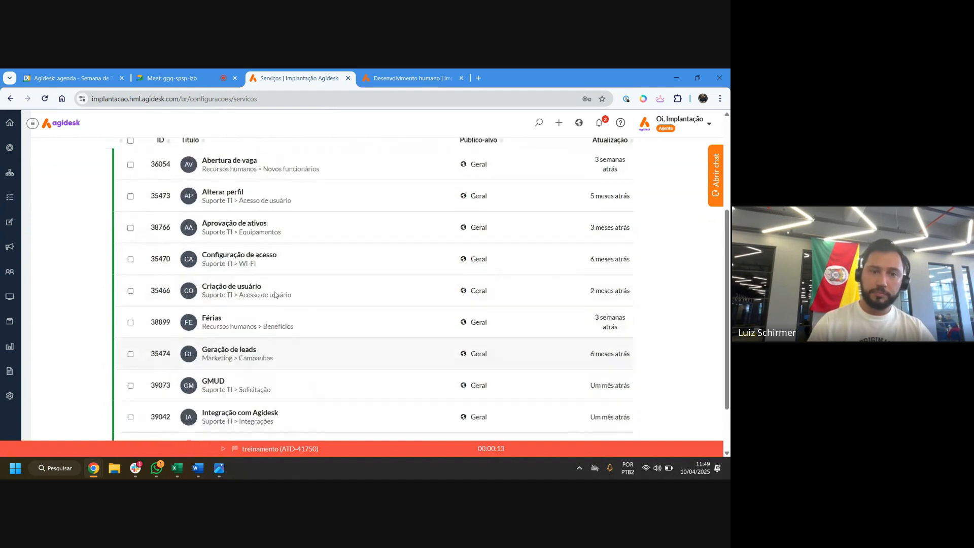
left_click(258, 200)
type("treina")
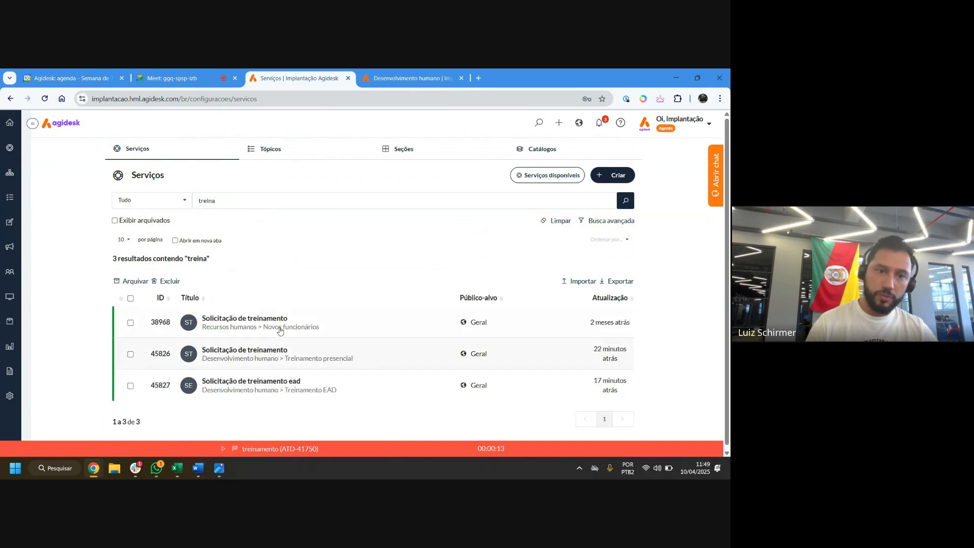
left_click(276, 324)
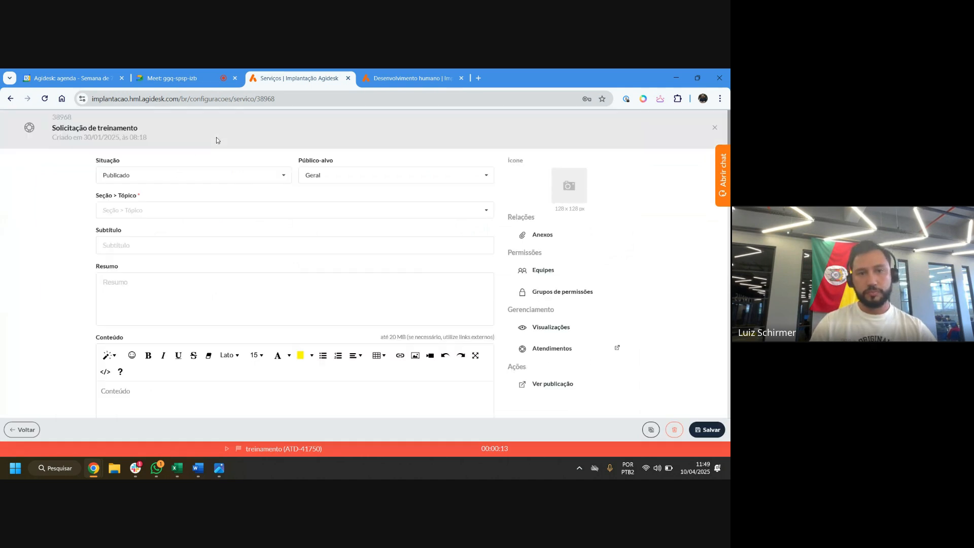
Examine the service's Configurações, Campos padrão and Pesquisas de satisfação options, and return to the services list
scroll(202, 232, "down", 12)
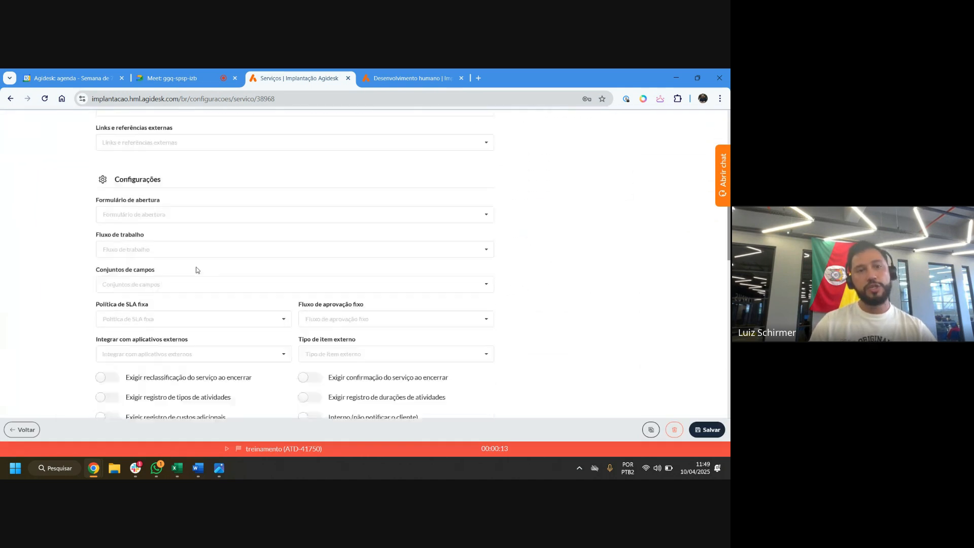
scroll(197, 268, "down", 6)
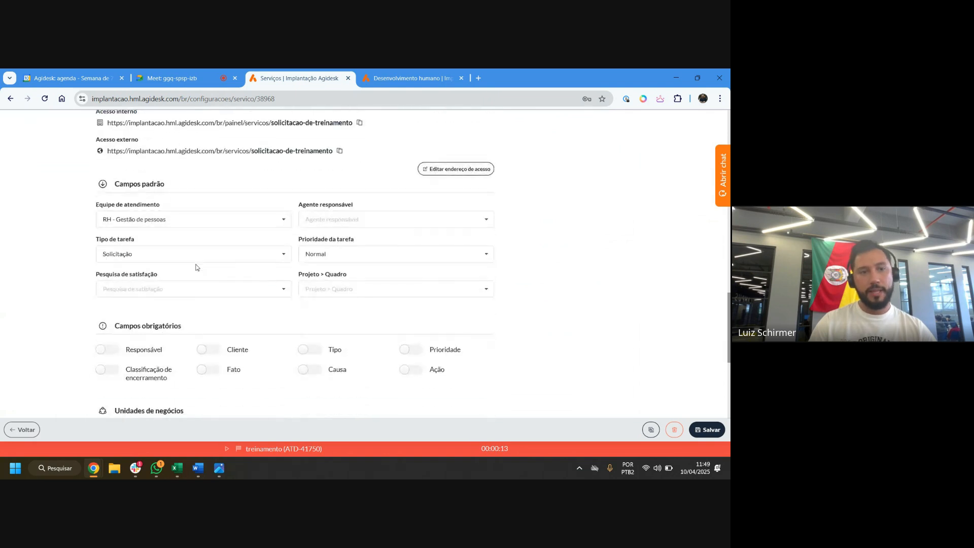
scroll(169, 215, "up", 2)
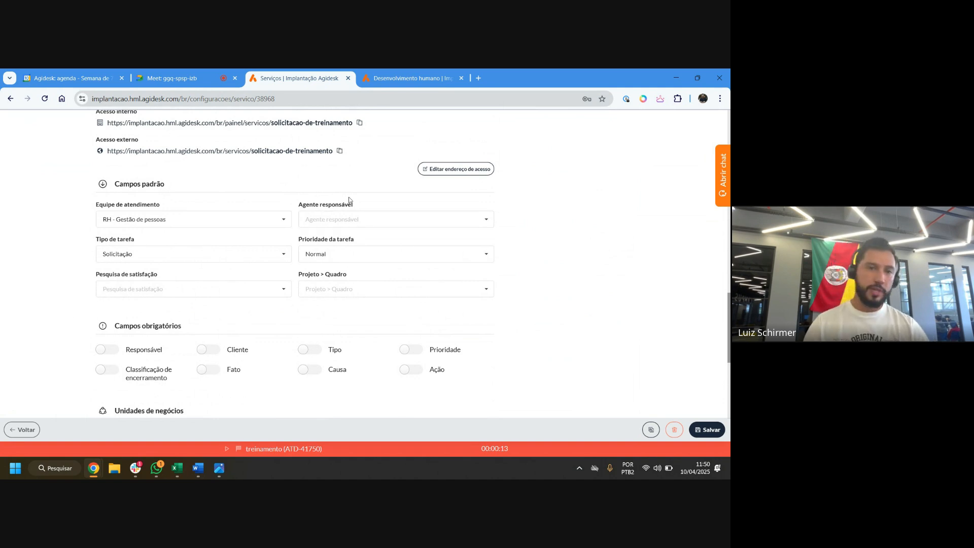
left_click_drag(354, 205, 297, 205)
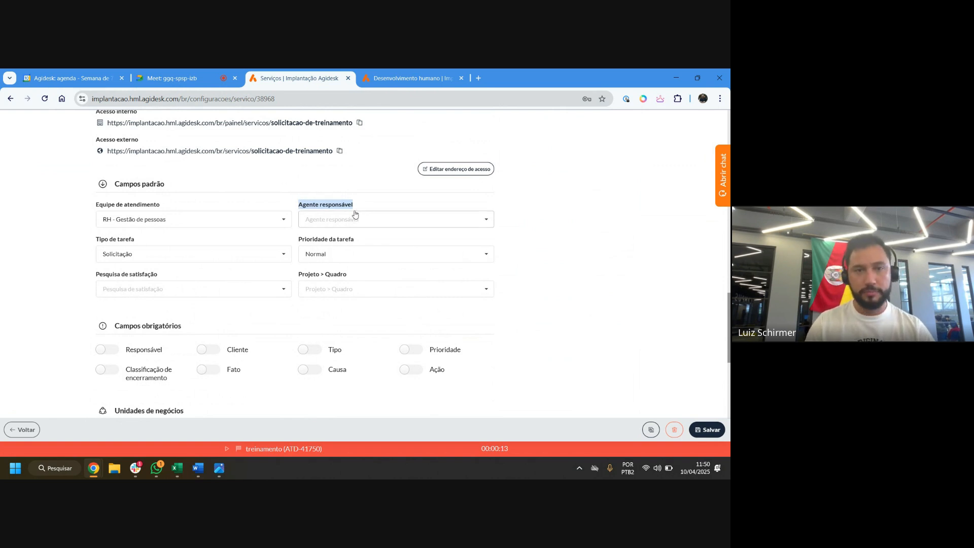
scroll(355, 214, "down", 5)
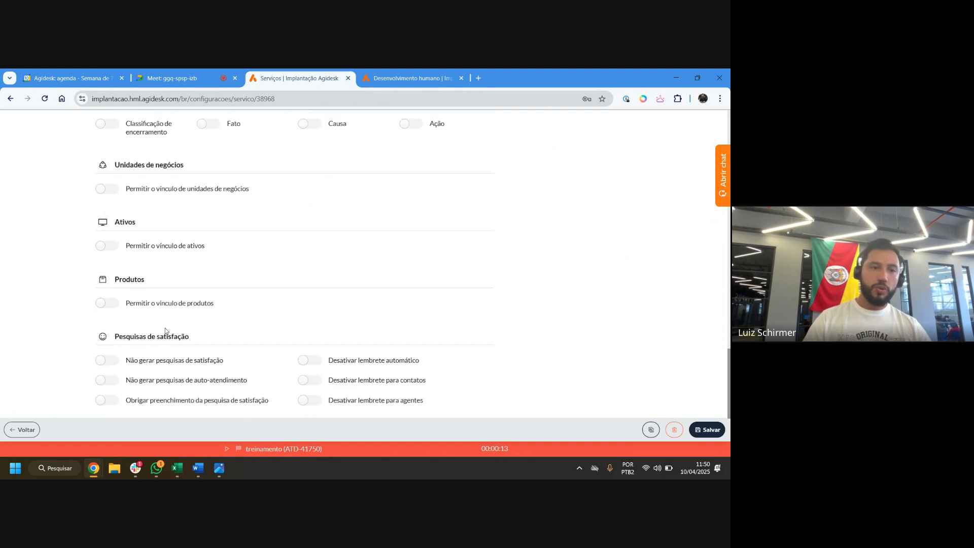
left_click_drag(126, 361, 218, 362)
left_click(293, 360)
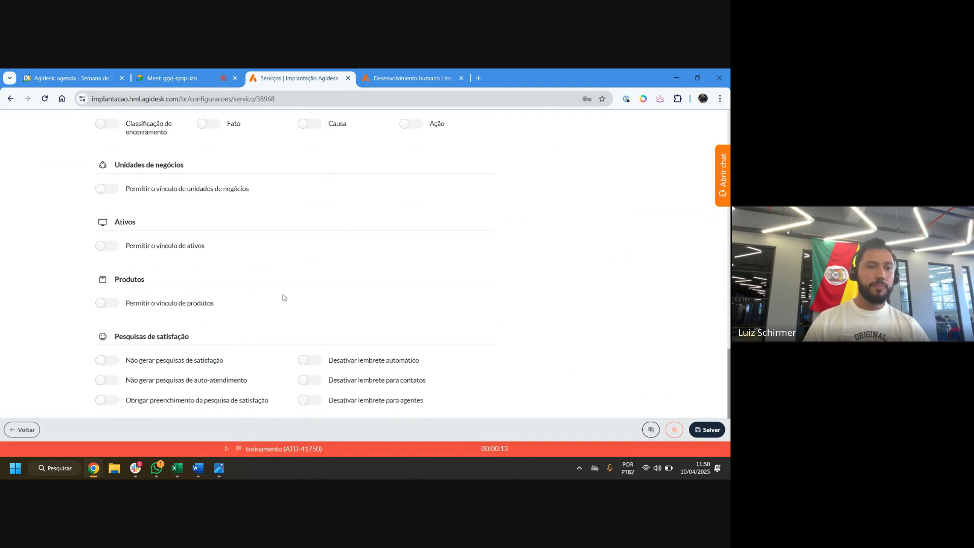
scroll(581, 235, "up", 10)
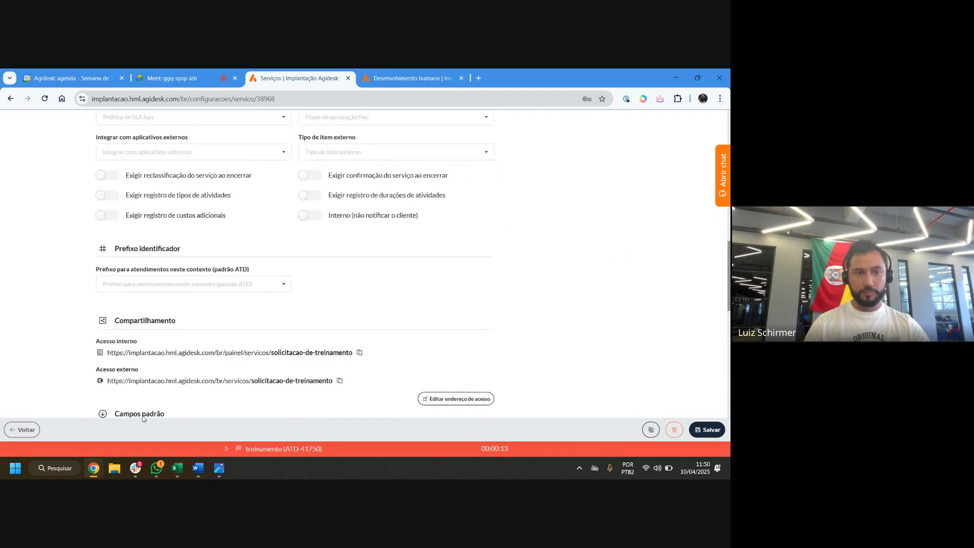
left_click(21, 430)
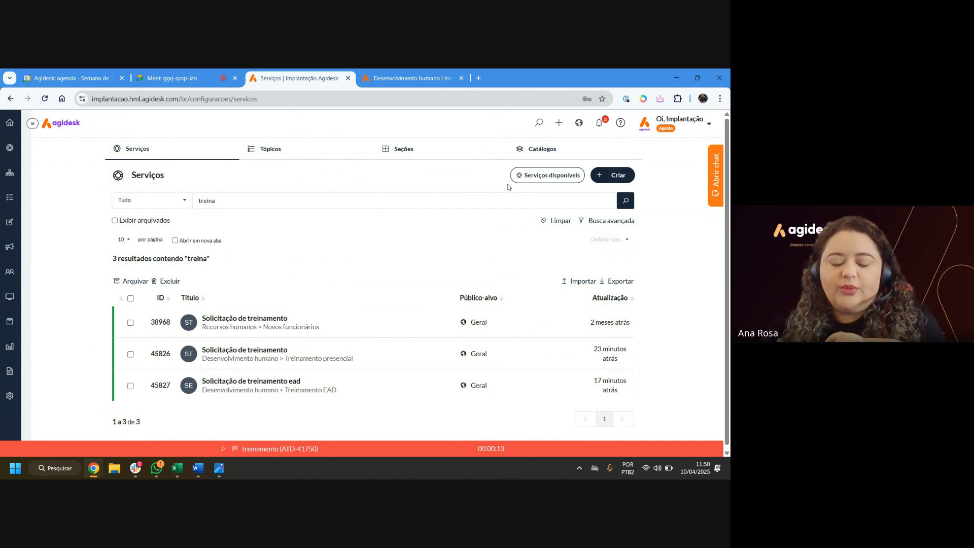
Open the Solicitação de treinamento ead service and examine Equipe de atendimento under its Campos padrão
left_click(281, 388)
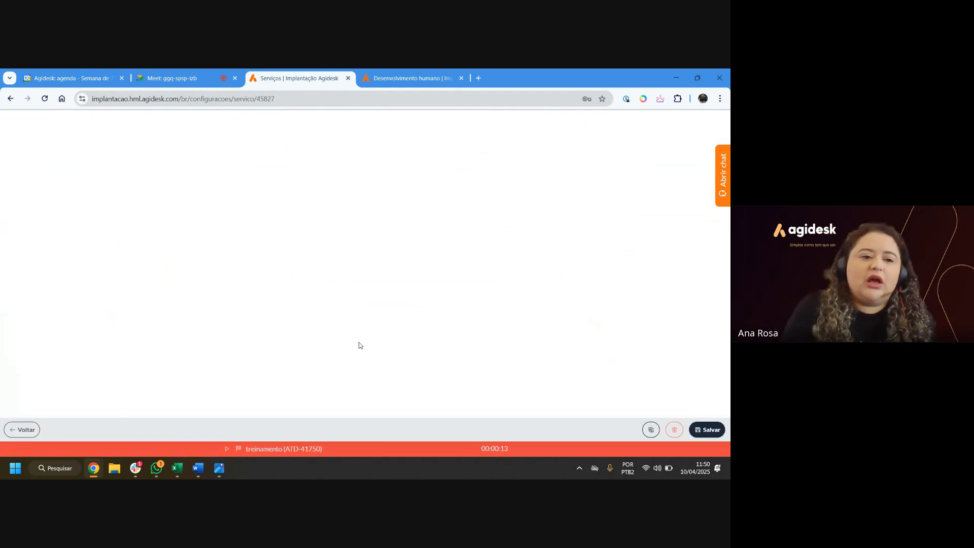
scroll(219, 287, "down", 4)
scroll(219, 288, "down", 15)
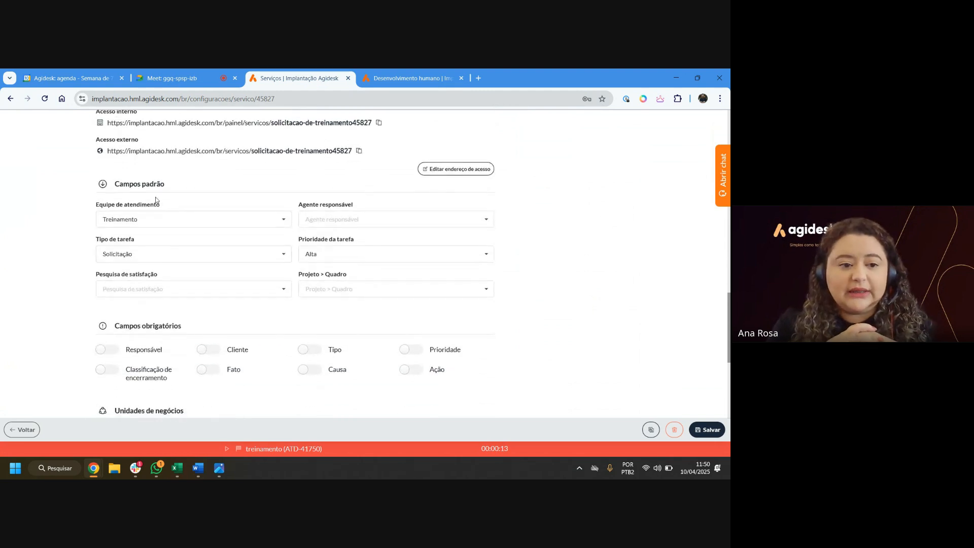
left_click_drag(160, 205, 87, 211)
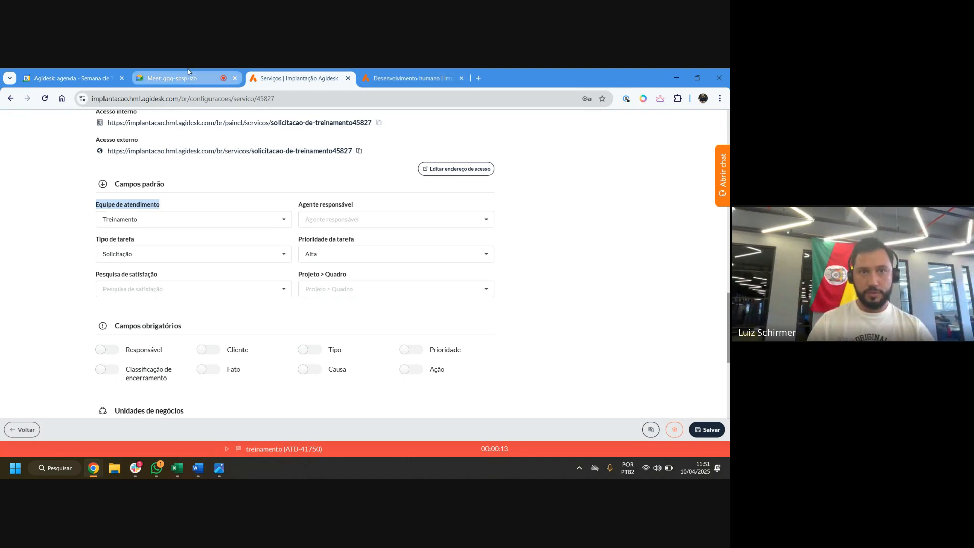
Switch to the Google Meet call and stop presenting the screen
left_click(173, 78)
left_click(399, 436)
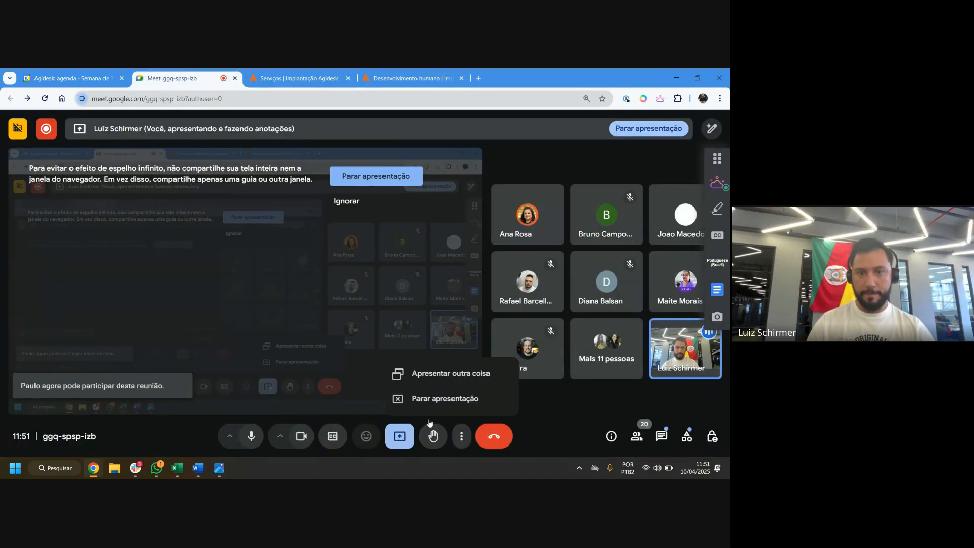
left_click(453, 401)
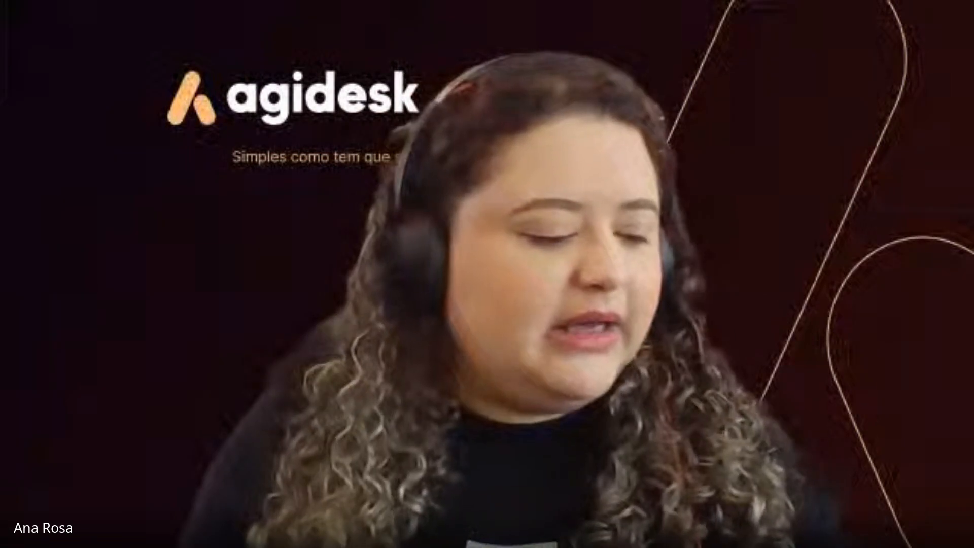